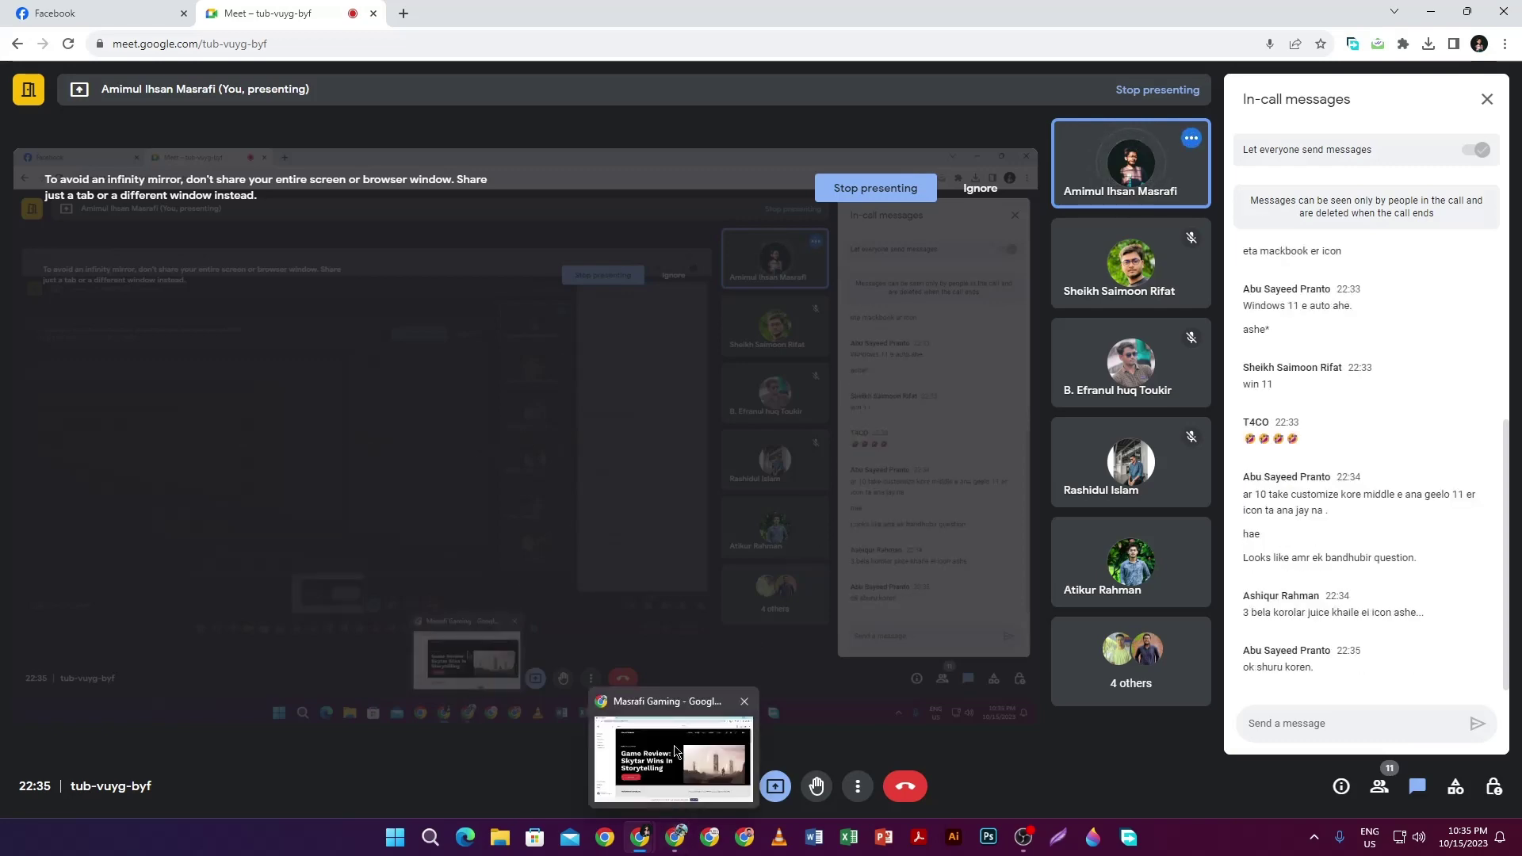
Step: Switch to the Squarespace site editor window and look over the gaming site's home page
click(672, 837)
scroll(791, 477, up, 1)
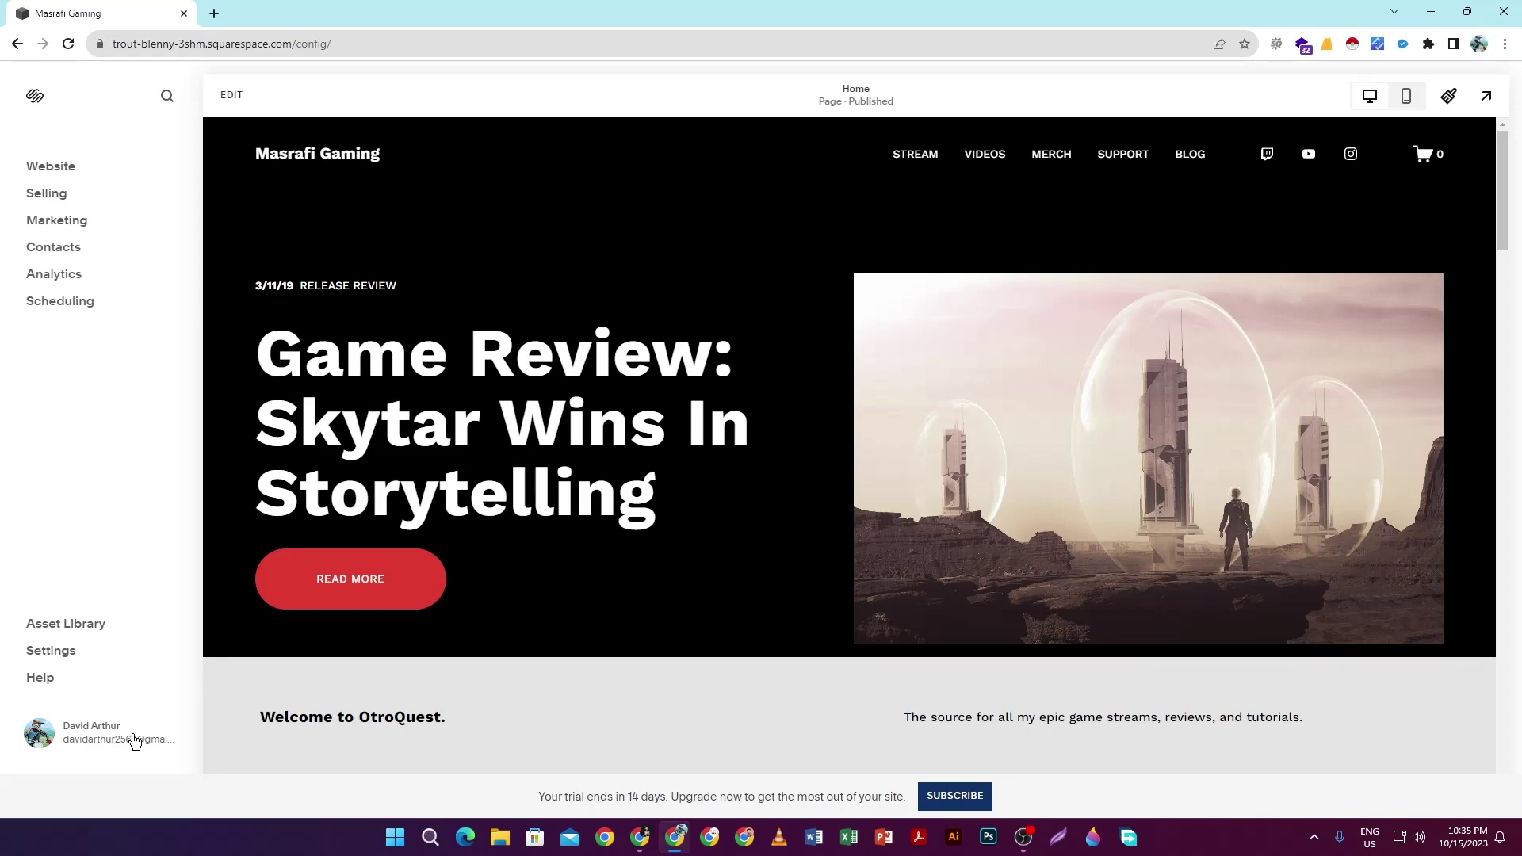
scroll(1074, 376, down, 3)
scroll(1062, 381, up, 3)
scroll(865, 379, down, 4)
scroll(1006, 473, up, 4)
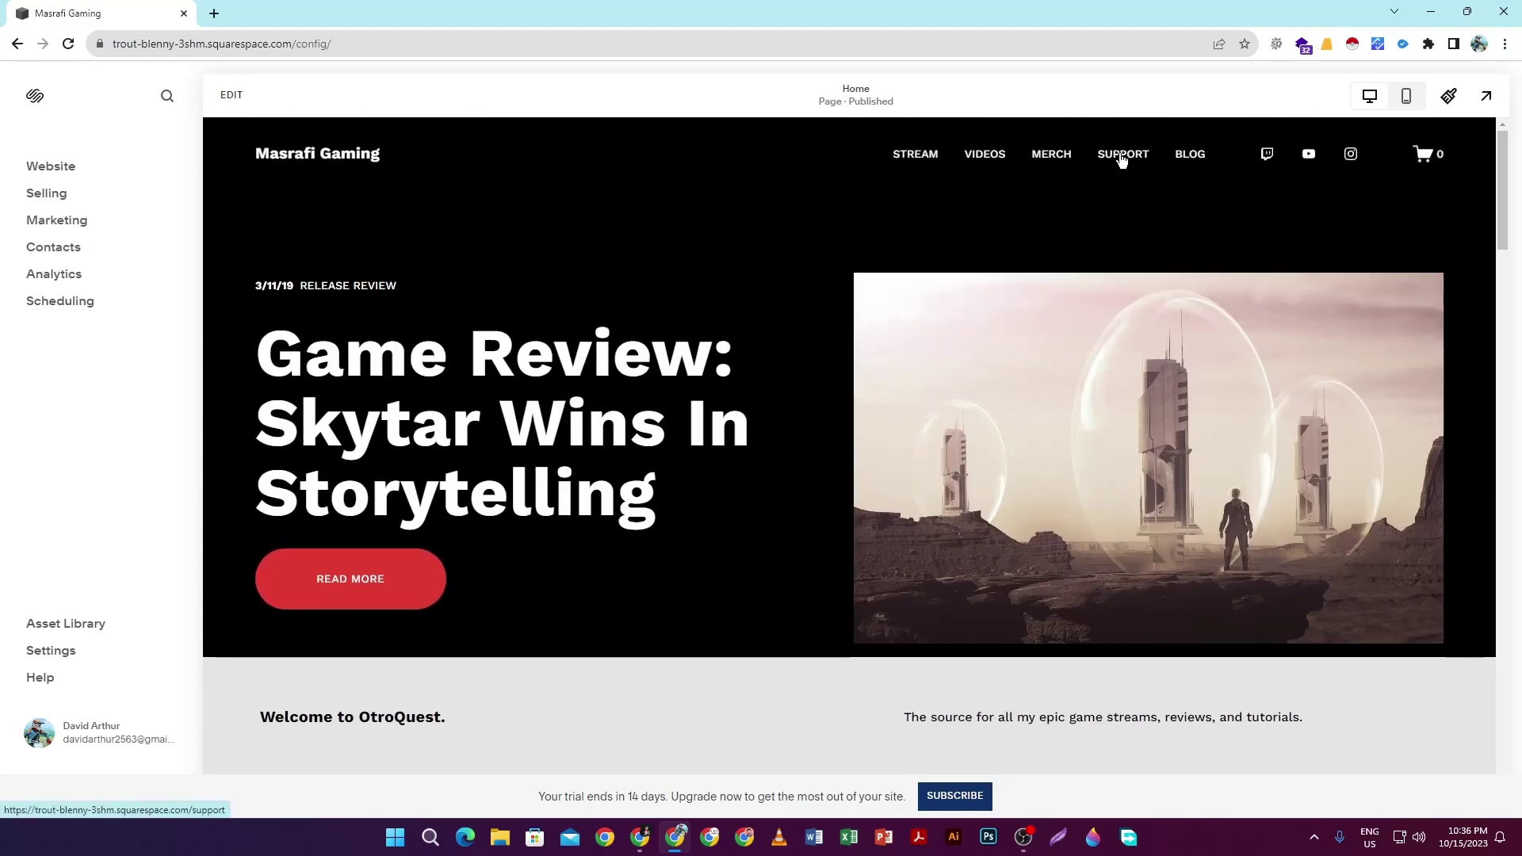
Step: Browse the site's Blog page and open the full post "Top 10 Best Pc Games in 2023"
click(1180, 155)
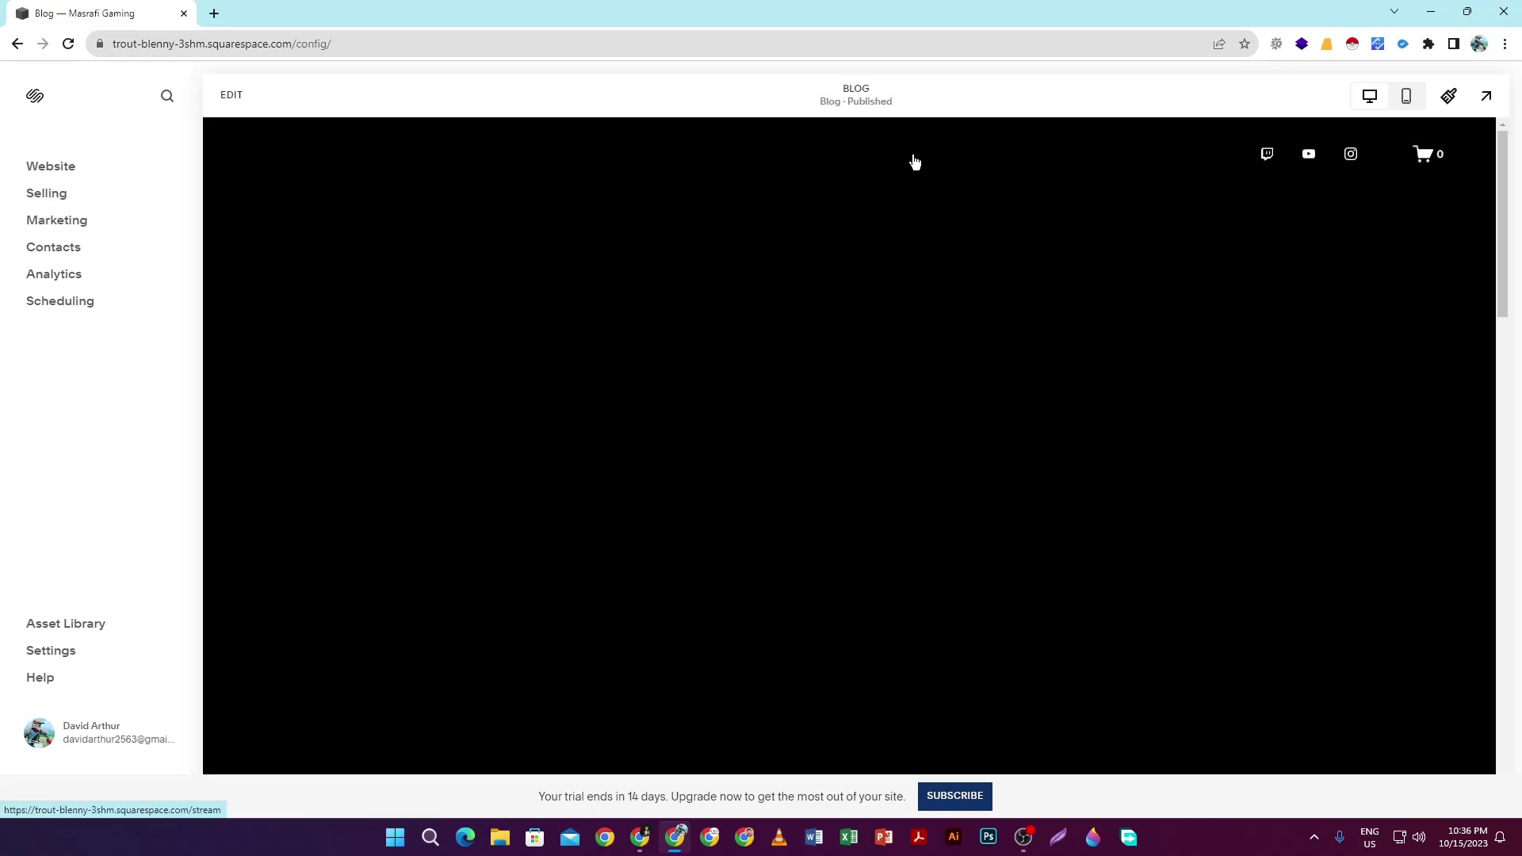
scroll(954, 326, down, 5)
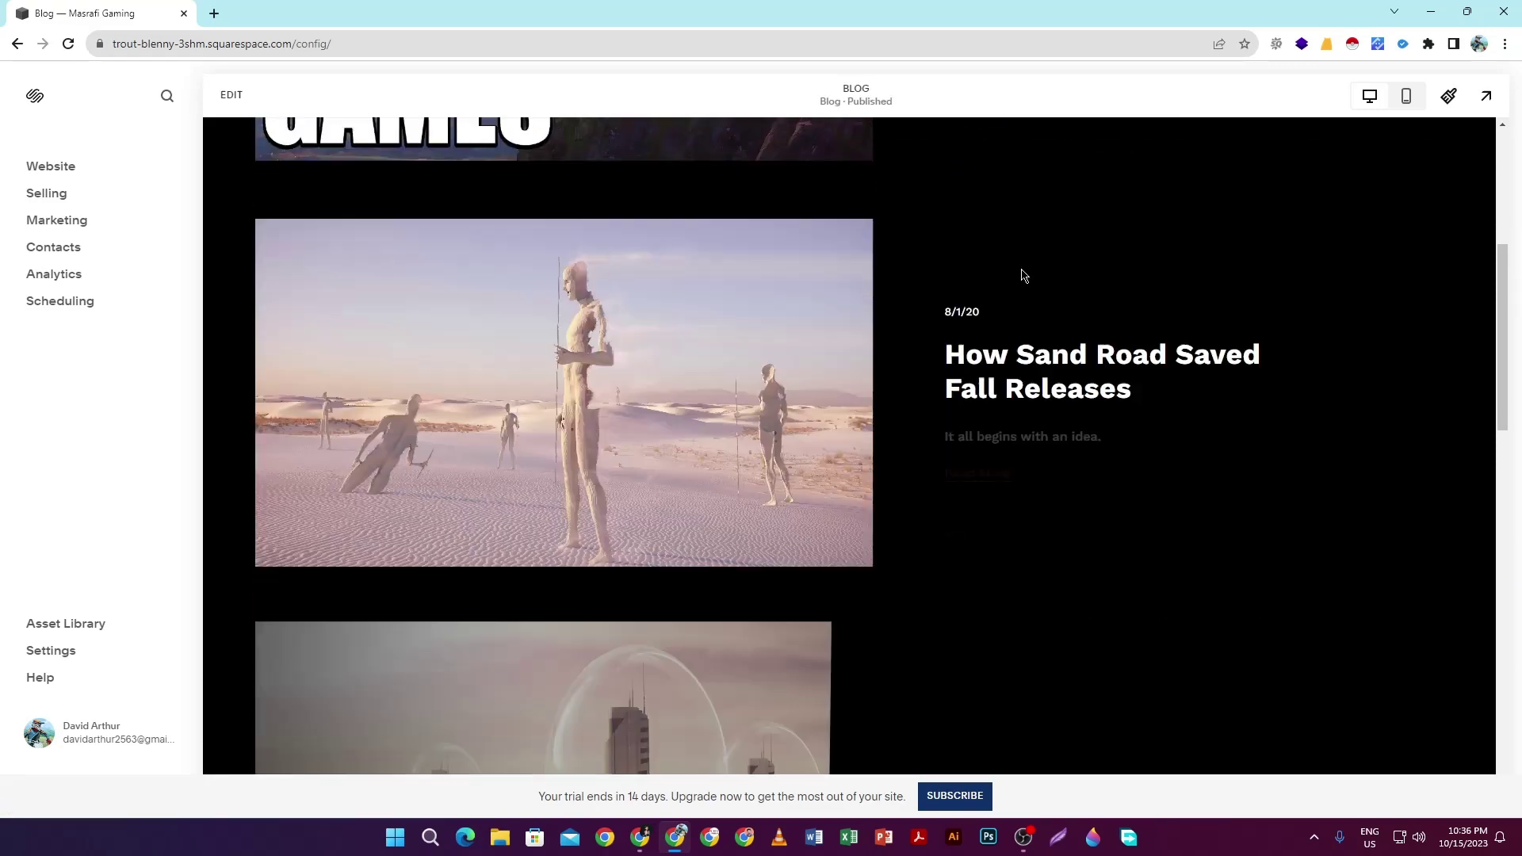
scroll(951, 357, down, 2)
scroll(762, 408, down, 1)
scroll(779, 416, up, 2)
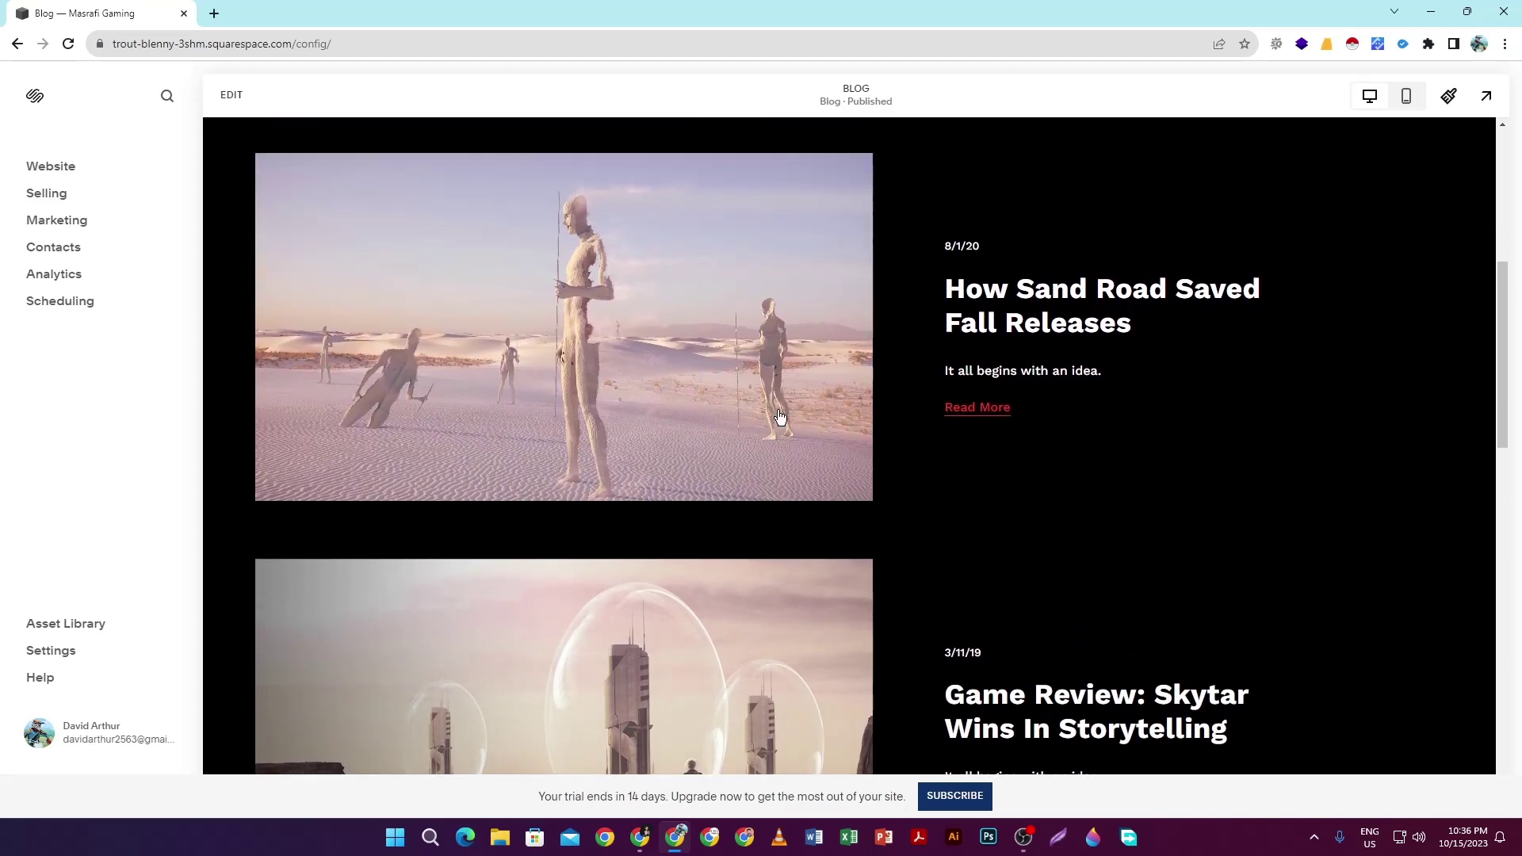
scroll(779, 416, up, 1)
scroll(983, 458, down, 5)
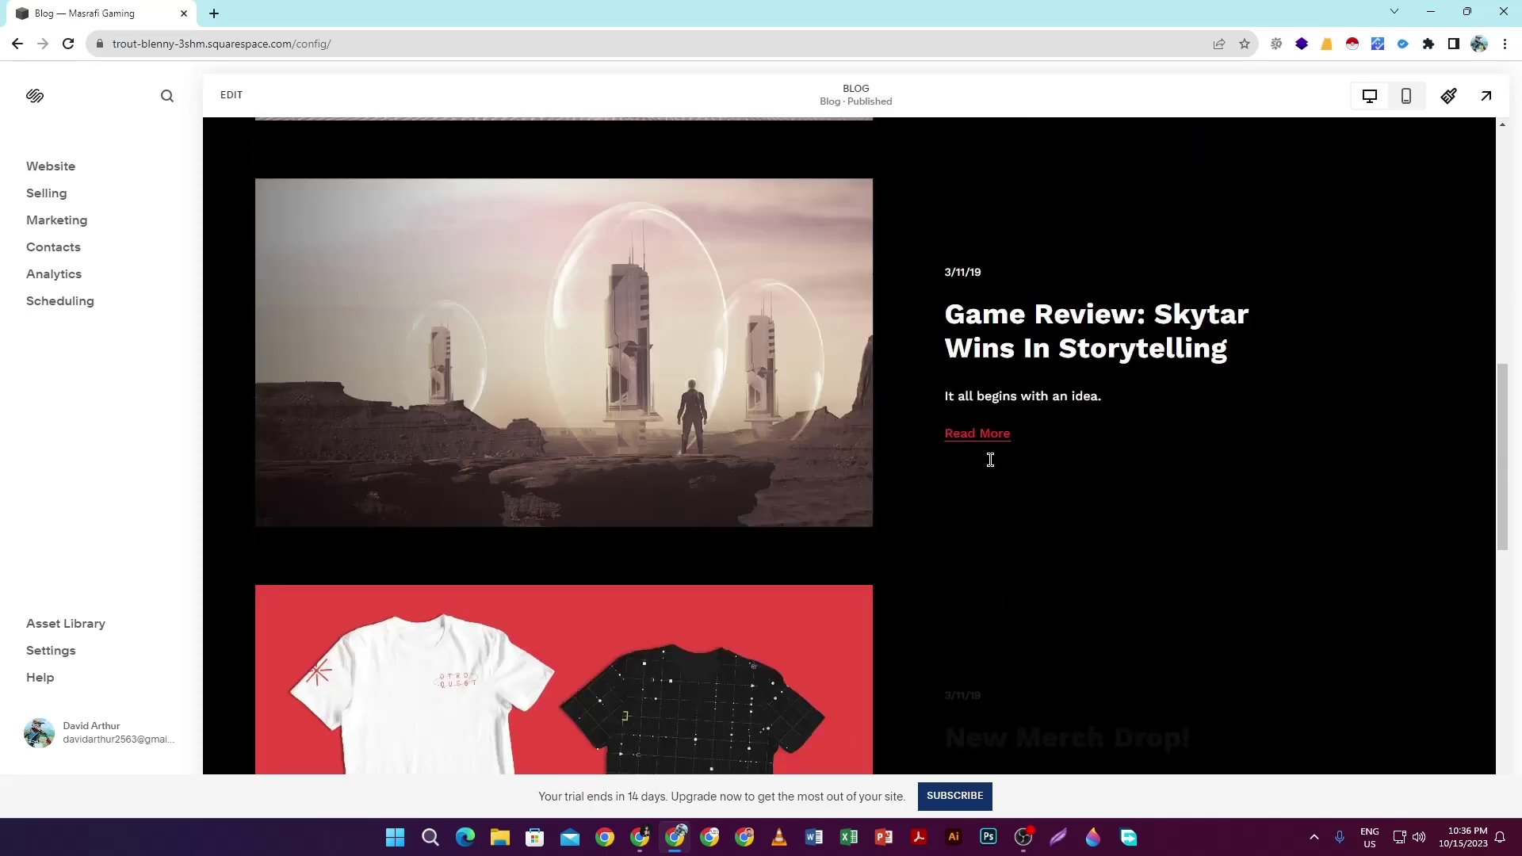
scroll(995, 466, up, 10)
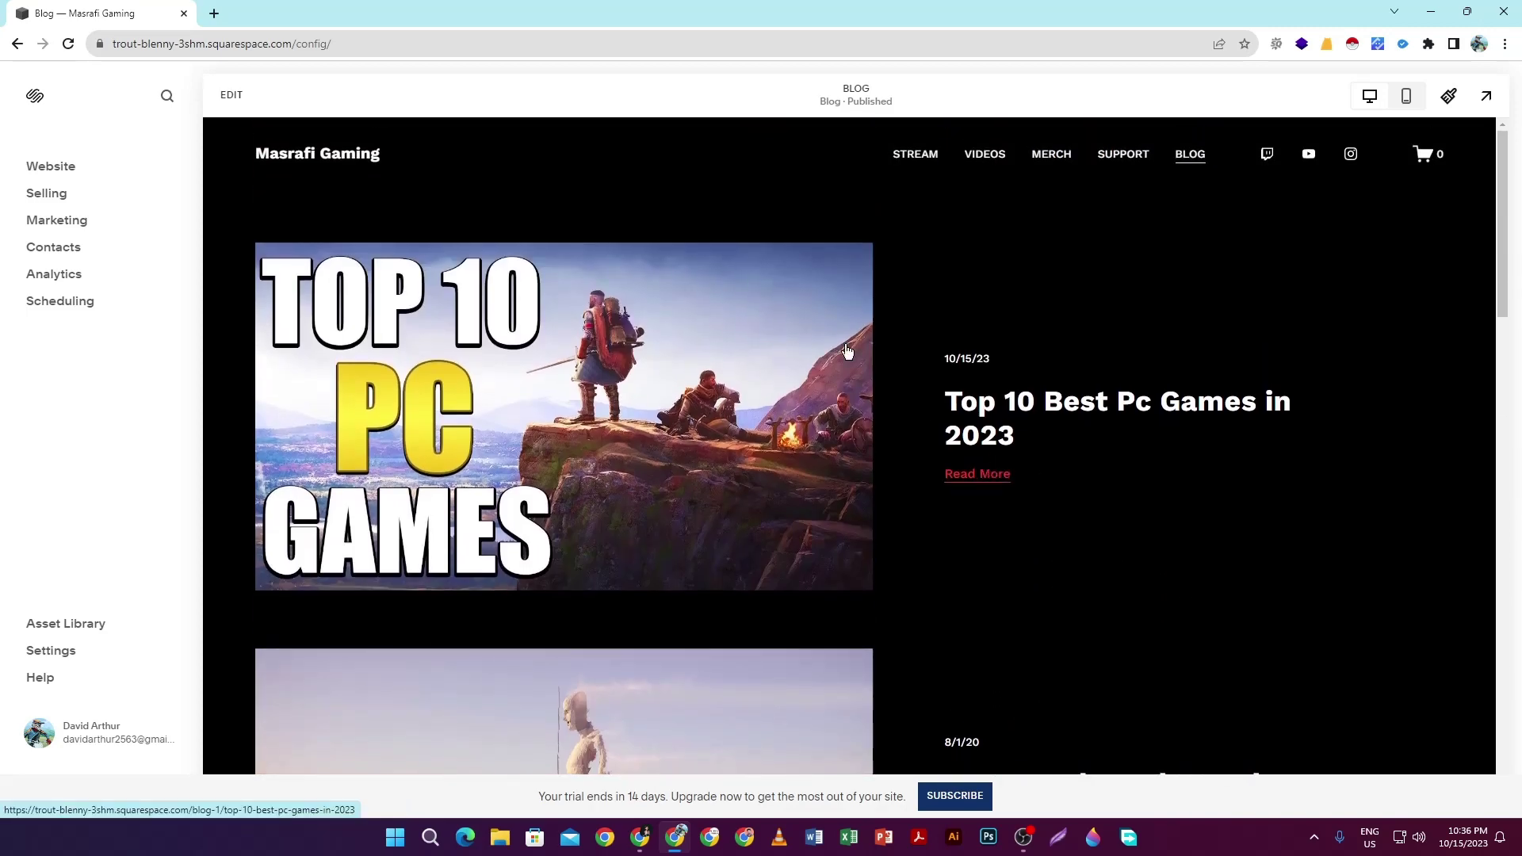
click(995, 474)
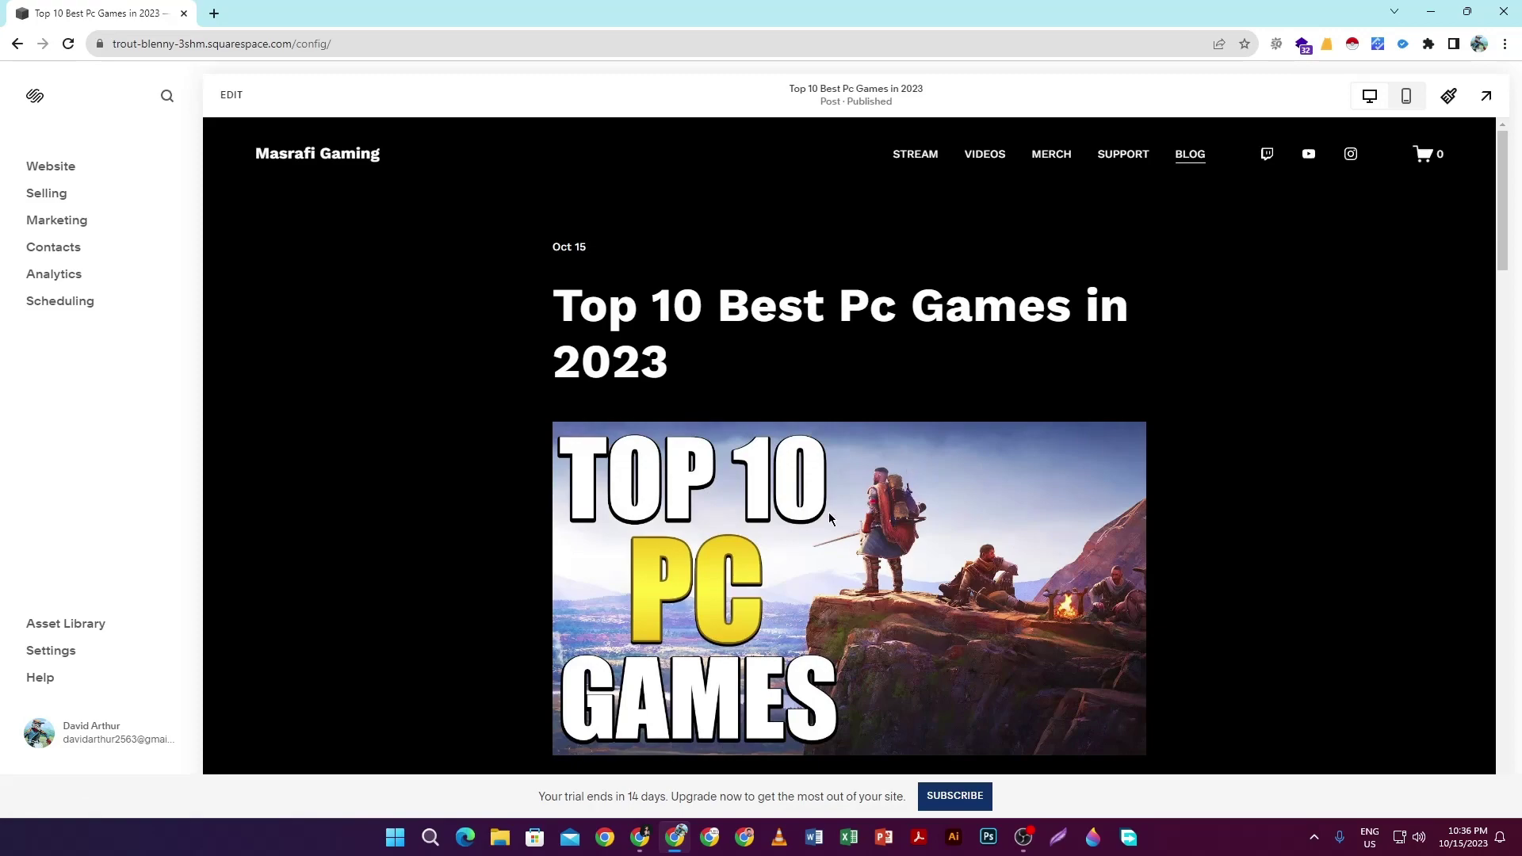
Step: Check the Google Meet call's chat messages, and return to the blog post in Squarespace
mouse_move(638, 837)
click(554, 745)
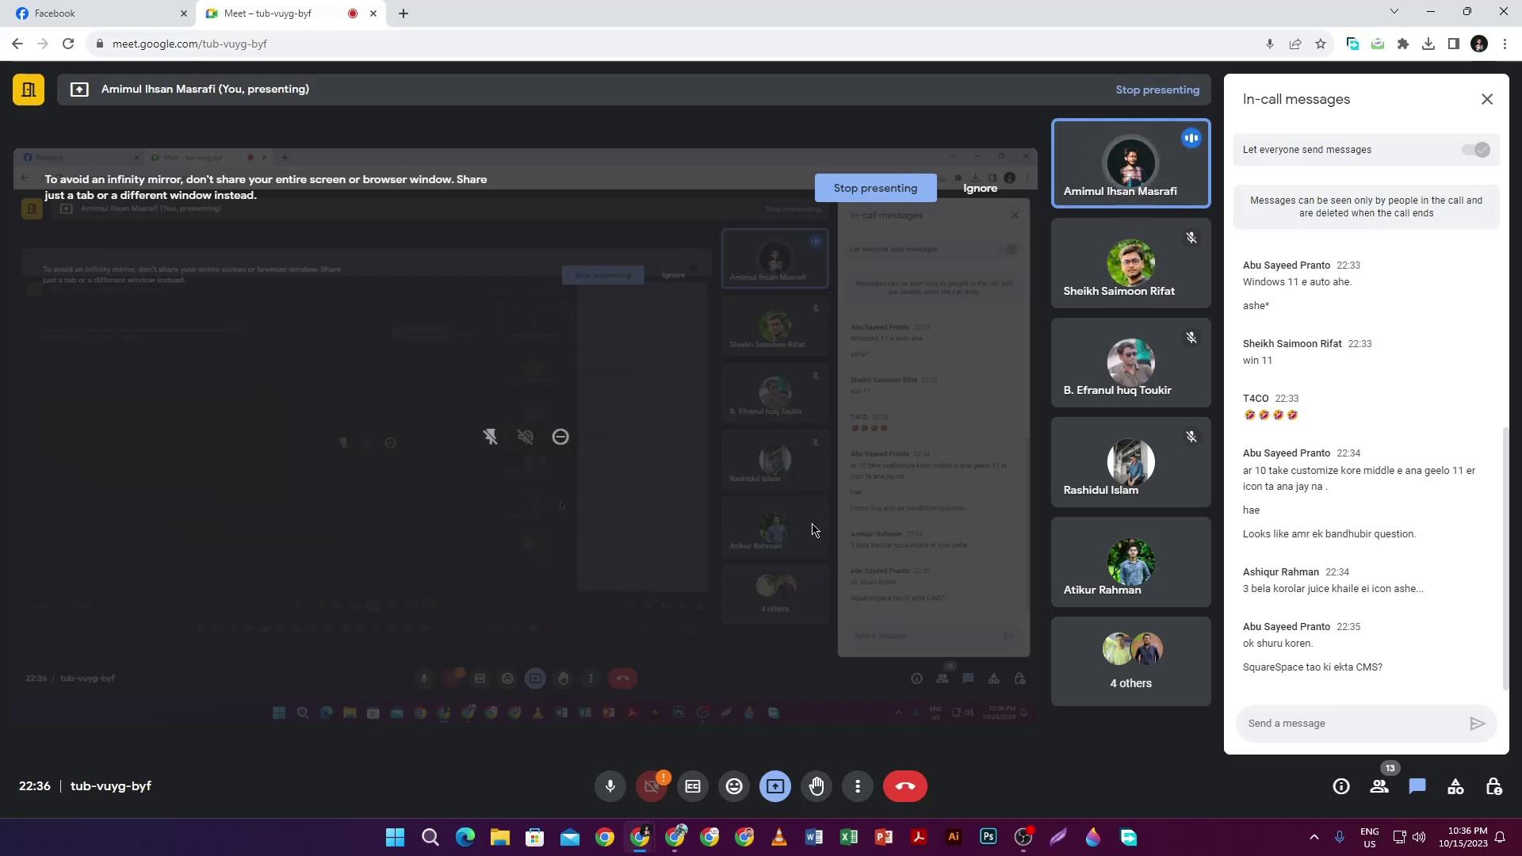
mouse_move(674, 836)
click(682, 784)
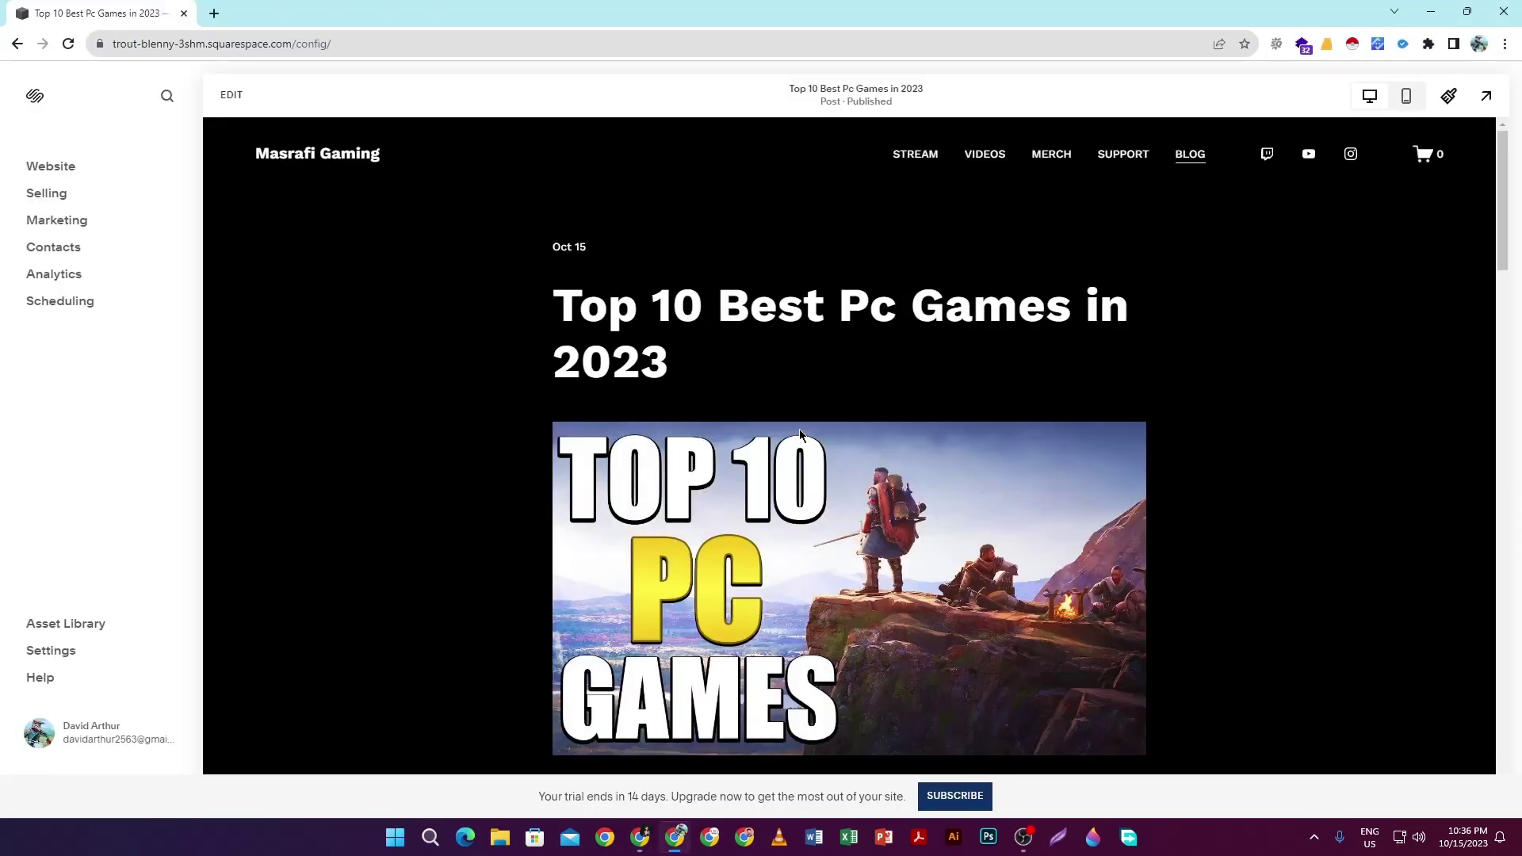
Step: Look through the published blog post, from its title and cover image to the introduction and game list
scroll(816, 432, down, 2)
scroll(832, 433, up, 2)
scroll(873, 374, down, 1)
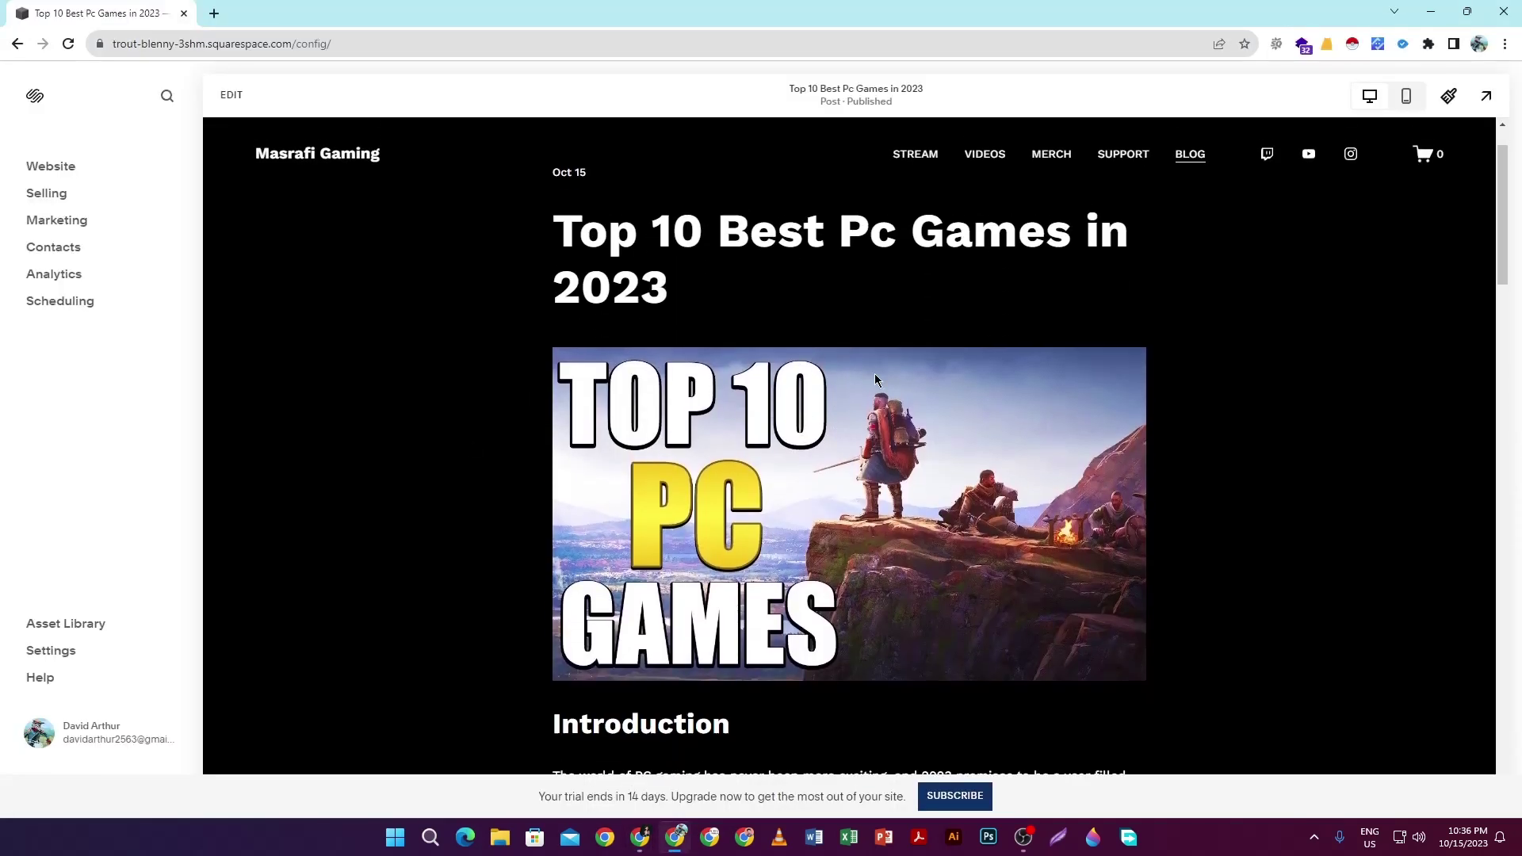
scroll(874, 379, up, 1)
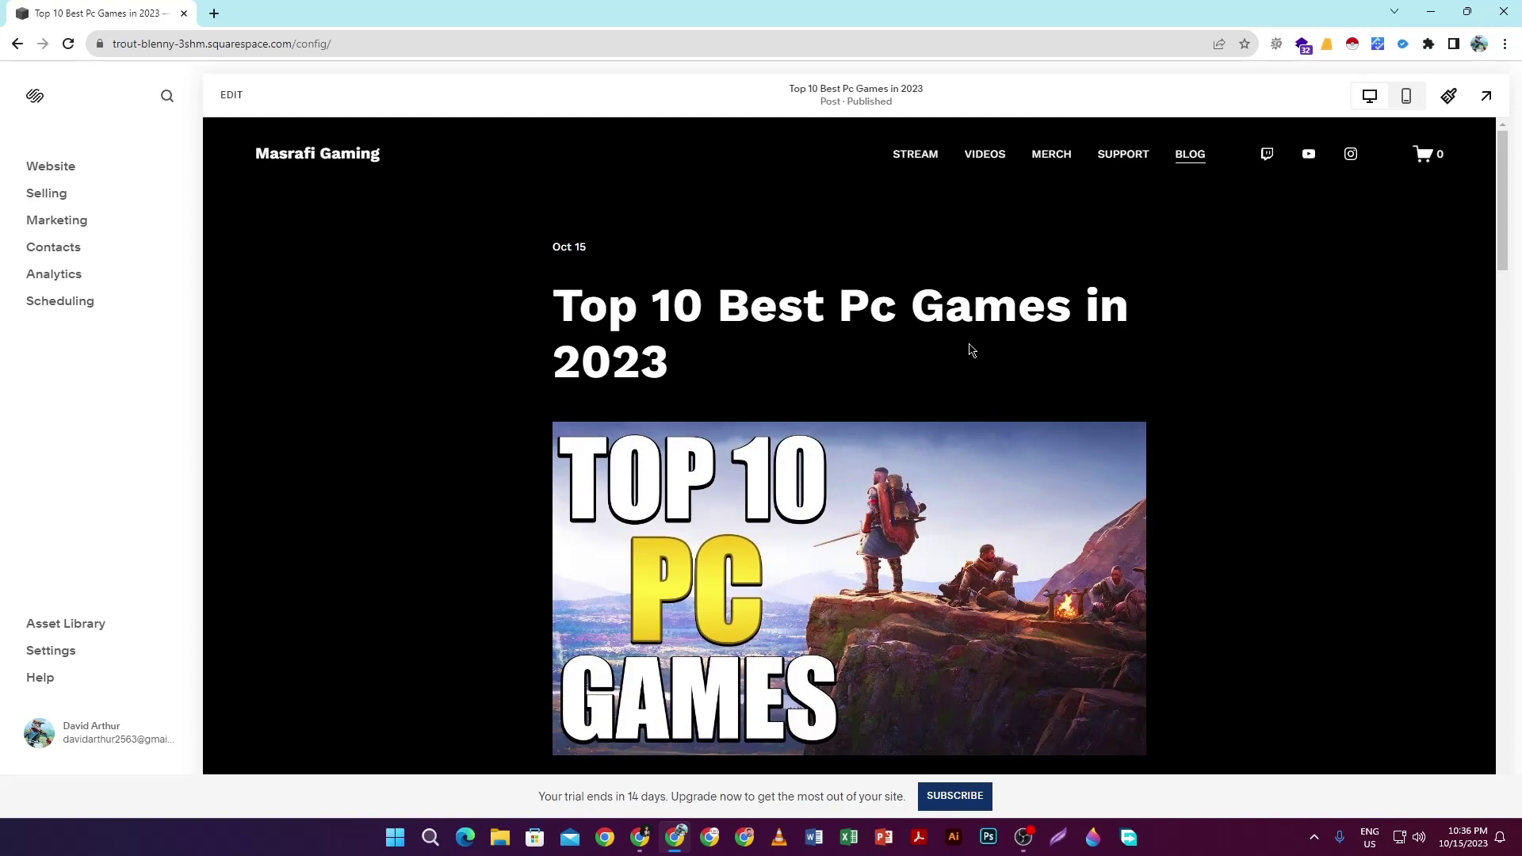
scroll(970, 346, down, 12)
scroll(969, 343, up, 5)
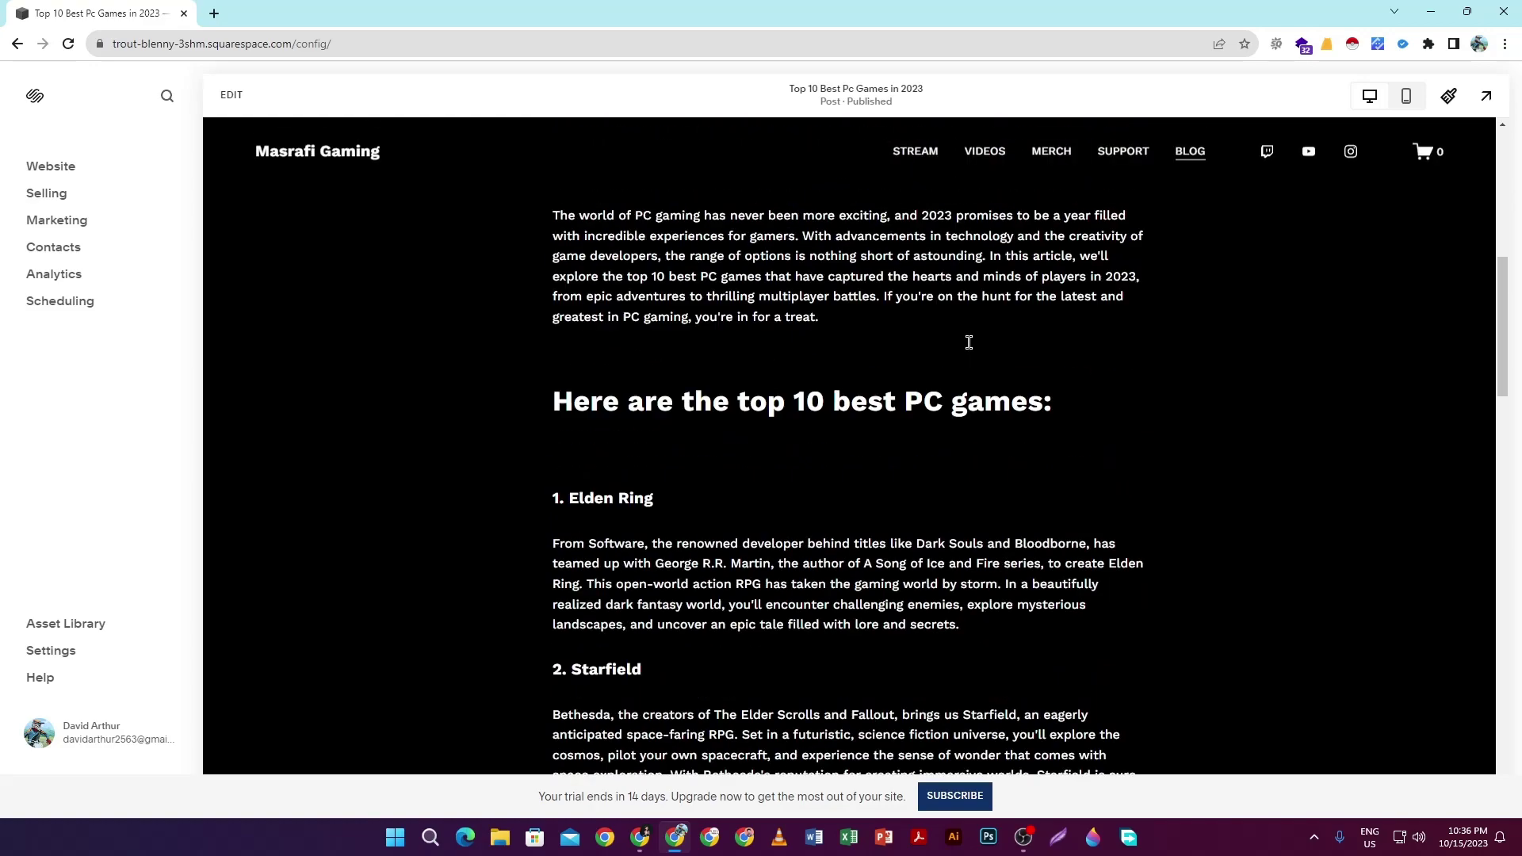
scroll(968, 342, up, 8)
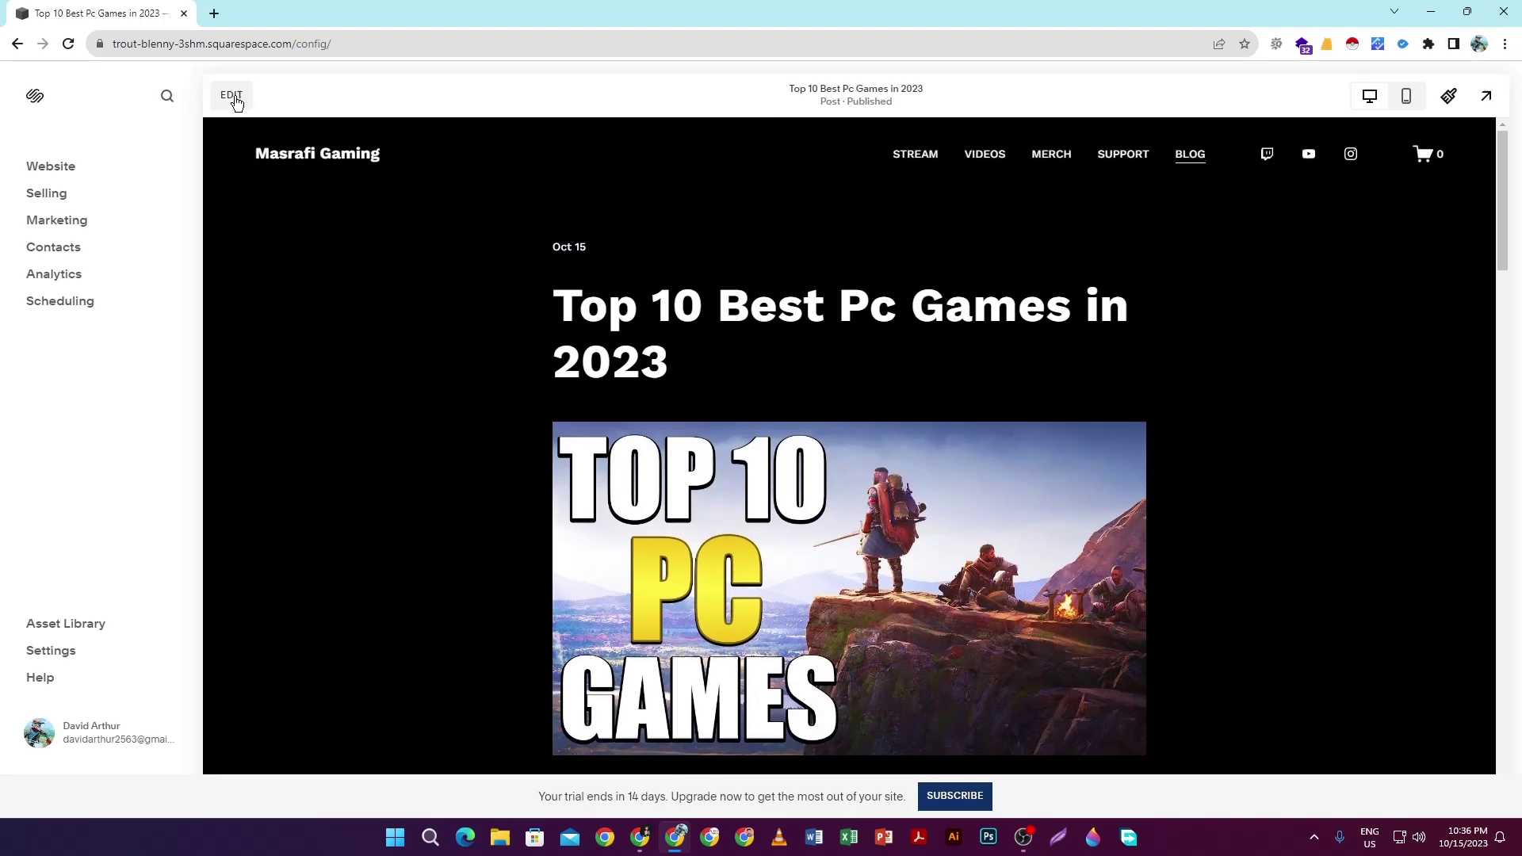
Step: Open the blog post for editing and review its title, cover image and introduction
click(231, 95)
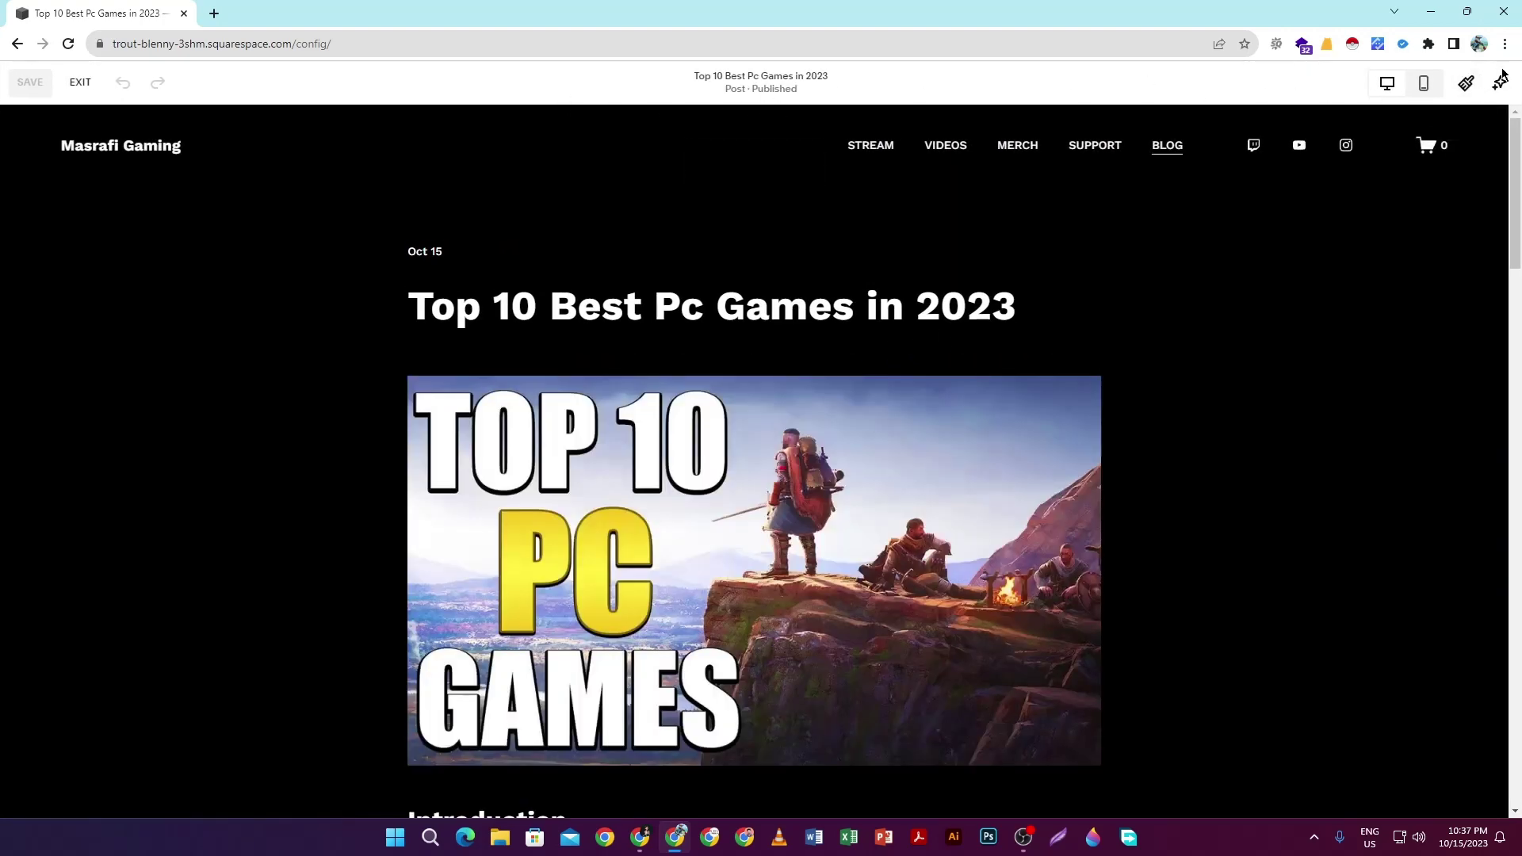
scroll(668, 244, down, 3)
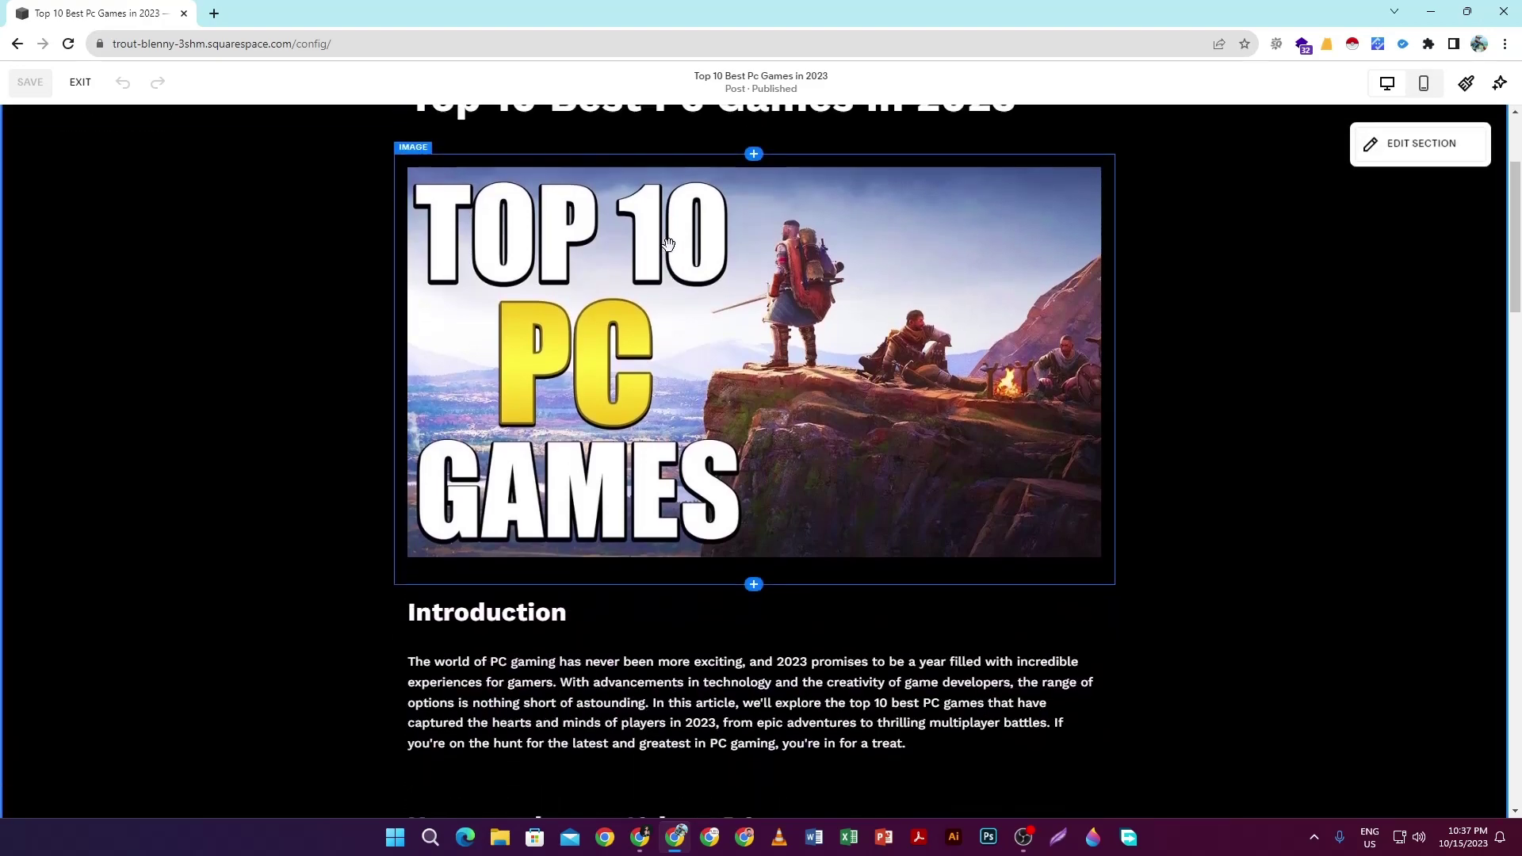
scroll(667, 244, up, 2)
scroll(764, 420, down, 4)
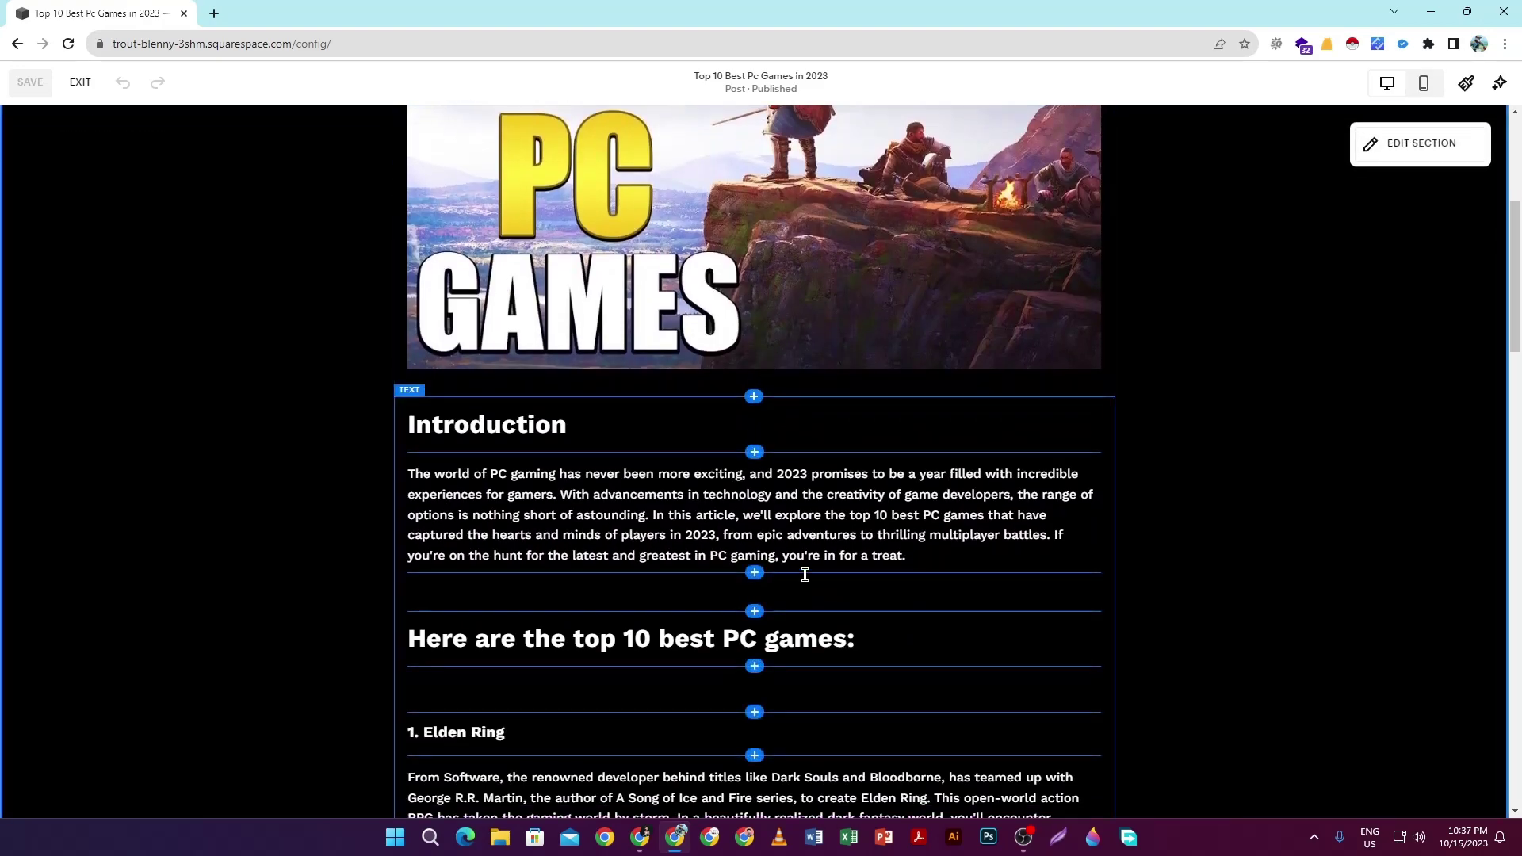
scroll(794, 549, up, 5)
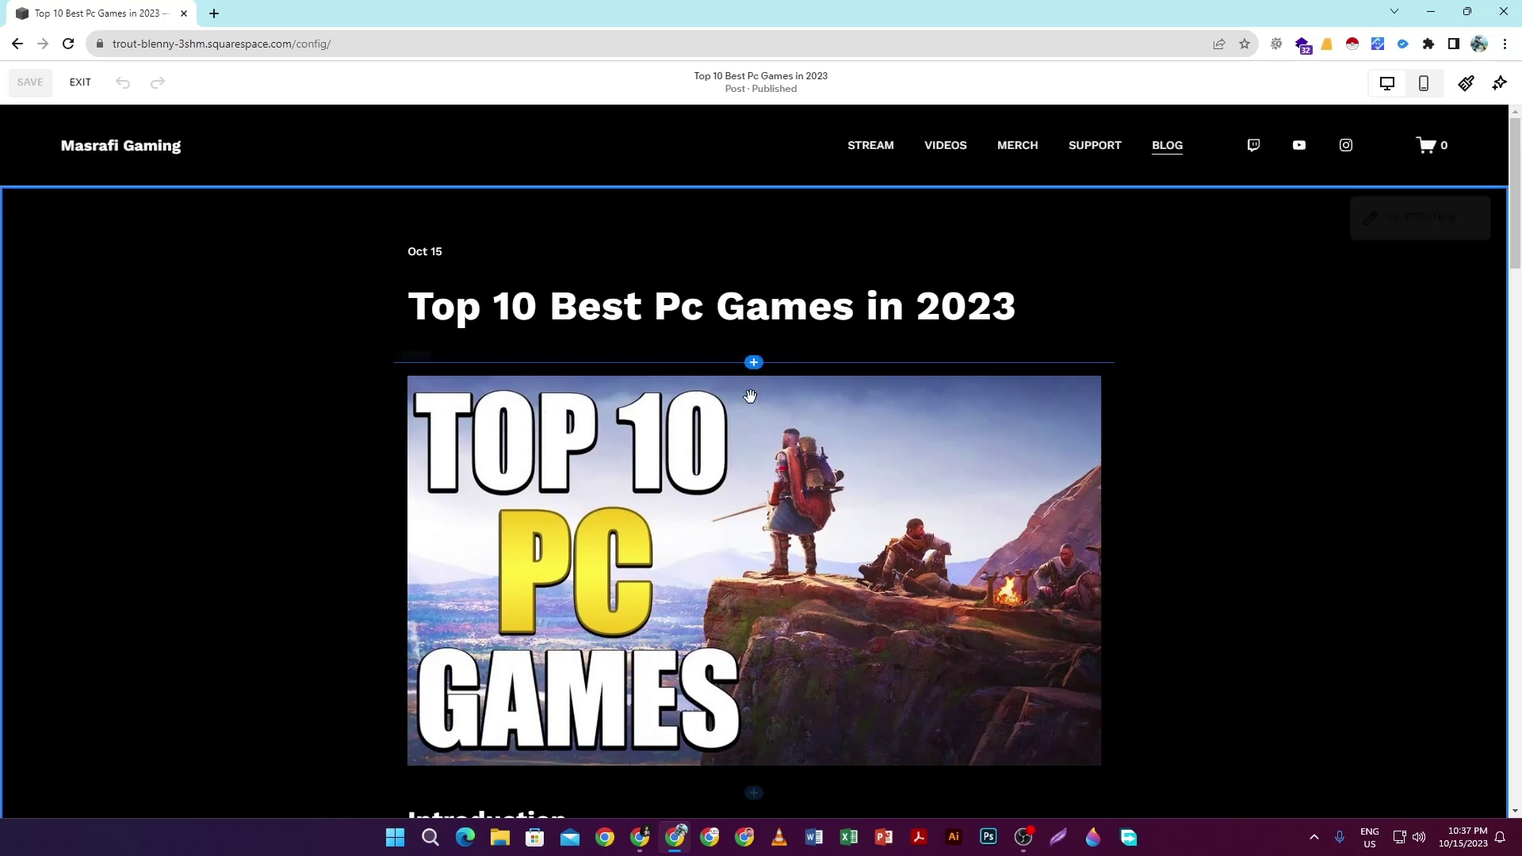
scroll(737, 373, down, 1)
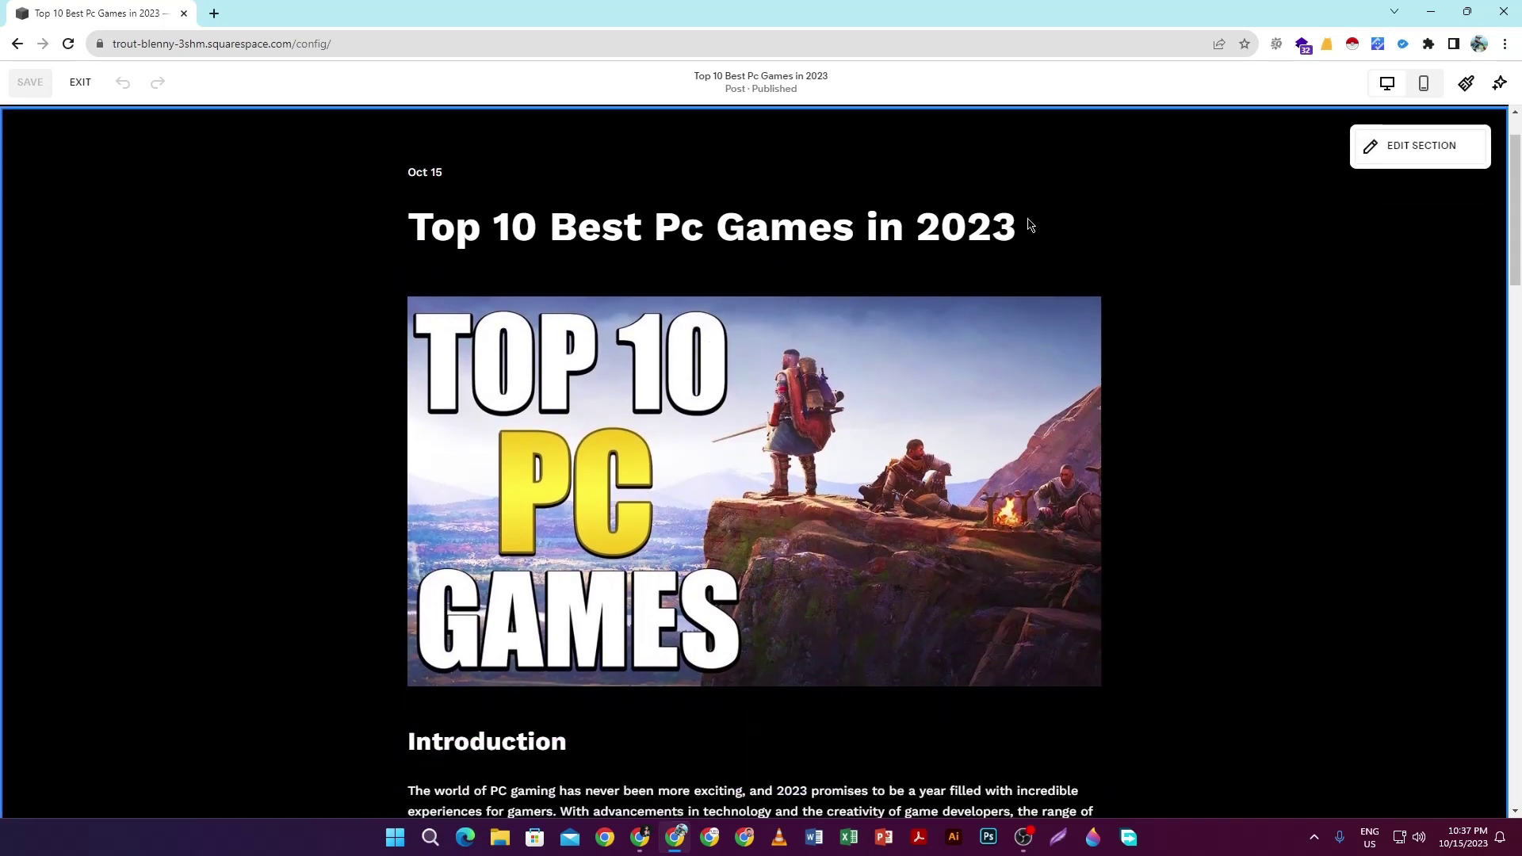
click(652, 227)
scroll(911, 290, up, 1)
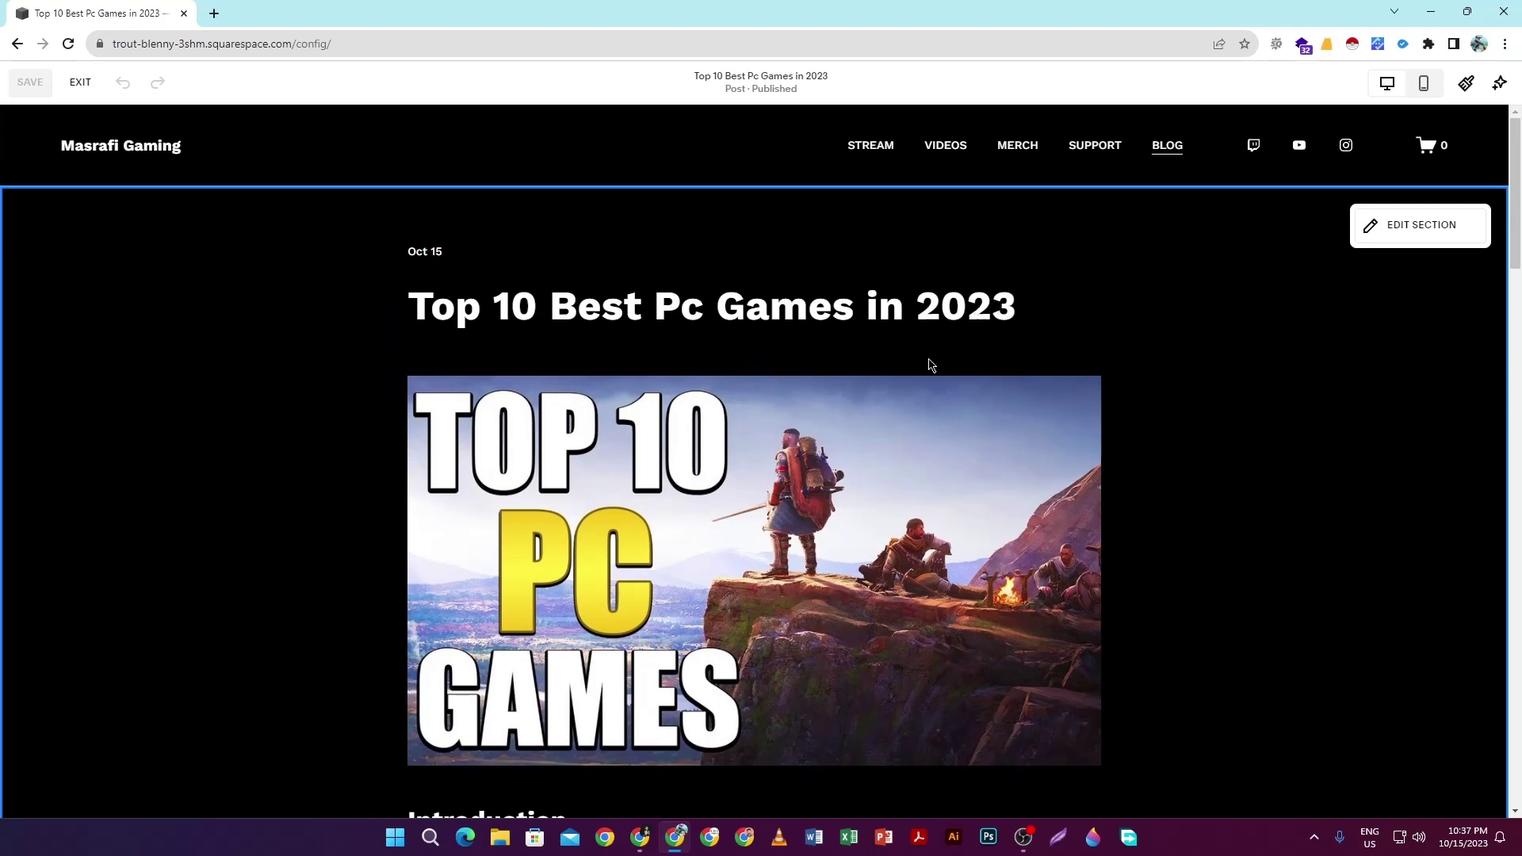
scroll(928, 363, down, 3)
scroll(826, 363, up, 1)
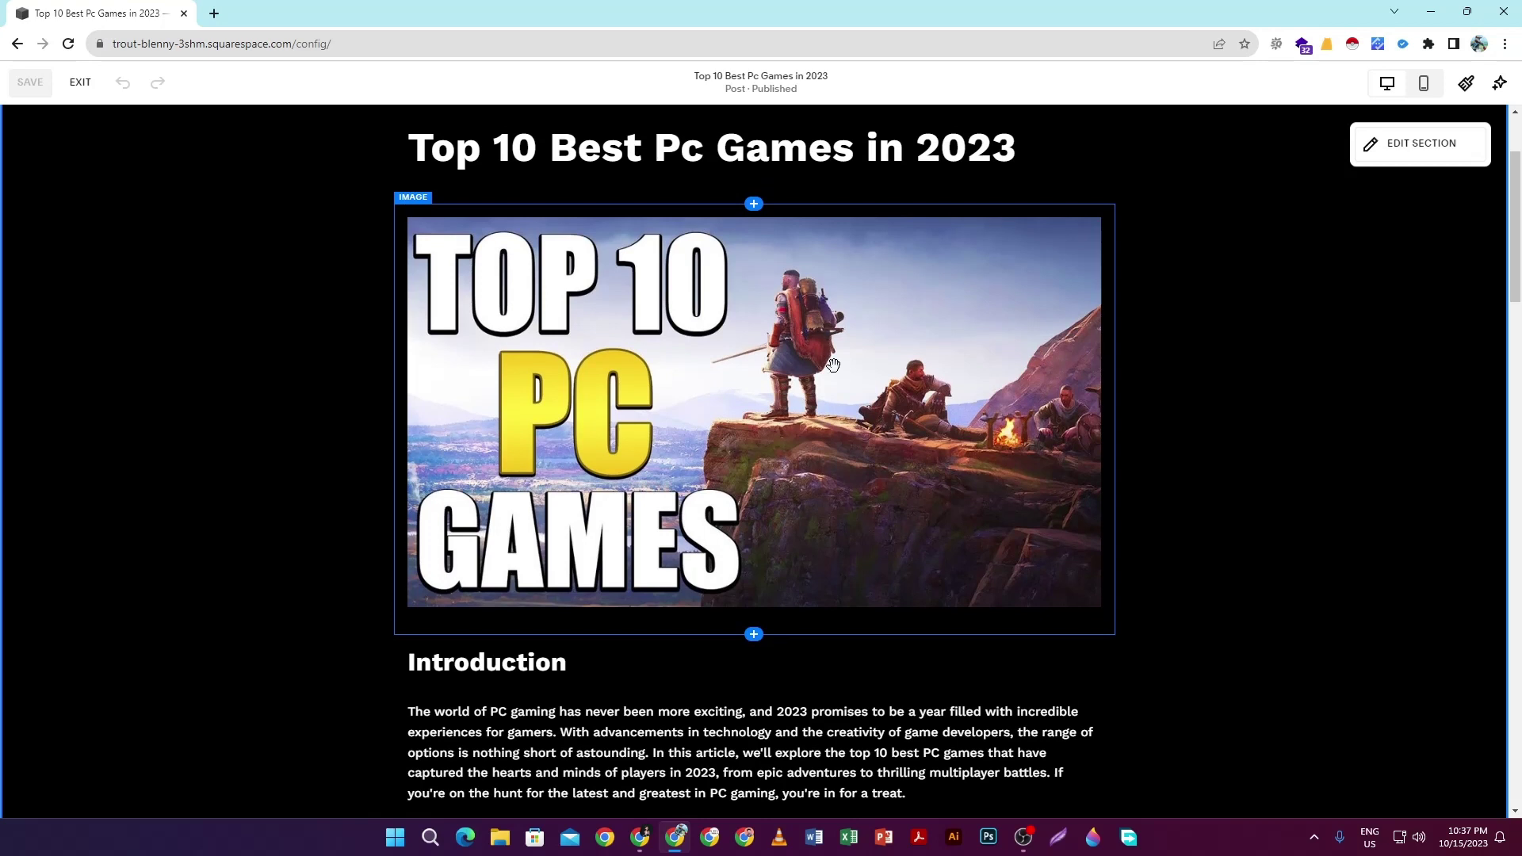
Step: Try to set the cover image's alt text to "Pc Games in 2023" in its content settings
click(773, 384)
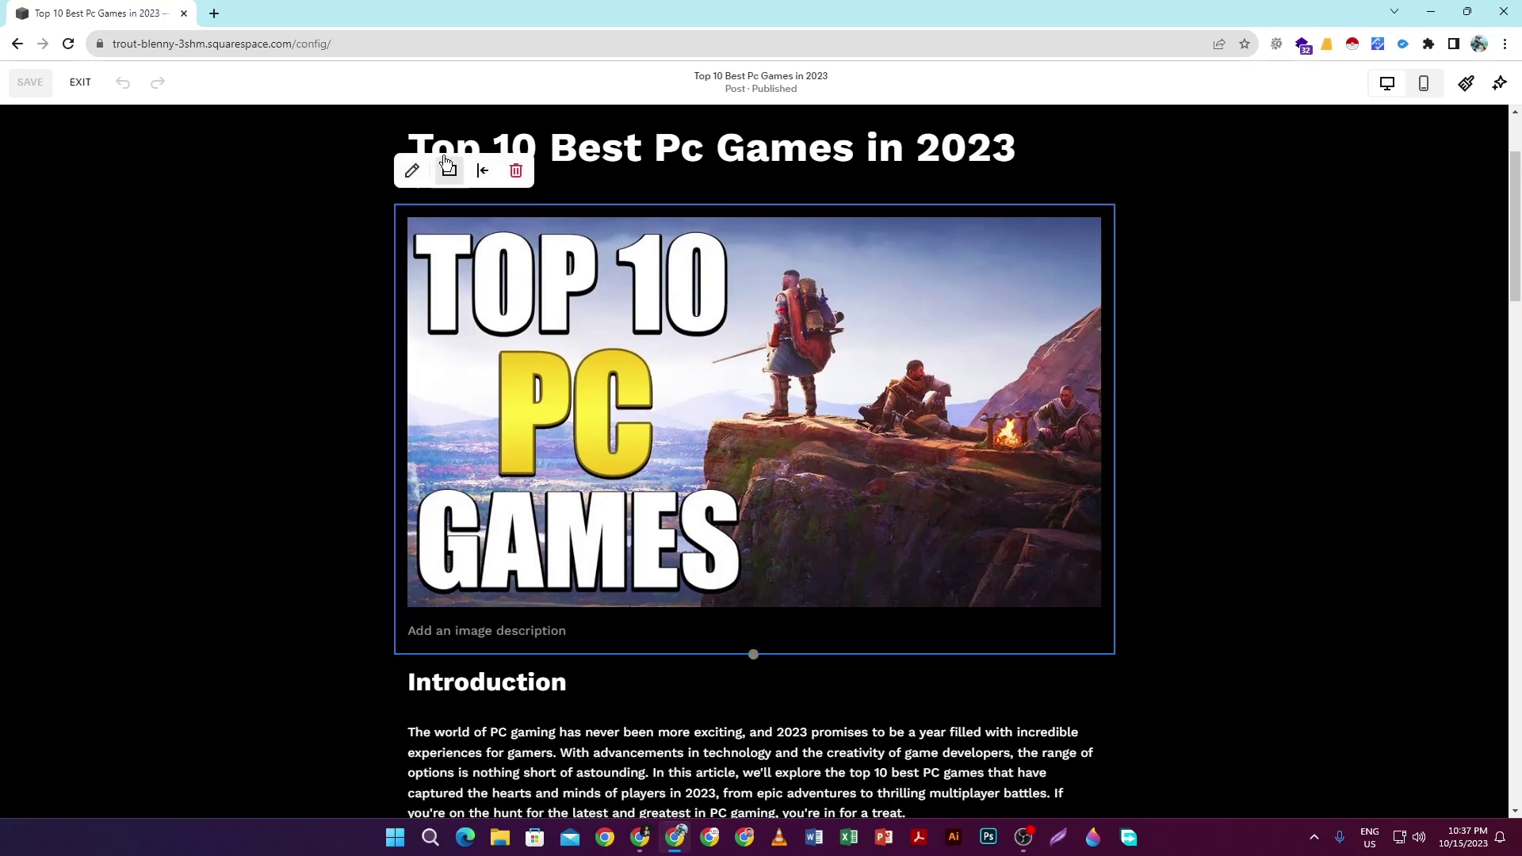
click(413, 173)
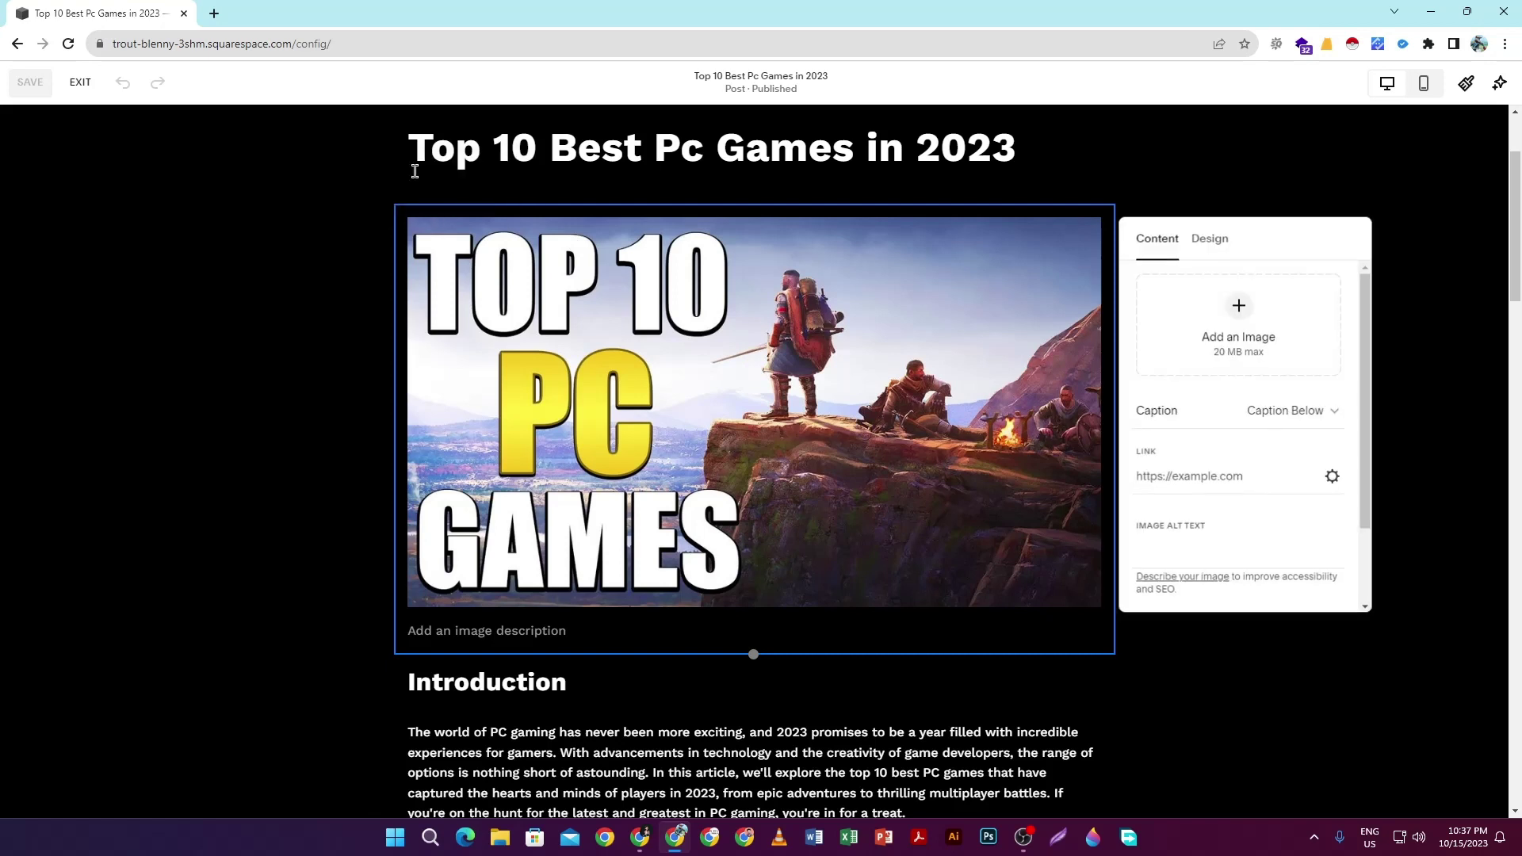
scroll(1167, 460, down, 3)
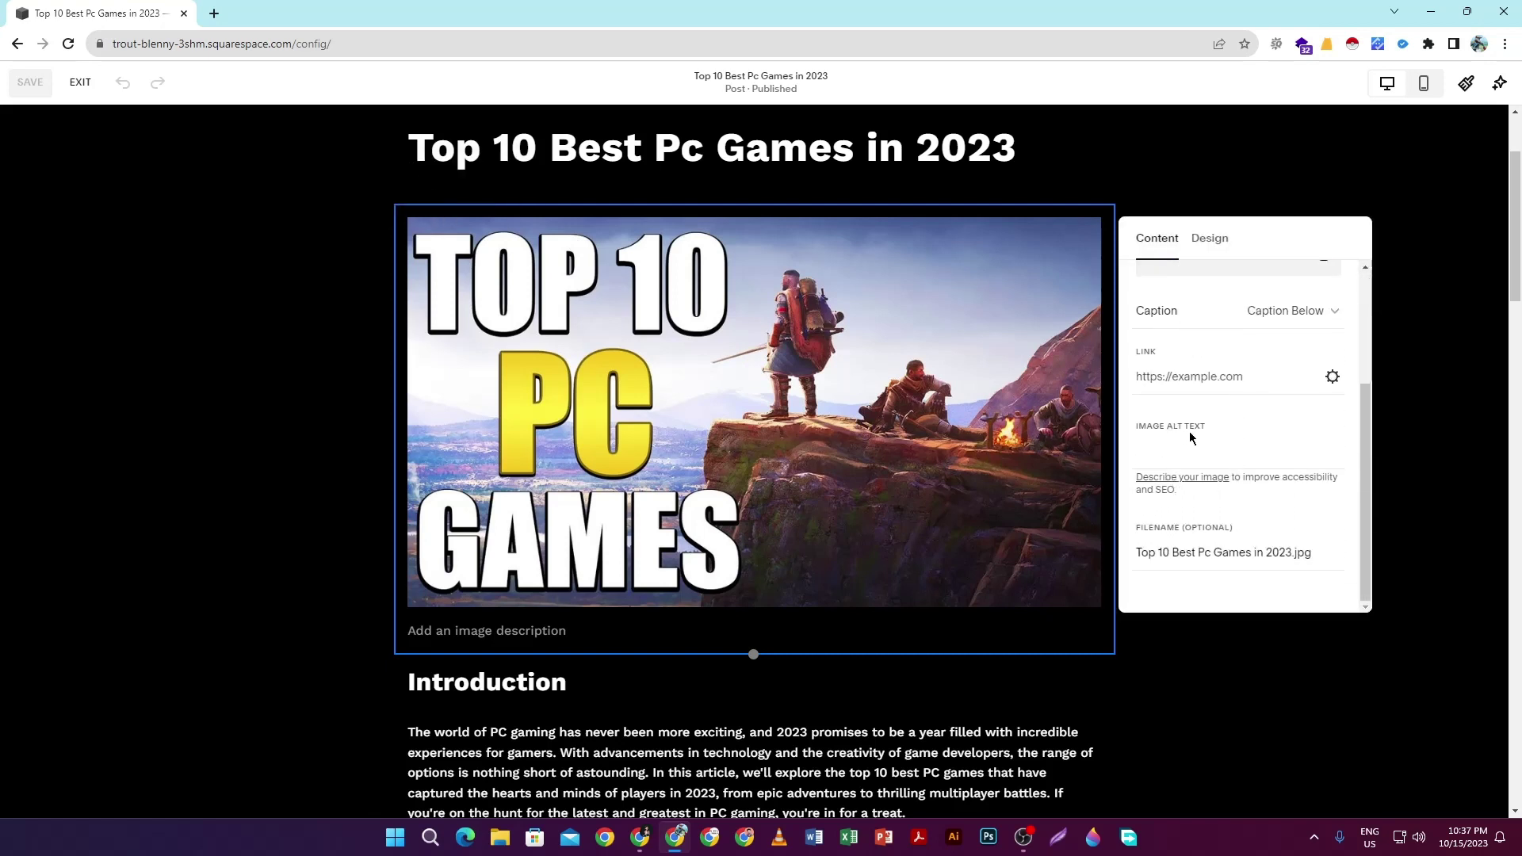
click(1154, 454)
text(ames in 2023)
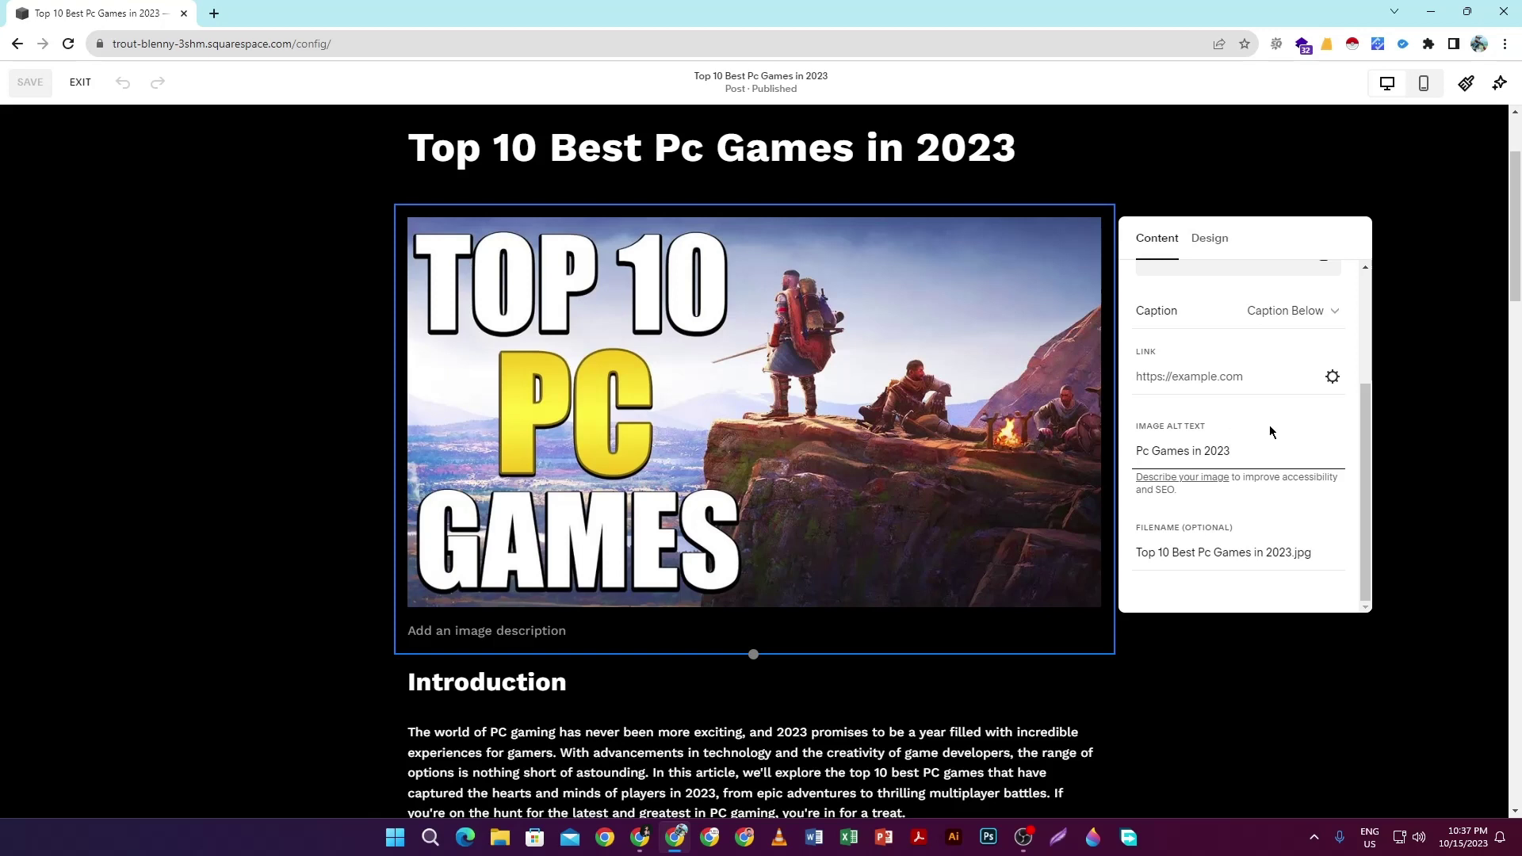
scroll(1220, 461, up, 3)
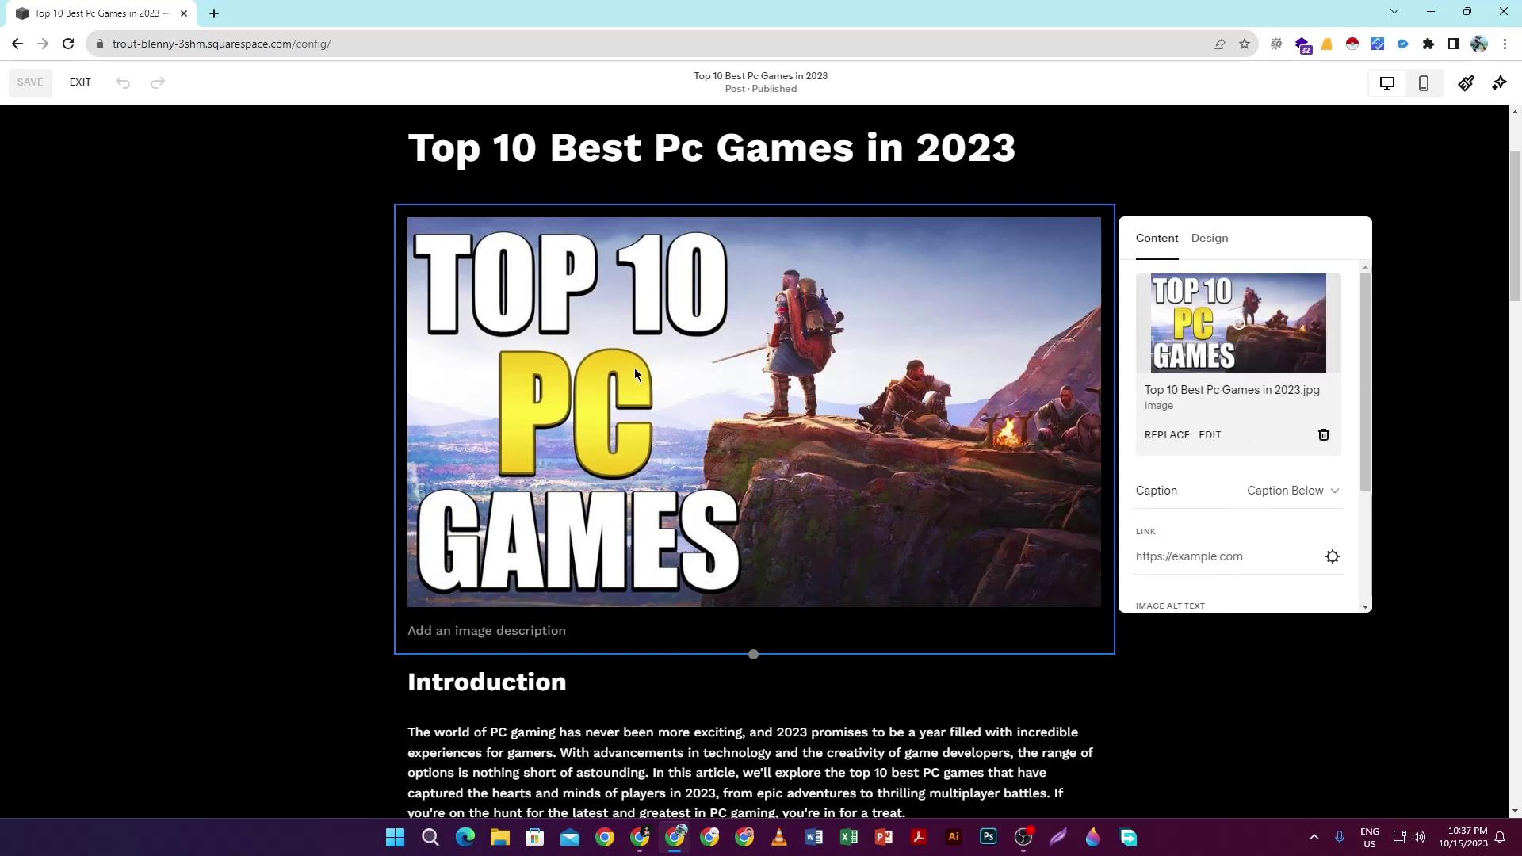
scroll(1220, 443, down, 3)
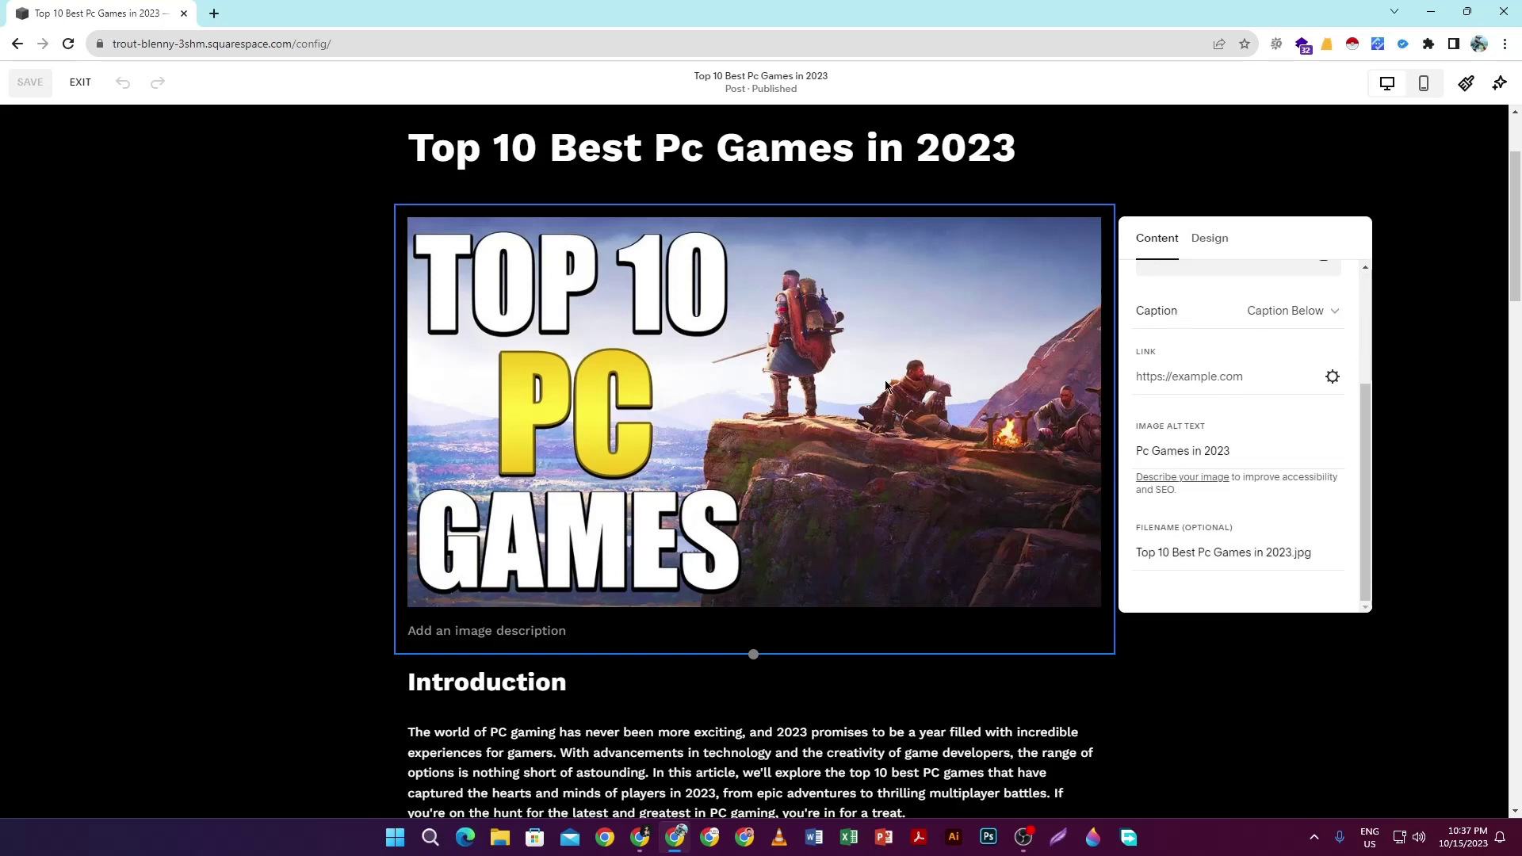
click(919, 717)
Step: Copy "Pc Games in 2023" from the cover image's filename and paste it as the image alt text
click(406, 198)
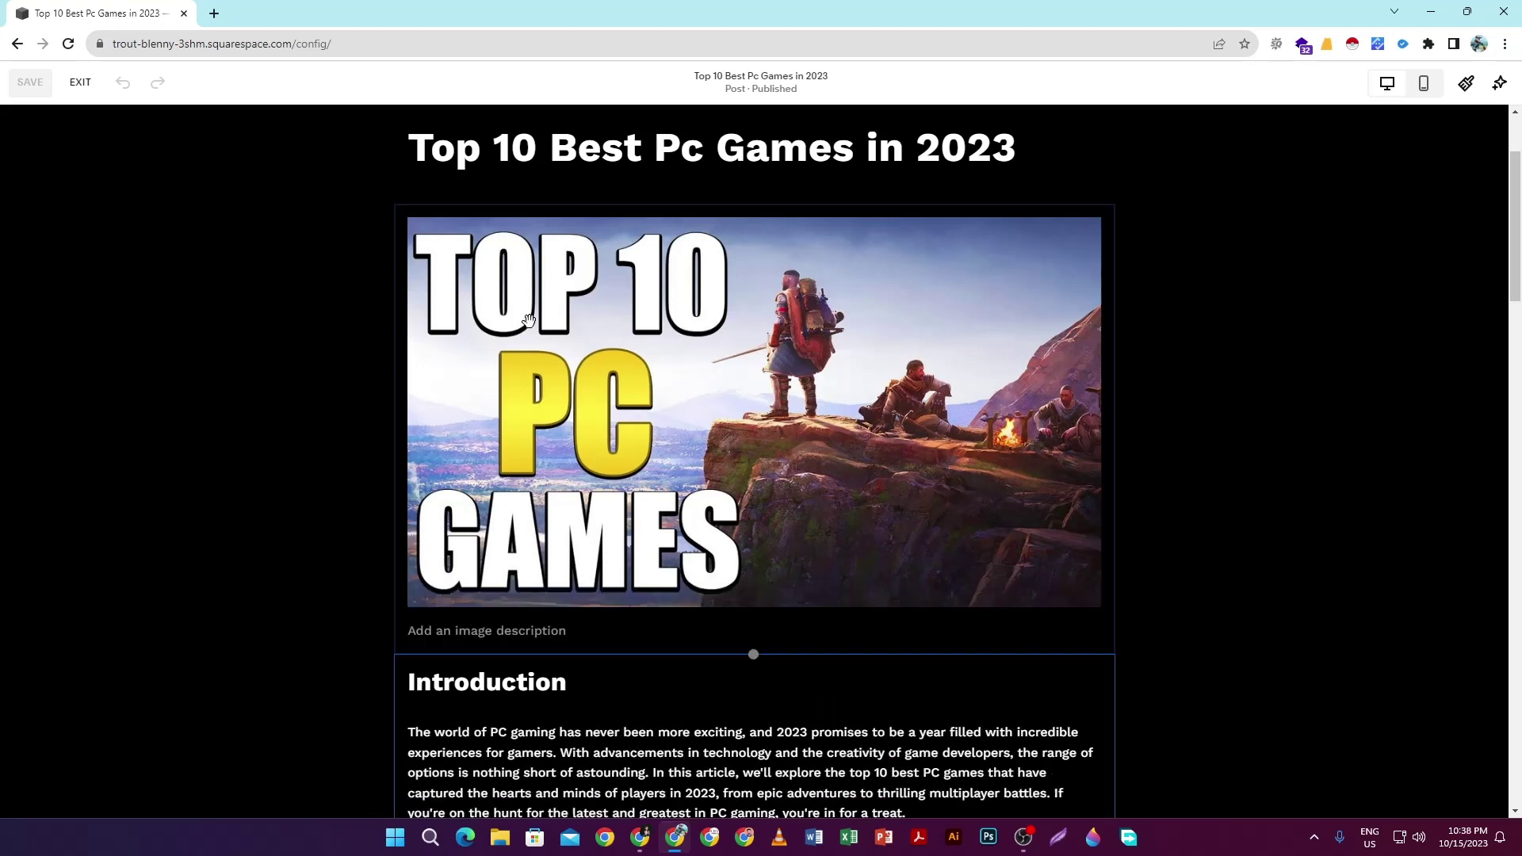
click(411, 170)
scroll(1244, 479, down, 1)
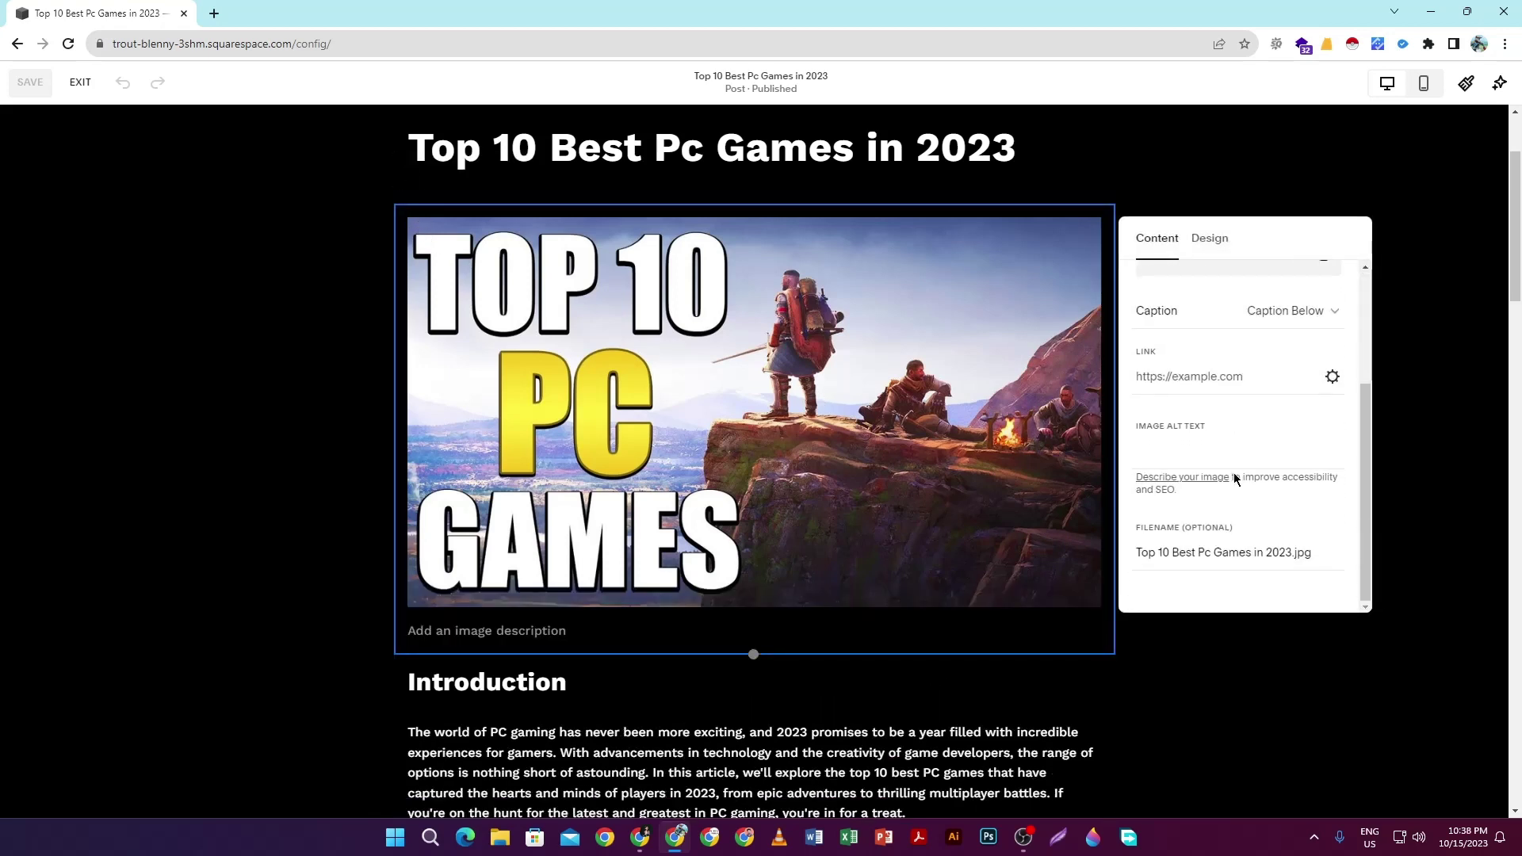
click(1174, 446)
drag(1199, 555, 1297, 554)
key(ctrl+c)
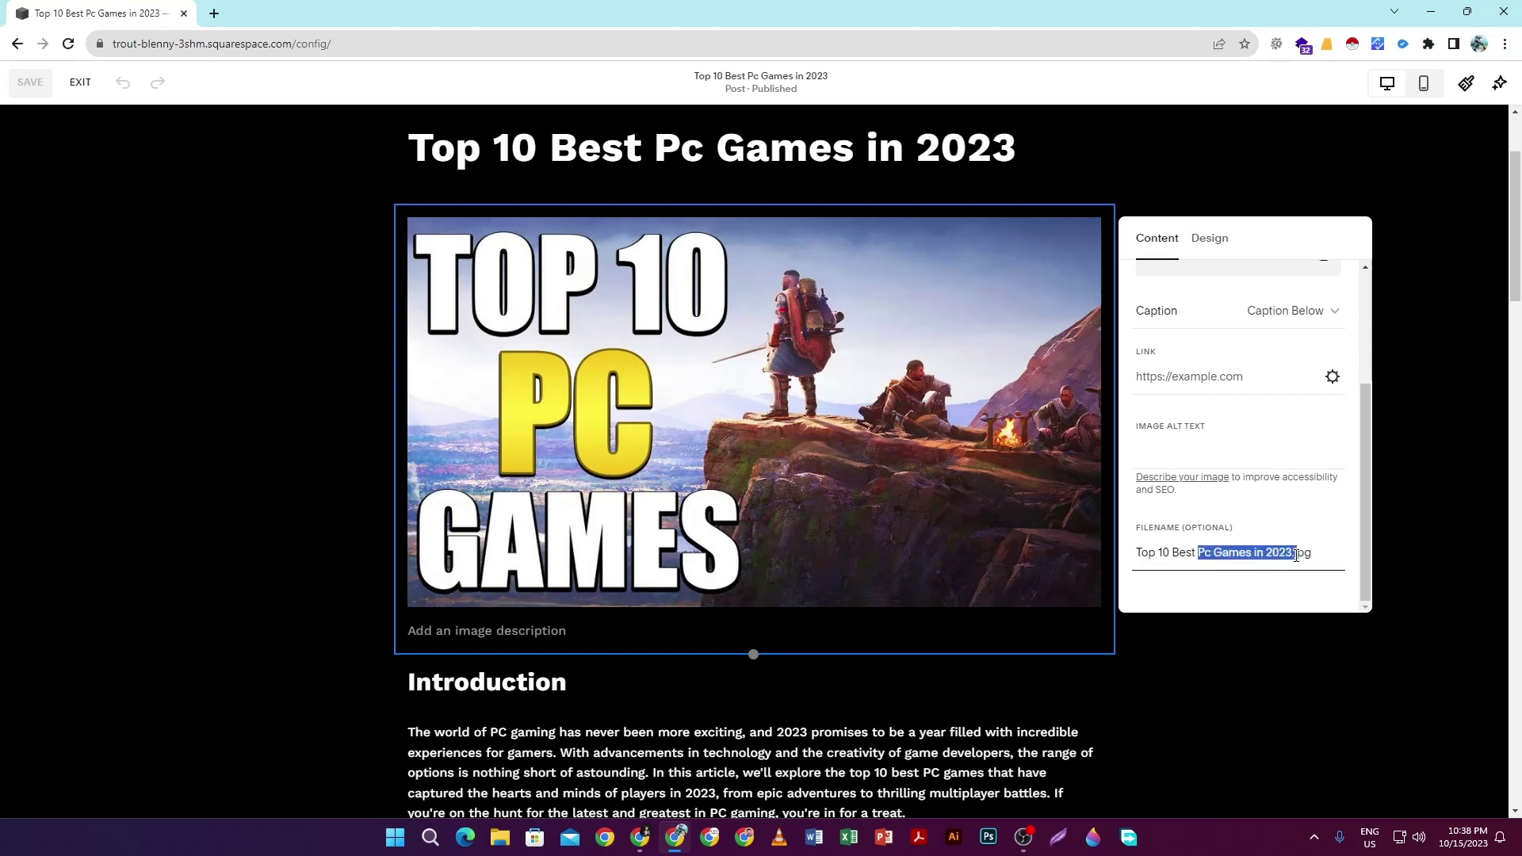
click(1154, 460)
key(ctrl+v)
scroll(1266, 418, up, 3)
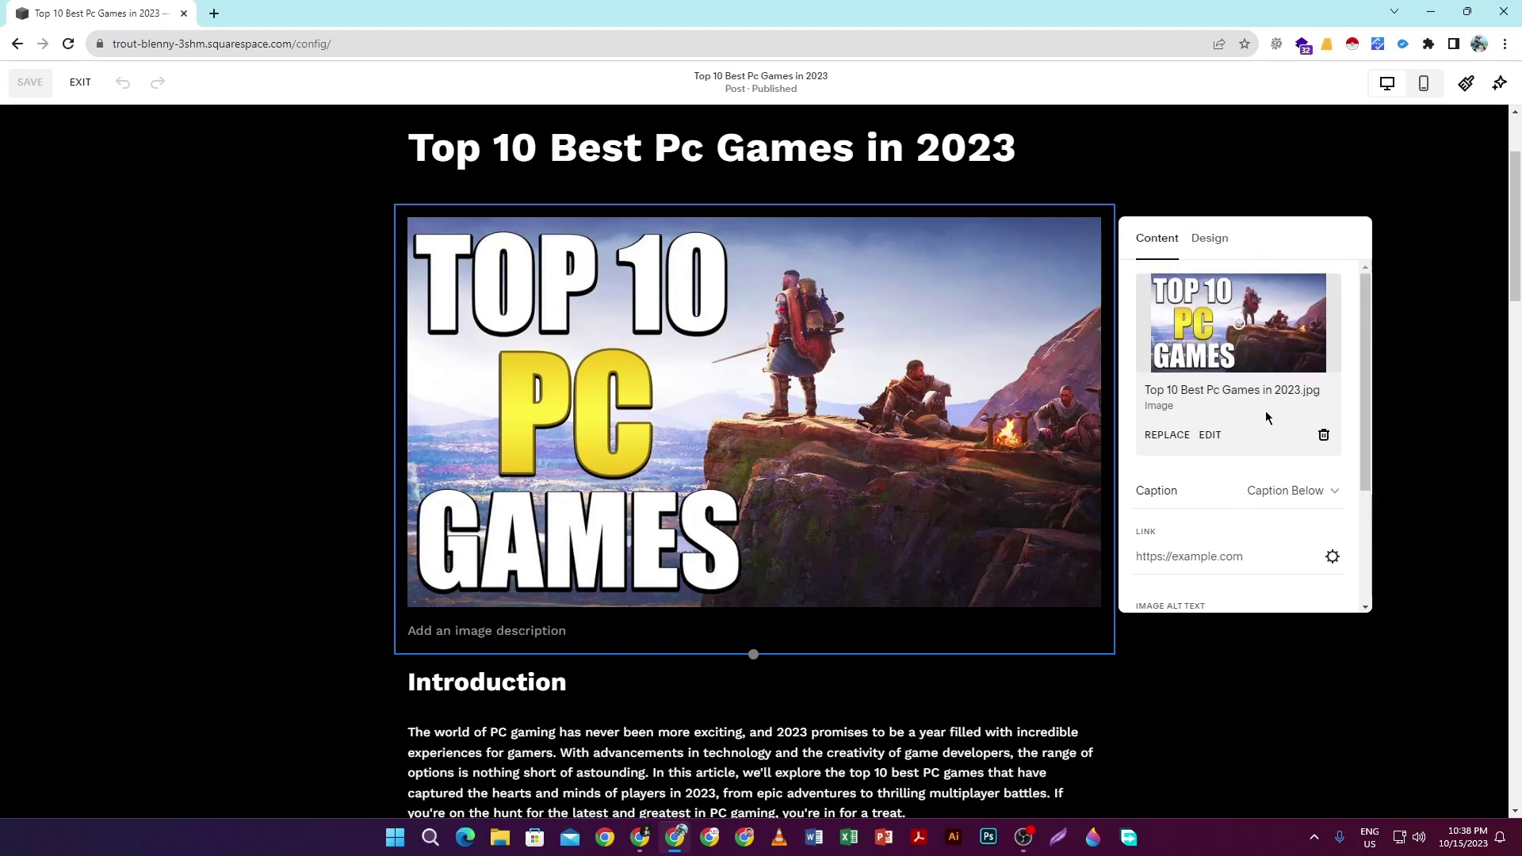
scroll(1260, 444, down, 3)
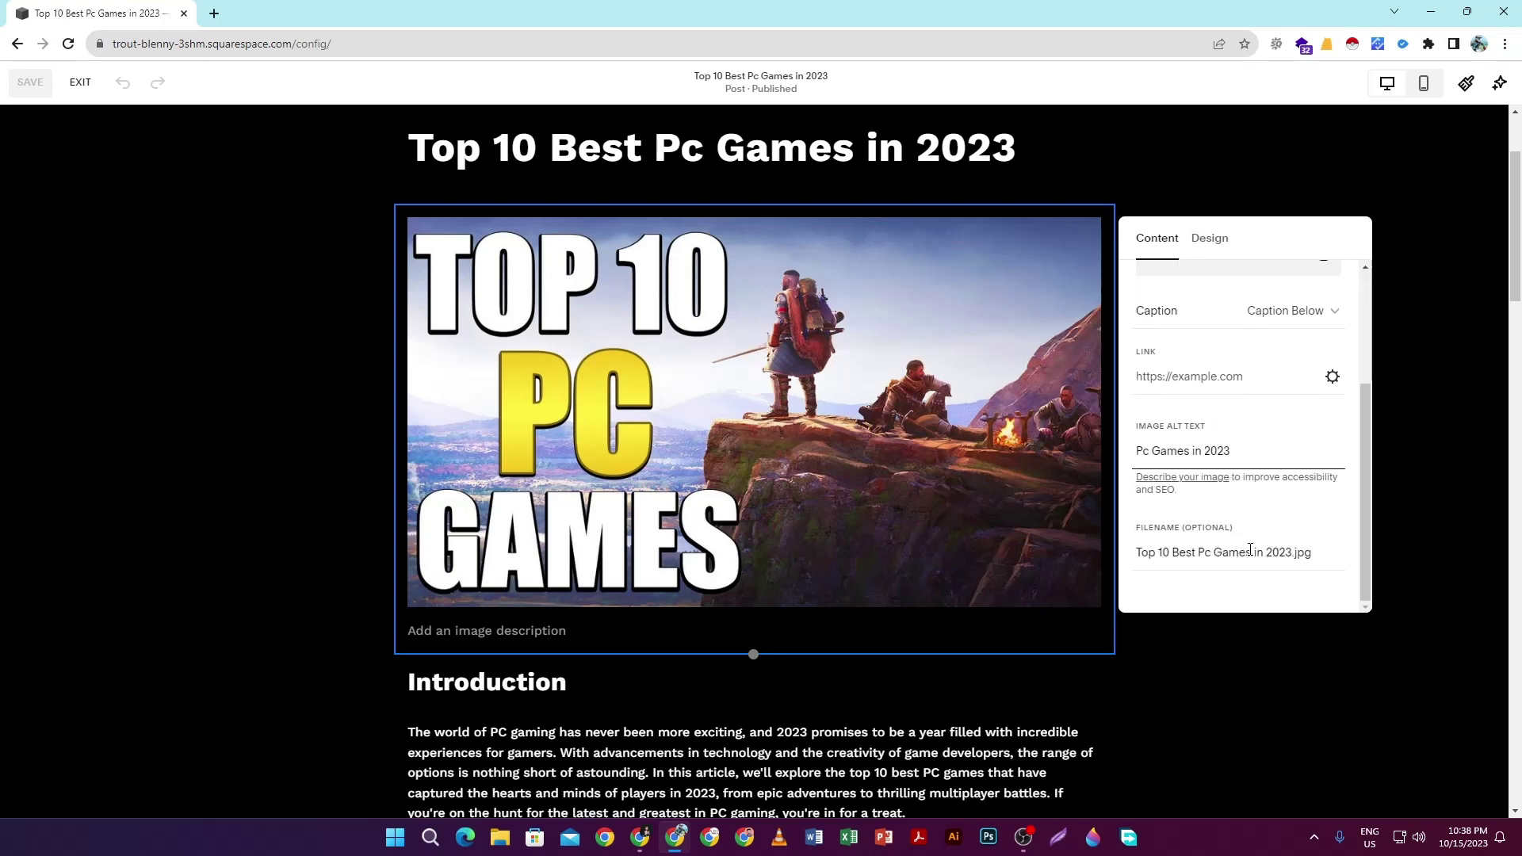
scroll(1249, 550, up, 3)
Step: Look over the cover image's design settings, and return to its content settings
click(1207, 238)
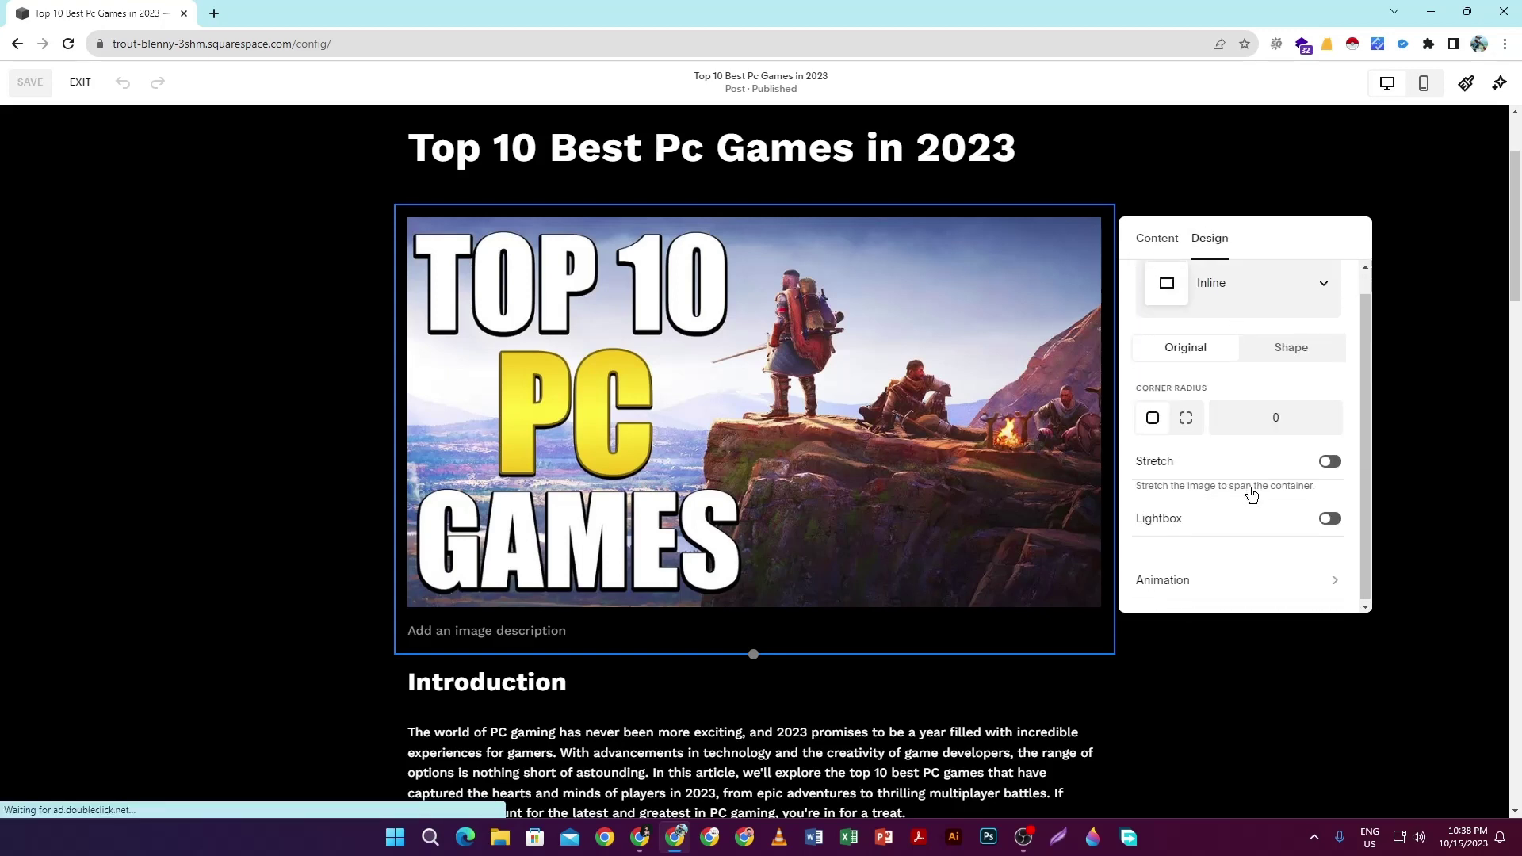
scroll(1223, 350, up, 1)
click(1163, 241)
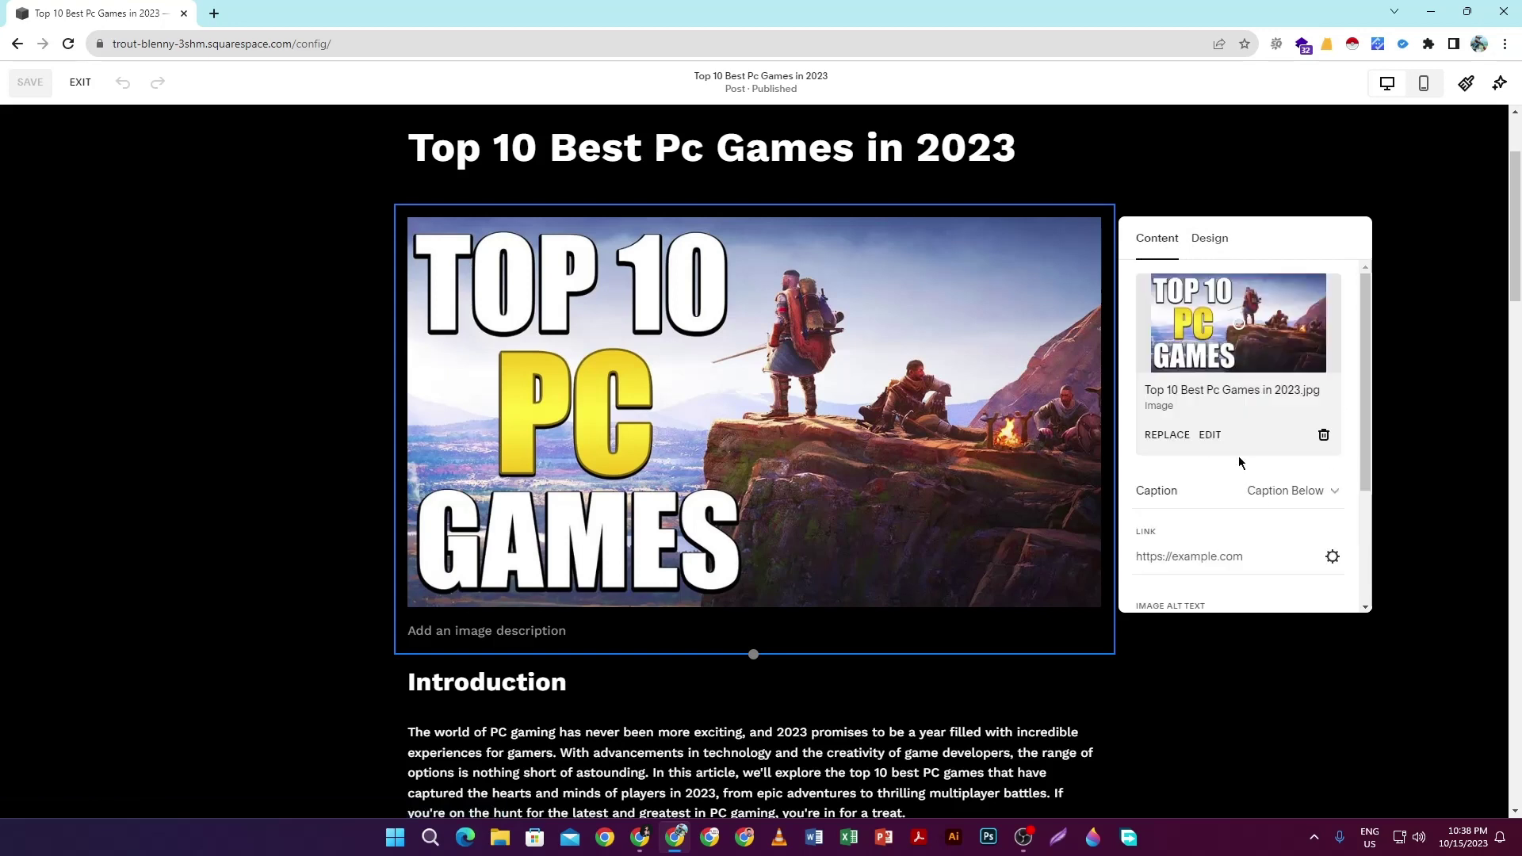
scroll(1239, 463, down, 3)
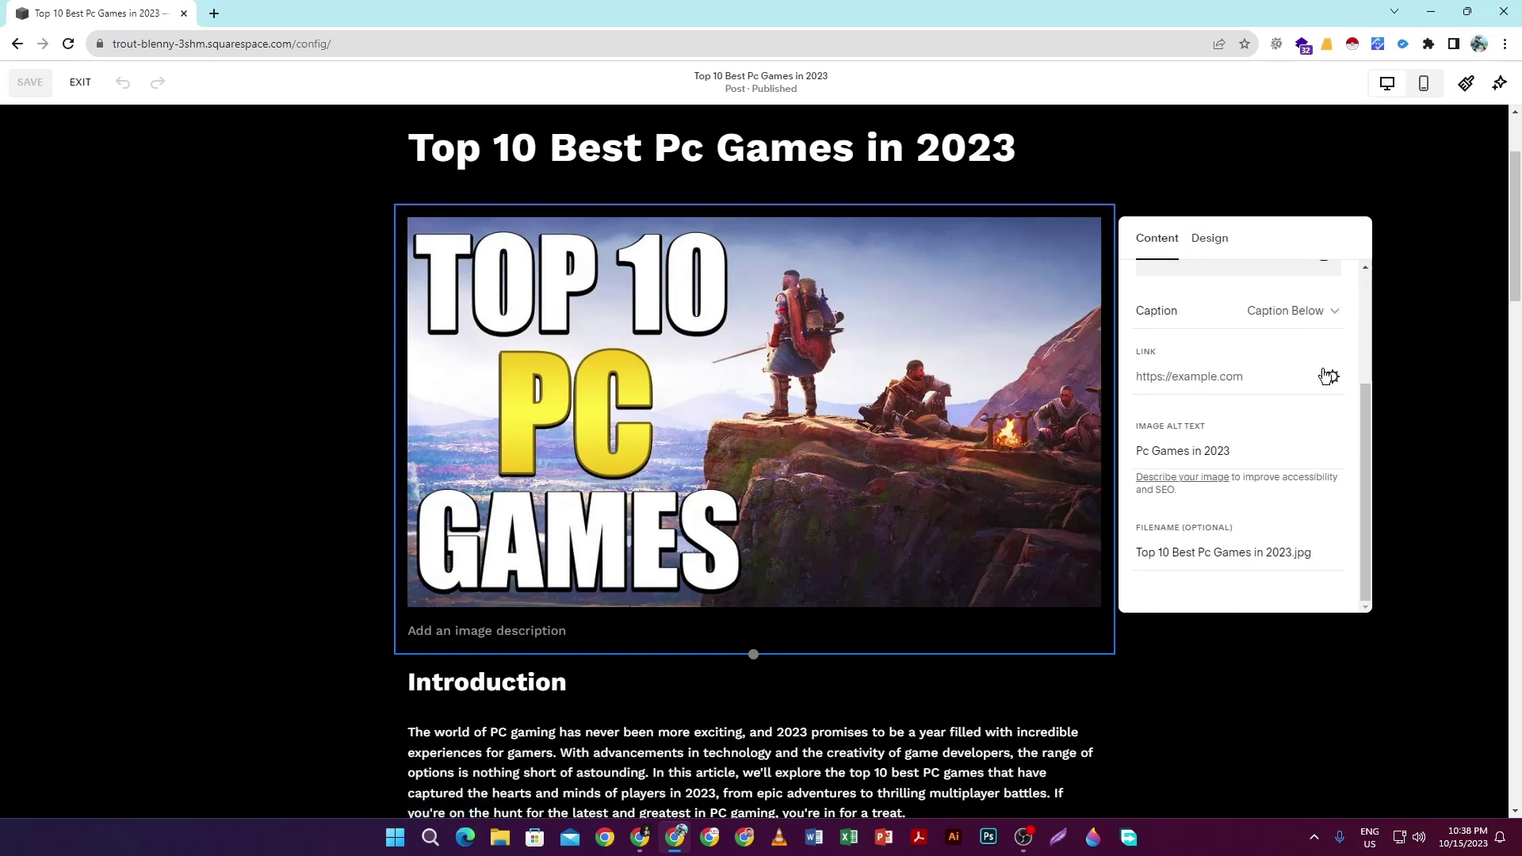
Step: Look over the cover image's adjustment options in the image editor, and leave it without making changes
scroll(1328, 375, up, 3)
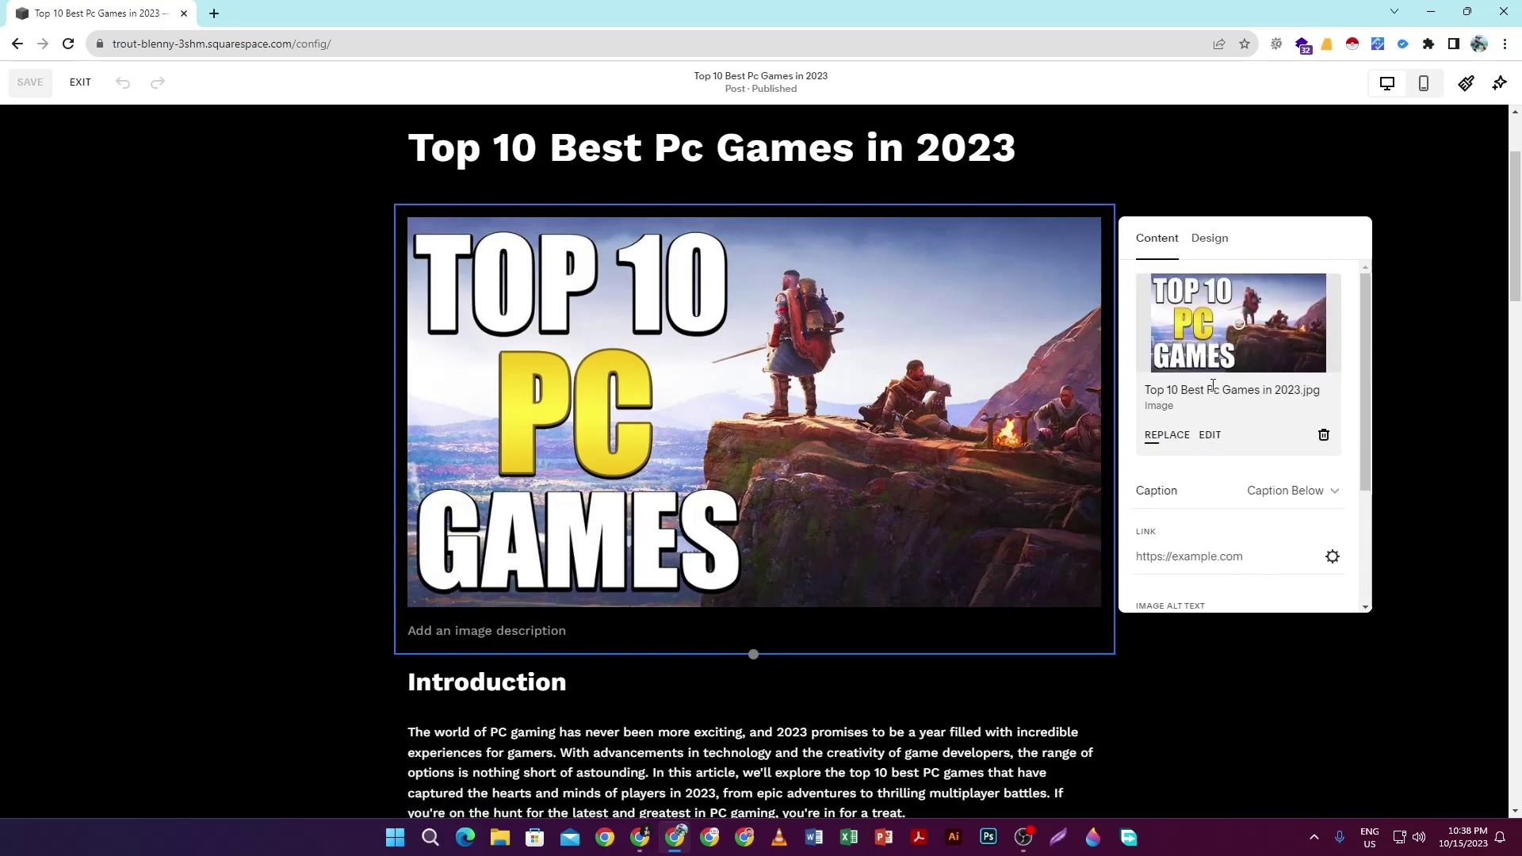
click(1207, 436)
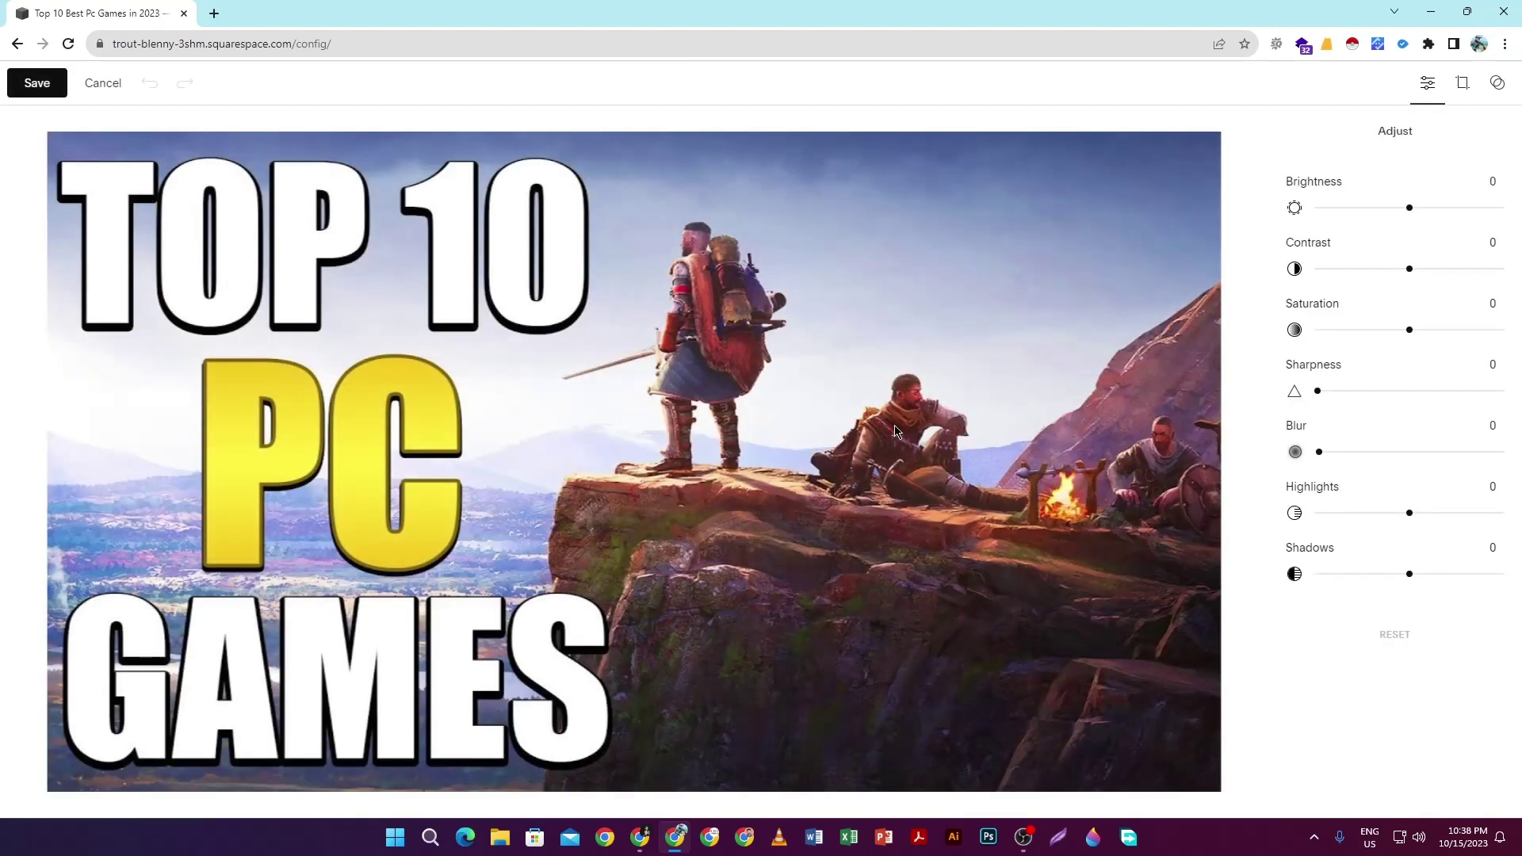
click(98, 86)
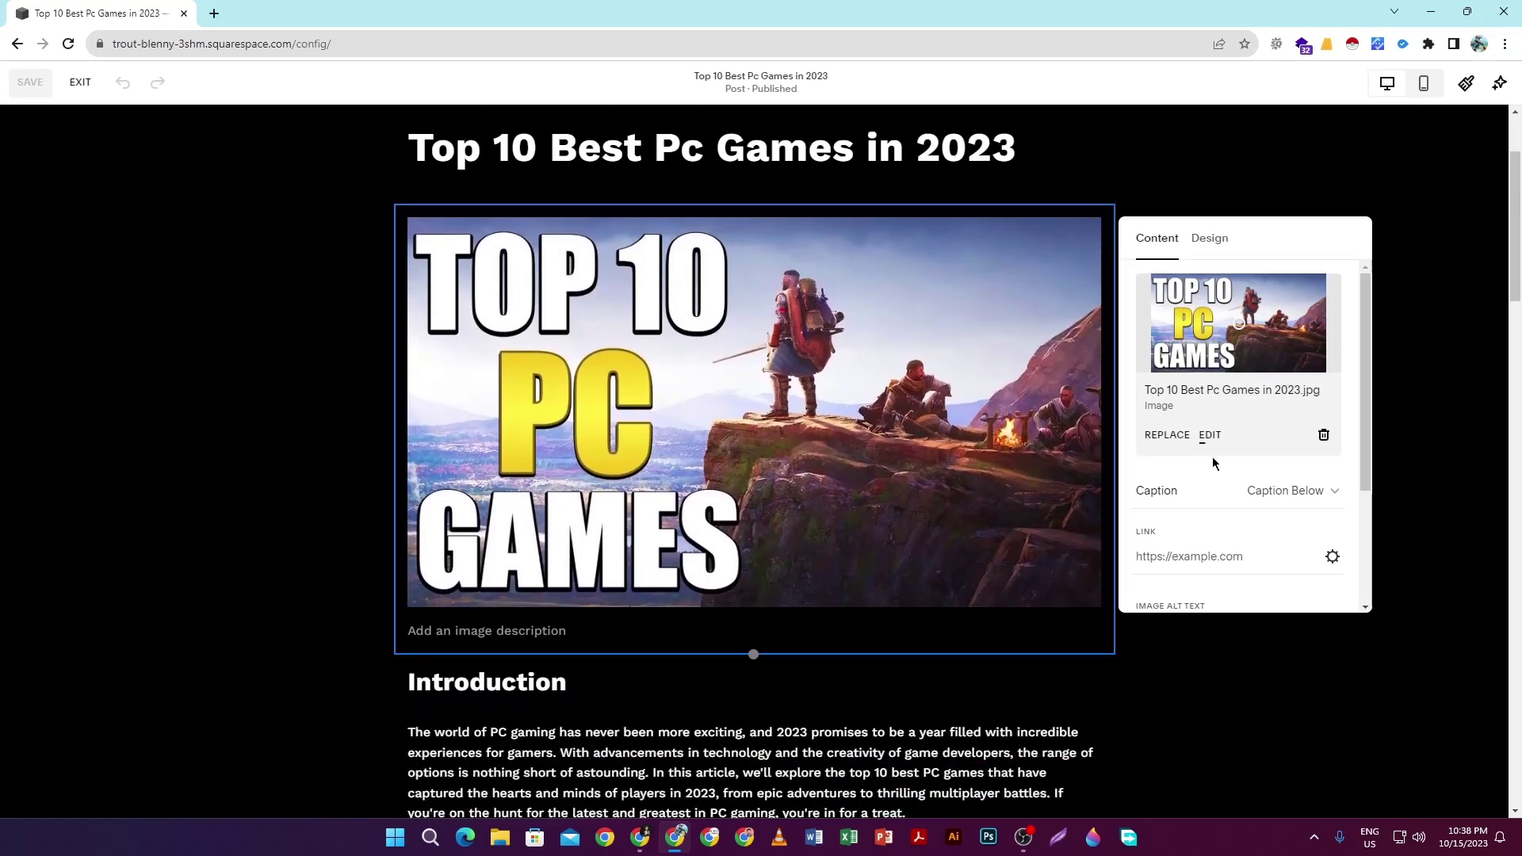
Step: Check the alt text in the cover image's content settings, and close the settings
scroll(1213, 464, down, 2)
scroll(1220, 463, up, 1)
scroll(1228, 459, down, 1)
click(1241, 458)
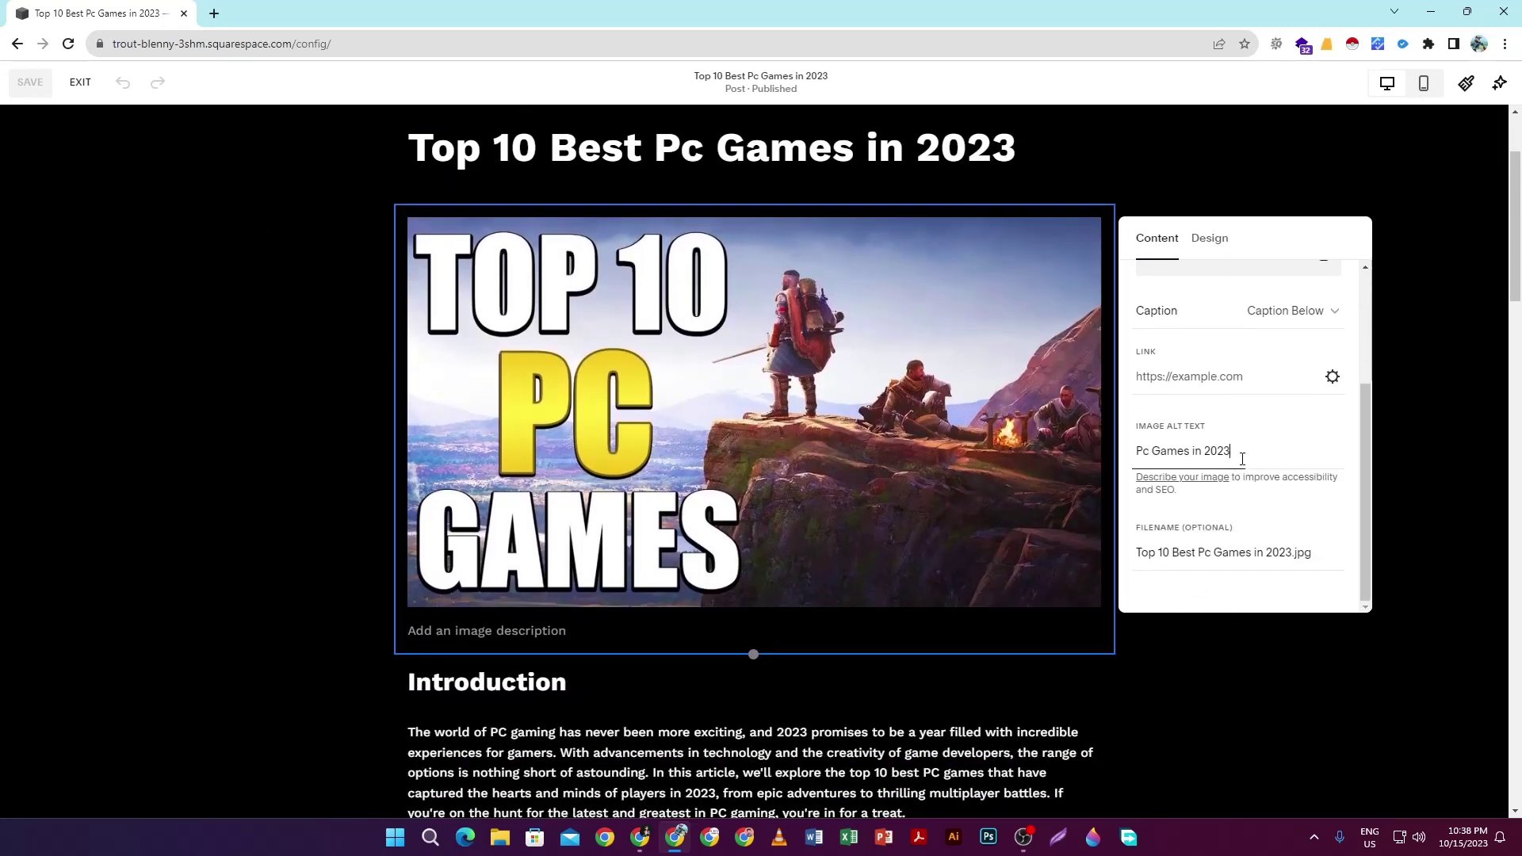
click(759, 754)
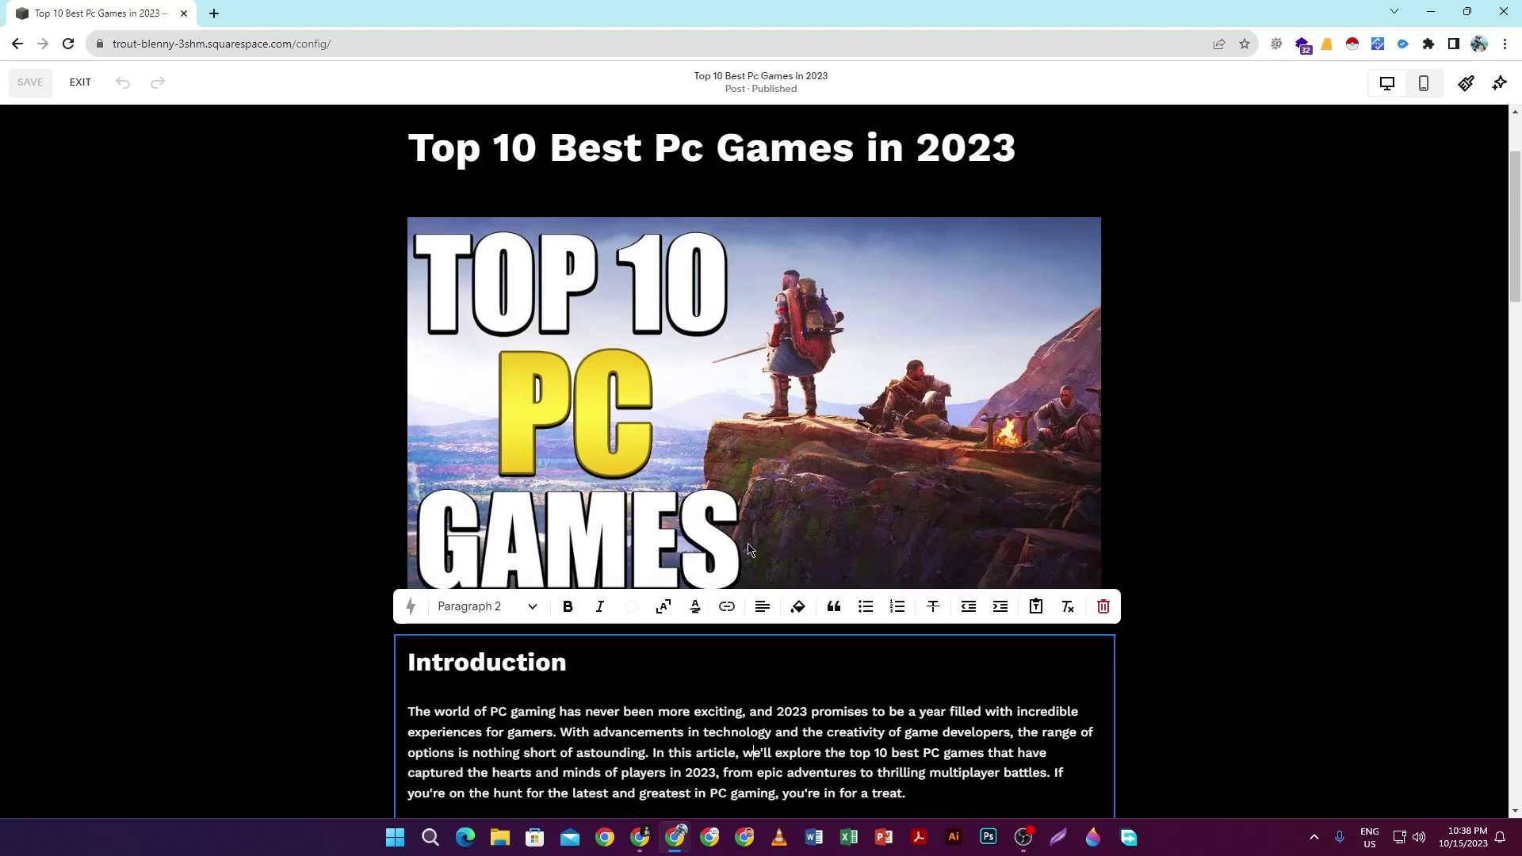
scroll(769, 428, down, 1)
click(772, 421)
scroll(771, 420, down, 1)
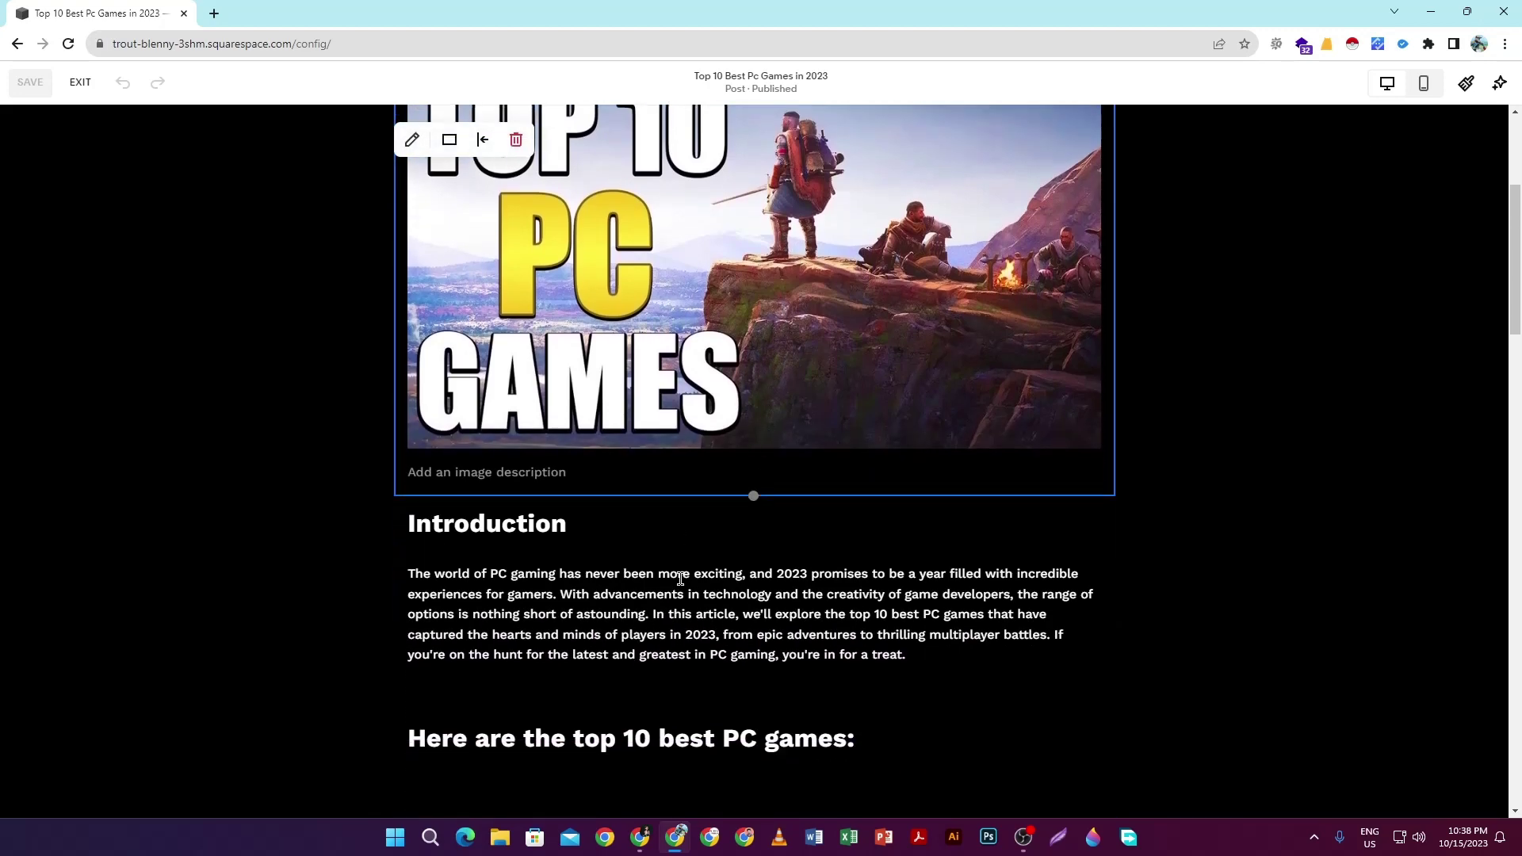
scroll(680, 579, down, 2)
scroll(678, 571, up, 1)
scroll(676, 565, down, 1)
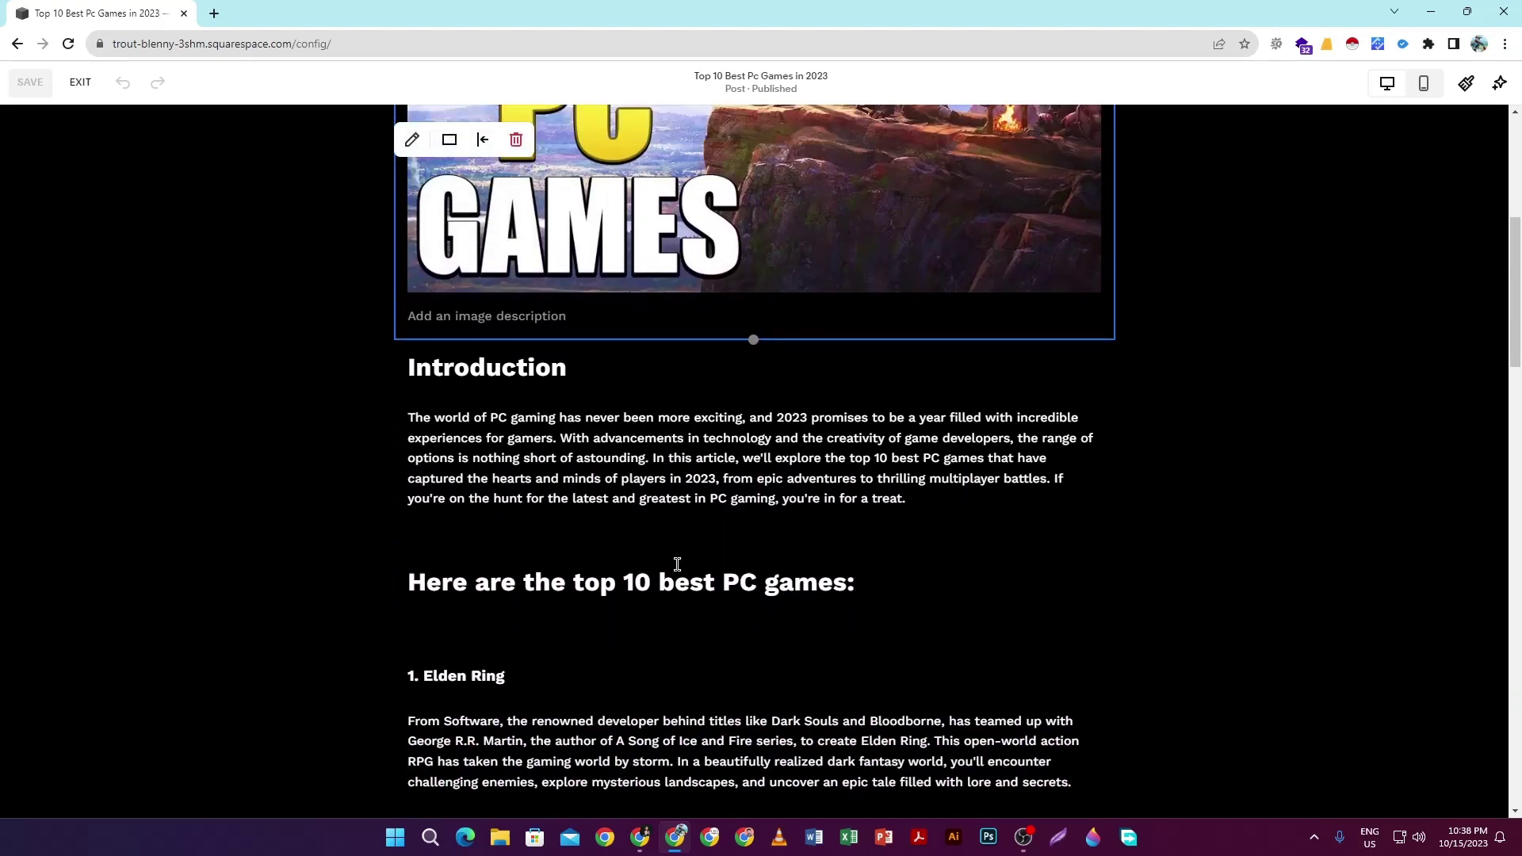
scroll(677, 565, up, 2)
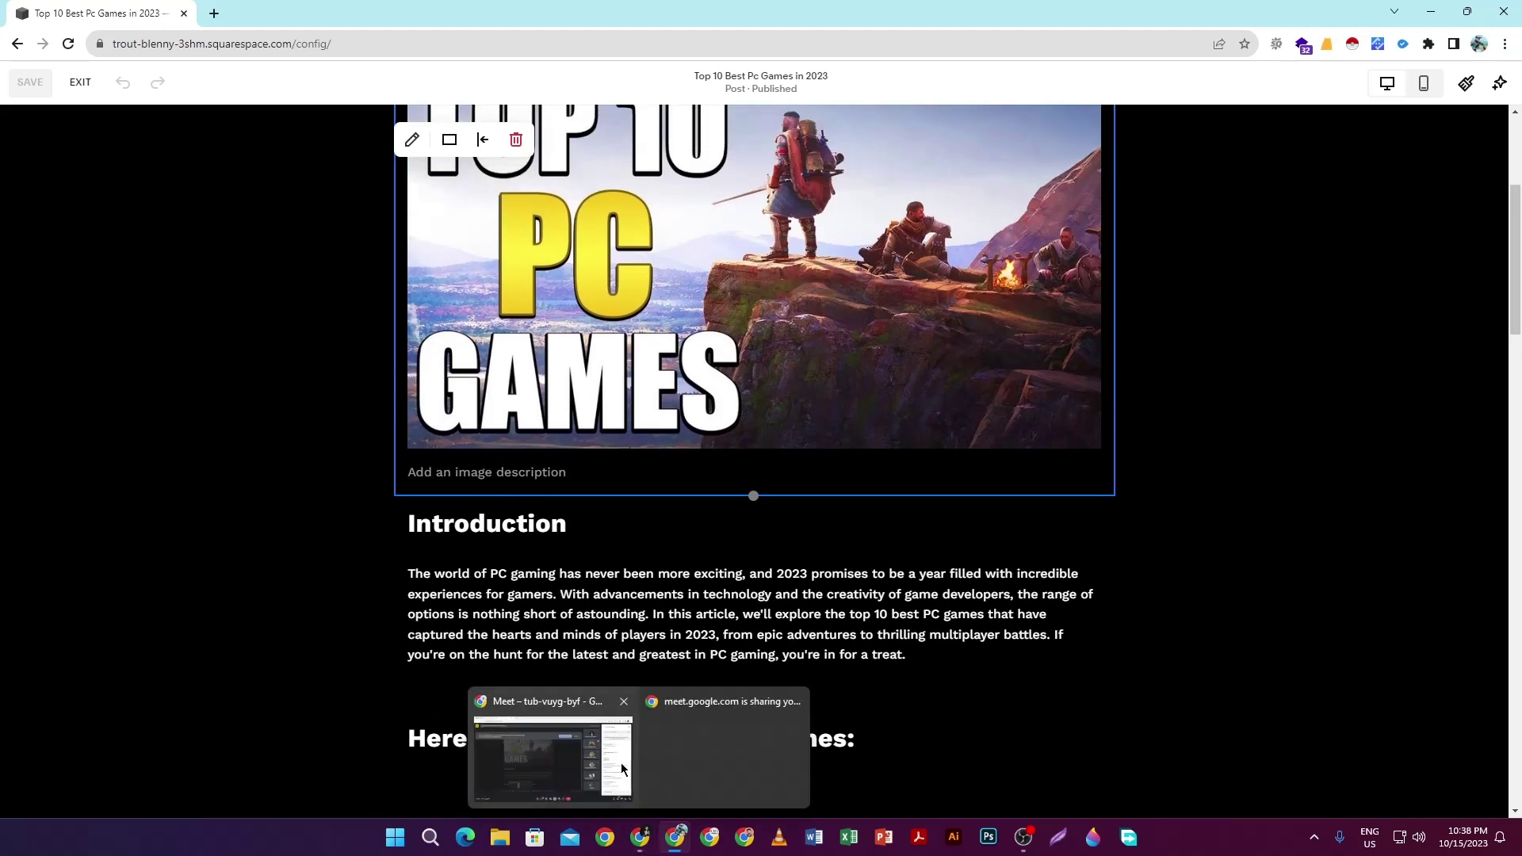
Step: Switch to the Google Meet call window, and return to the Squarespace post editor
click(621, 763)
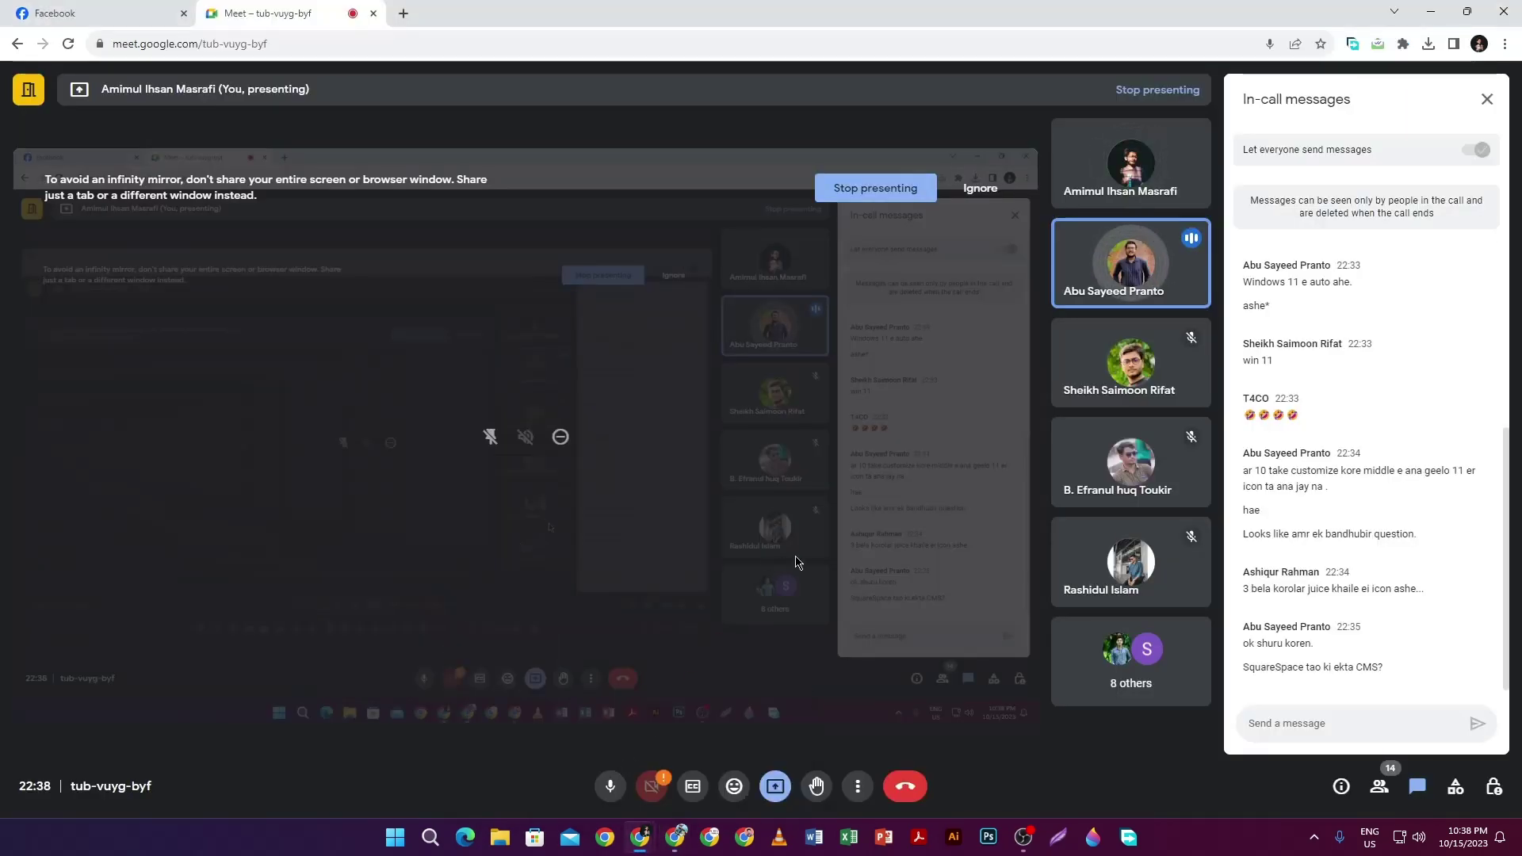
click(672, 749)
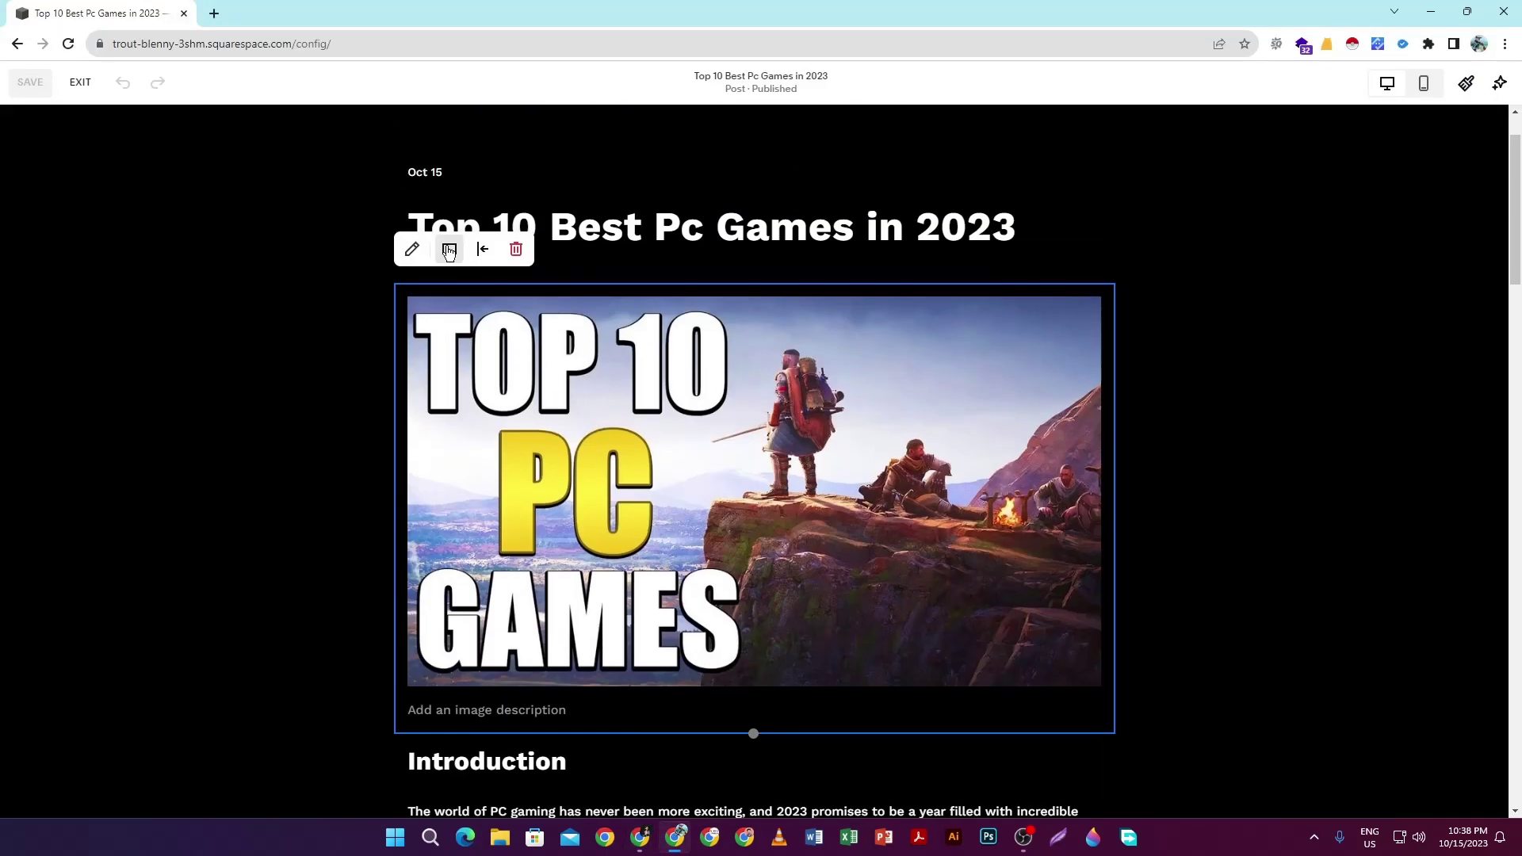
Step: Reopen the cover image's content settings and try to set its alt text to "Pc Games in 2023"
click(409, 249)
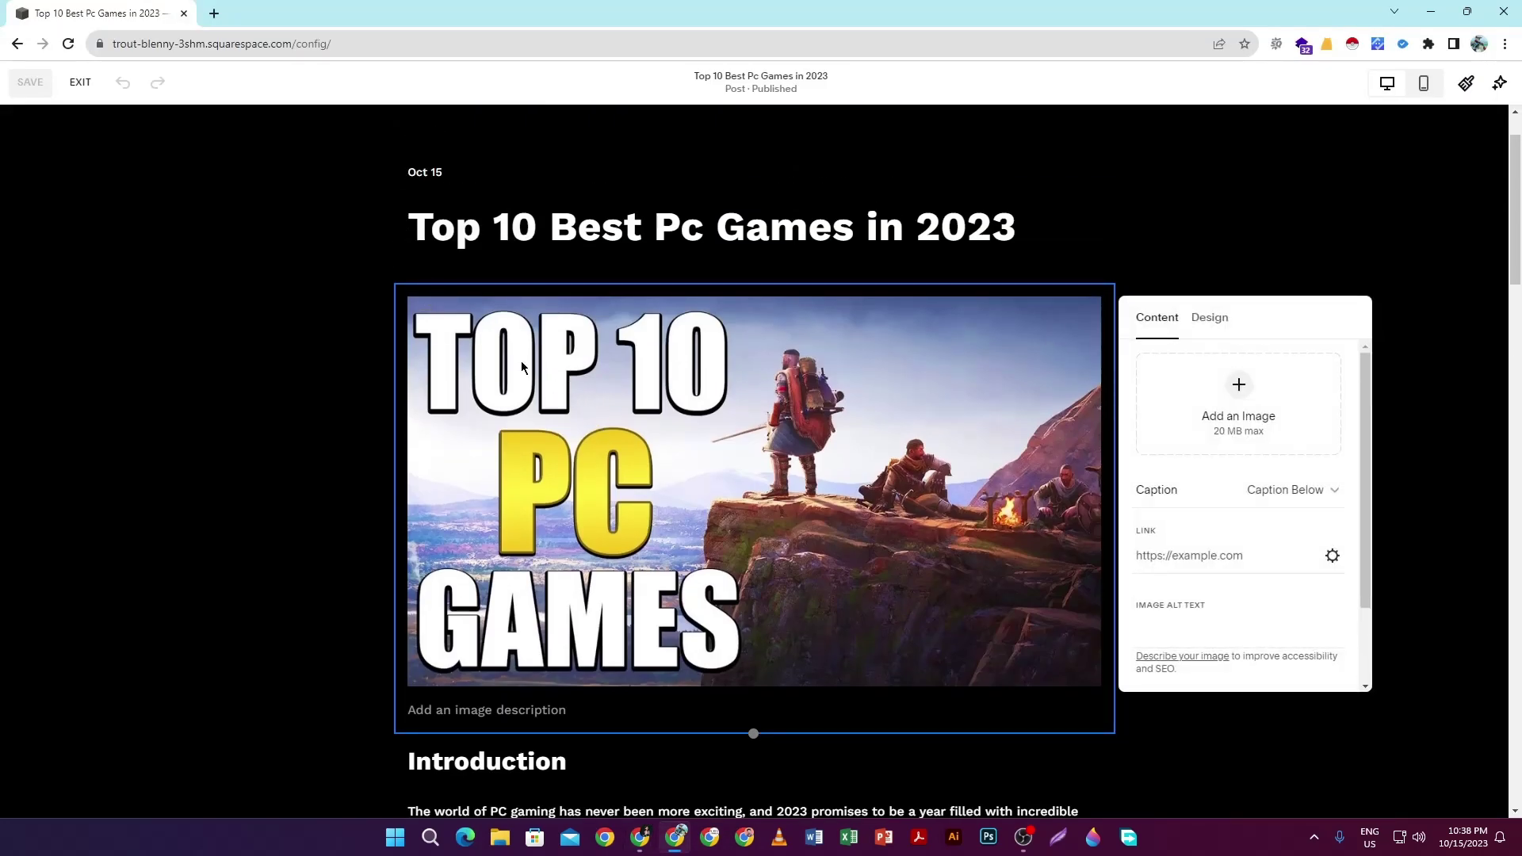
scroll(1133, 517, down, 2)
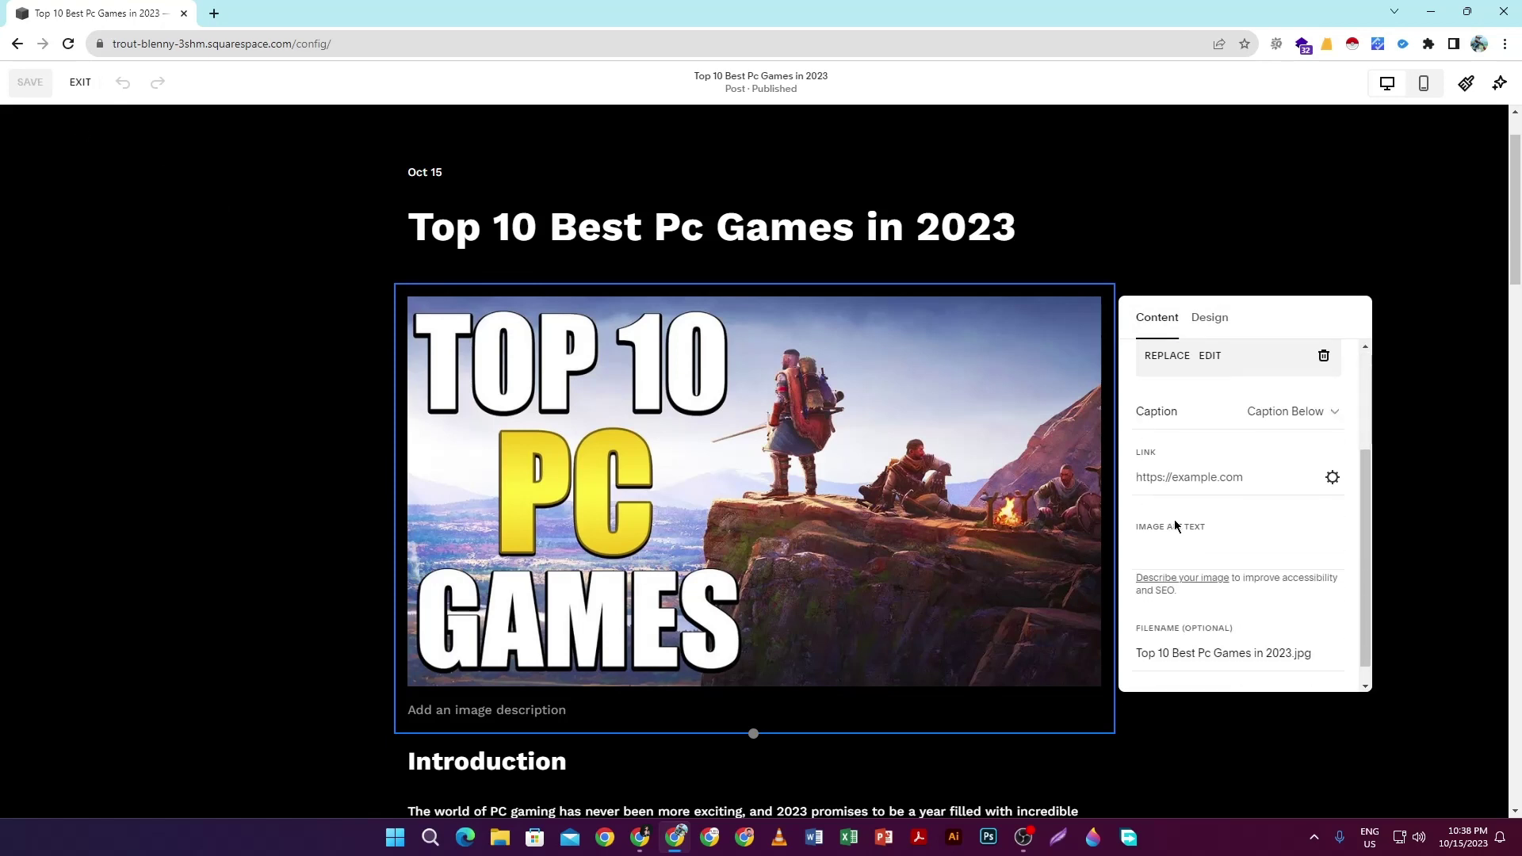
click(1179, 556)
text(Pc Games in 2023)
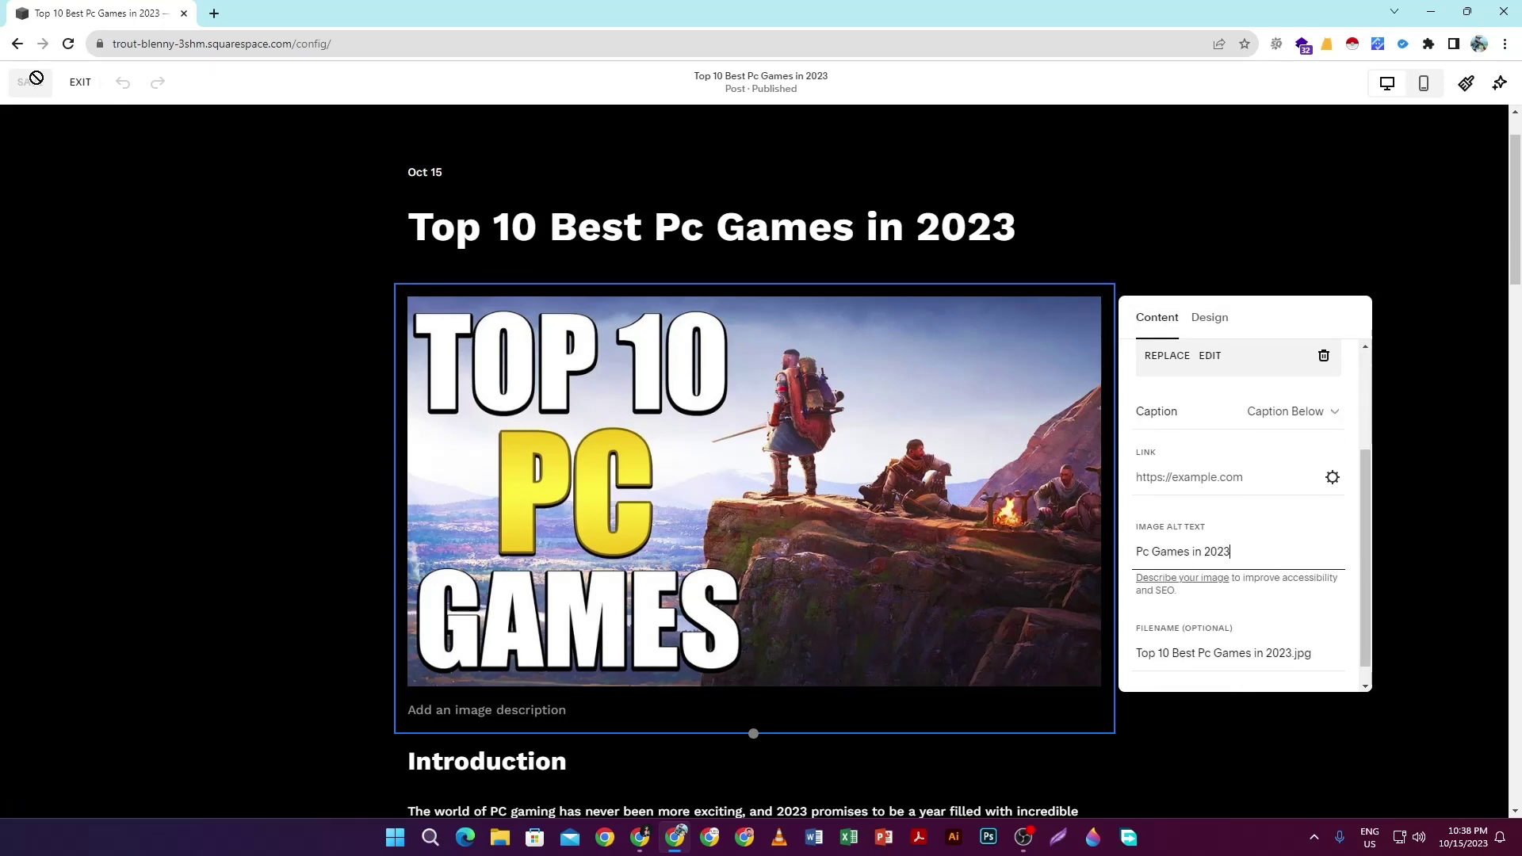
Step: Examine the cover image's alt text and filename fields, and close its content settings
scroll(1157, 522, up, 3)
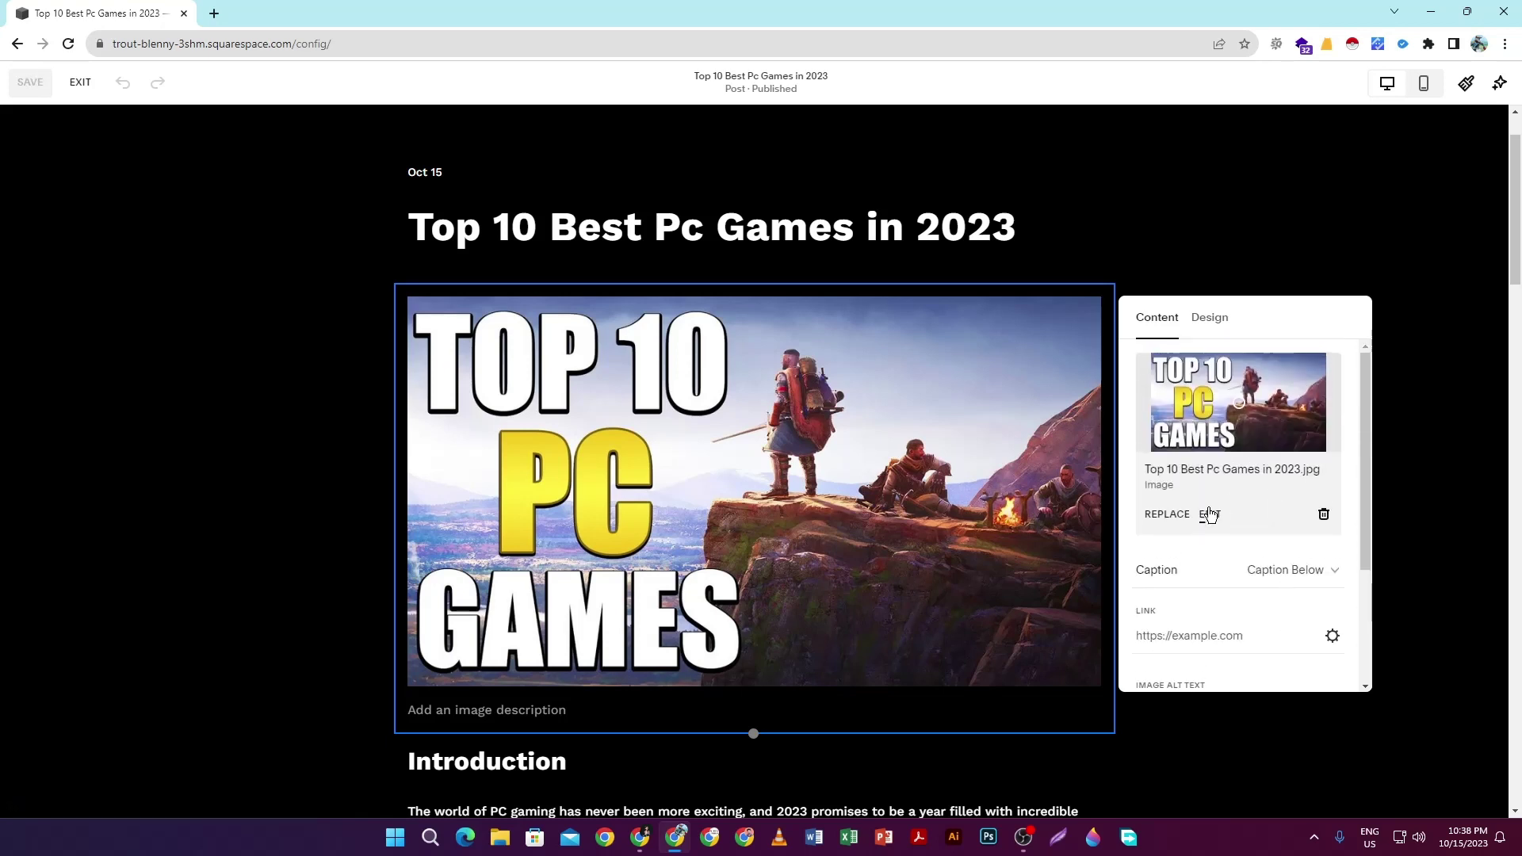
scroll(1209, 515, down, 3)
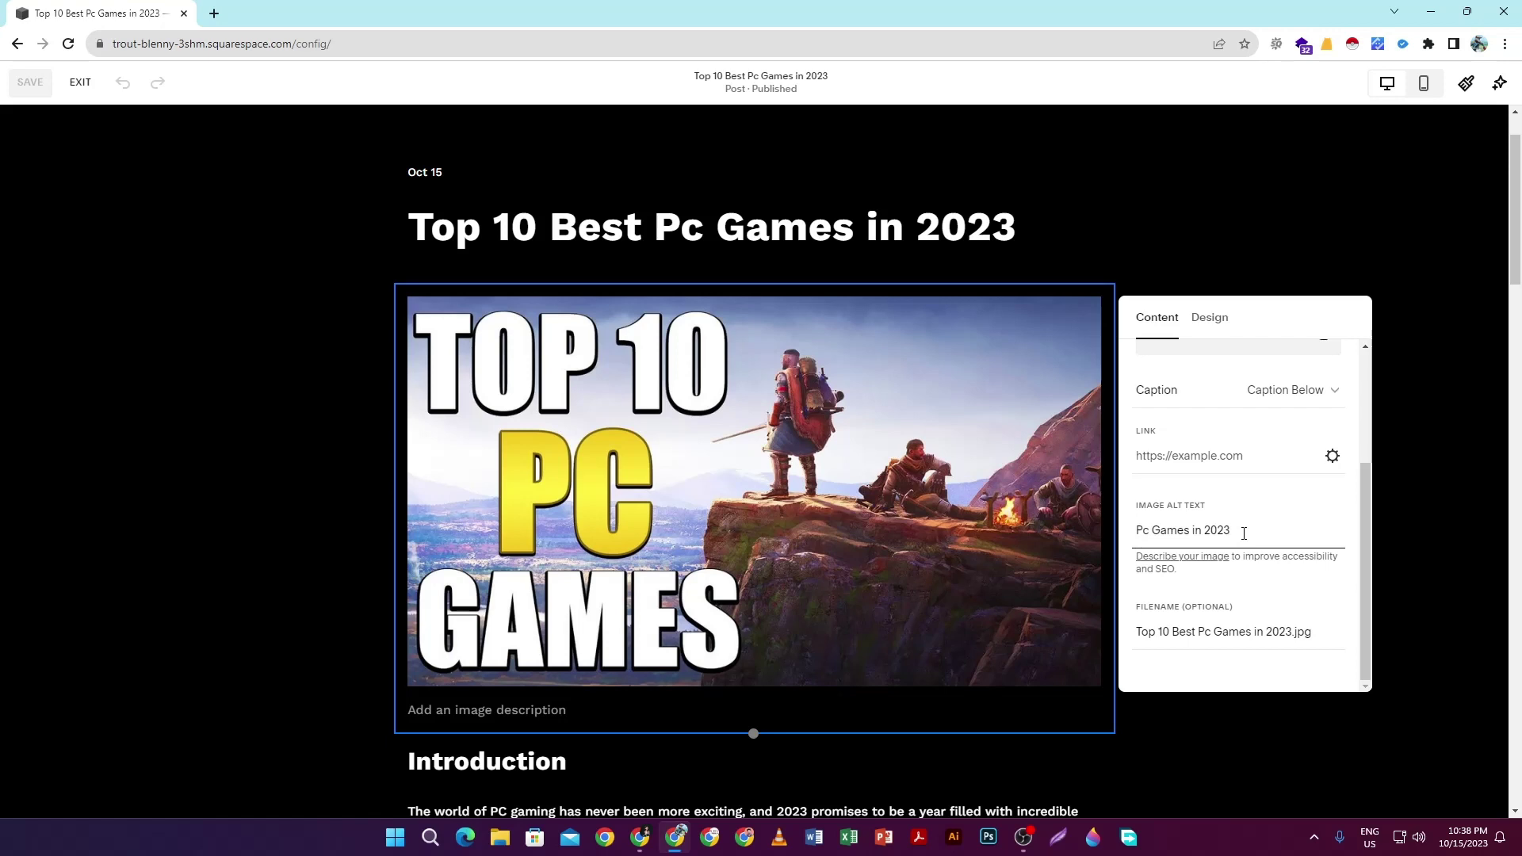
scroll(1257, 535, up, 3)
scroll(1266, 547, down, 3)
click(1251, 631)
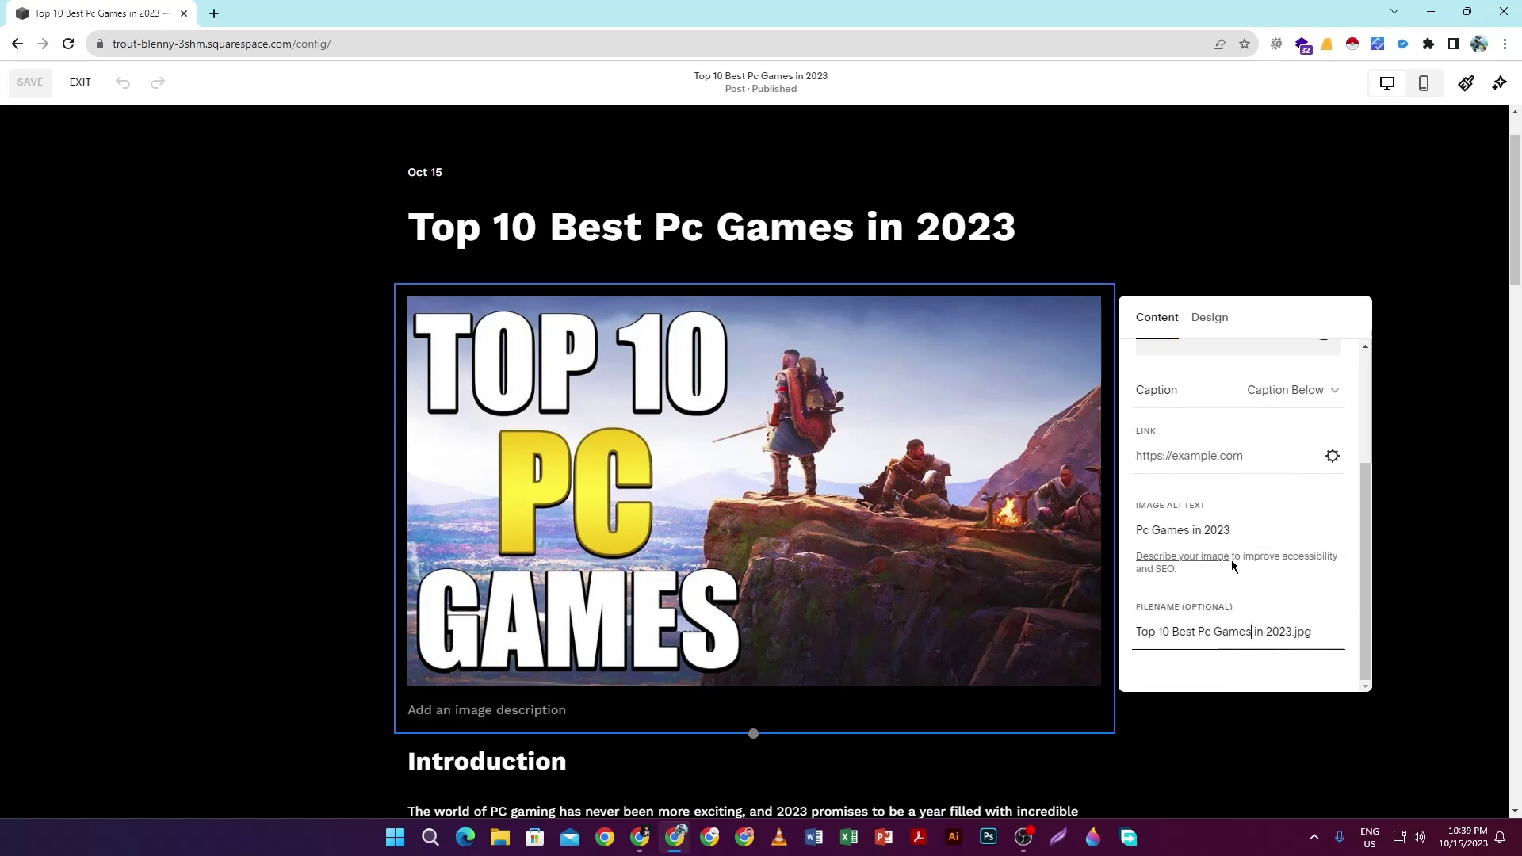
click(1227, 527)
click(1183, 629)
click(1233, 534)
click(944, 530)
scroll(832, 542, down, 2)
click(813, 636)
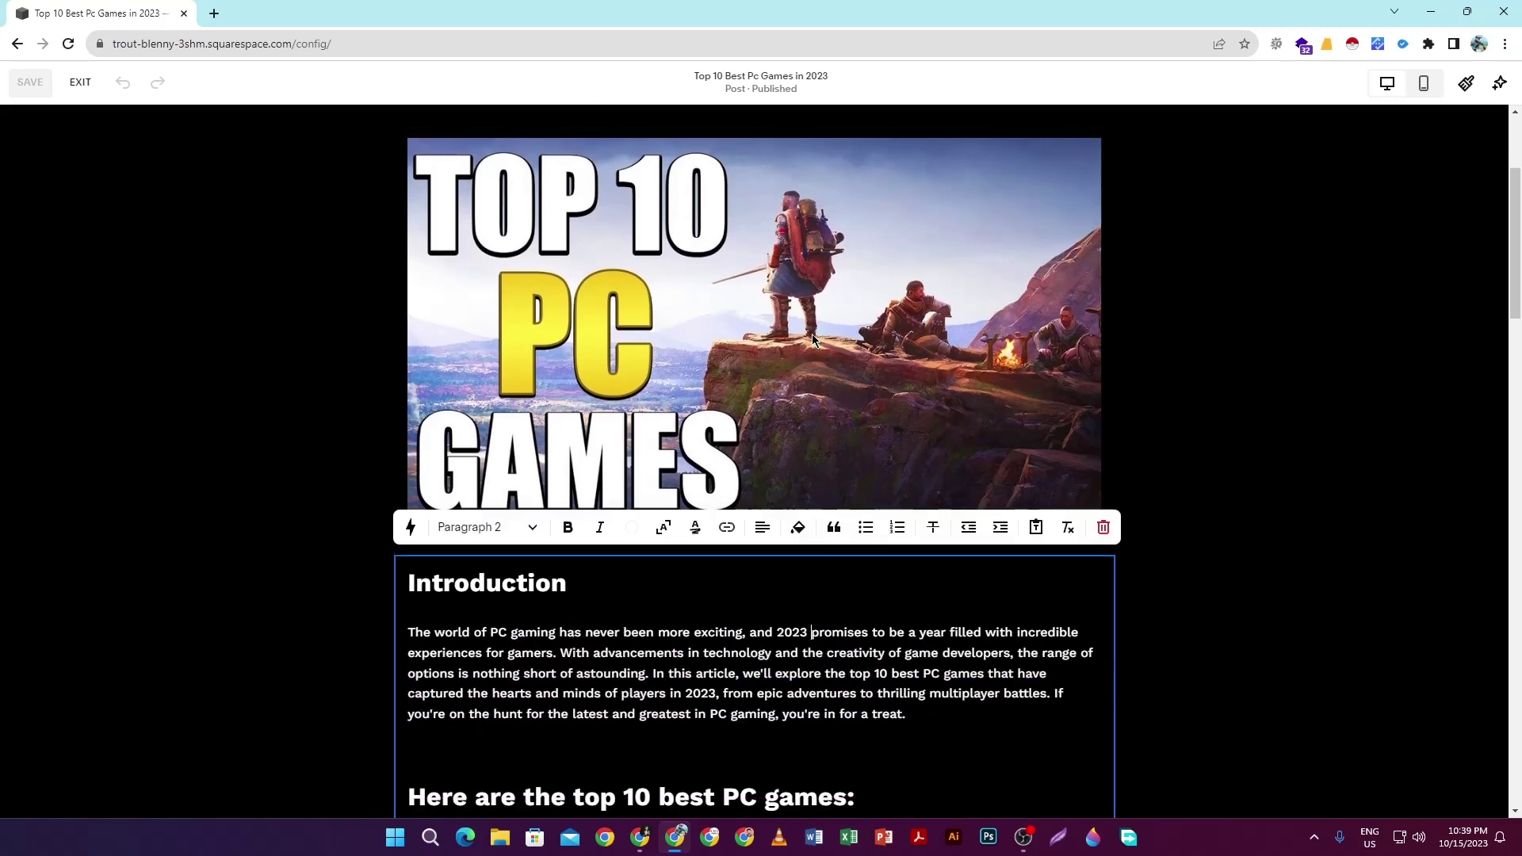
Step: Open the cover image's content settings again and check whether the alt text was kept
click(811, 336)
click(410, 136)
scroll(1173, 343, down, 2)
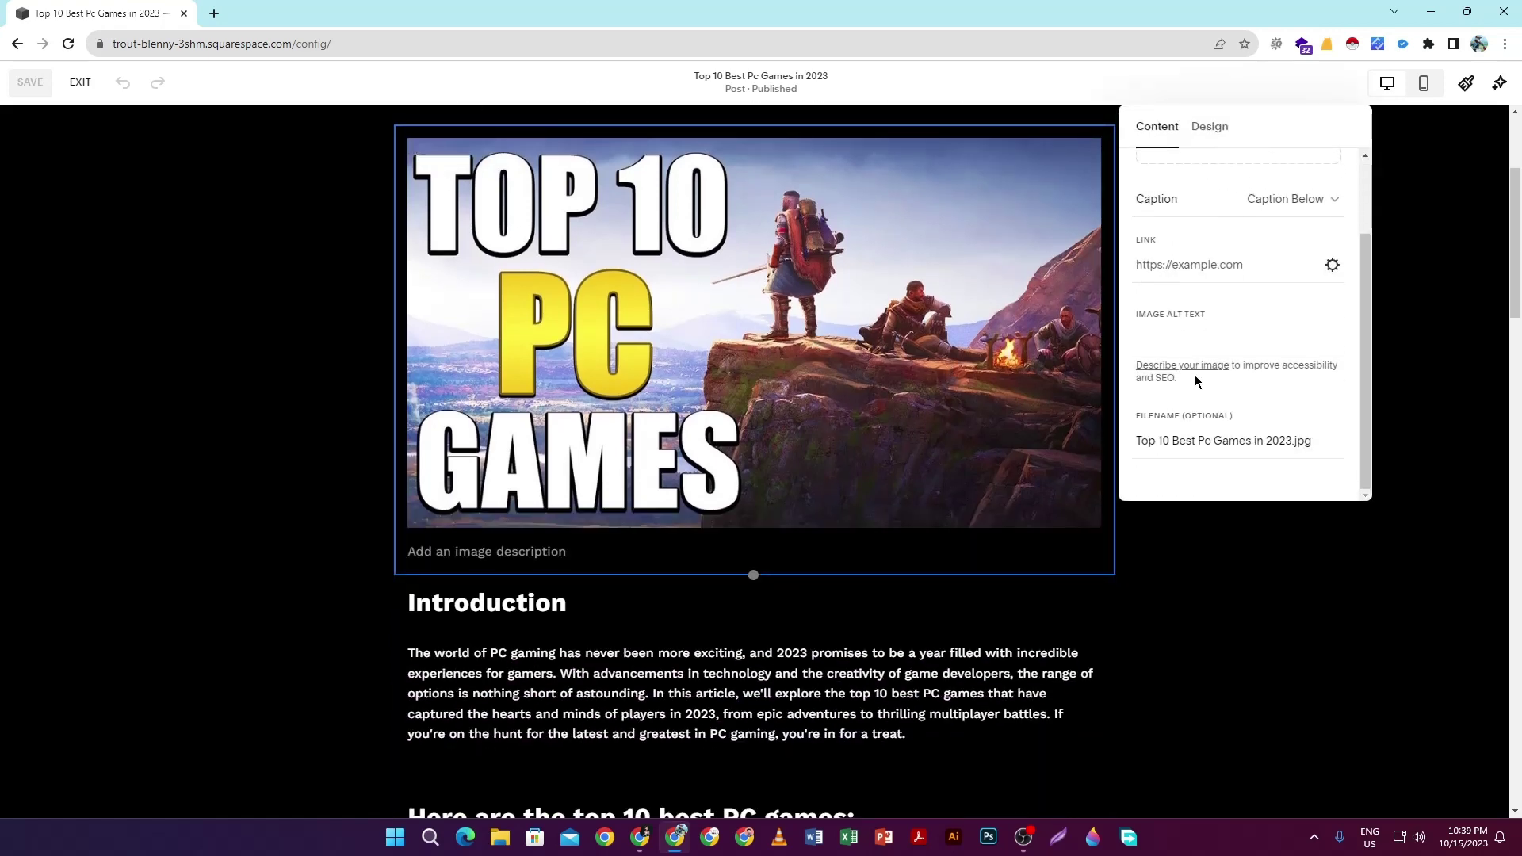
click(1177, 336)
scroll(1243, 428, down, 1)
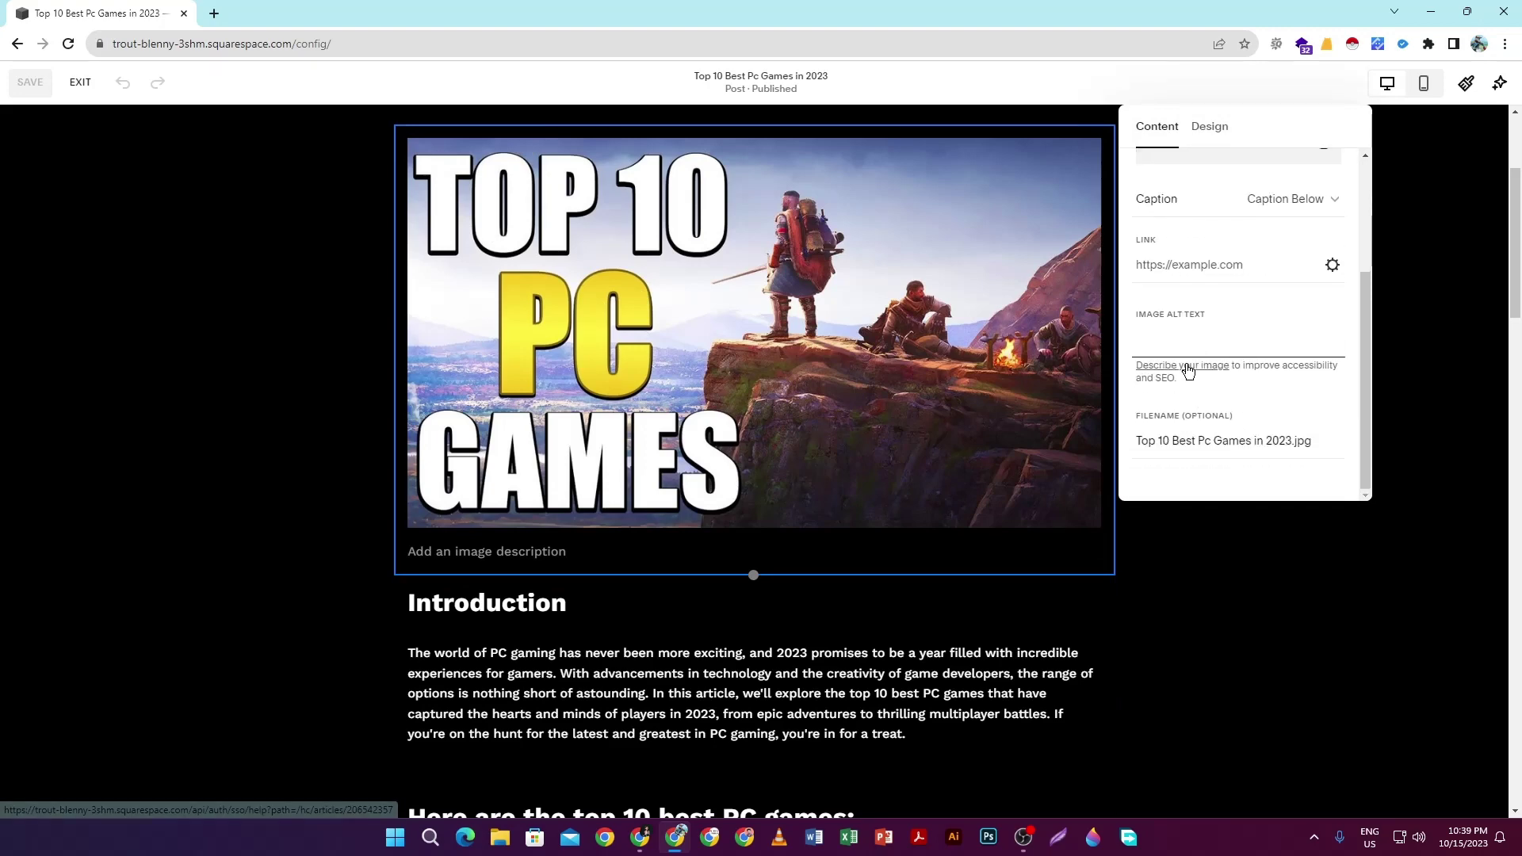
scroll(918, 417, up, 3)
scroll(1248, 325, up, 3)
scroll(1246, 329, down, 3)
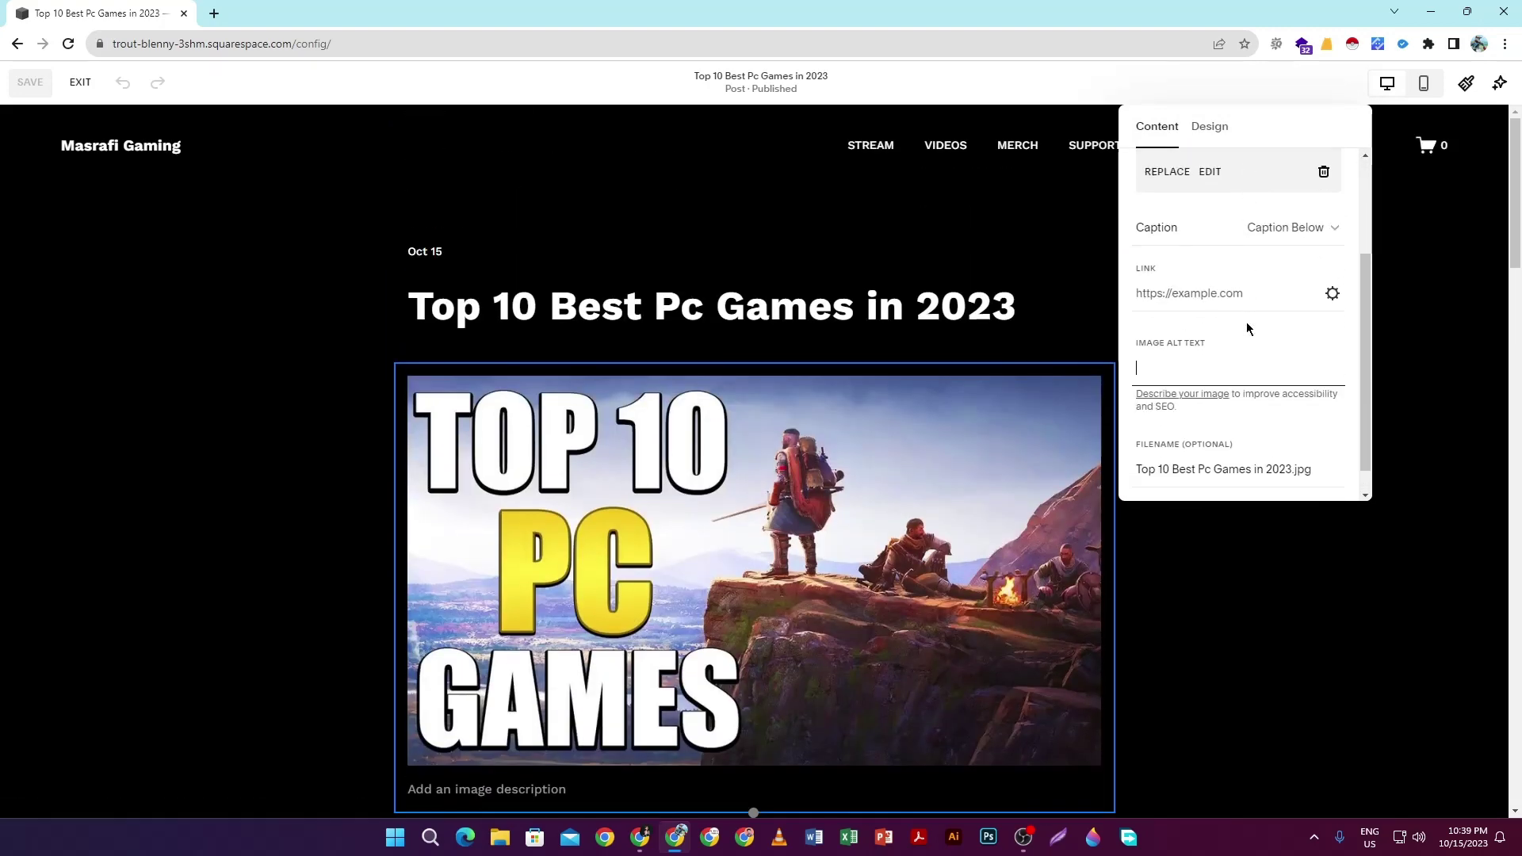
Step: Set the cover image's caption option to Off
scroll(1246, 330, up, 1)
scroll(1244, 328, up, 2)
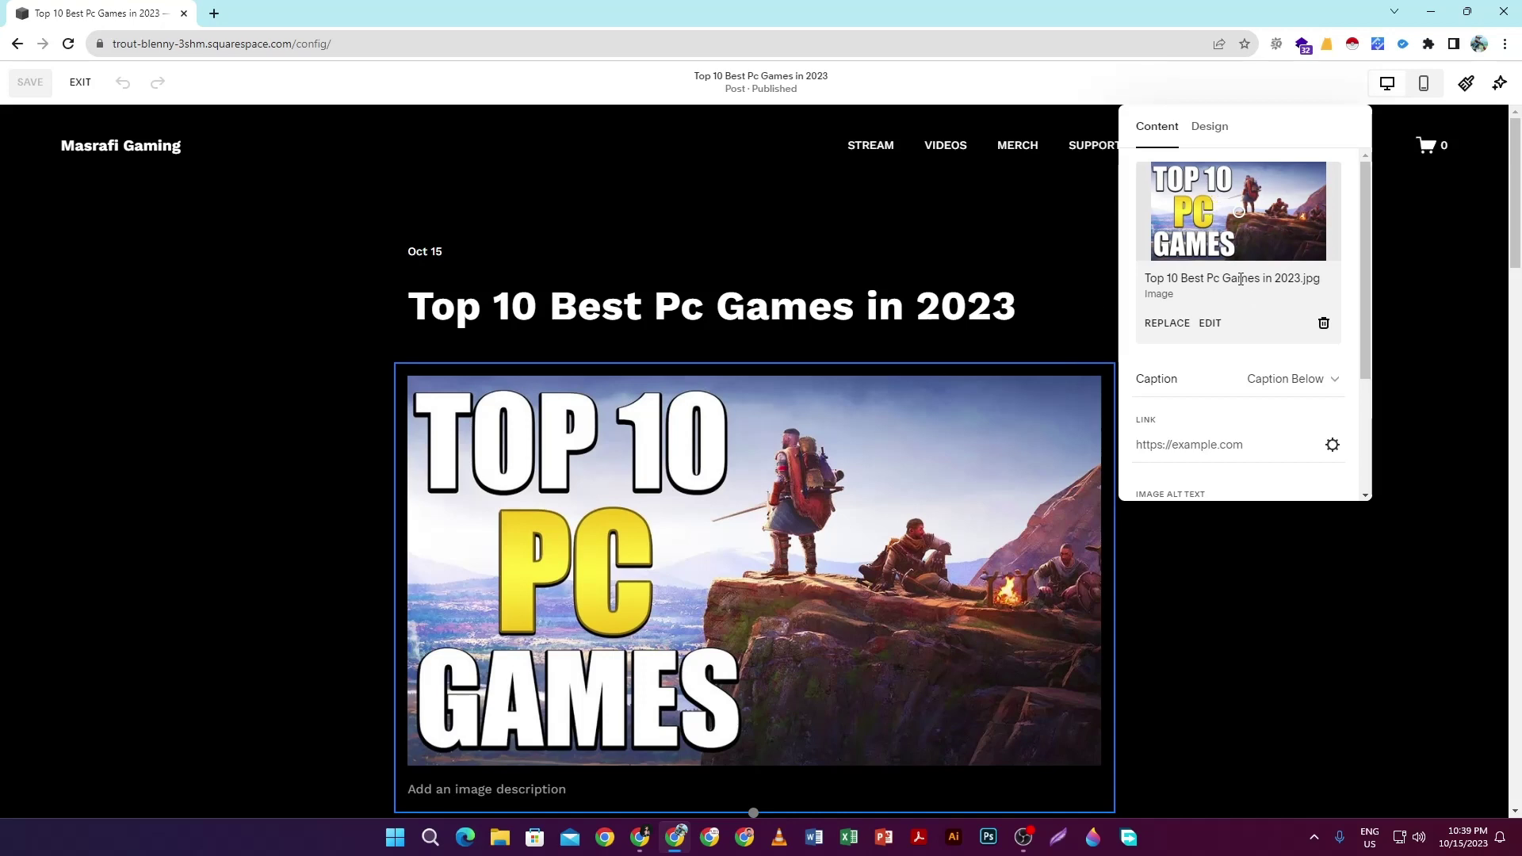
scroll(1240, 279, down, 3)
scroll(1236, 277, up, 3)
click(1308, 378)
click(1215, 343)
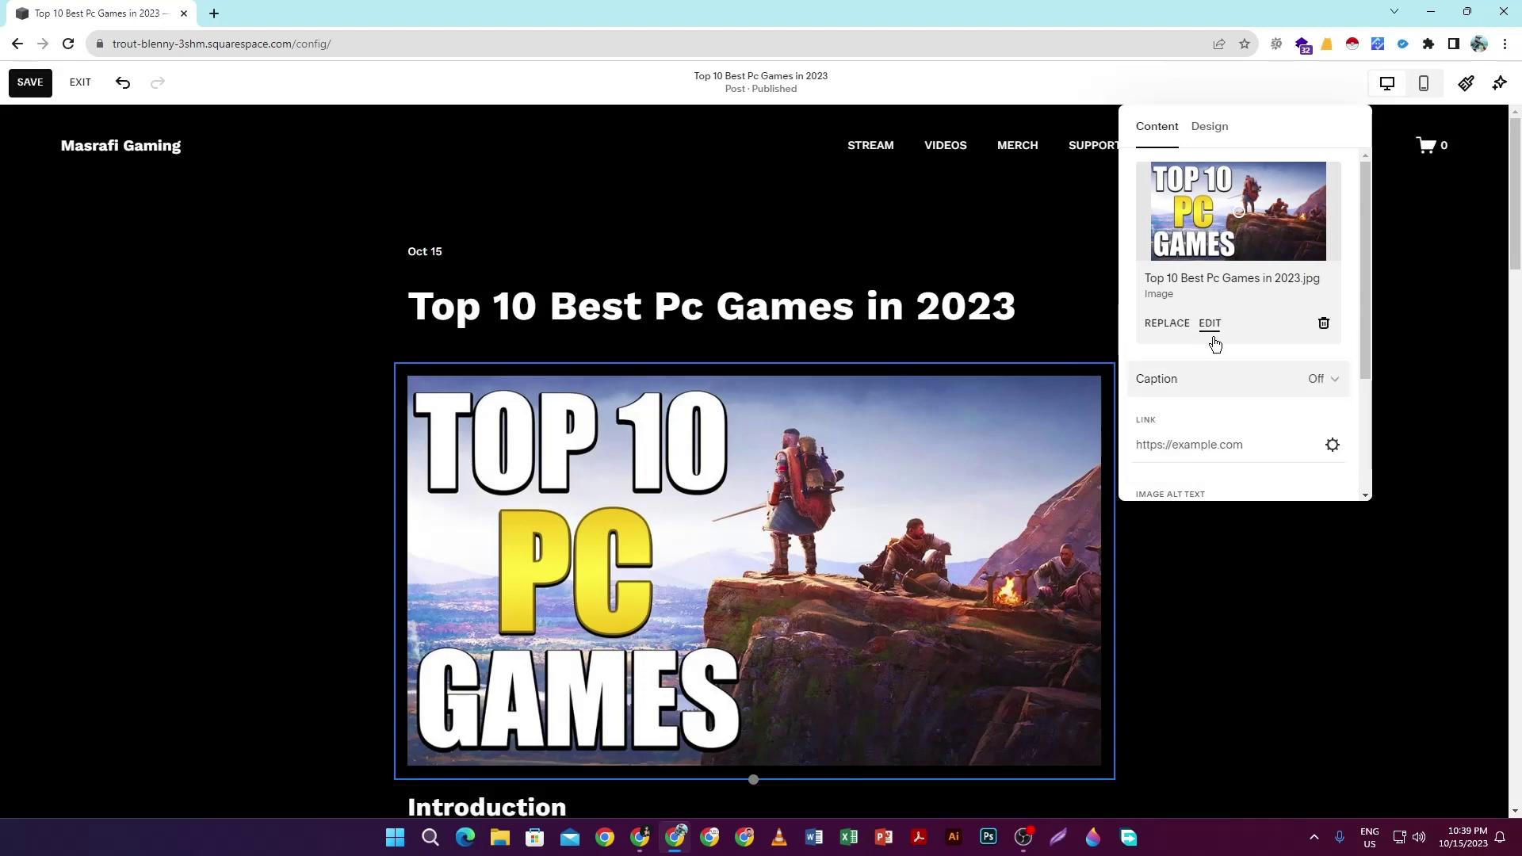
Step: Set the cover image's alt text to "Pc Games in 2023" and save the post
scroll(784, 520, down, 3)
scroll(767, 499, up, 2)
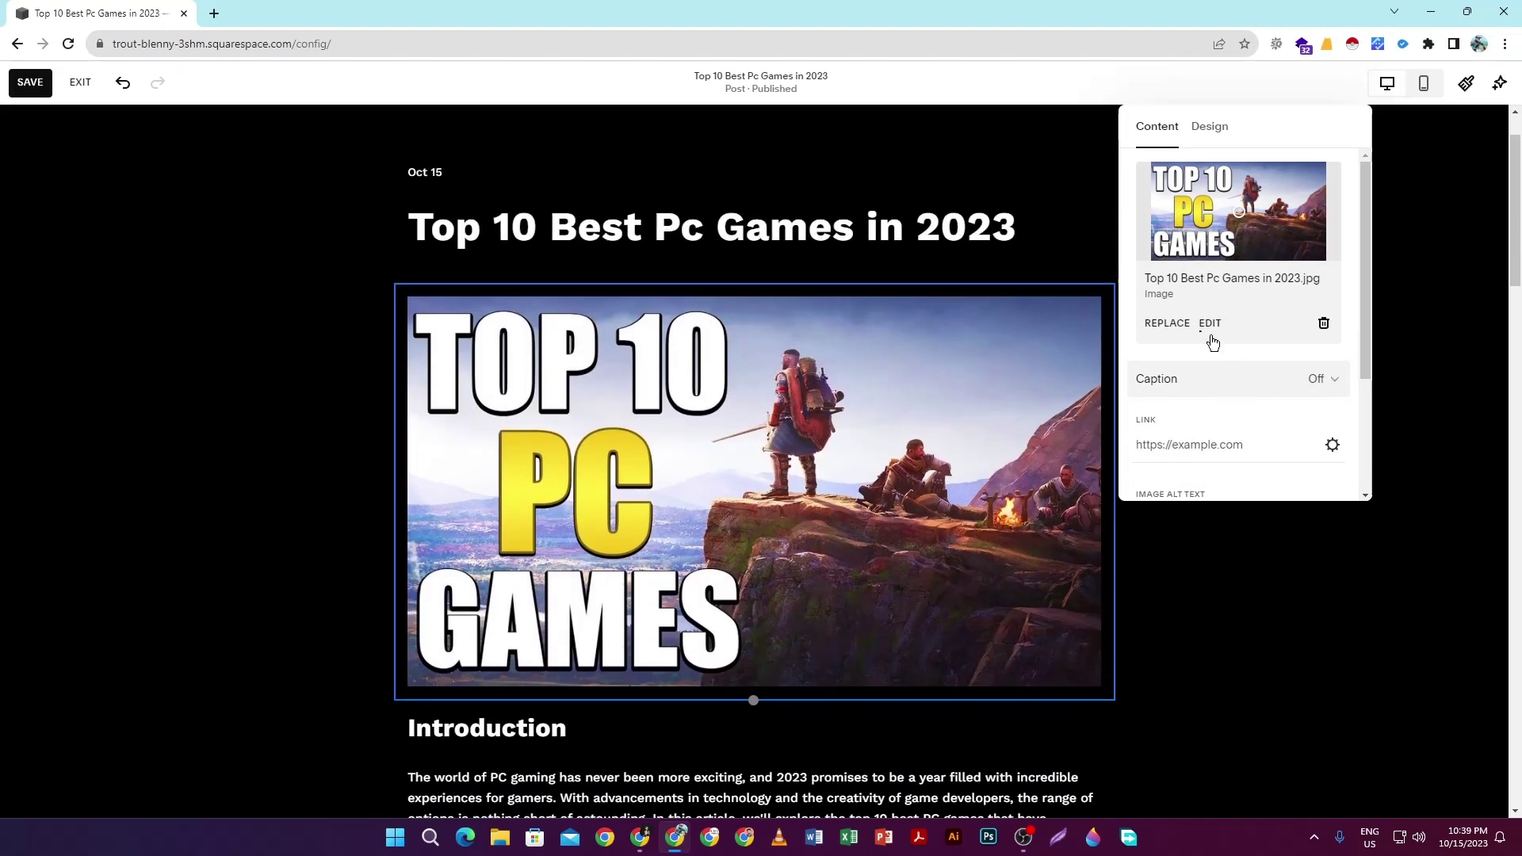
scroll(1242, 342, down, 2)
scroll(1188, 336, down, 1)
click(1158, 331)
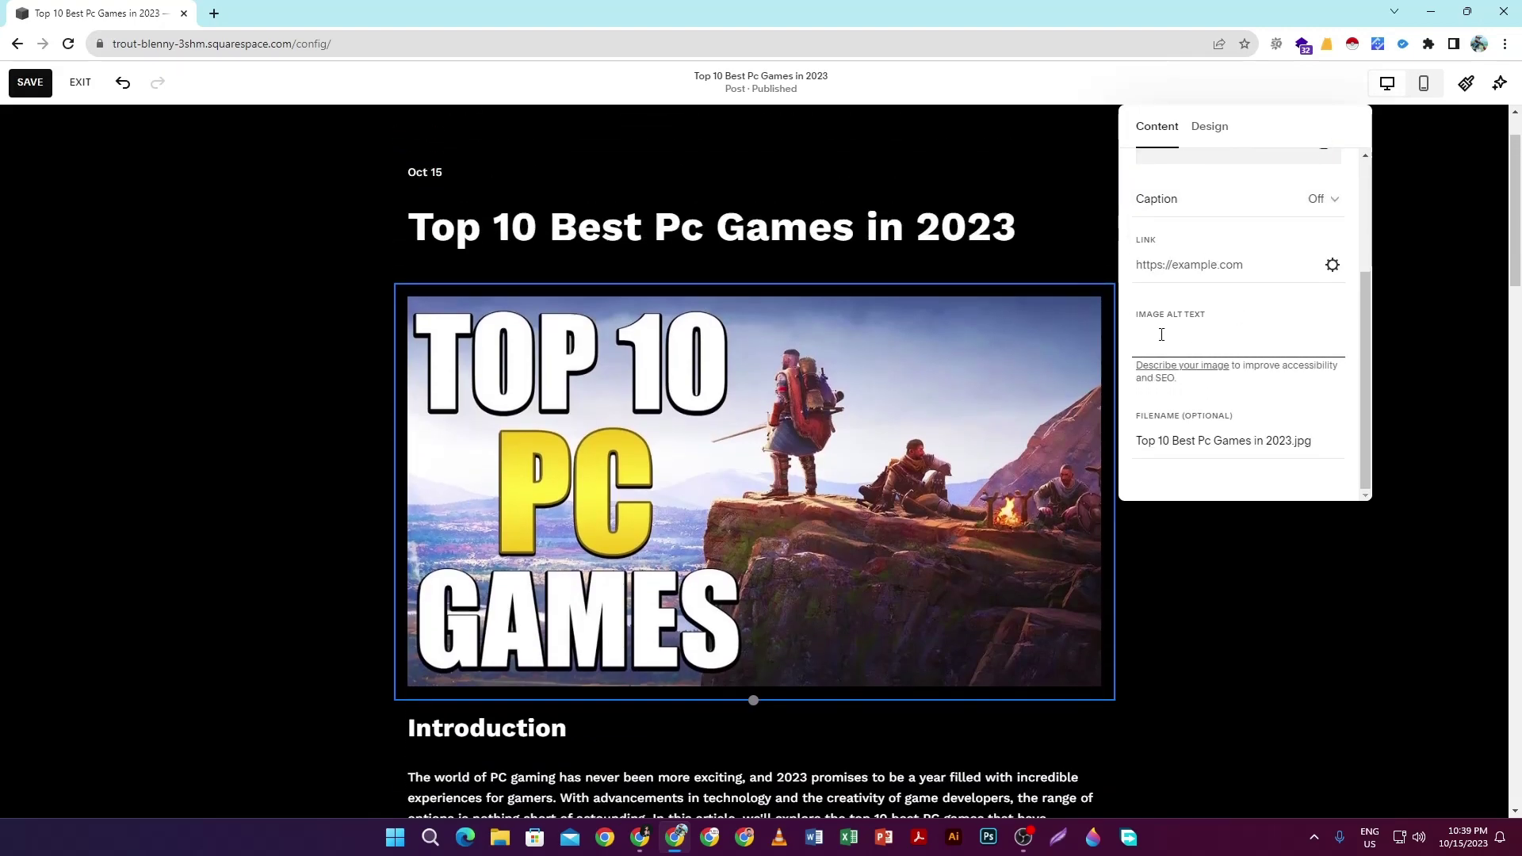
text(Pc Games in 2023)
click(31, 81)
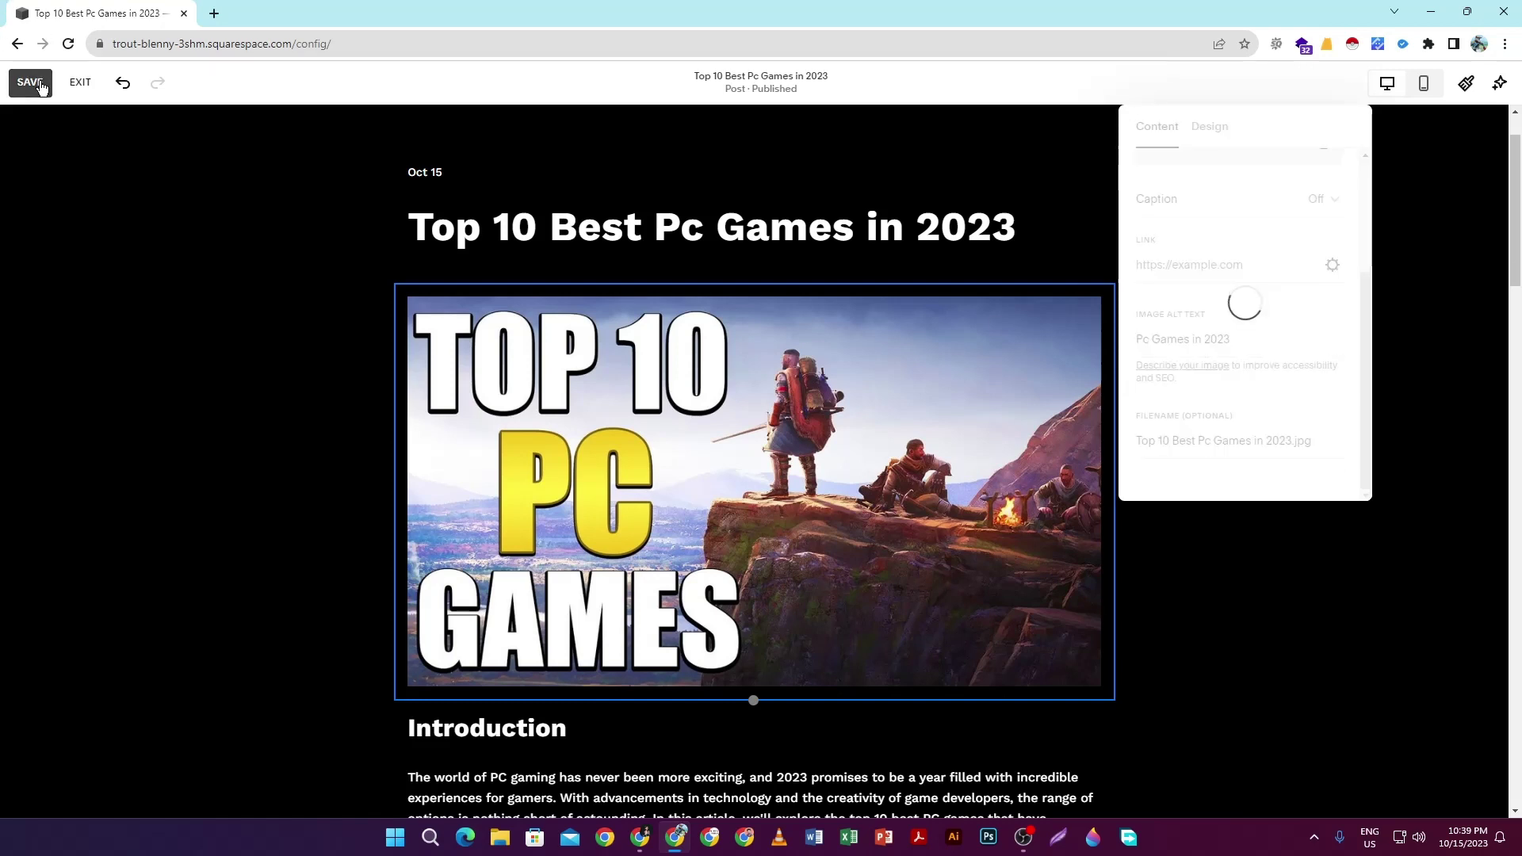
Step: Reopen the cover image's content settings and verify the saved alt text
click(557, 381)
click(411, 248)
scroll(1196, 565, down, 2)
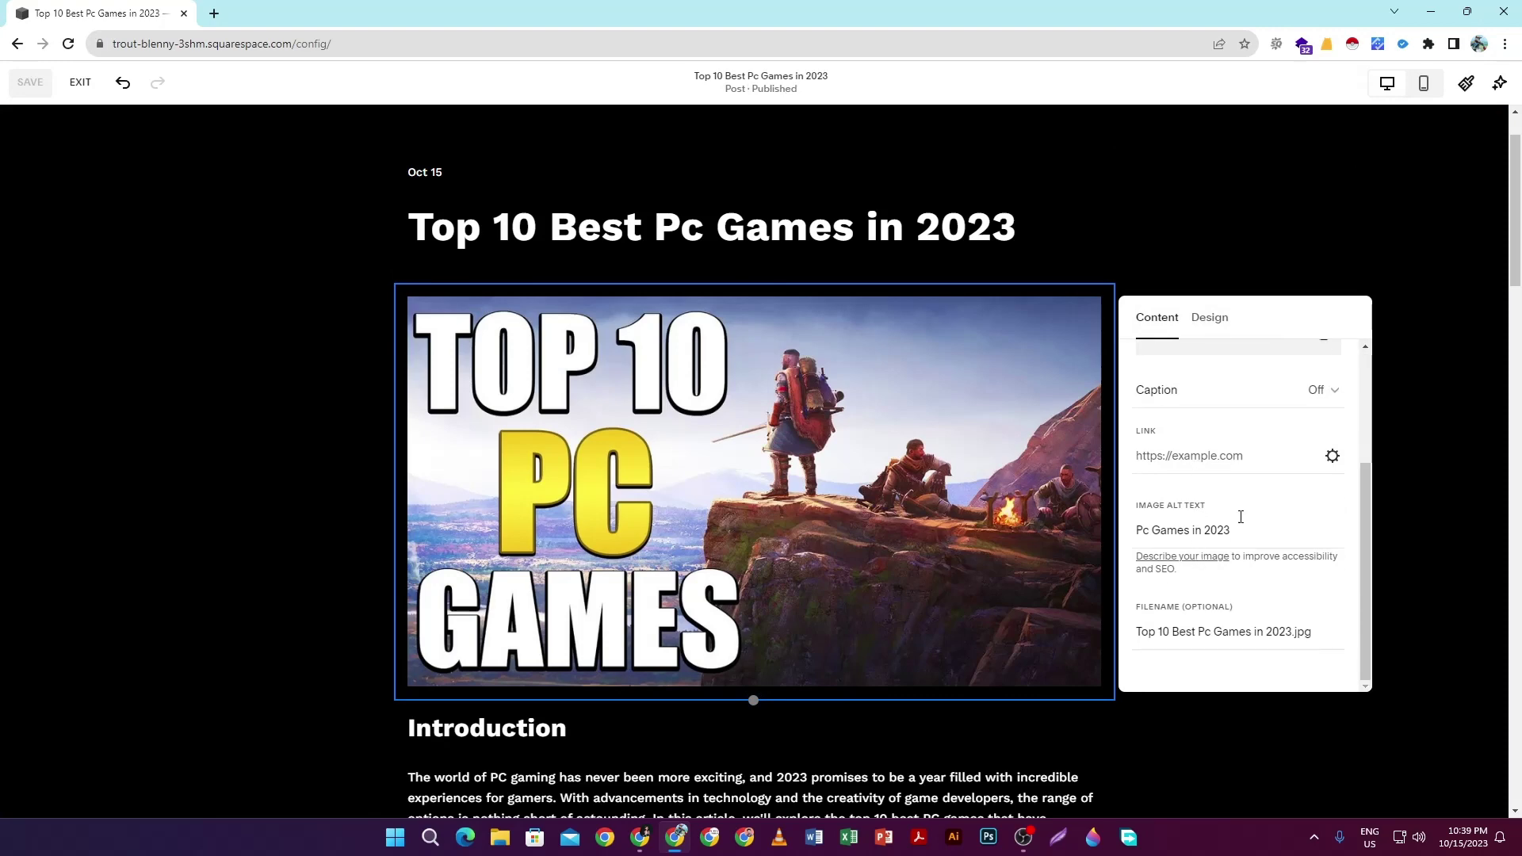
scroll(874, 474, down, 2)
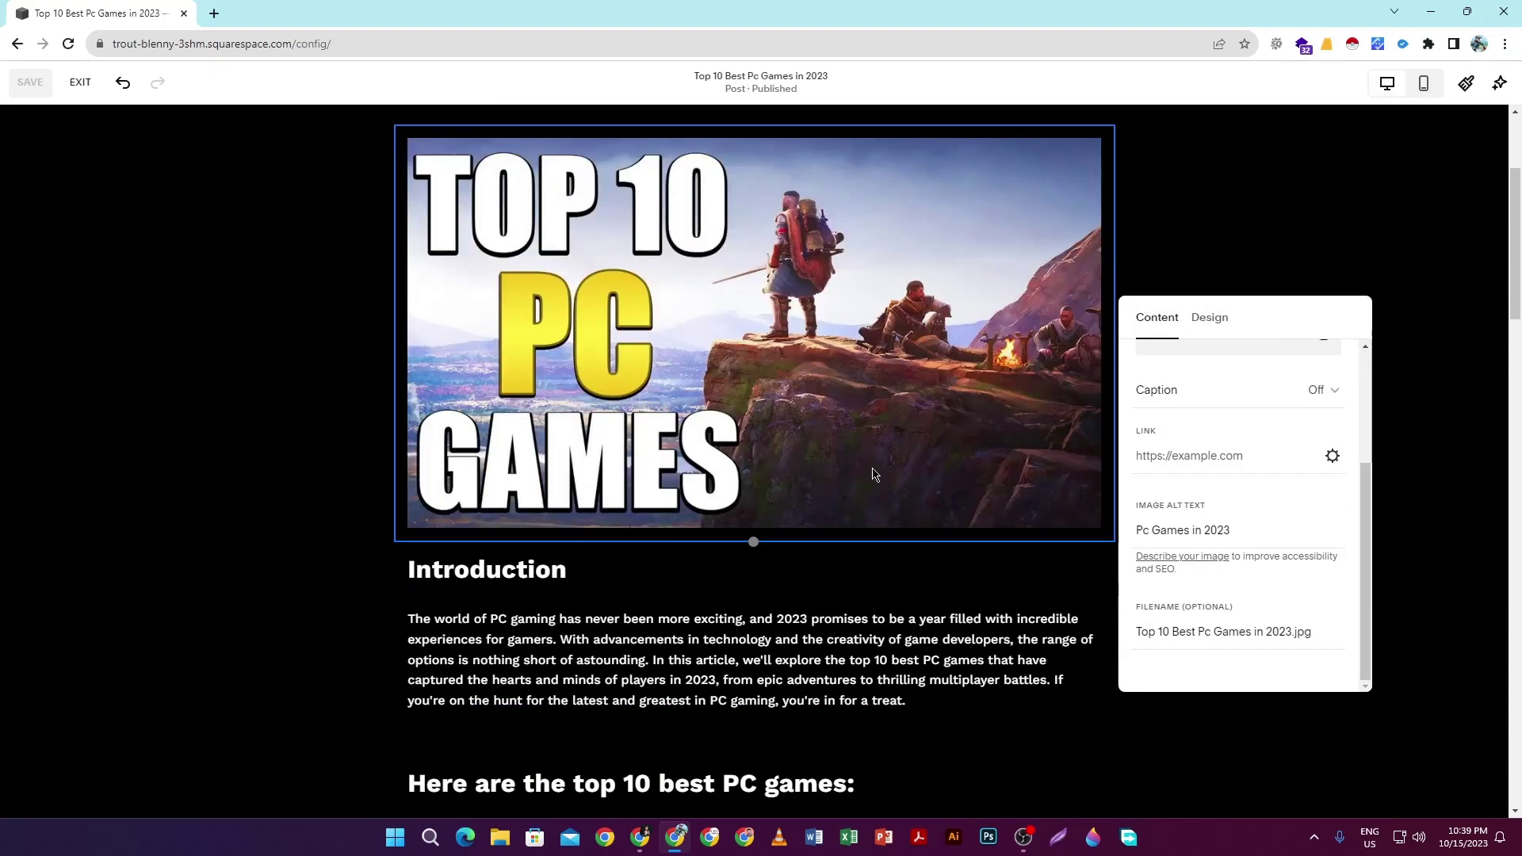
Step: Close the image settings and examine the post's introduction, its heading's text style and the start of the games list
click(735, 620)
scroll(712, 592, down, 2)
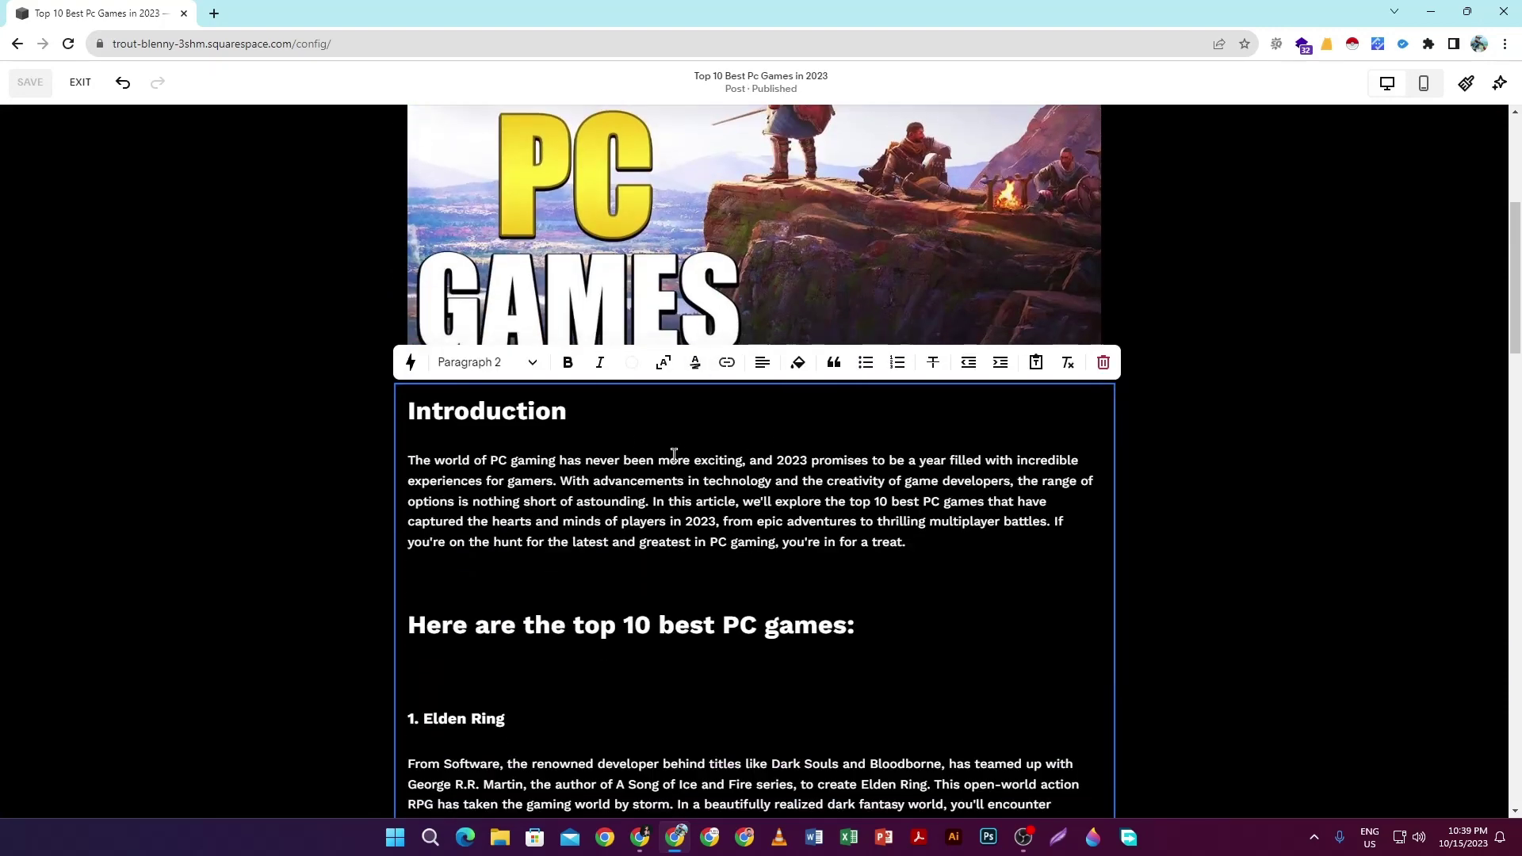
scroll(570, 413, up, 5)
scroll(570, 413, down, 5)
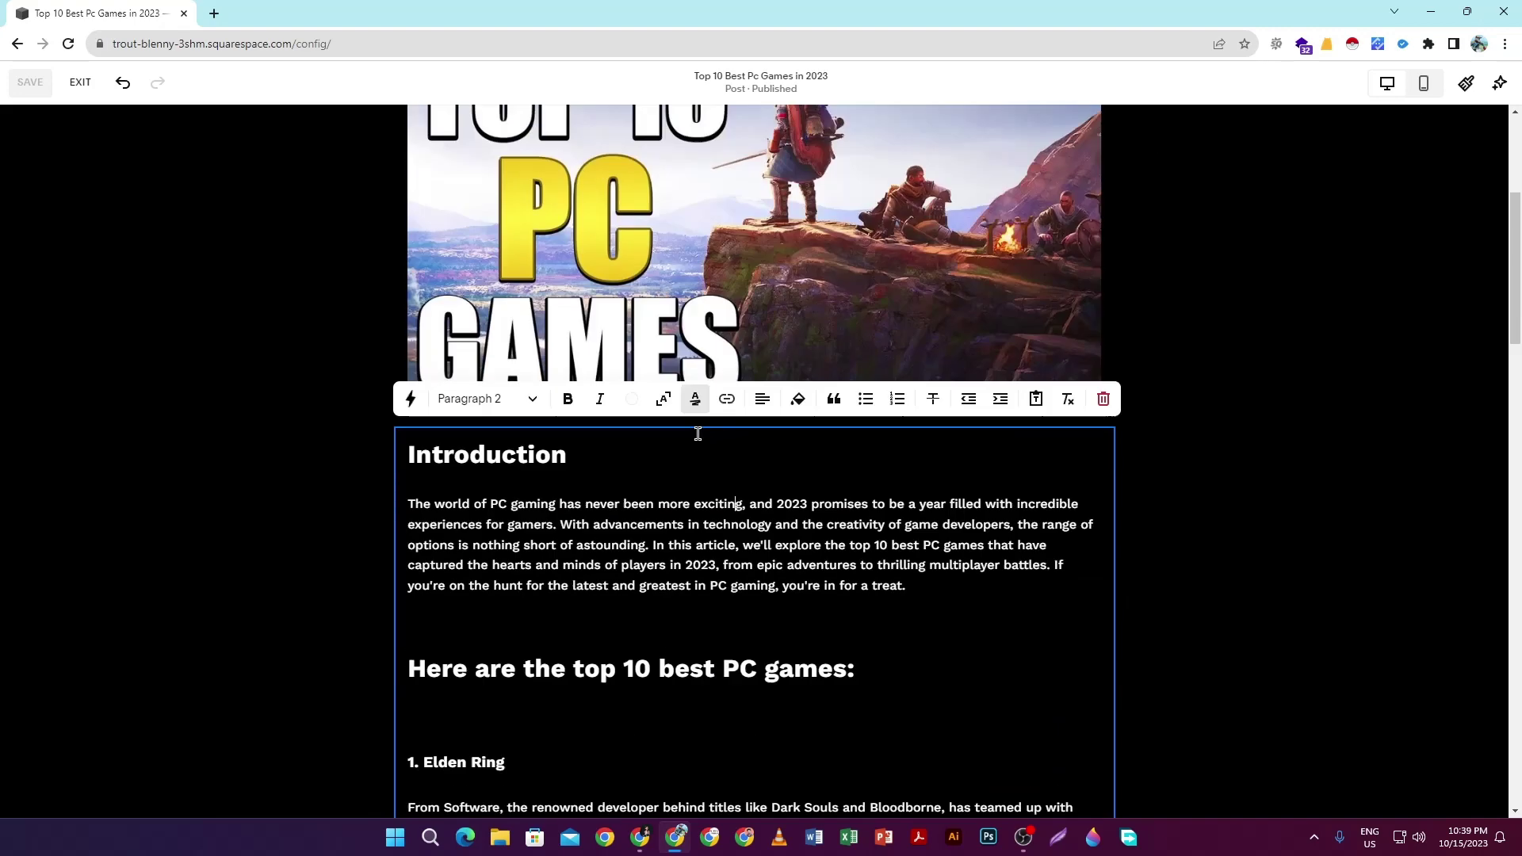
click(552, 412)
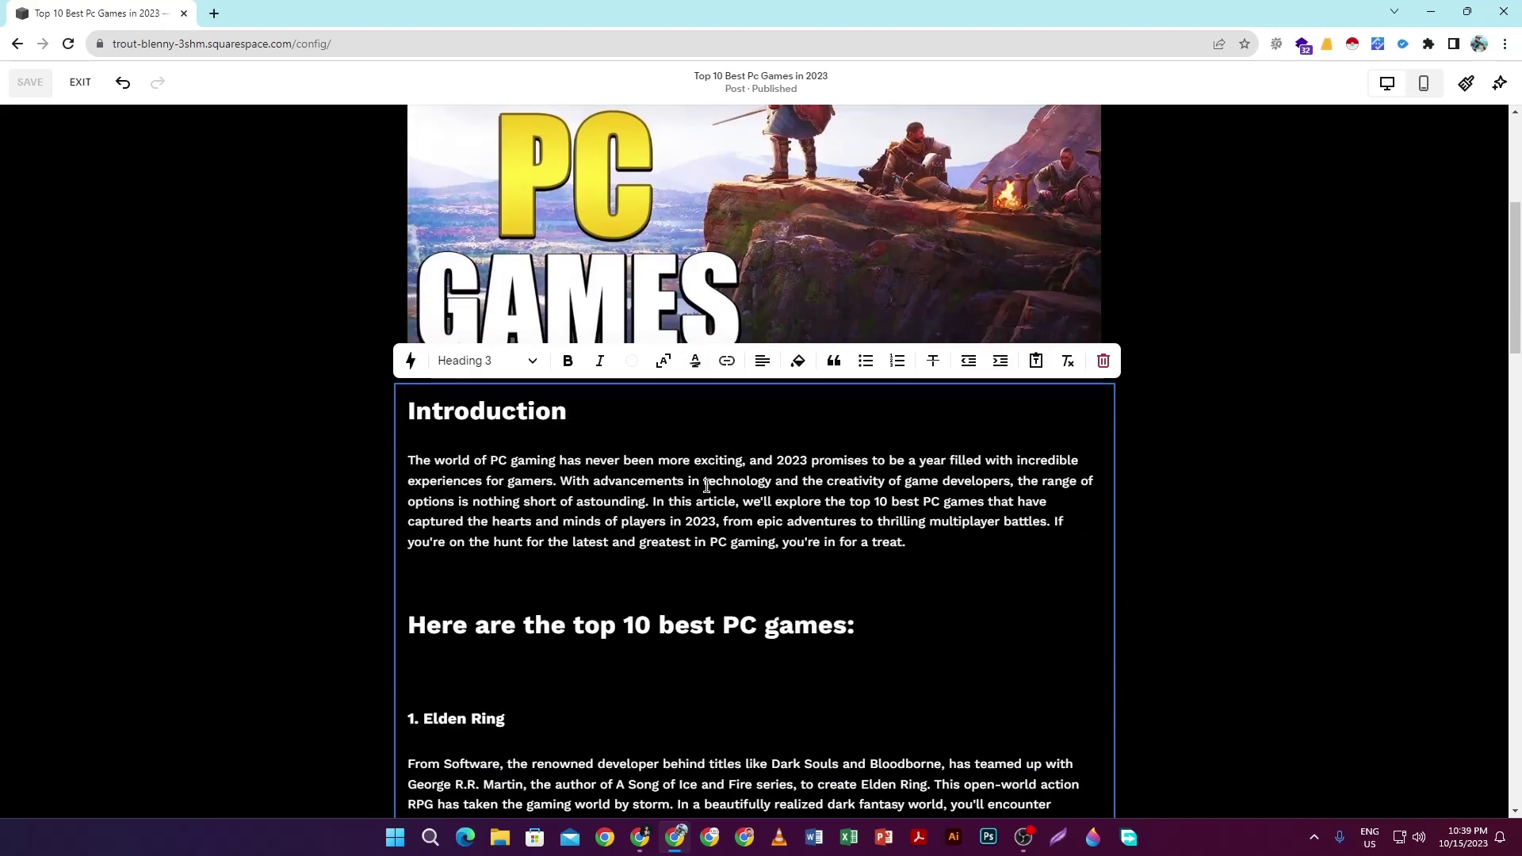
scroll(587, 414, down, 1)
scroll(615, 416, up, 2)
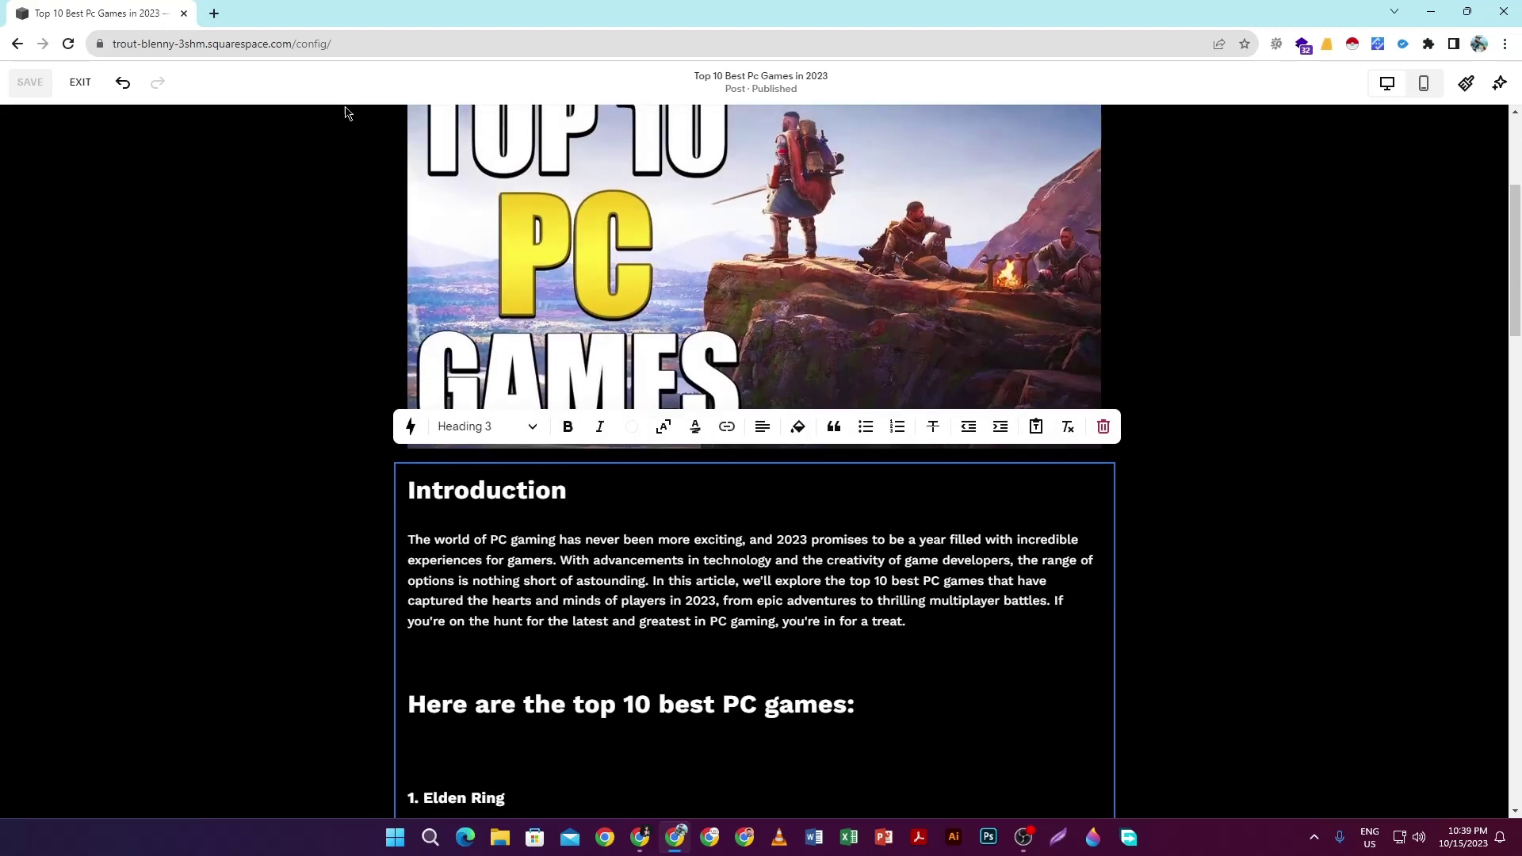
scroll(626, 364, up, 4)
scroll(602, 396, down, 2)
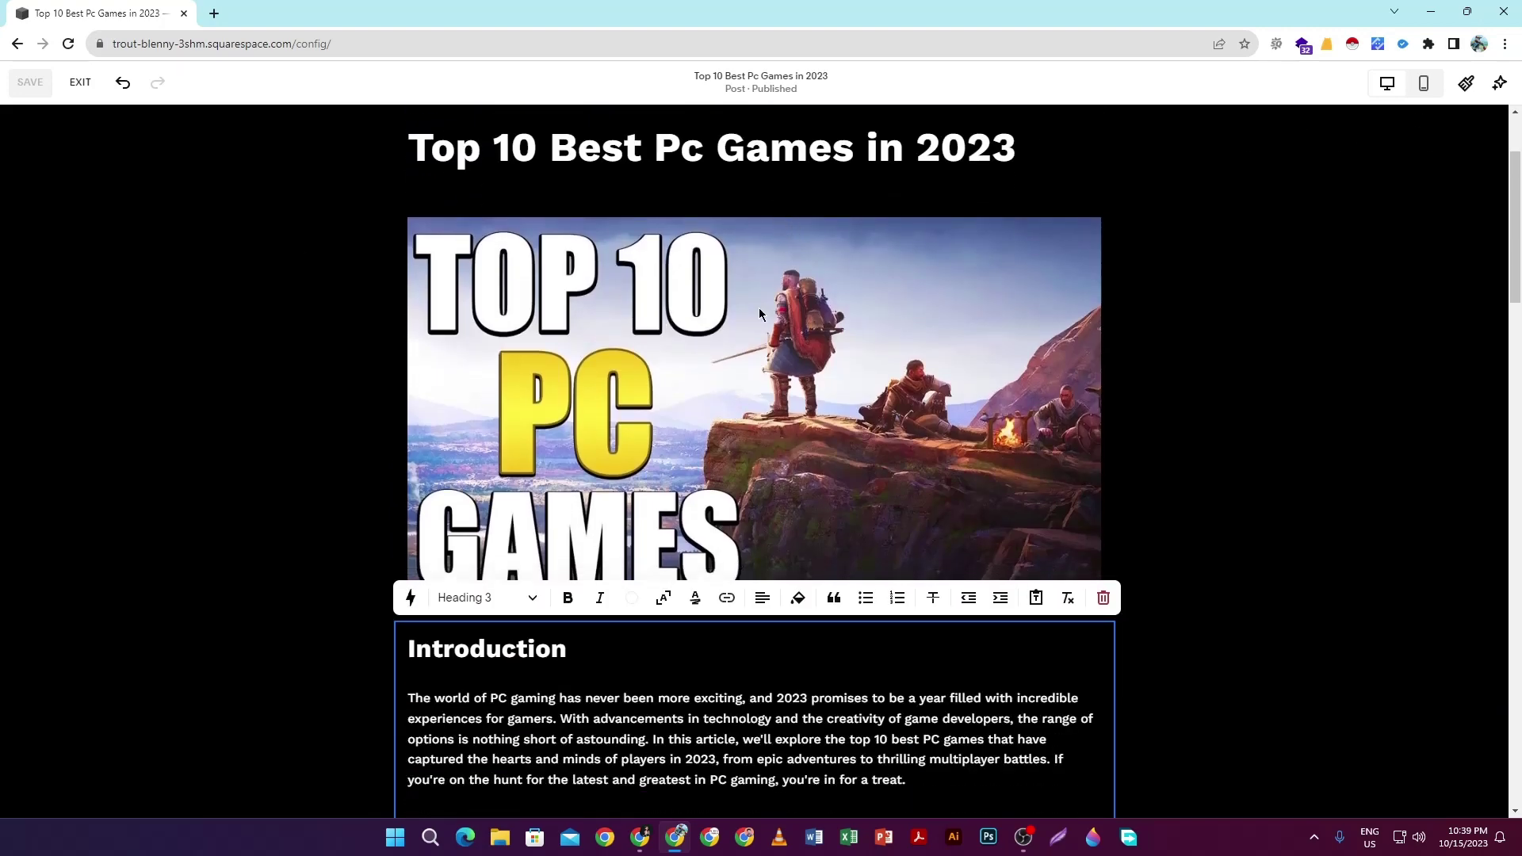
scroll(759, 313, down, 3)
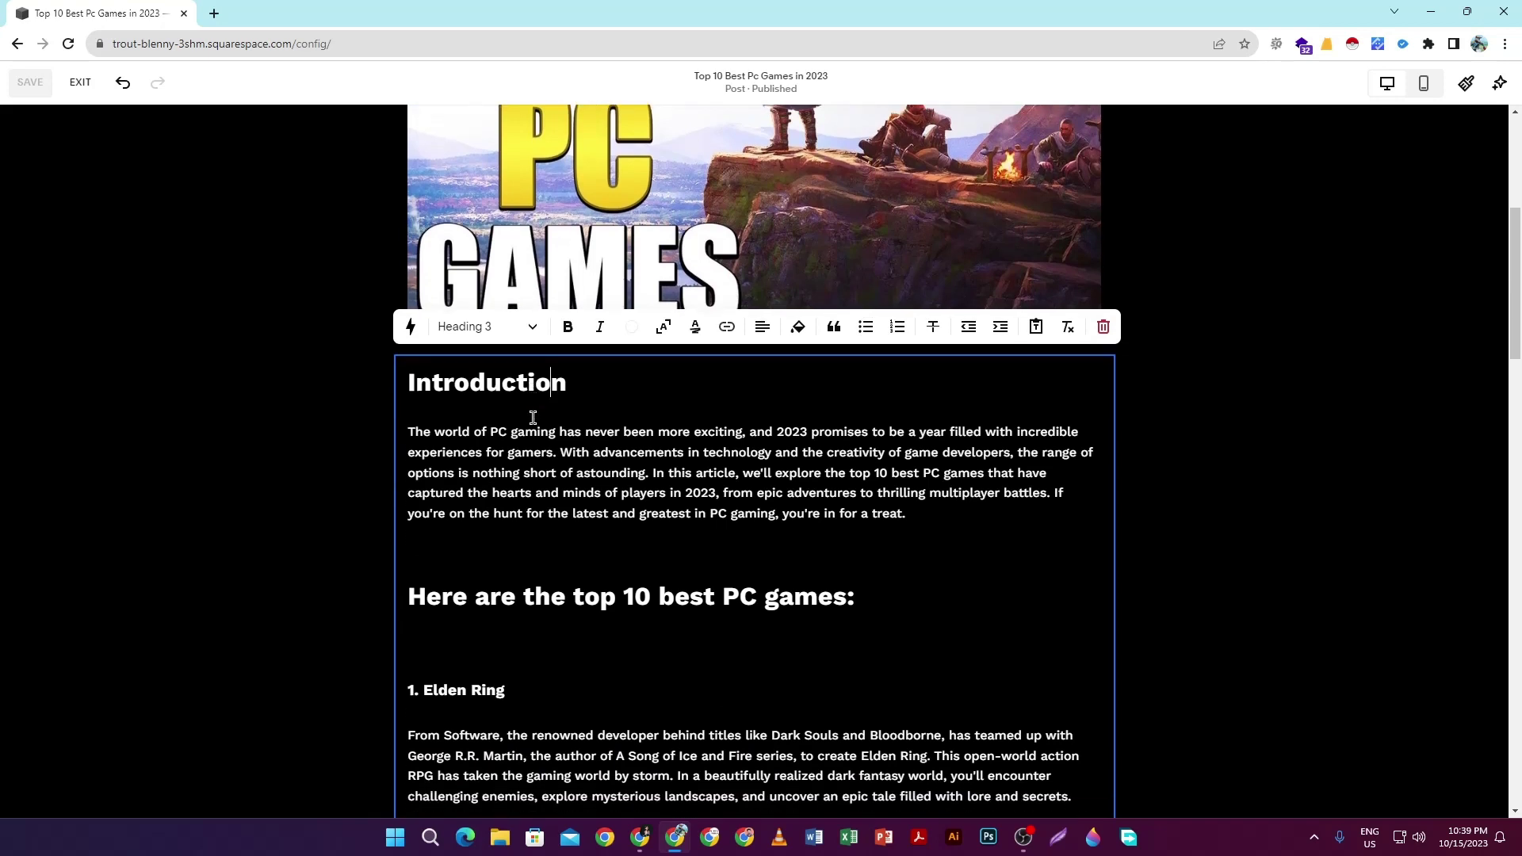
scroll(532, 418, down, 1)
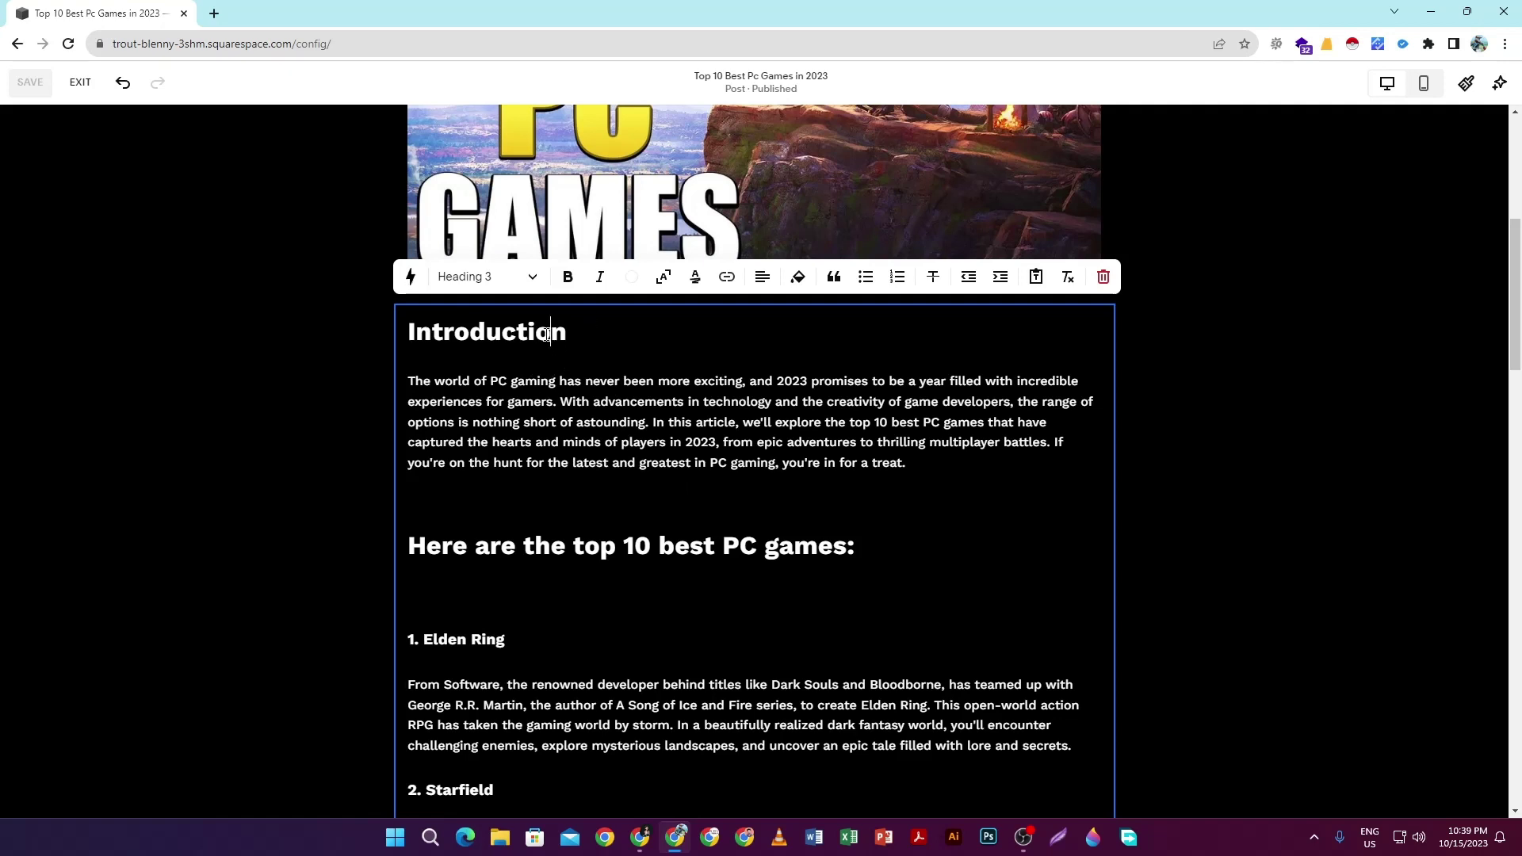
click(567, 332)
scroll(577, 376, up, 2)
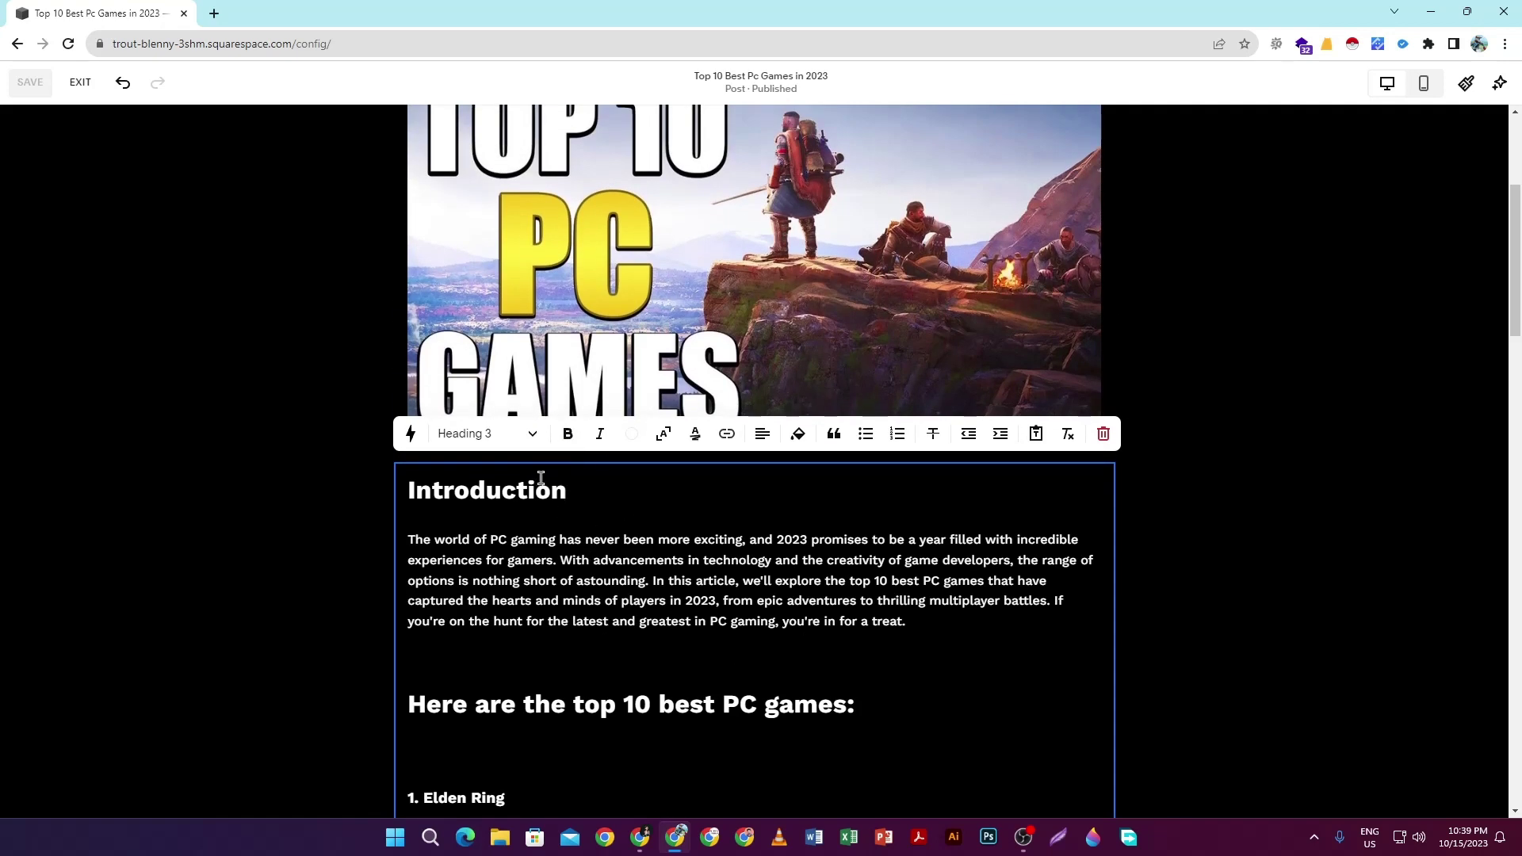
Step: Examine the post's title, cover image, Introduction section and the start of the games list to review the heading structure
scroll(540, 478, down, 2)
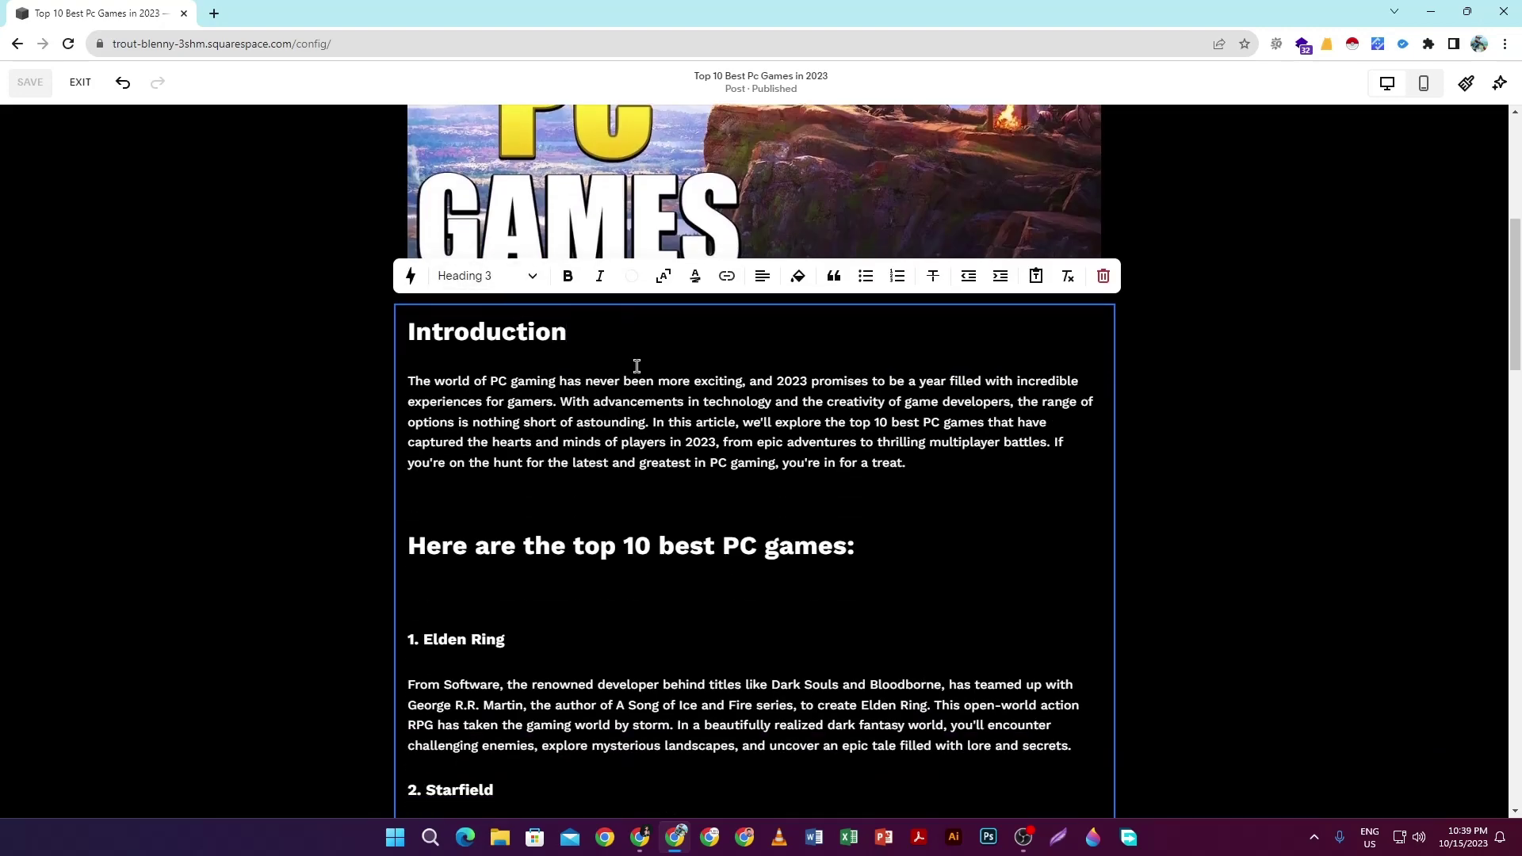
scroll(339, 288, up, 3)
scroll(436, 329, up, 3)
scroll(485, 374, down, 1)
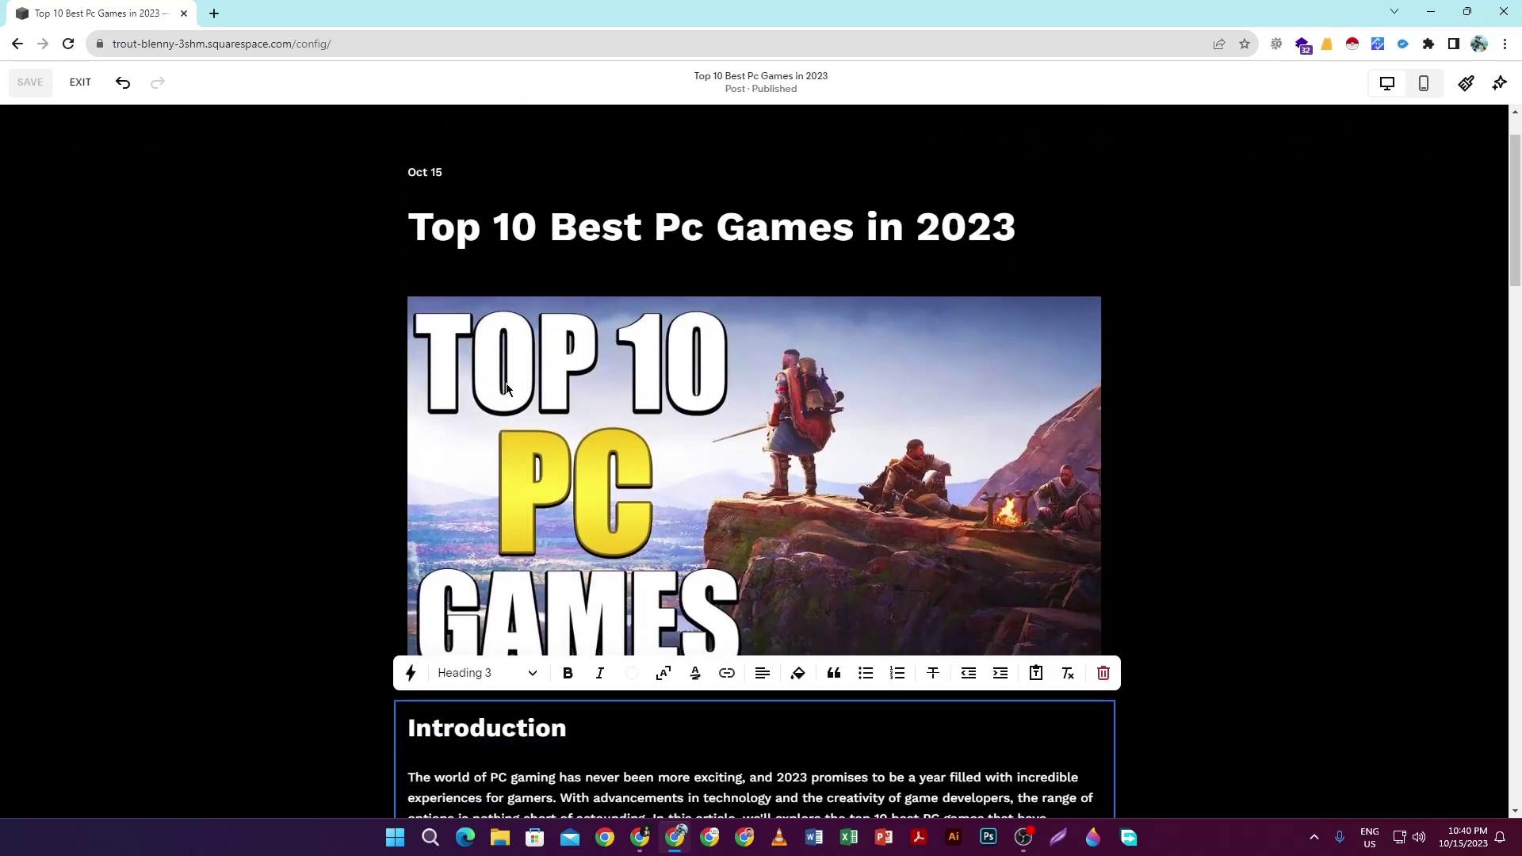
scroll(586, 426, down, 2)
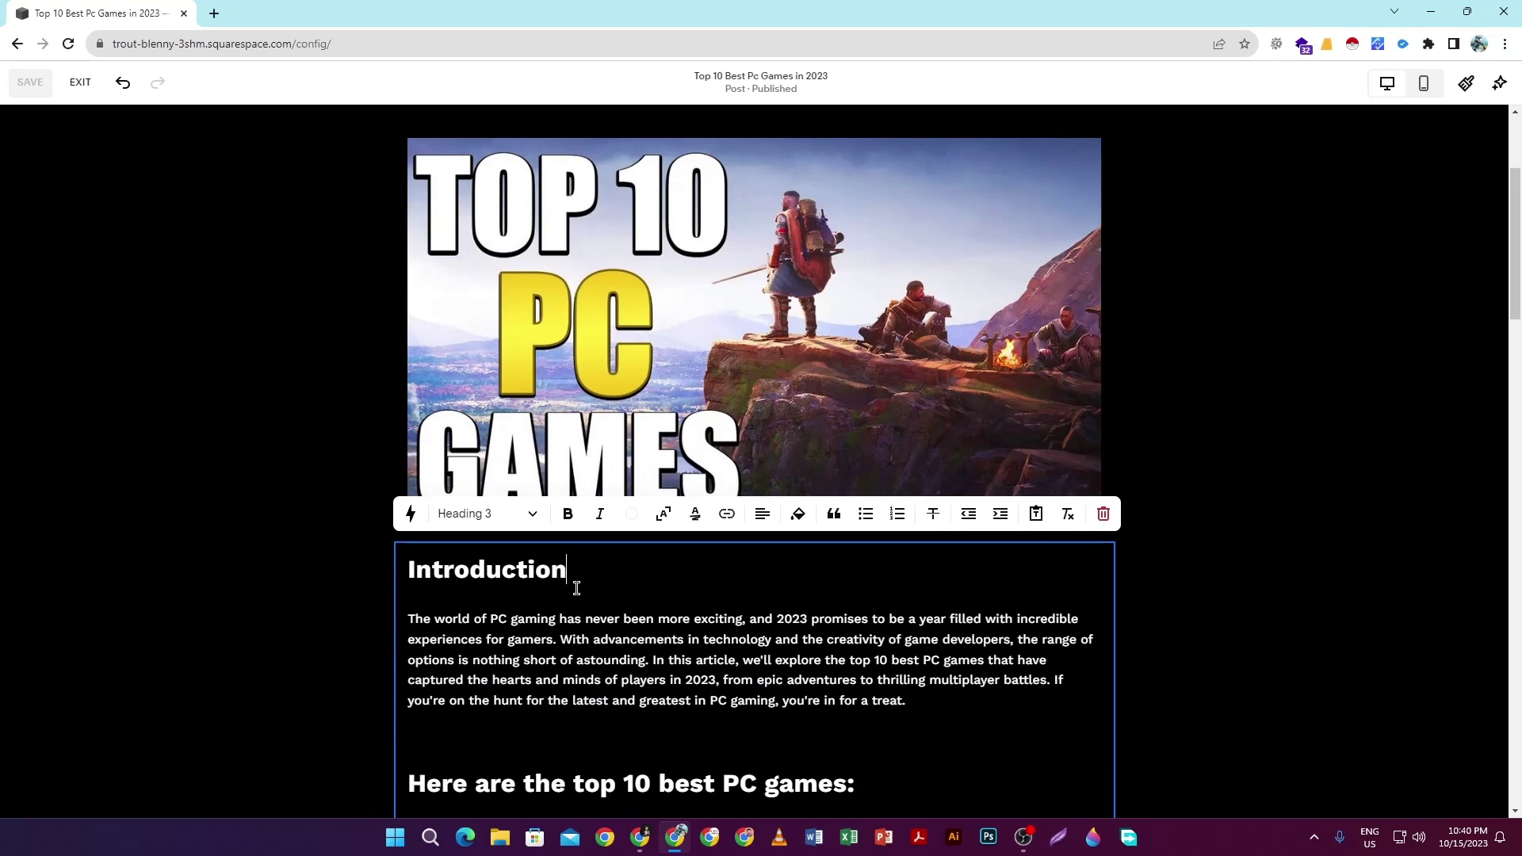
scroll(576, 587, up, 1)
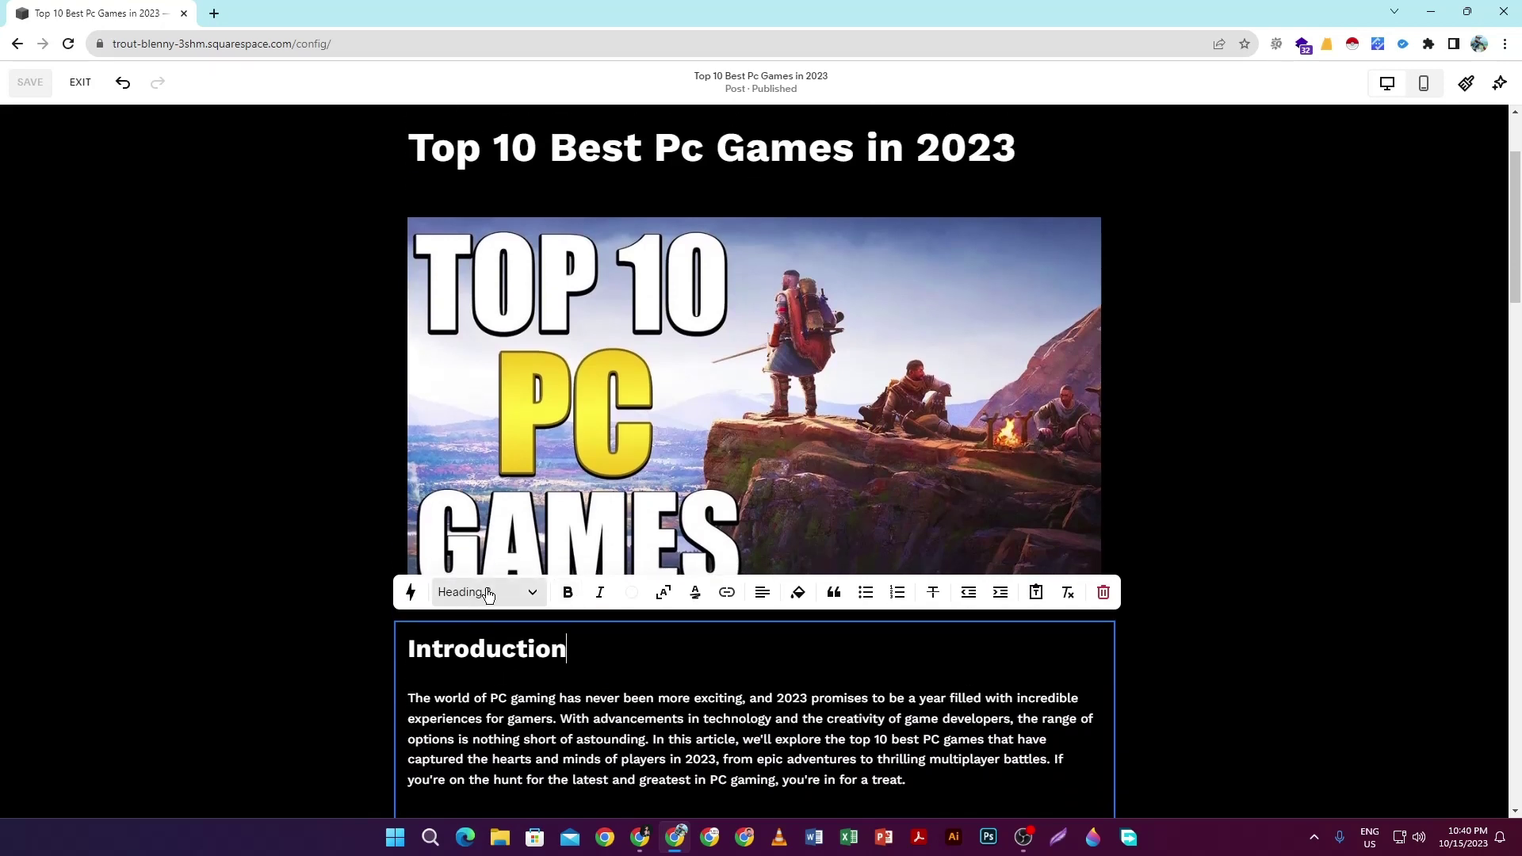
scroll(488, 594, down, 2)
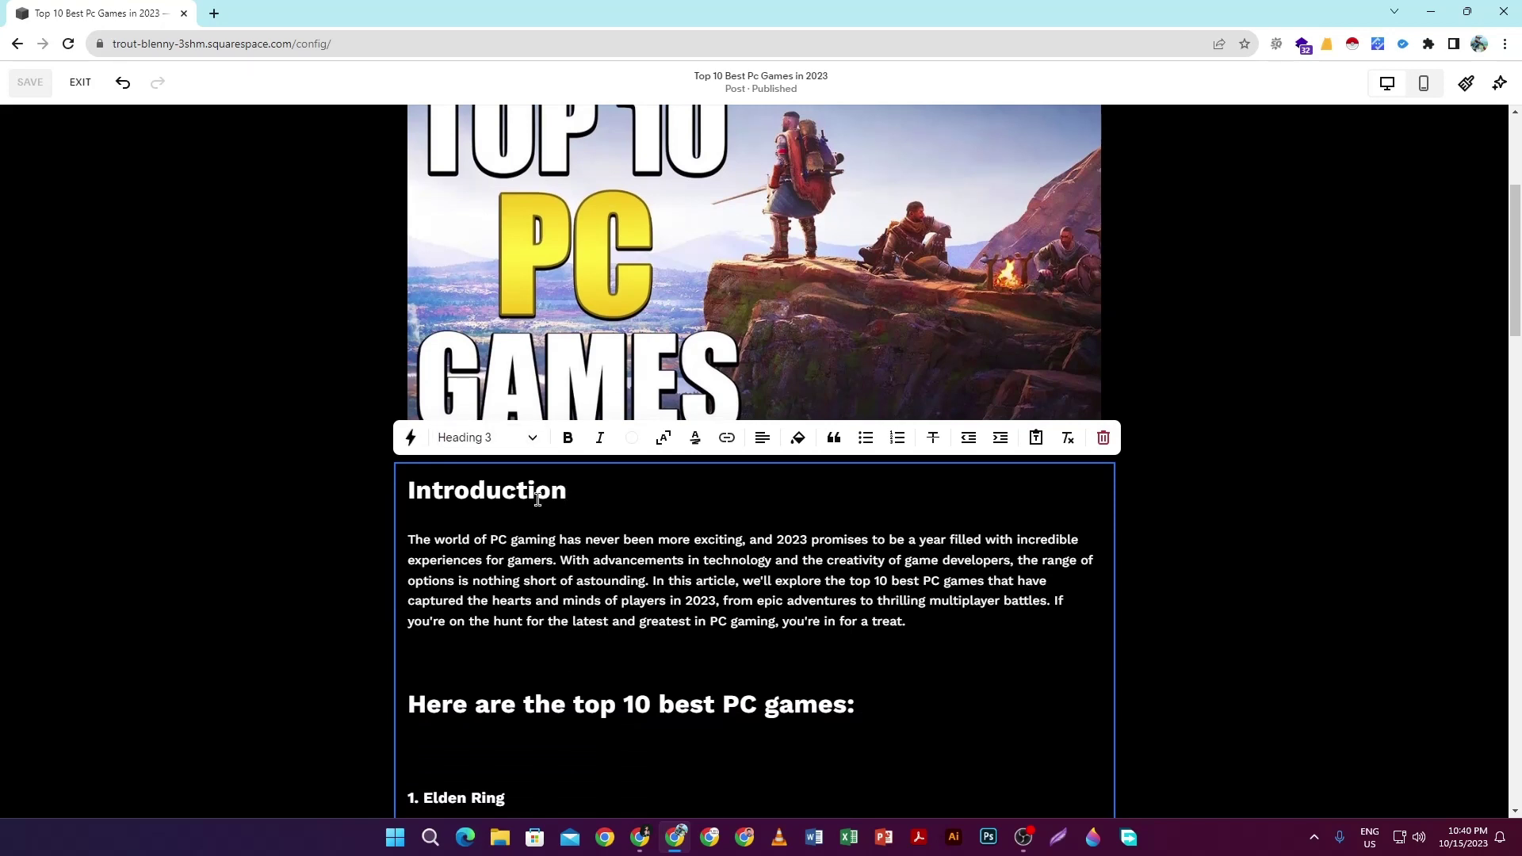
scroll(579, 496, down, 1)
scroll(465, 297, up, 5)
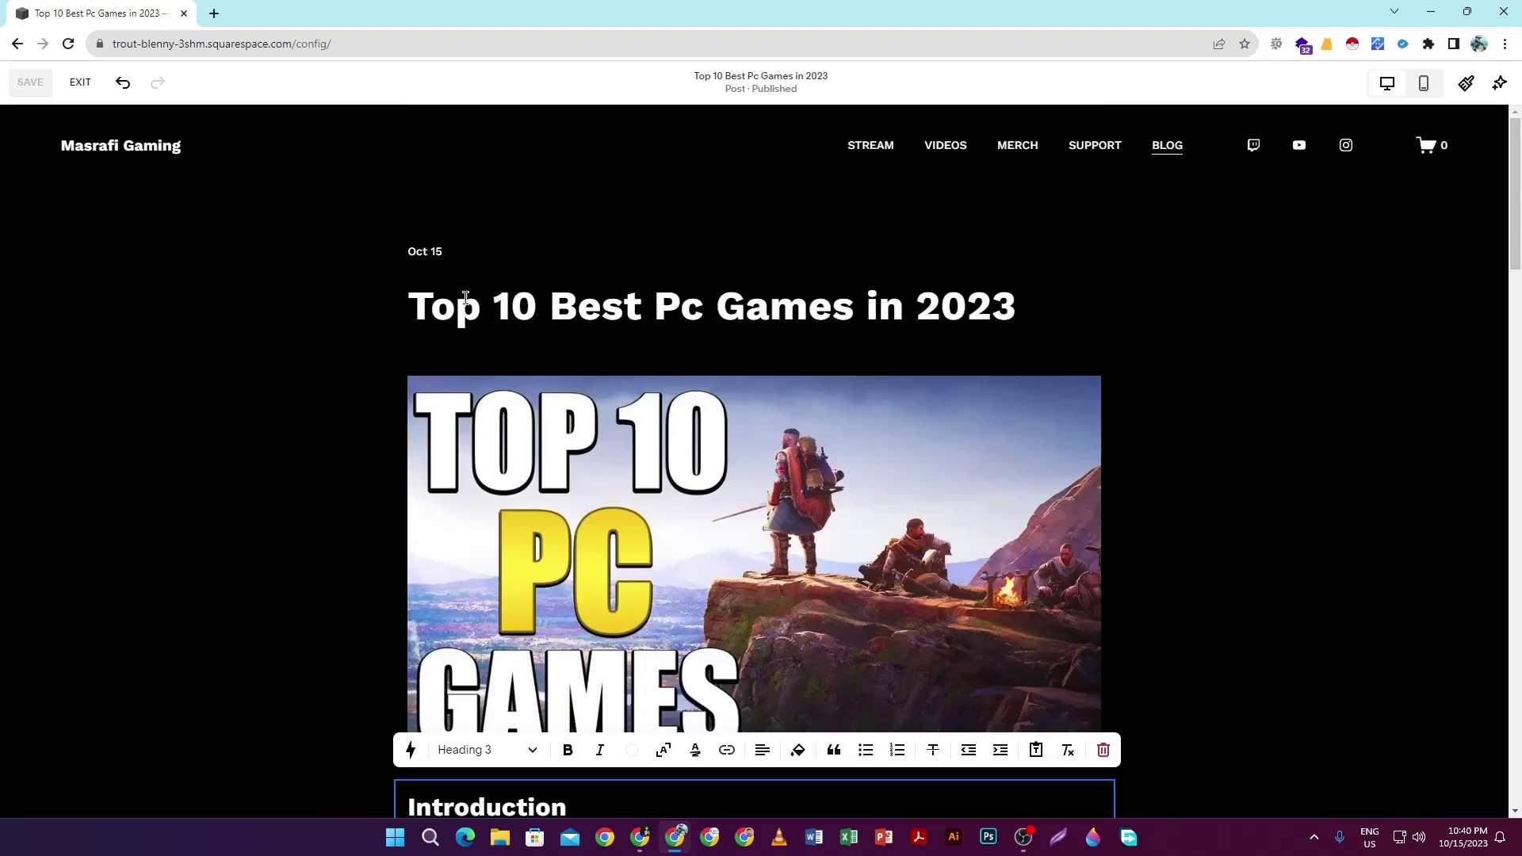
scroll(499, 605, down, 3)
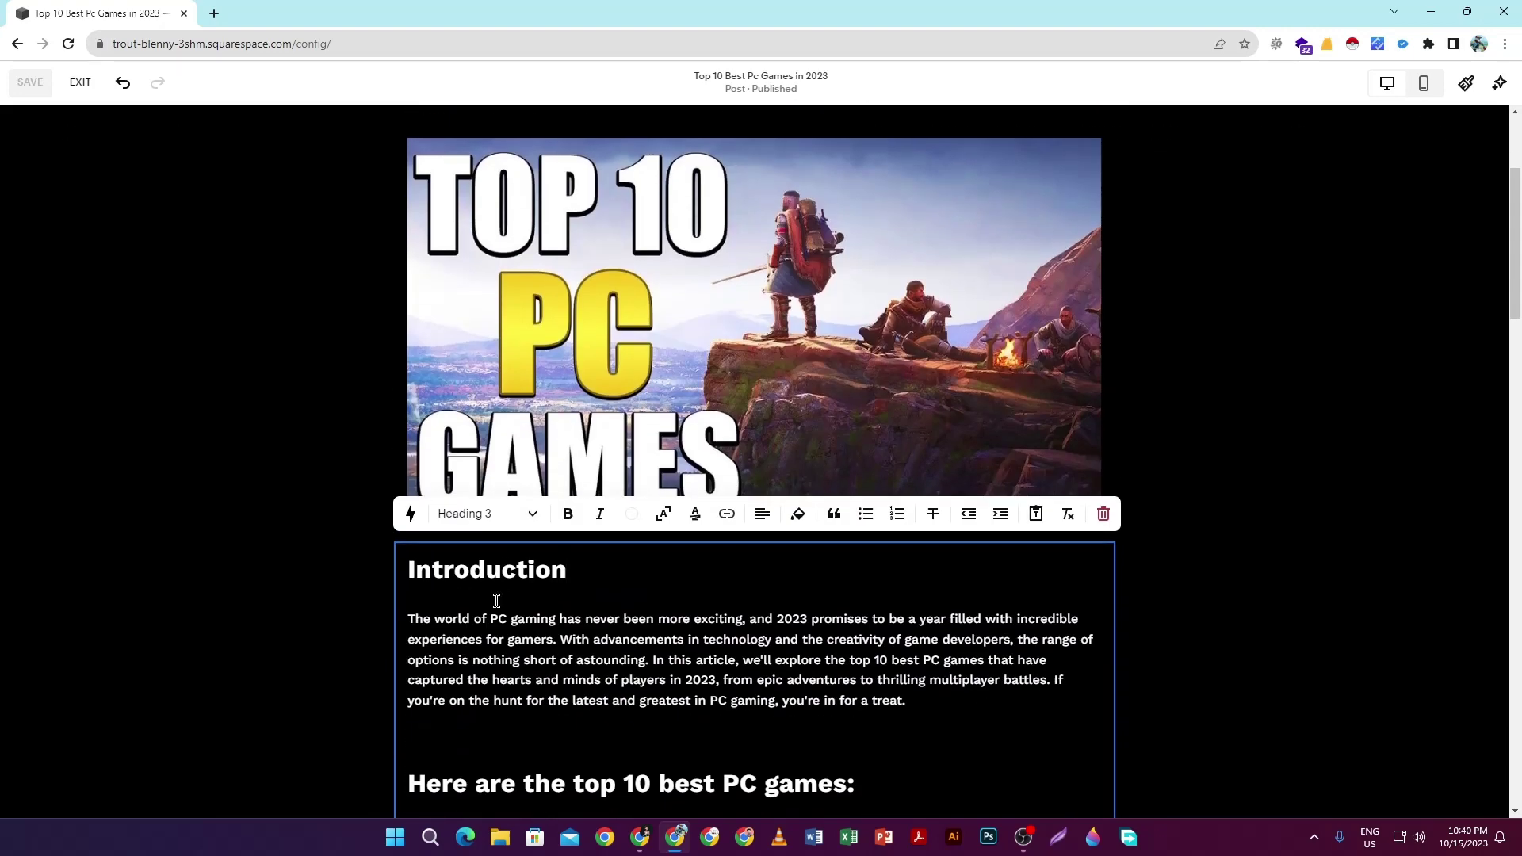
scroll(533, 572, up, 2)
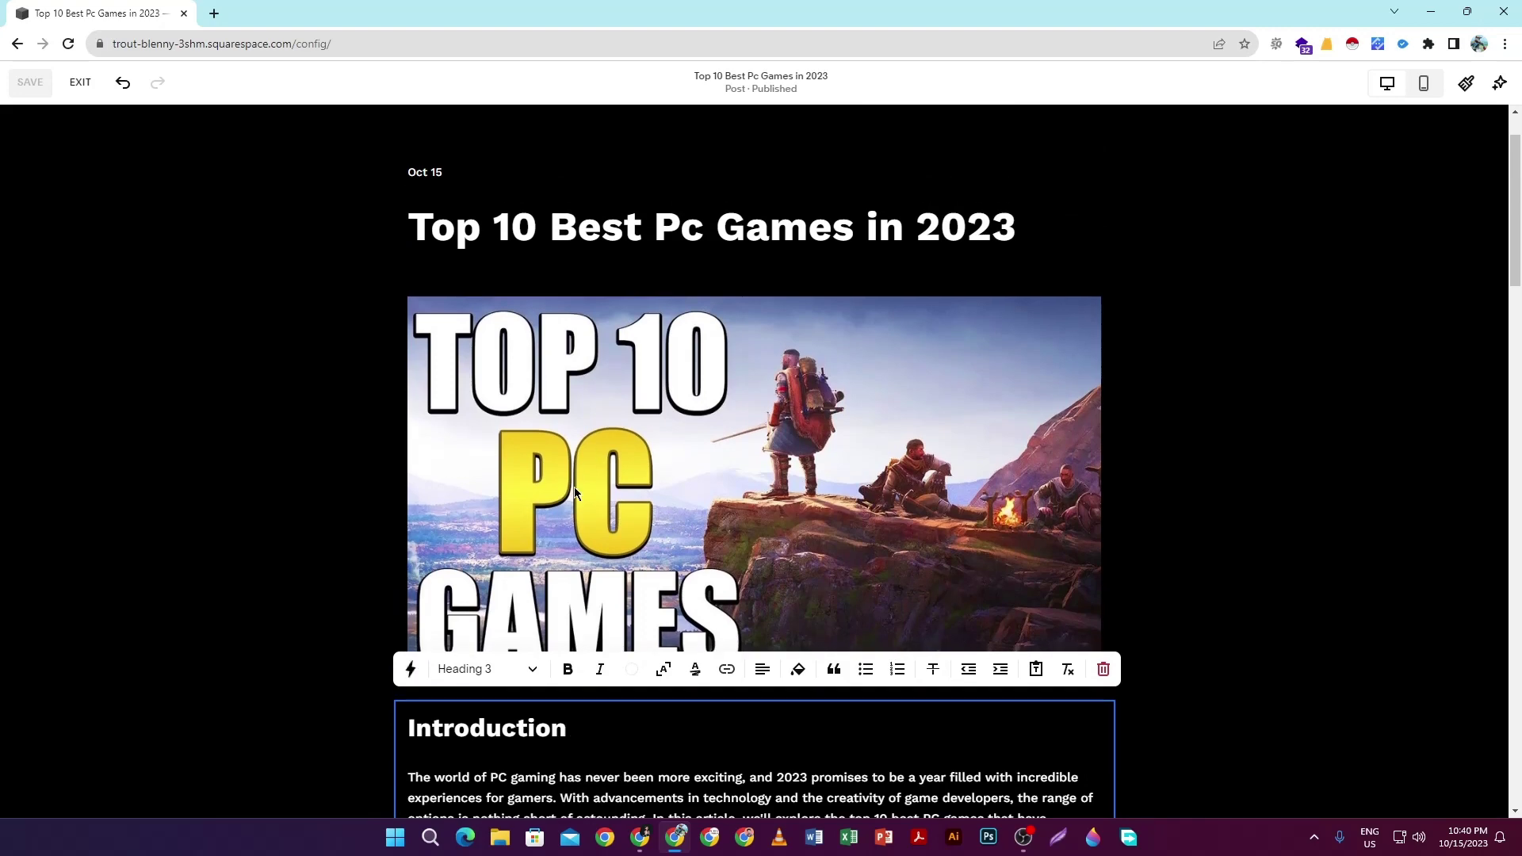
scroll(586, 573, down, 2)
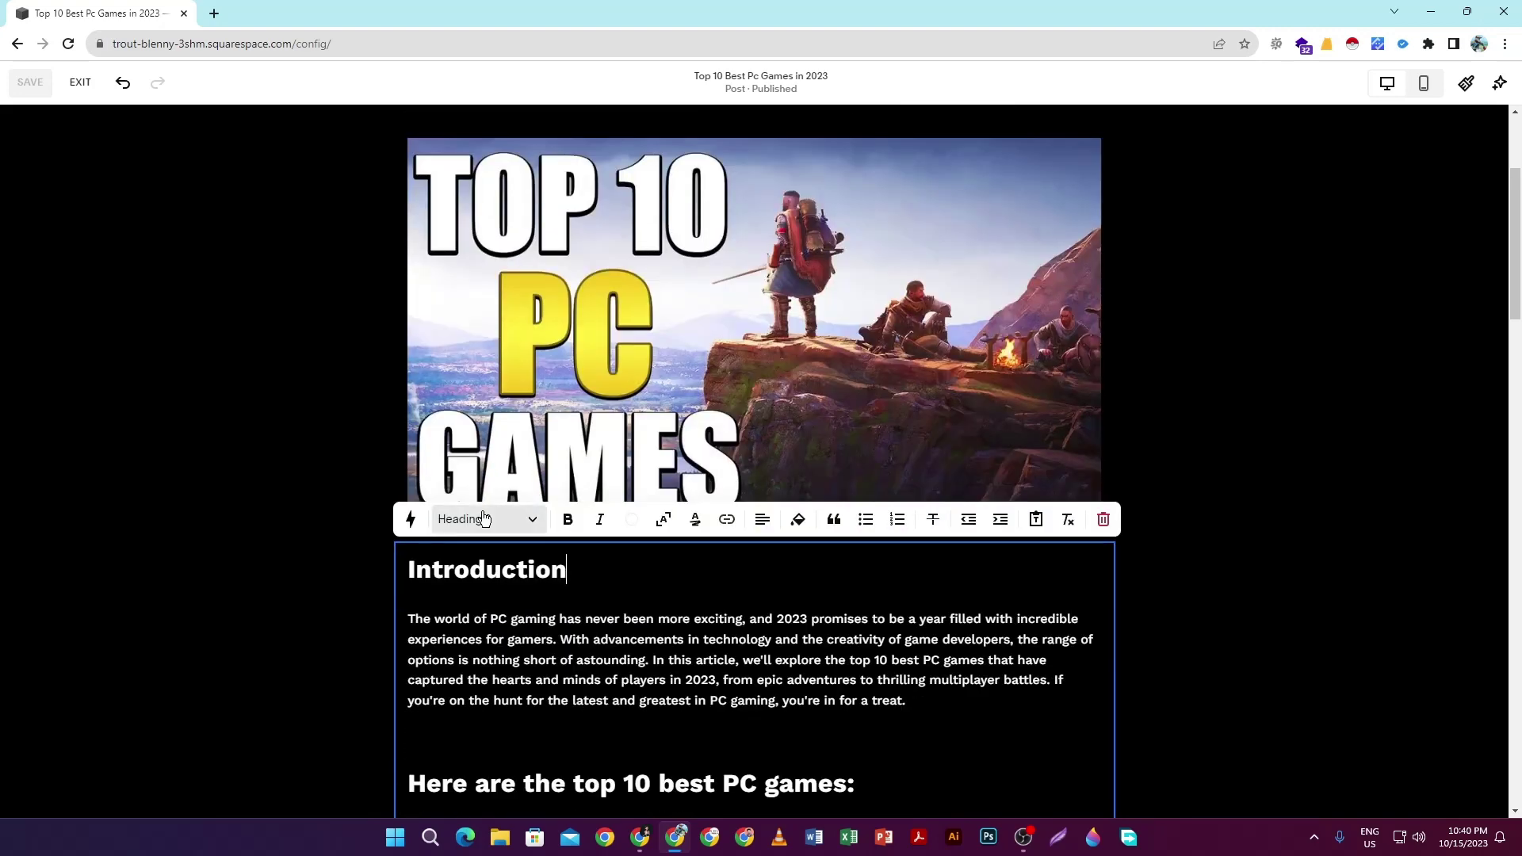
scroll(495, 380, up, 3)
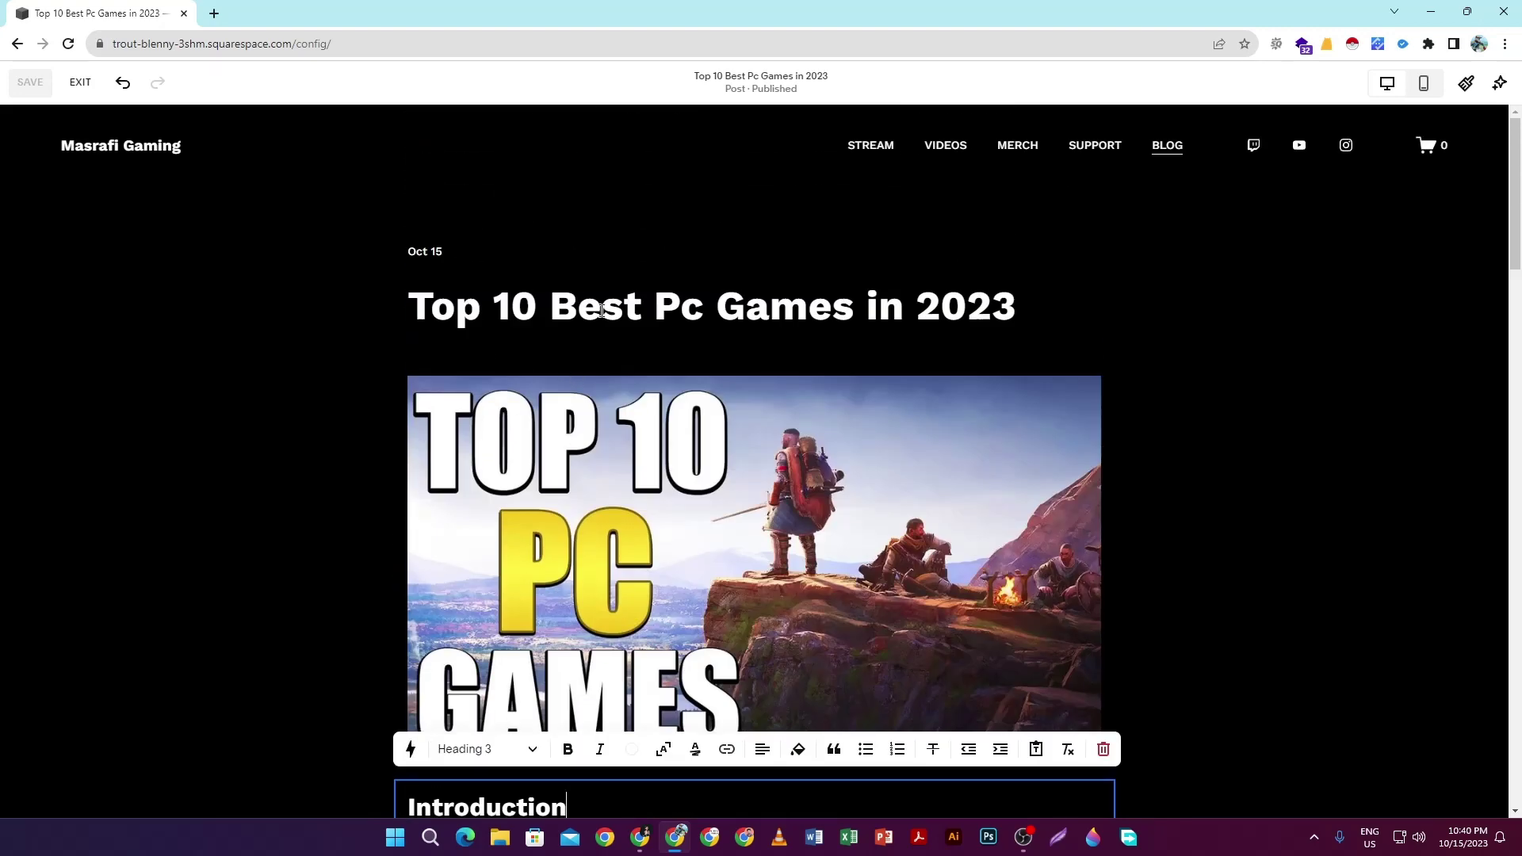
scroll(655, 298, down, 8)
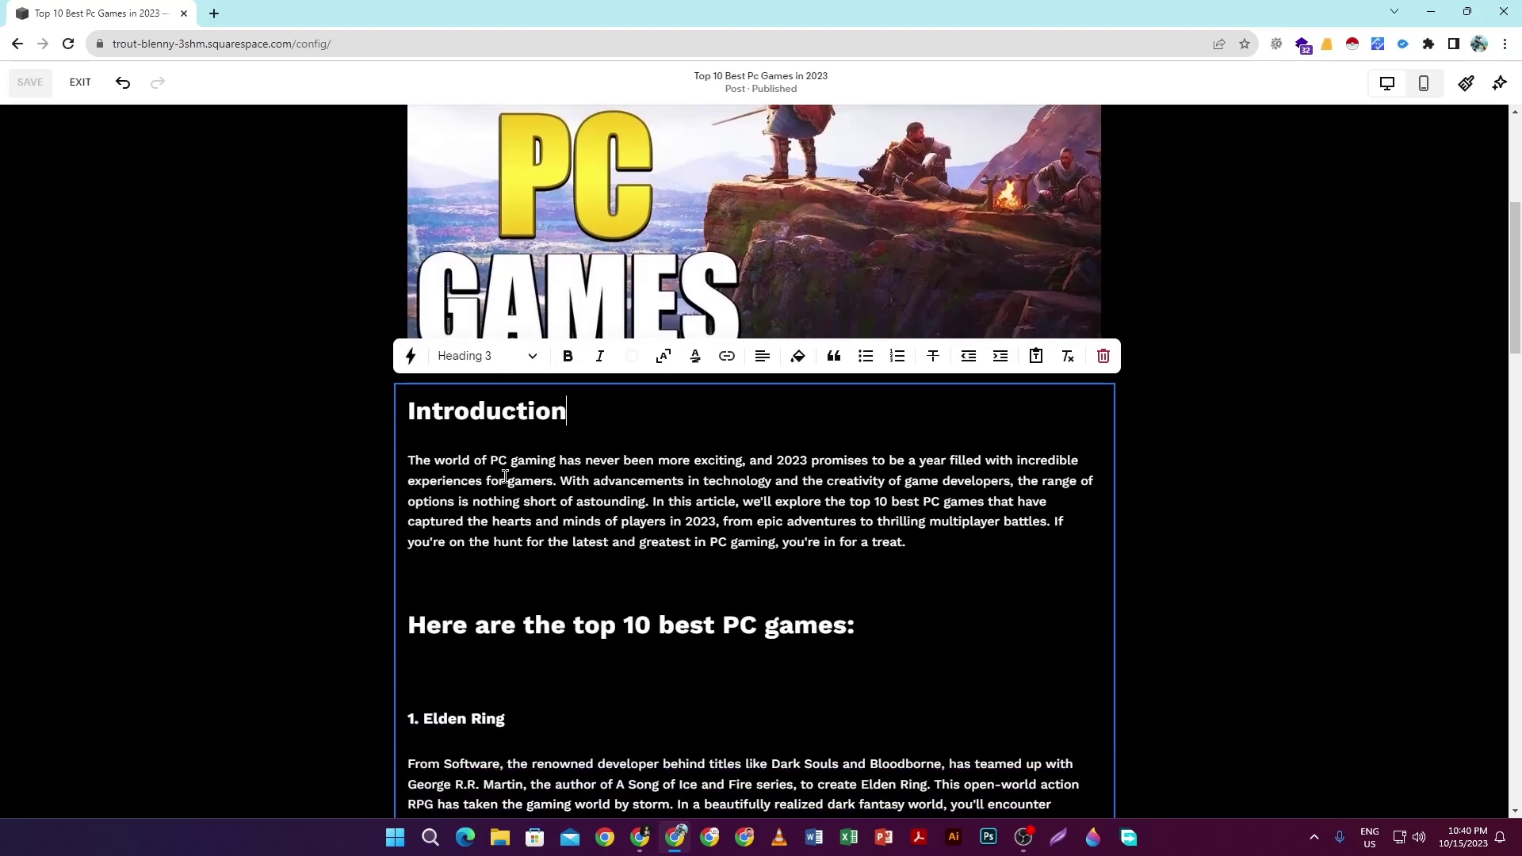
scroll(561, 349, up, 1)
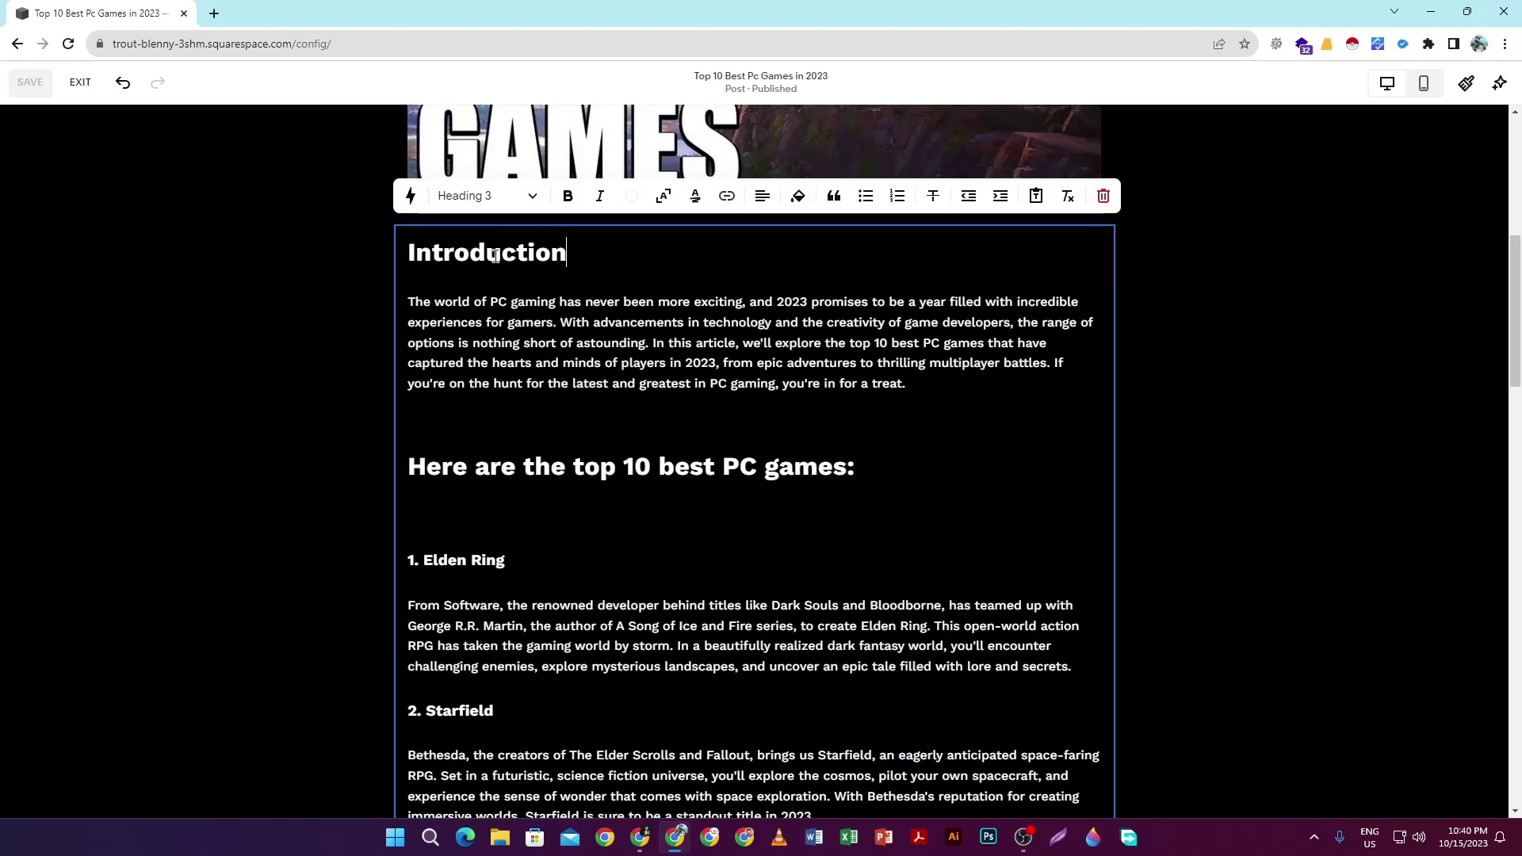
Step: Switch to the Google Meet call to check the in-call messages, and return to the Squarespace post editor
mouse_move(634, 838)
click(555, 745)
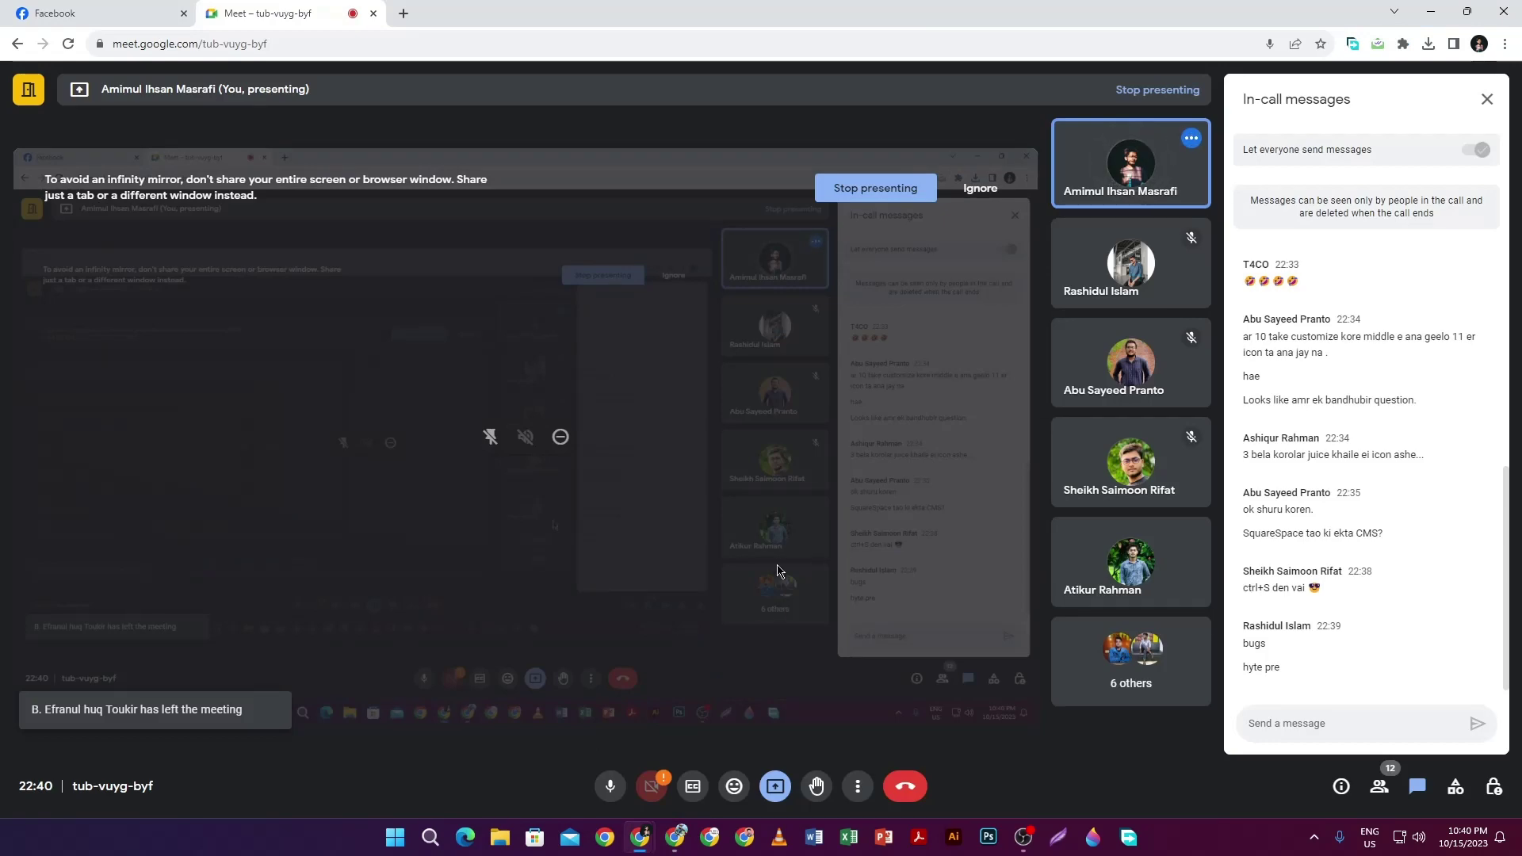
mouse_move(676, 838)
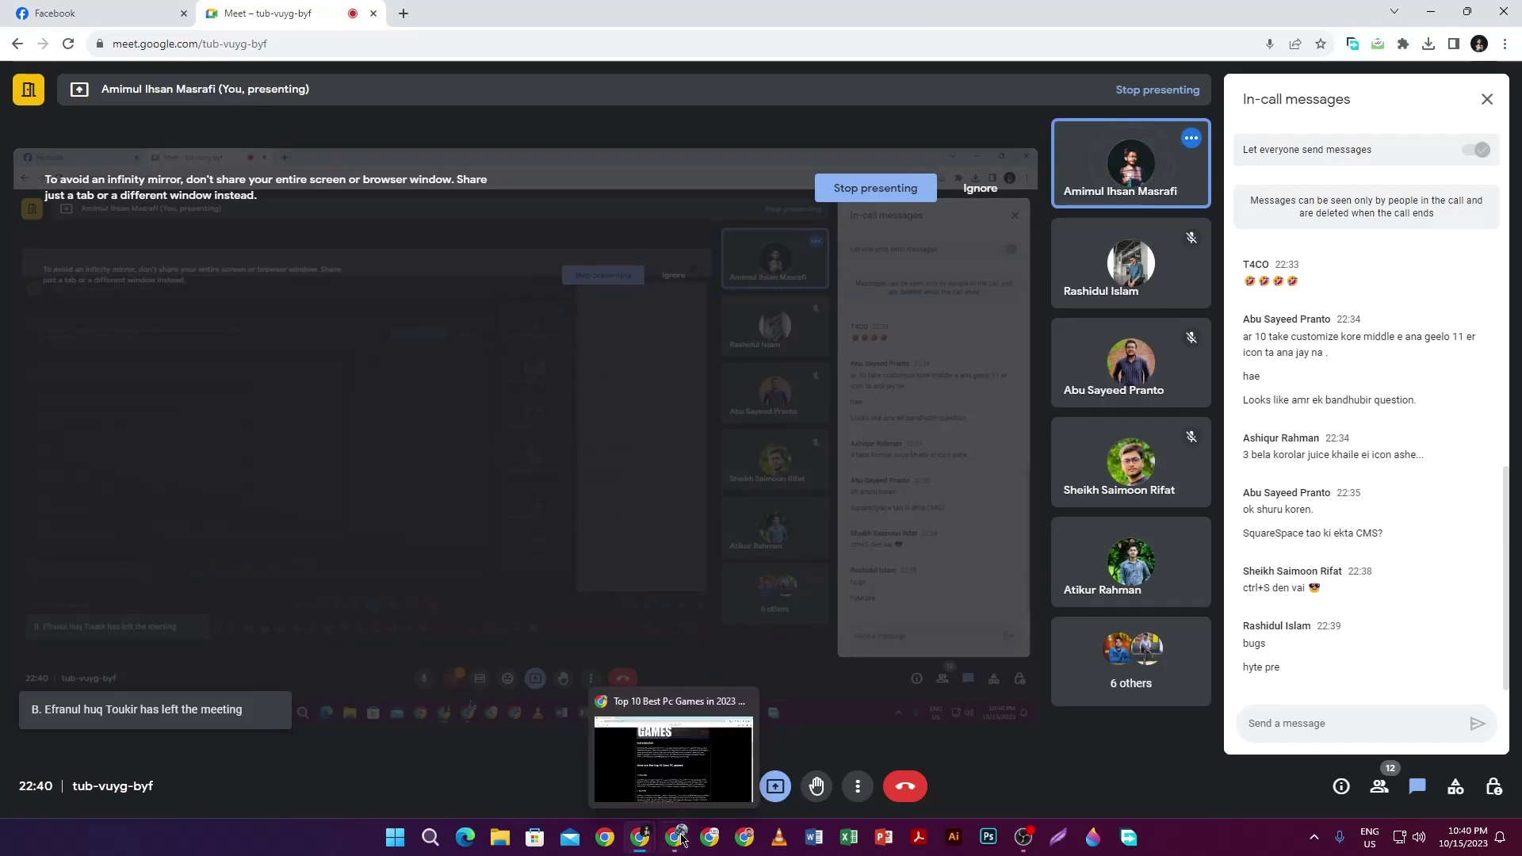
click(674, 749)
Step: Check the text styles of the "Introduction" heading and the paragraph beneath it
scroll(521, 351, up, 1)
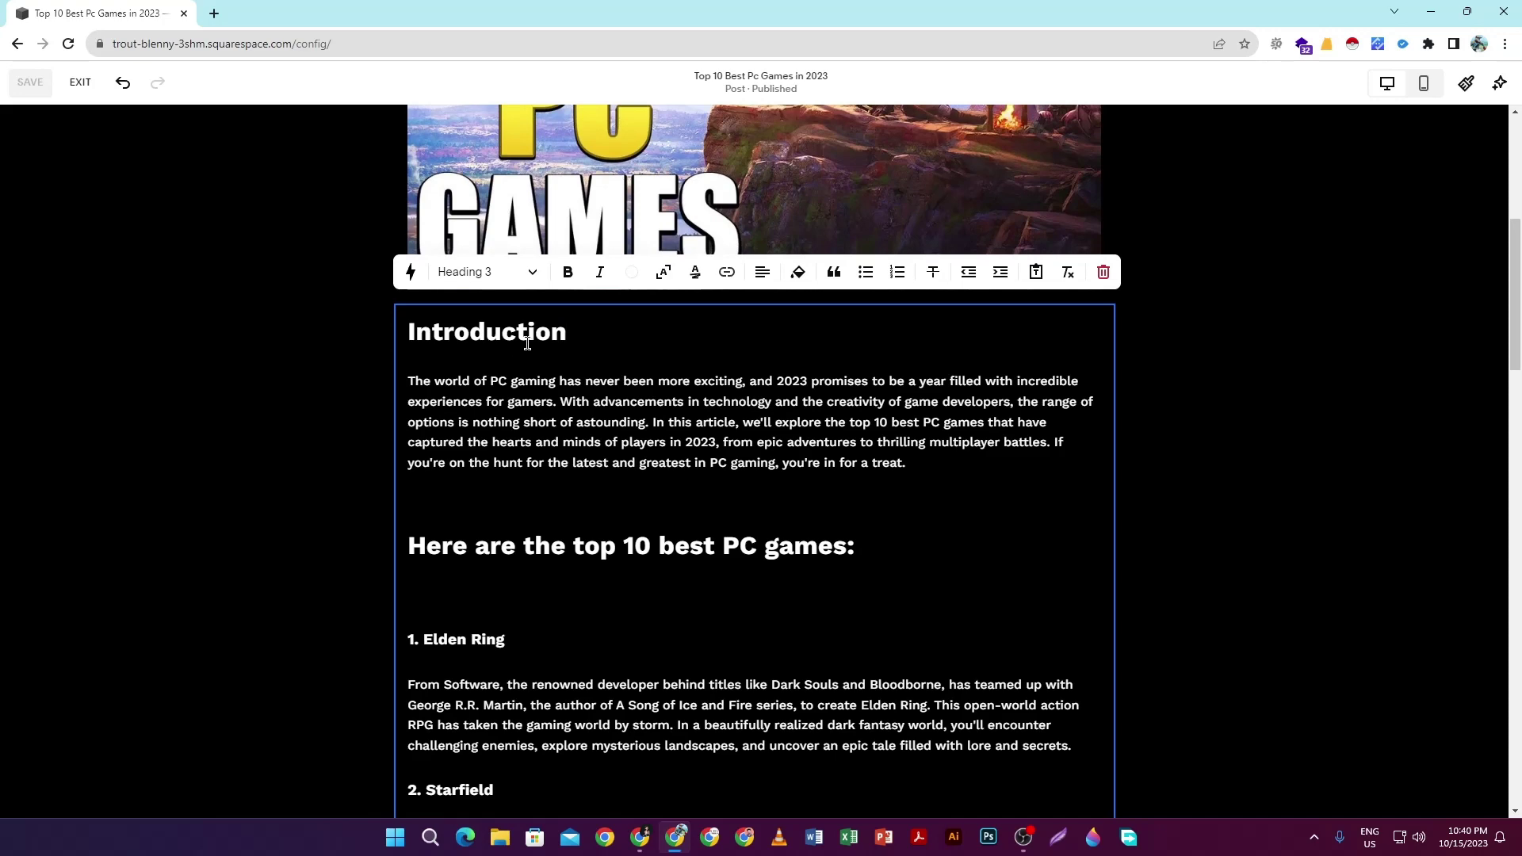
scroll(538, 349, down, 2)
click(516, 178)
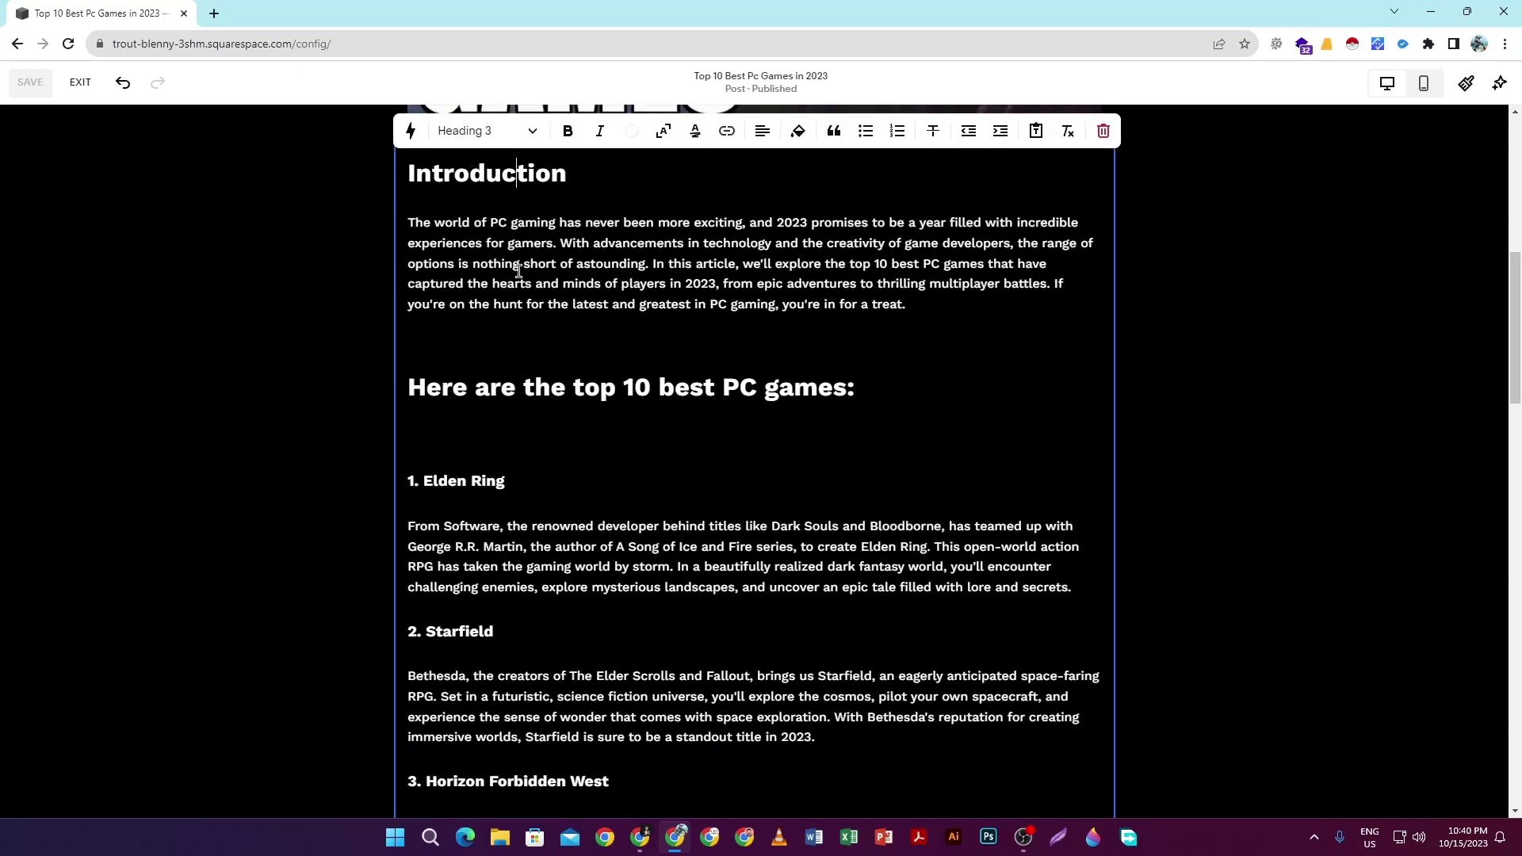
click(558, 230)
drag(420, 222, 652, 270)
click(656, 276)
scroll(594, 272, up, 2)
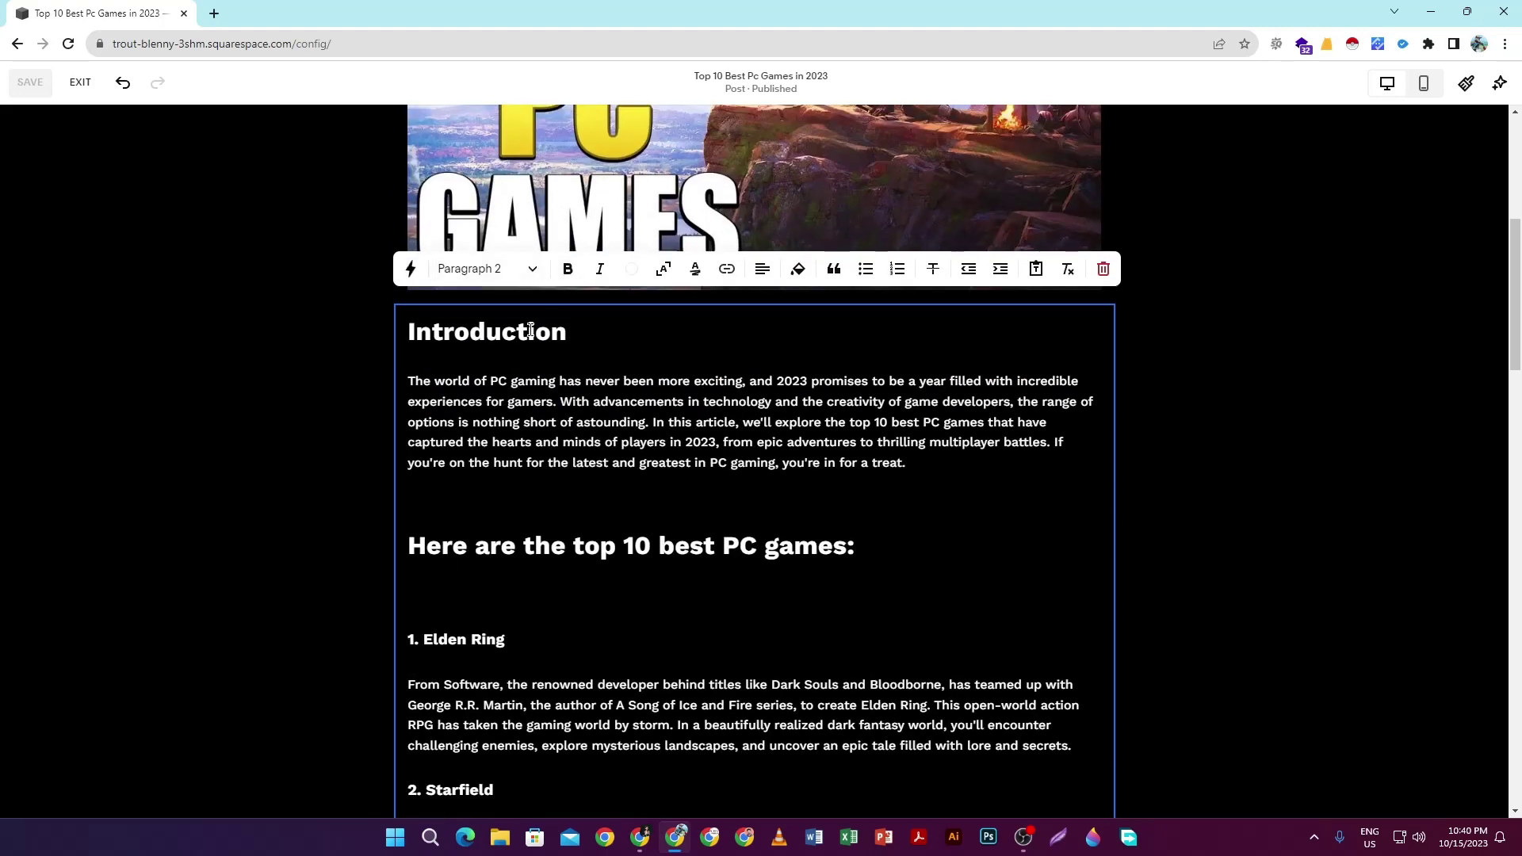
click(531, 331)
scroll(523, 333, down, 2)
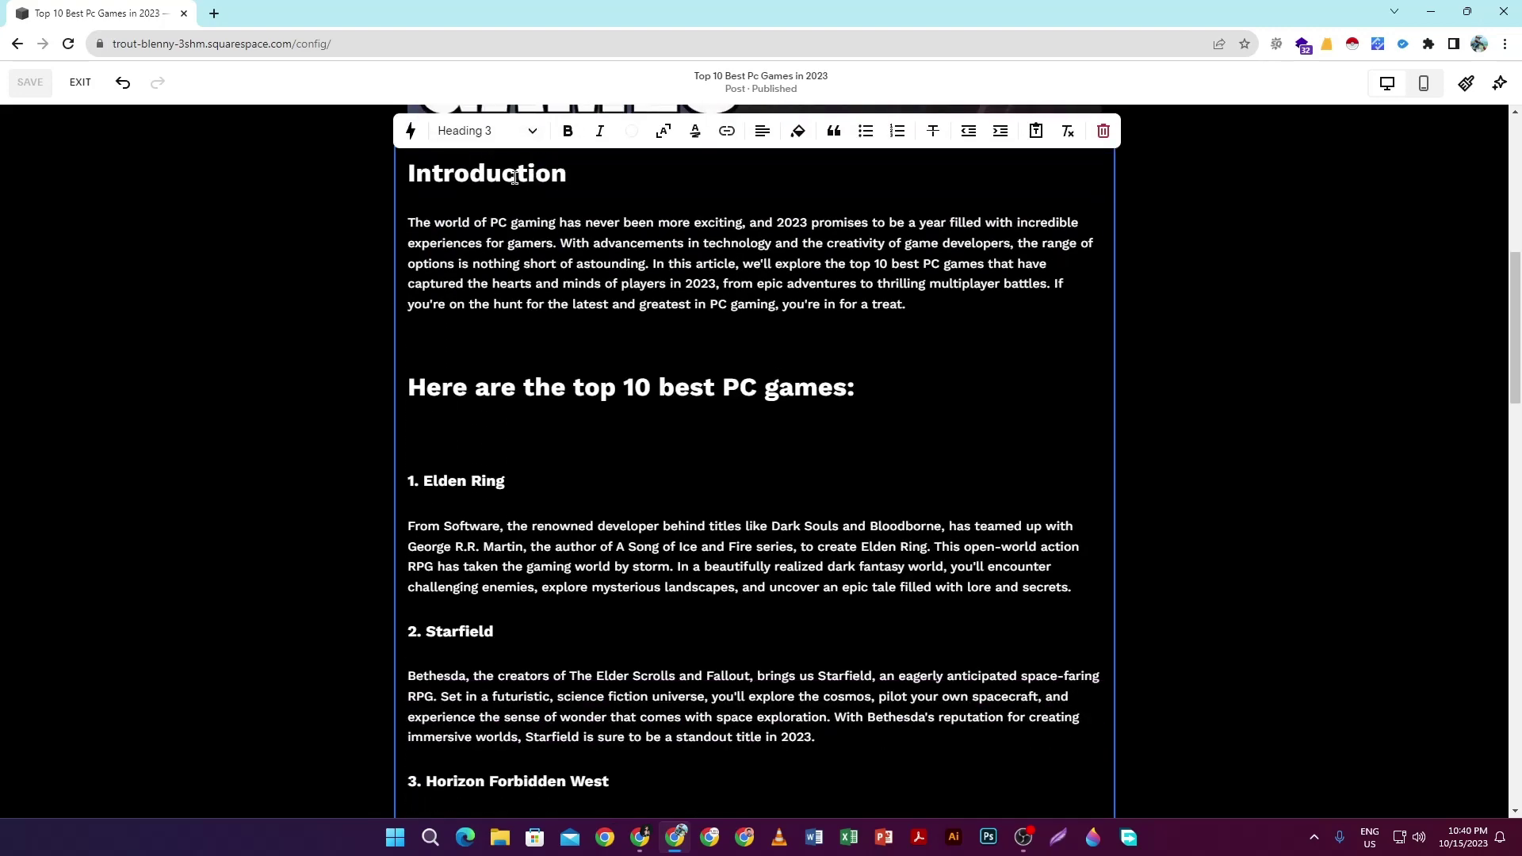
Step: Compare the text style of the "Introduction" heading with that of "Here are the top 10 best PC games:"
drag(469, 173, 550, 176)
drag(564, 387, 674, 388)
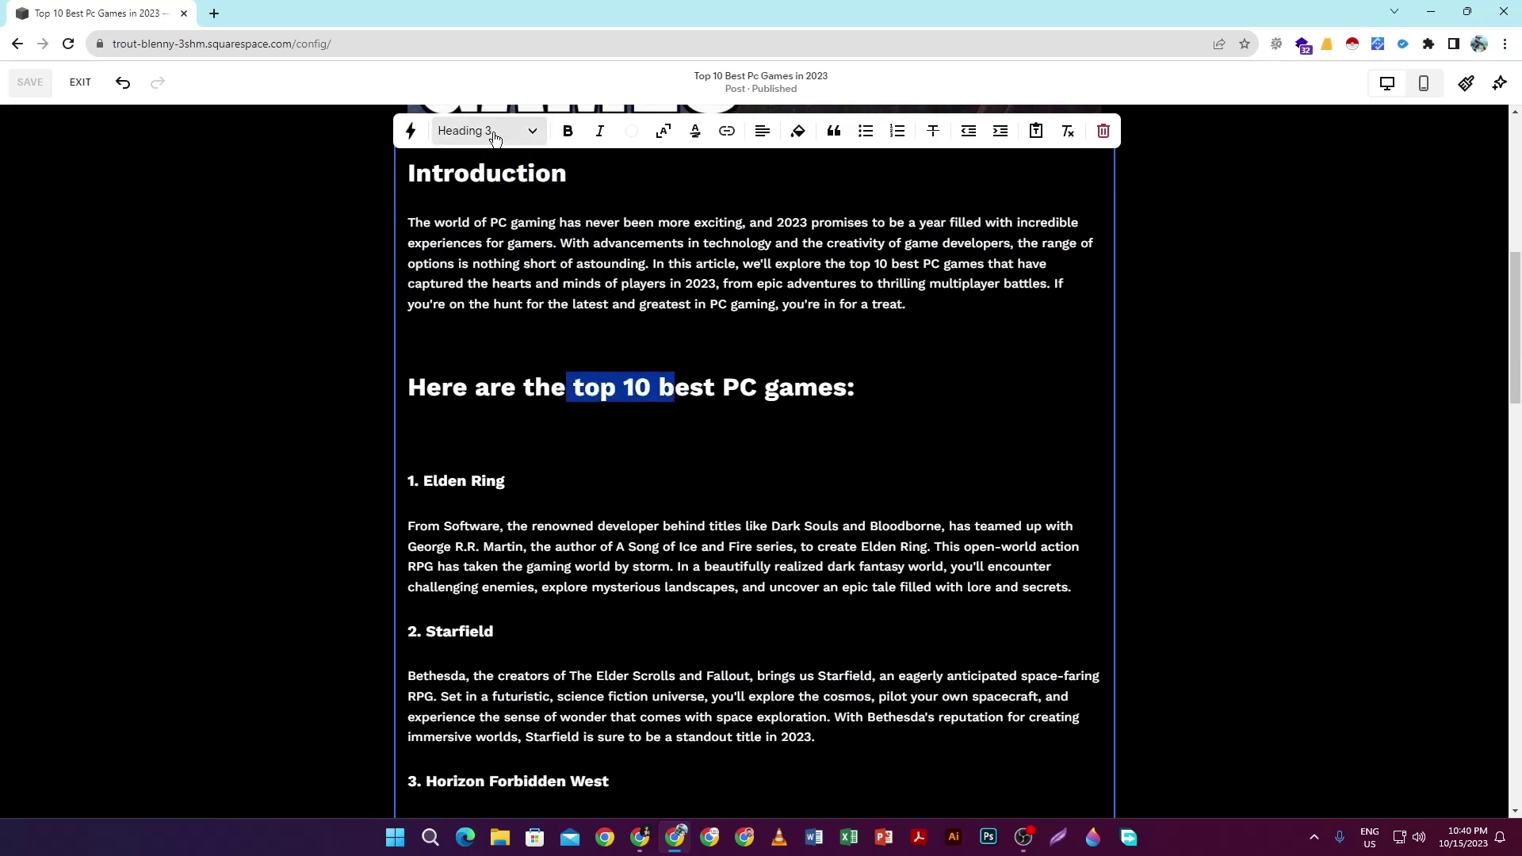
scroll(526, 322, down, 1)
click(702, 313)
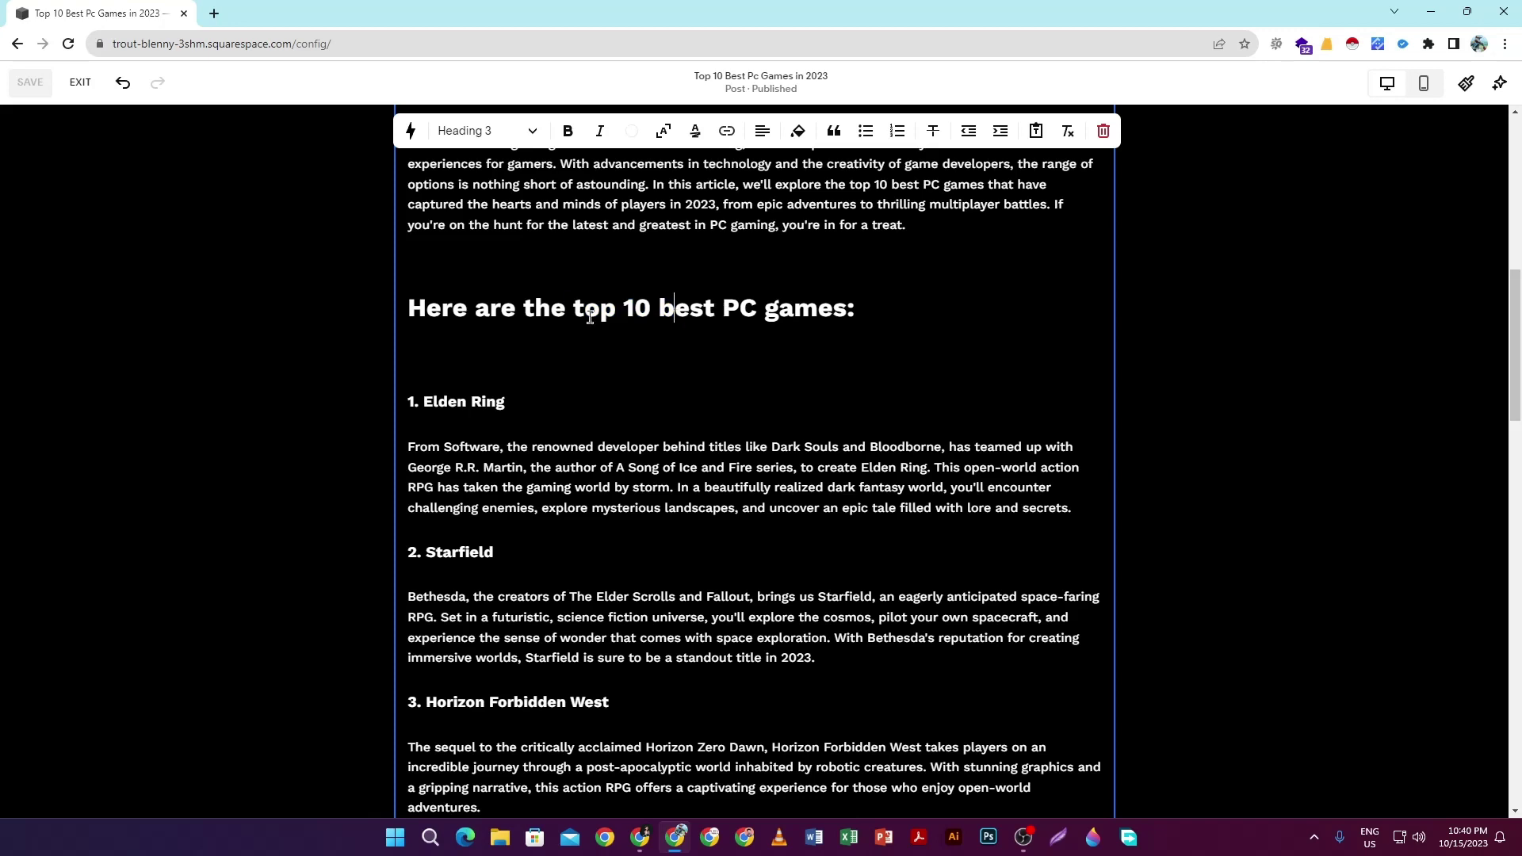
click(481, 402)
scroll(604, 414, up, 1)
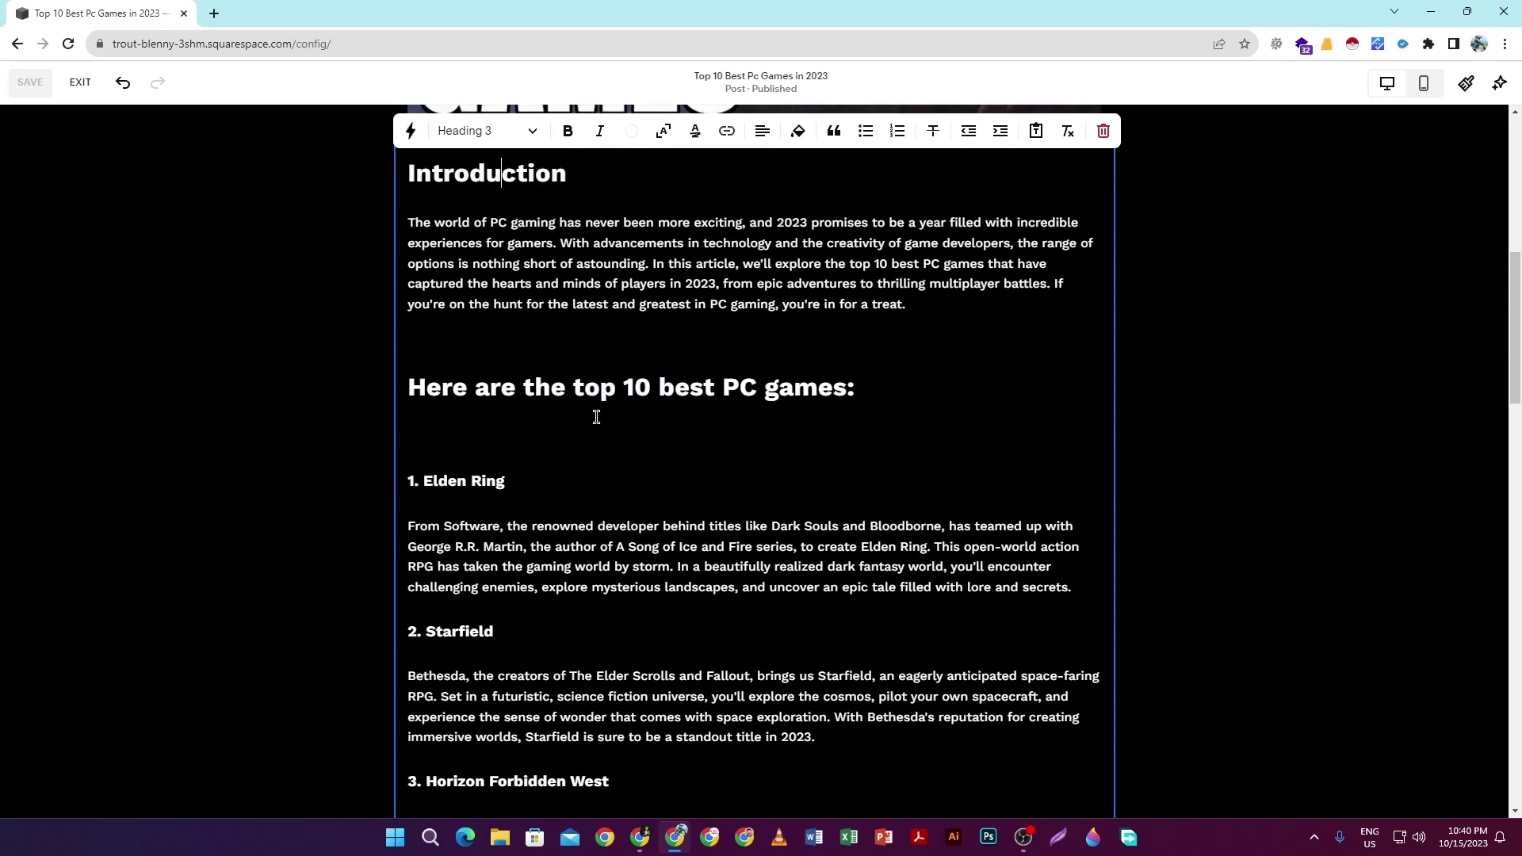
click(589, 394)
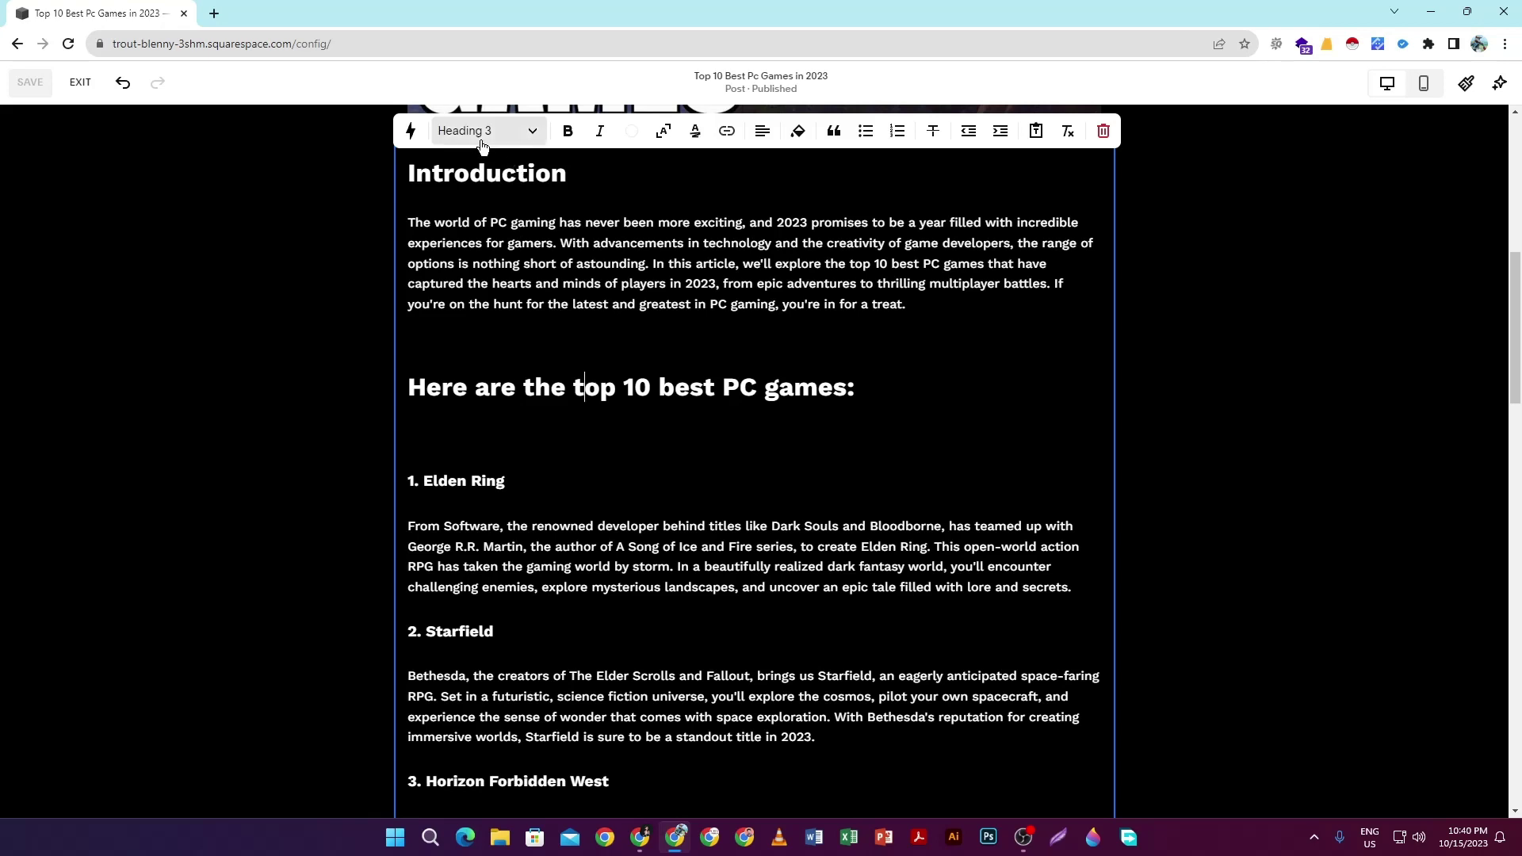
click(515, 172)
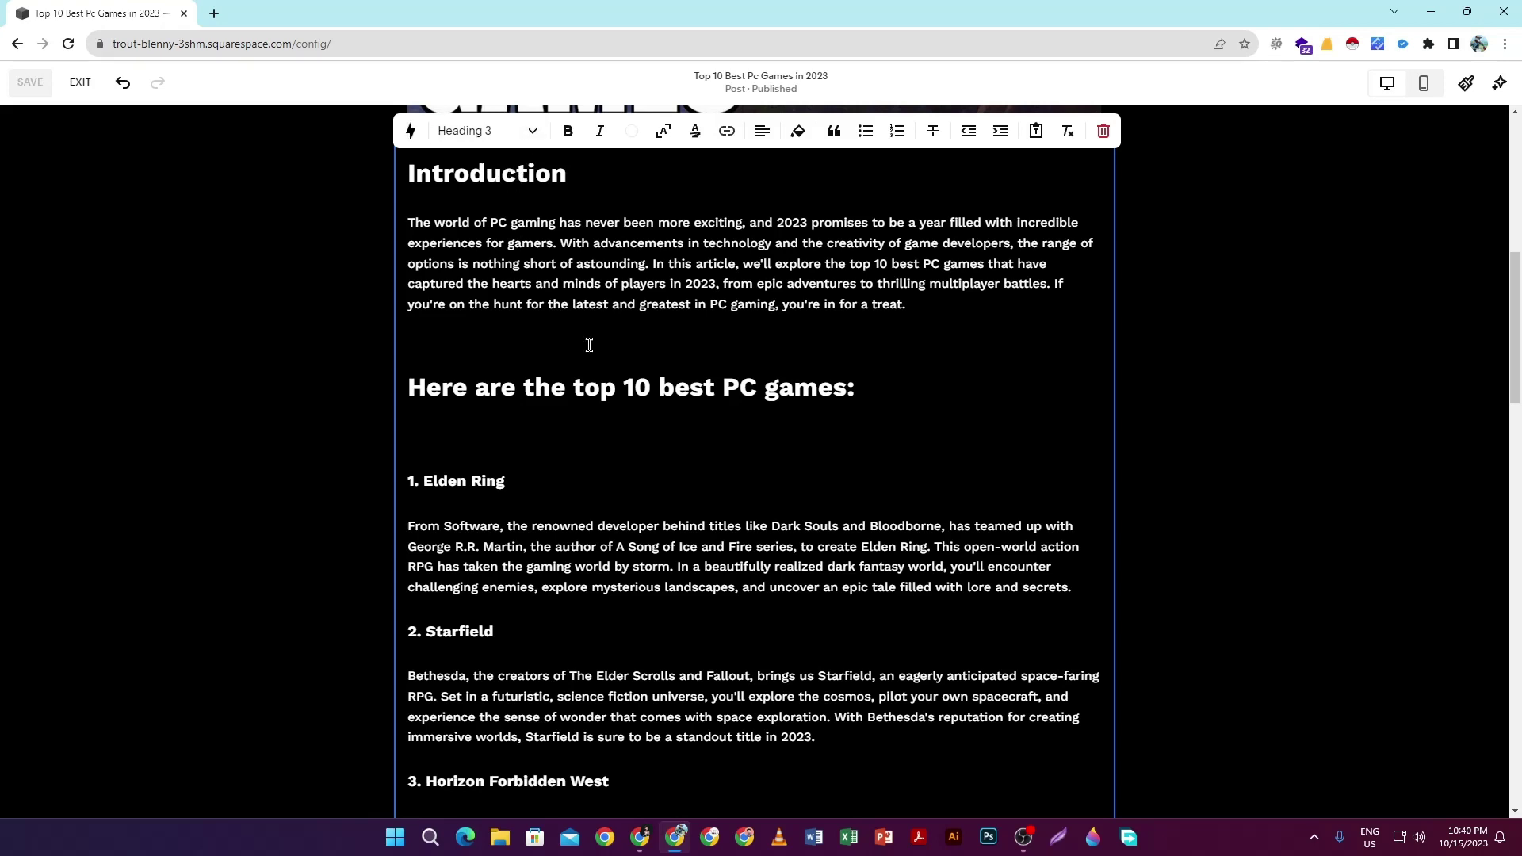
Step: Check the text style of "1. Elden Ring" against the "Here are the top 10 best PC games:" heading above it
scroll(508, 383, down, 2)
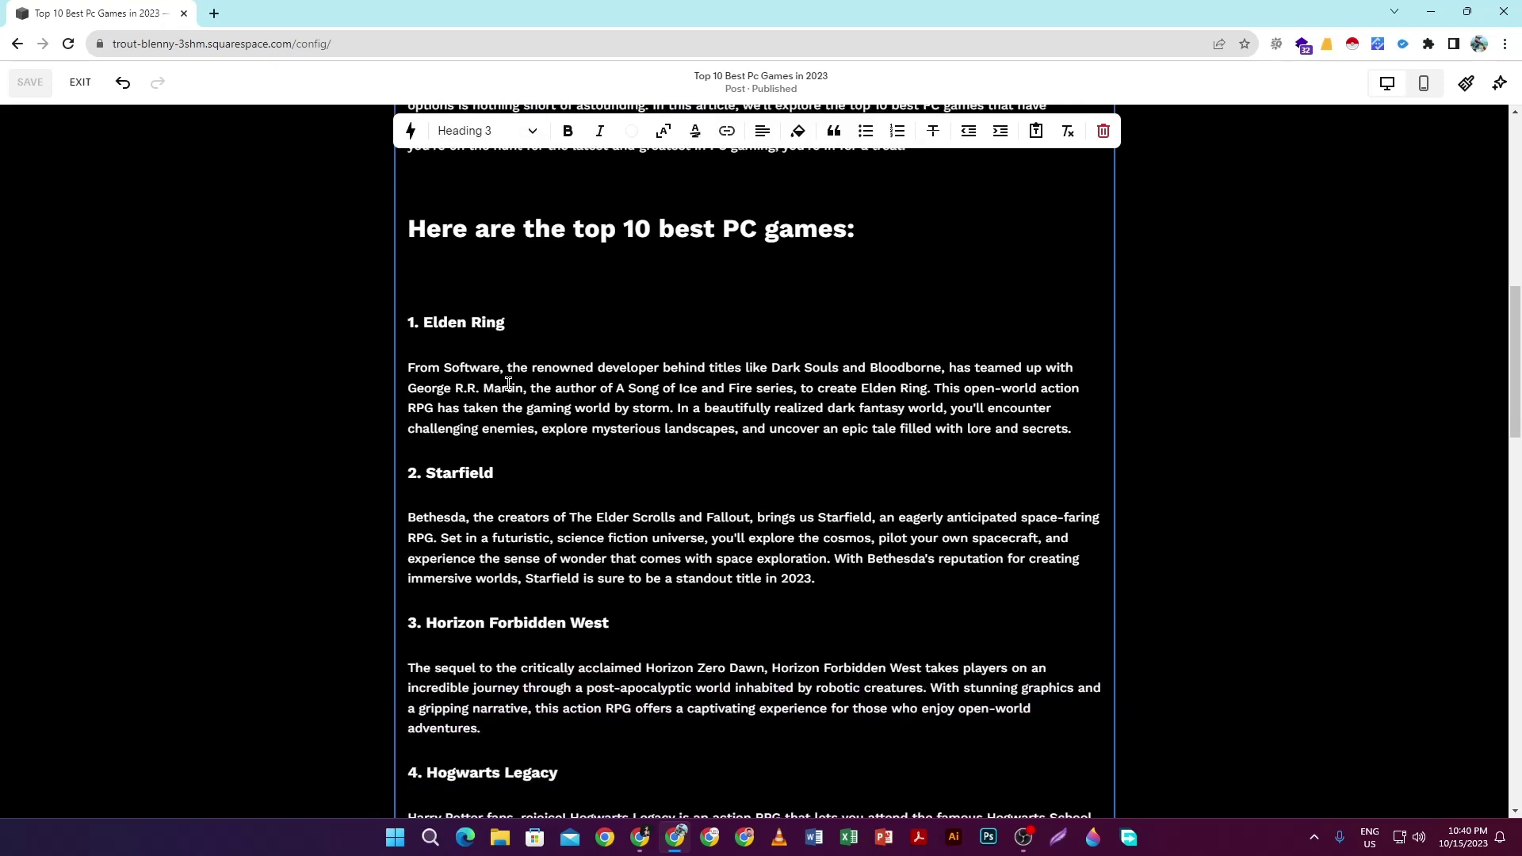
click(468, 323)
scroll(533, 496, down, 2)
scroll(533, 496, up, 3)
scroll(533, 496, up, 1)
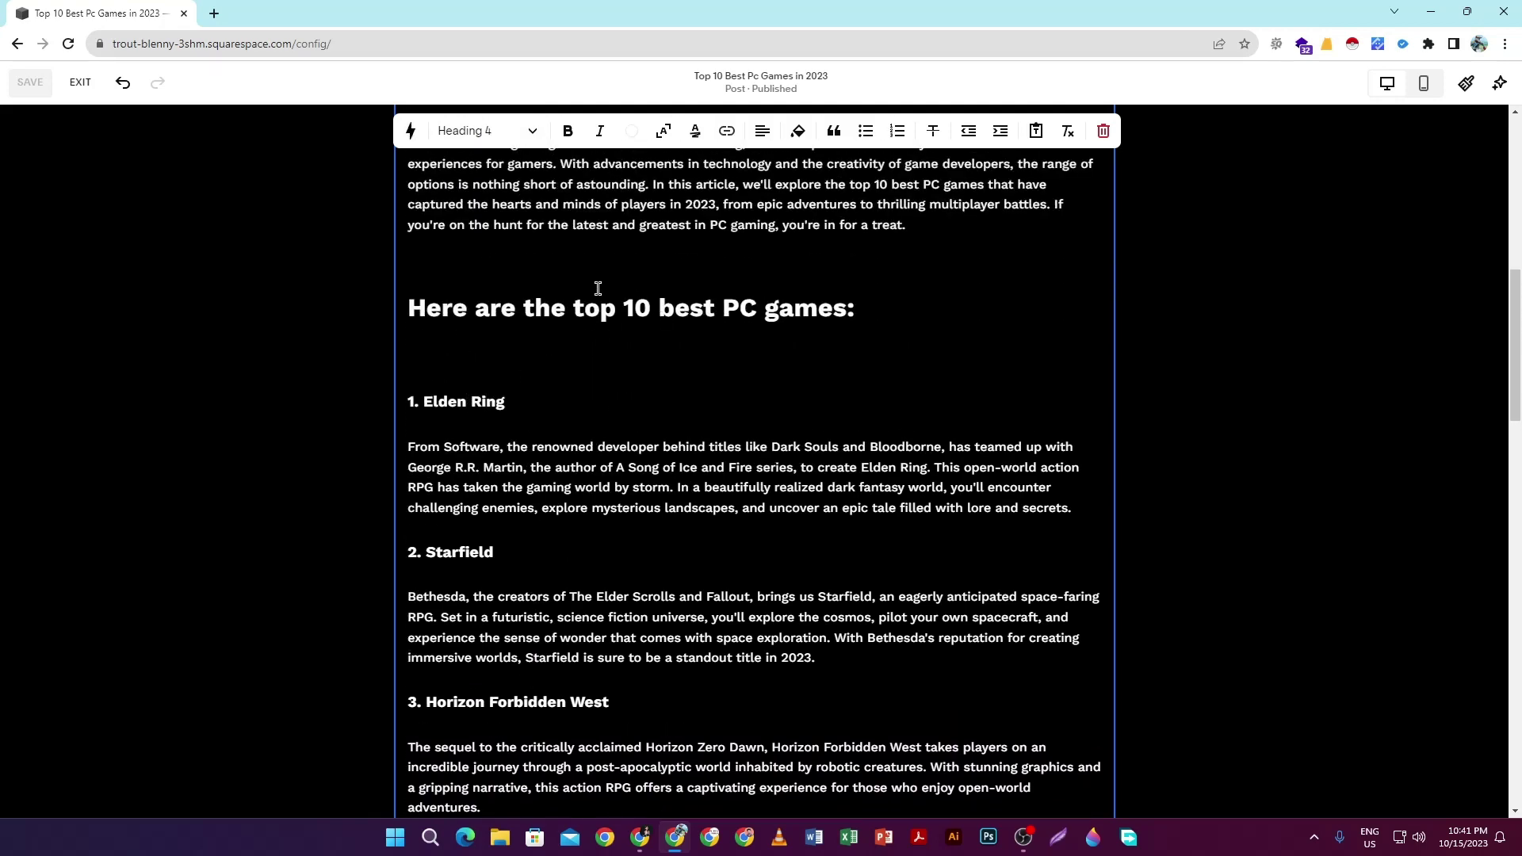
drag(856, 309, 524, 312)
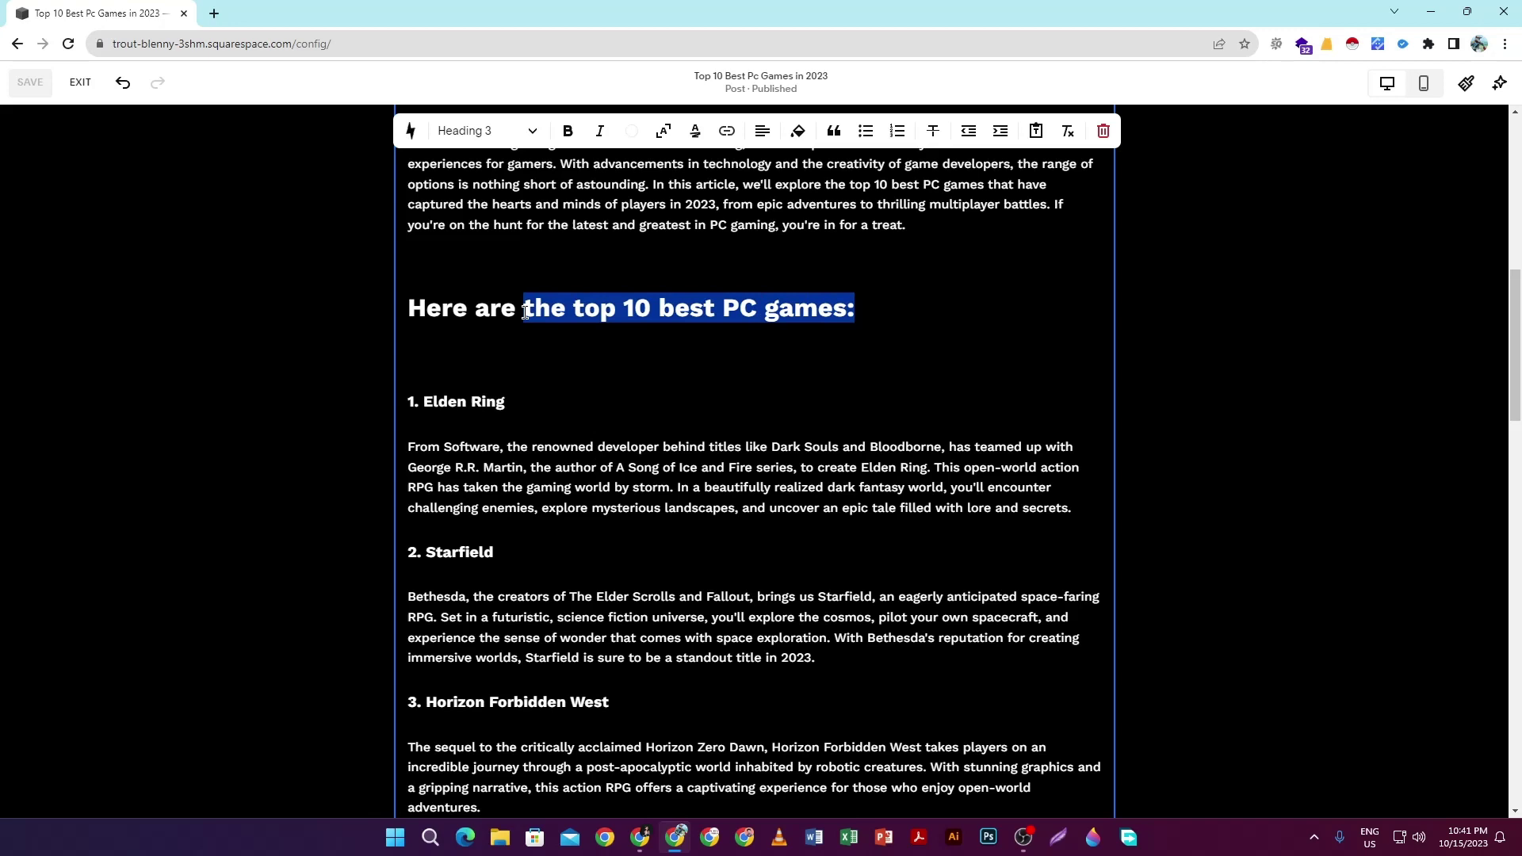
click(484, 403)
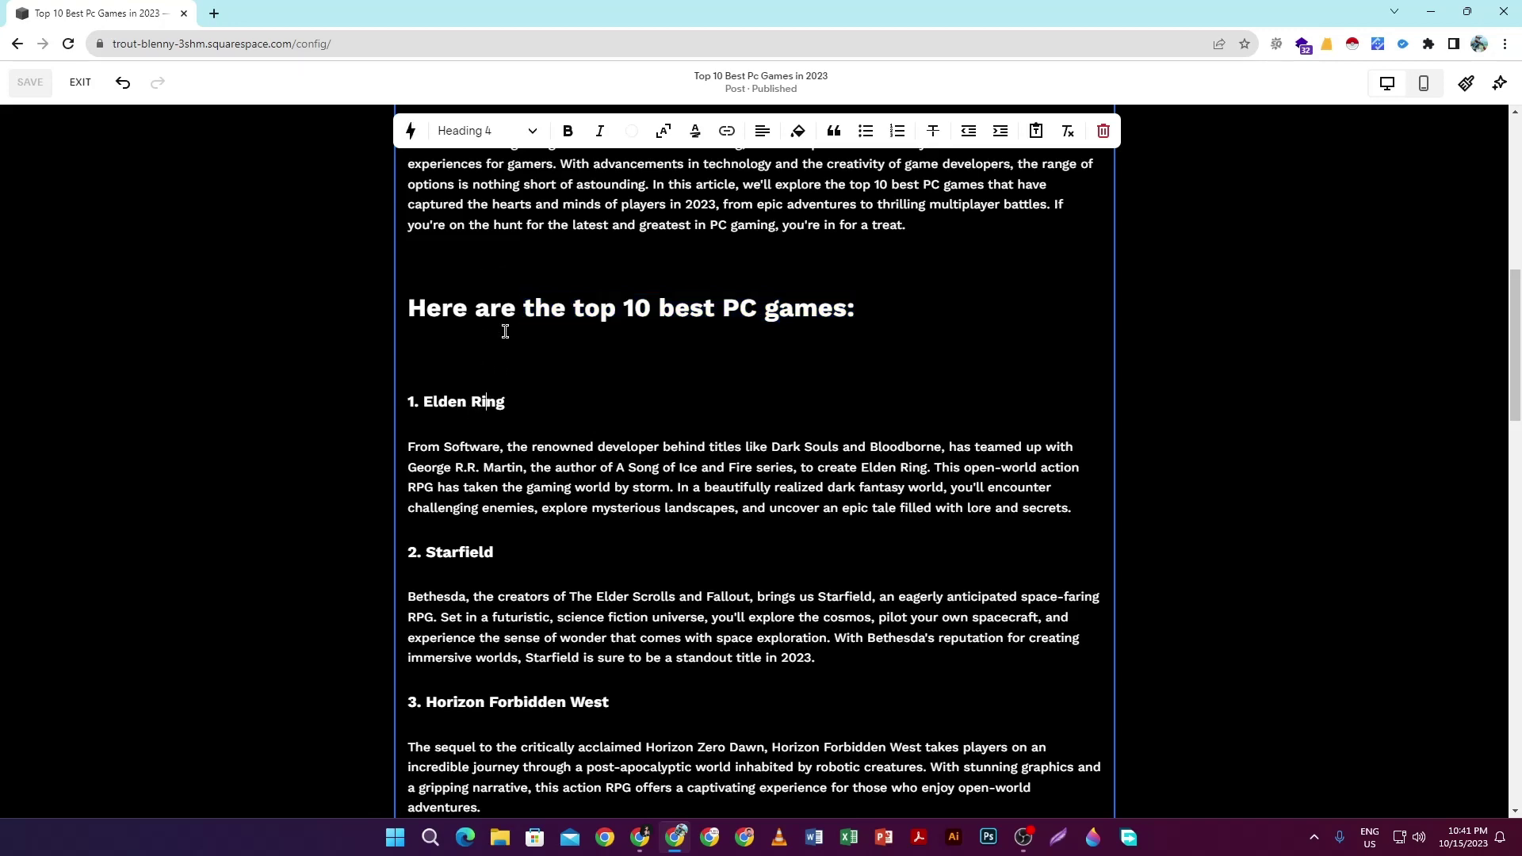
Step: Inspect the text styles of the "2. Starfield" heading and the game description paragraphs further down the list
scroll(555, 444, down, 2)
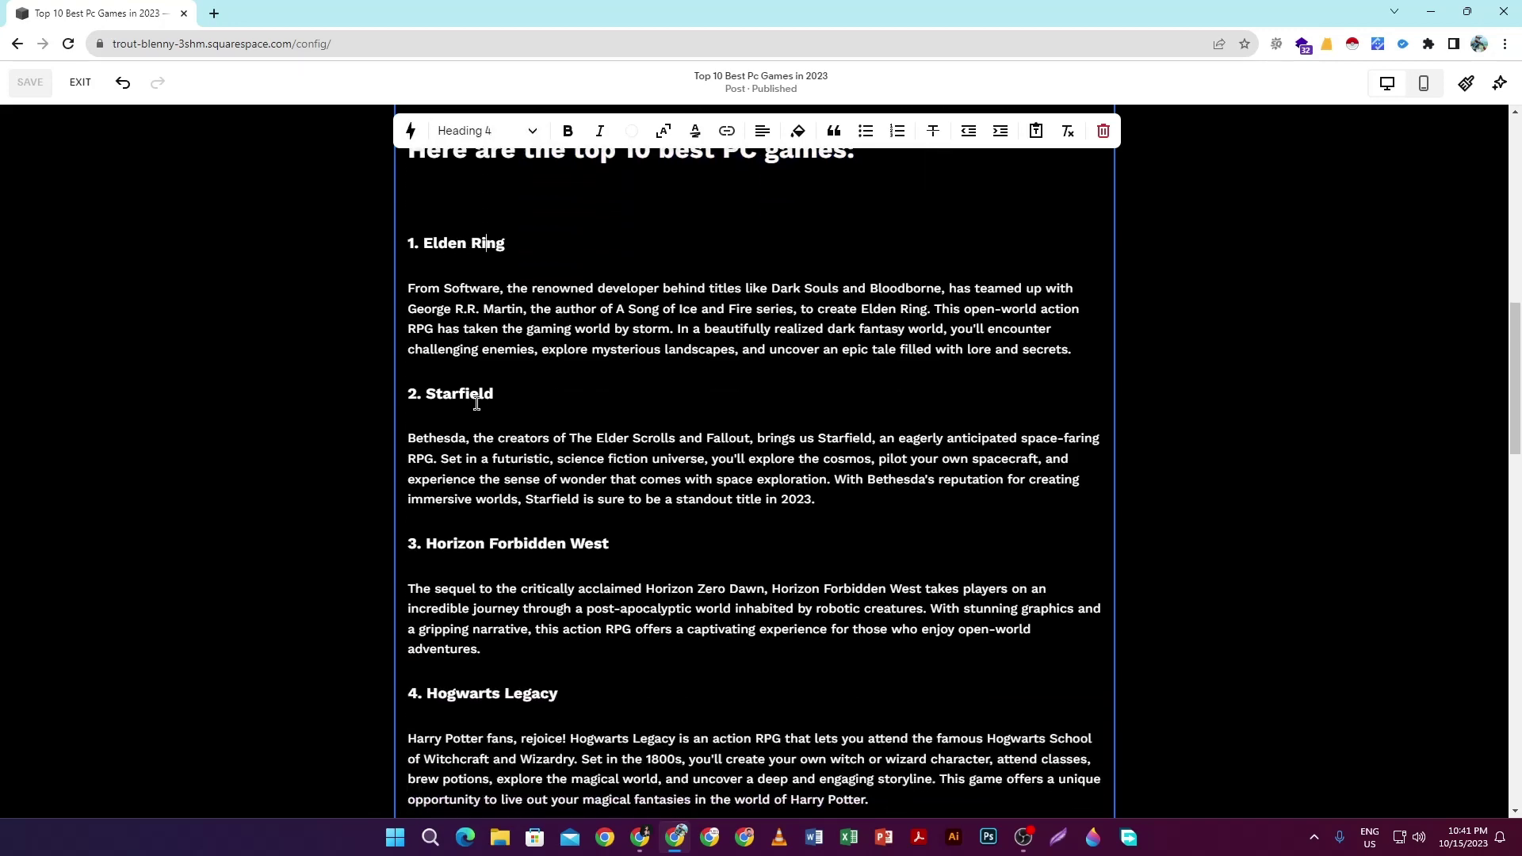
click(470, 394)
scroll(544, 451, down, 1)
click(543, 498)
scroll(559, 493, down, 3)
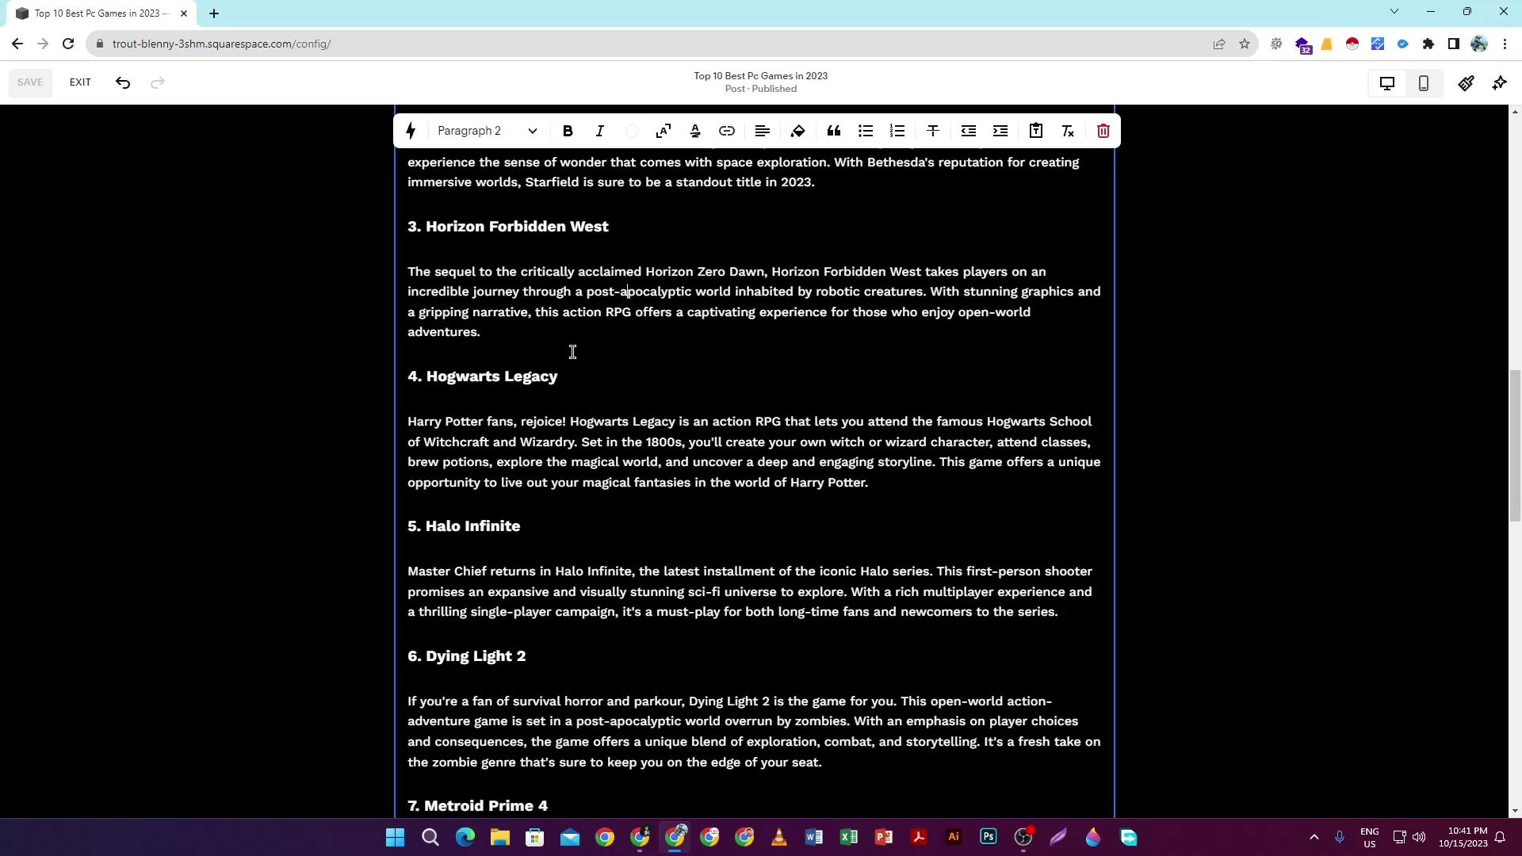
Step: Recheck the heading styles from "Introduction" down to "1. Elden Ring", and select the game name "Elden Ring"
scroll(578, 343, up, 6)
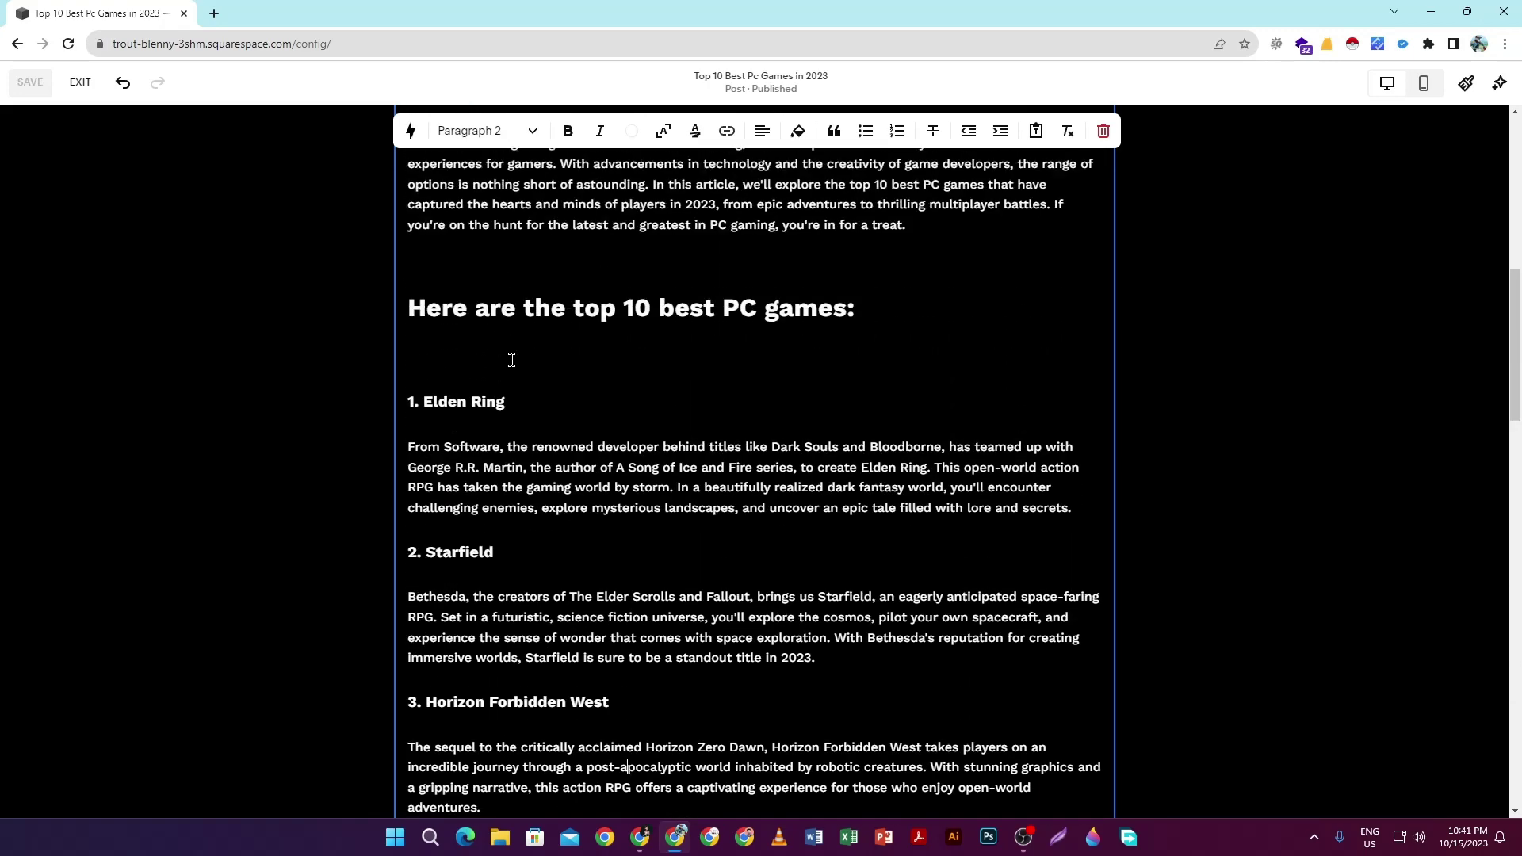
scroll(523, 317, up, 2)
click(492, 254)
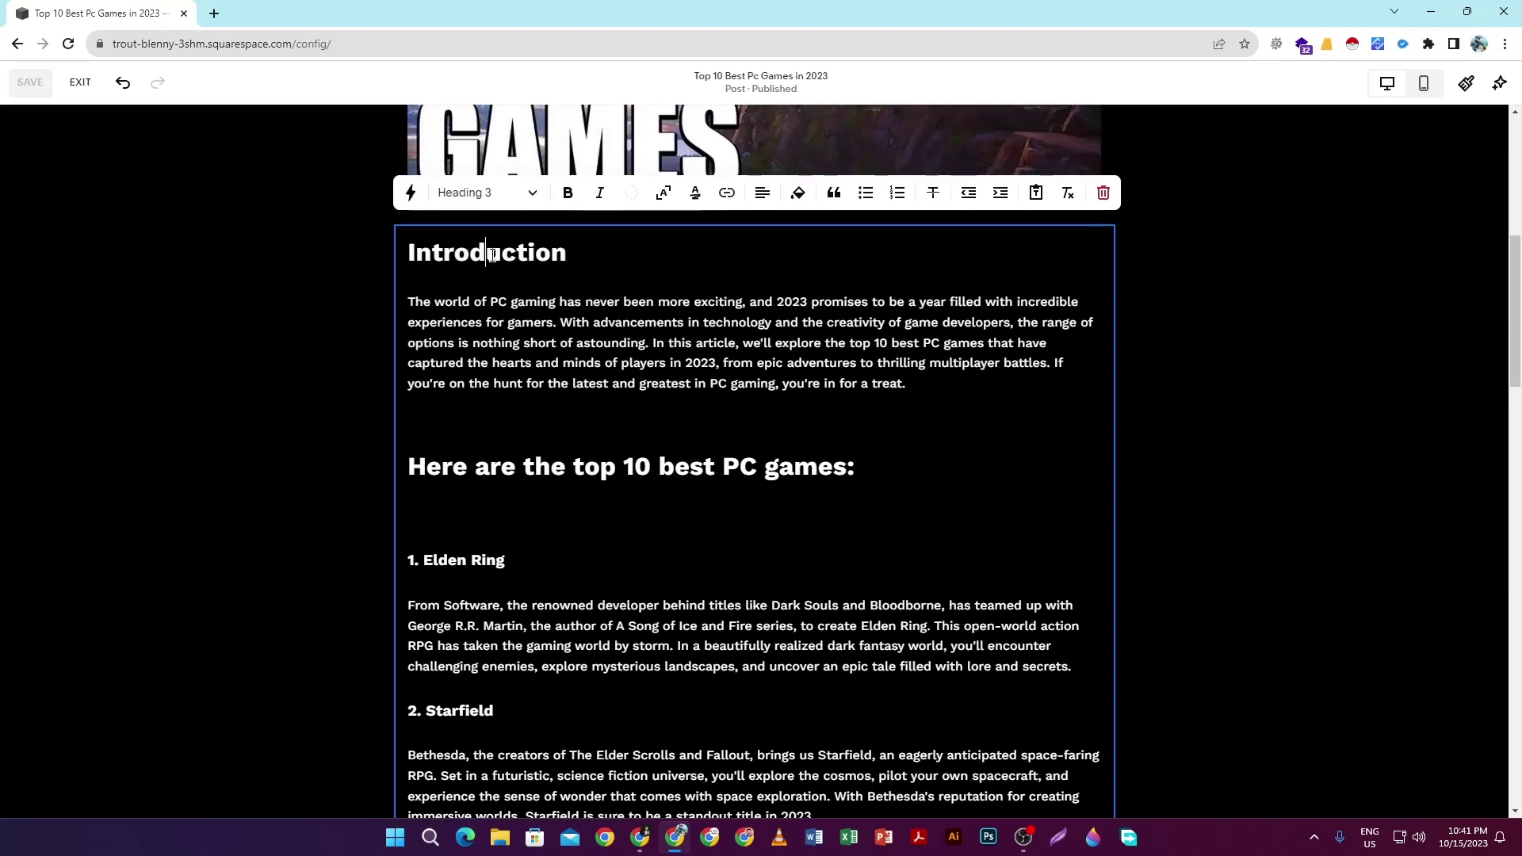
scroll(543, 430, down, 1)
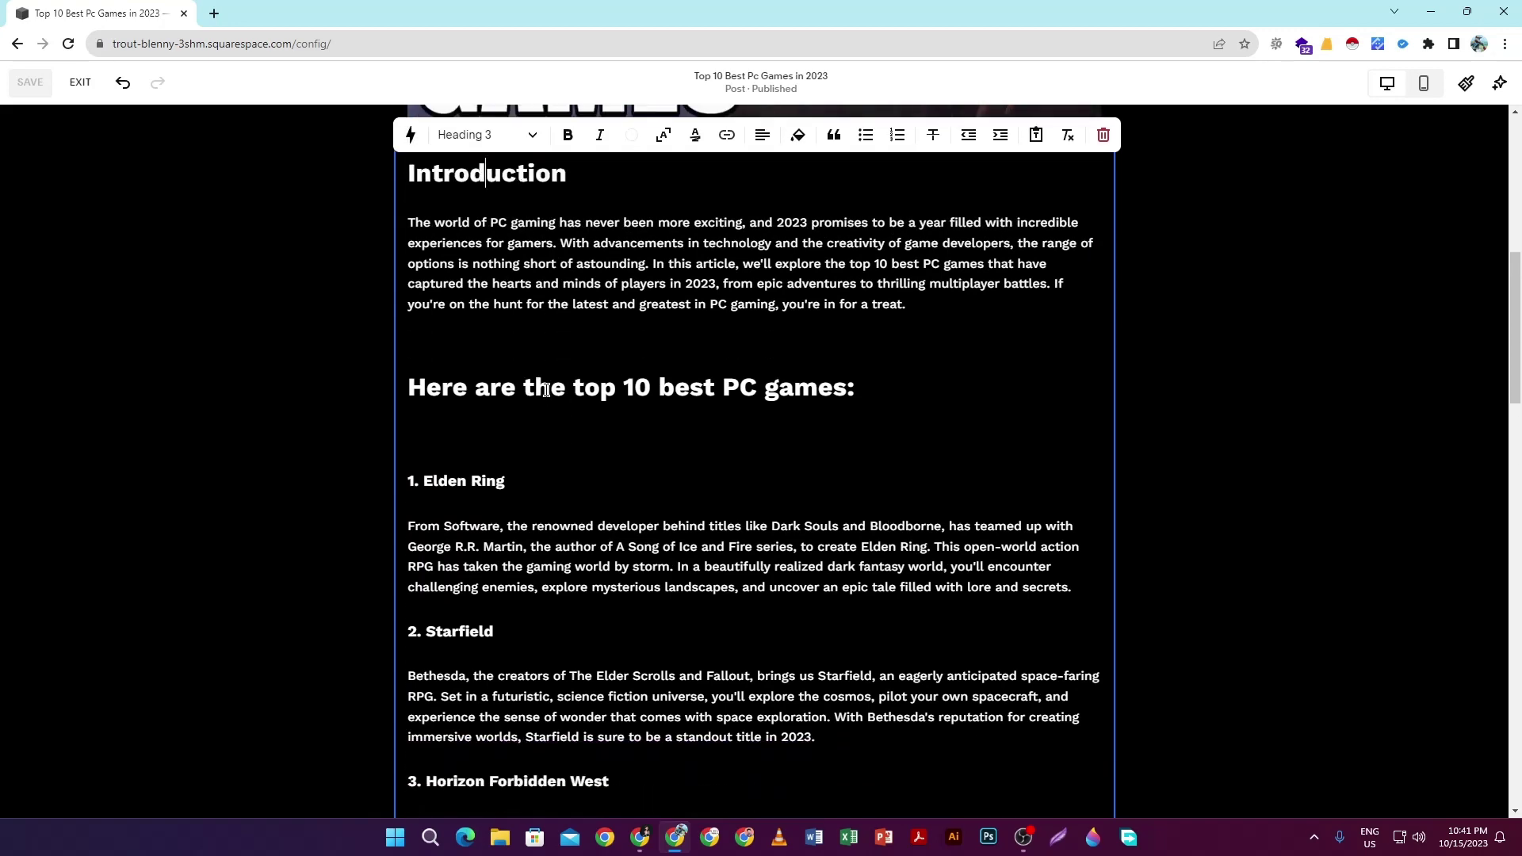
scroll(534, 415, down, 1)
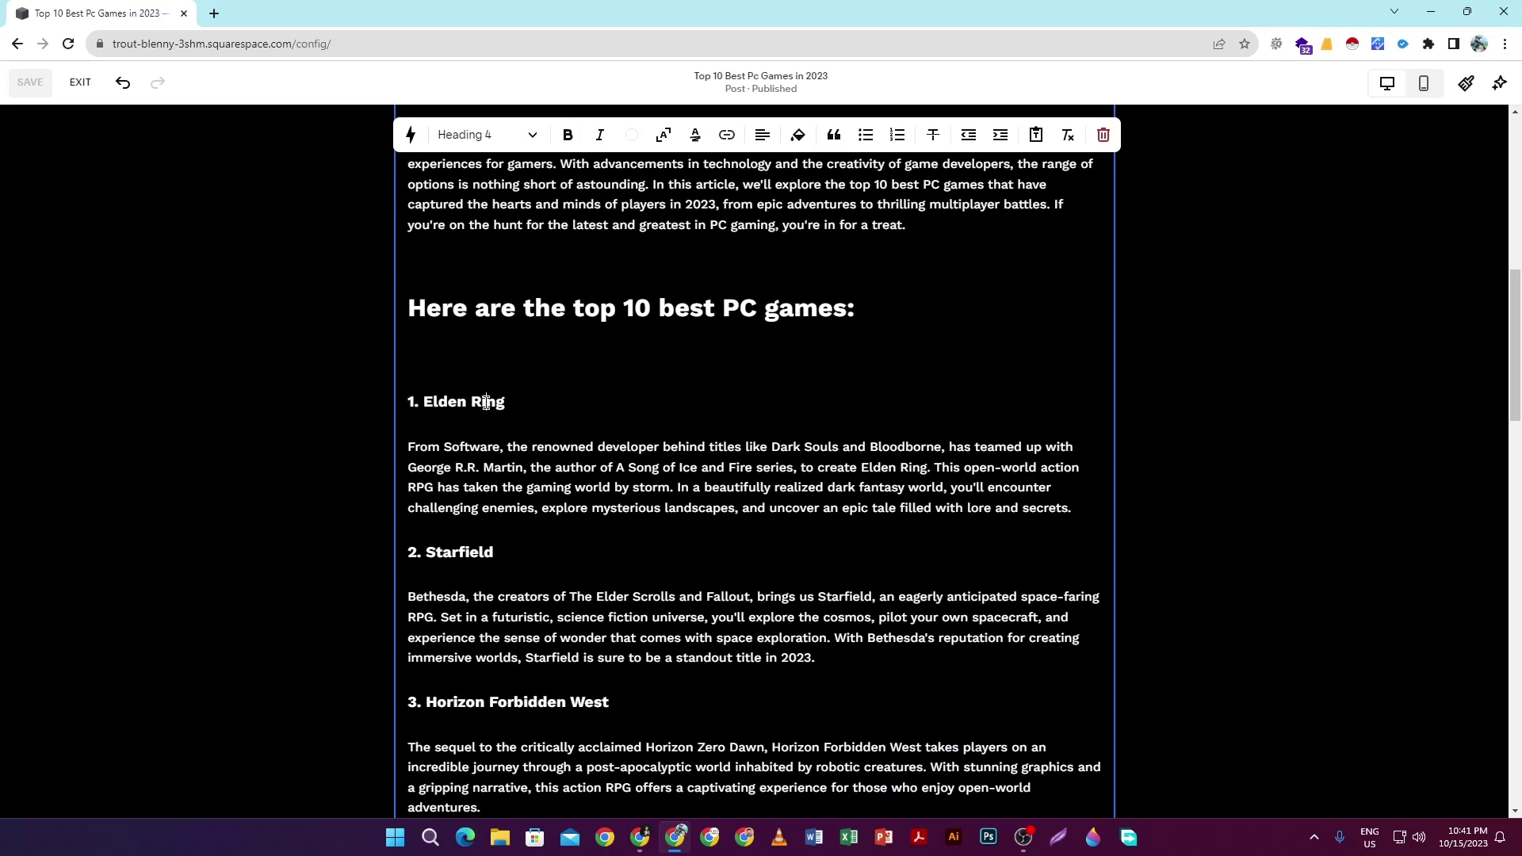
scroll(551, 401, down, 1)
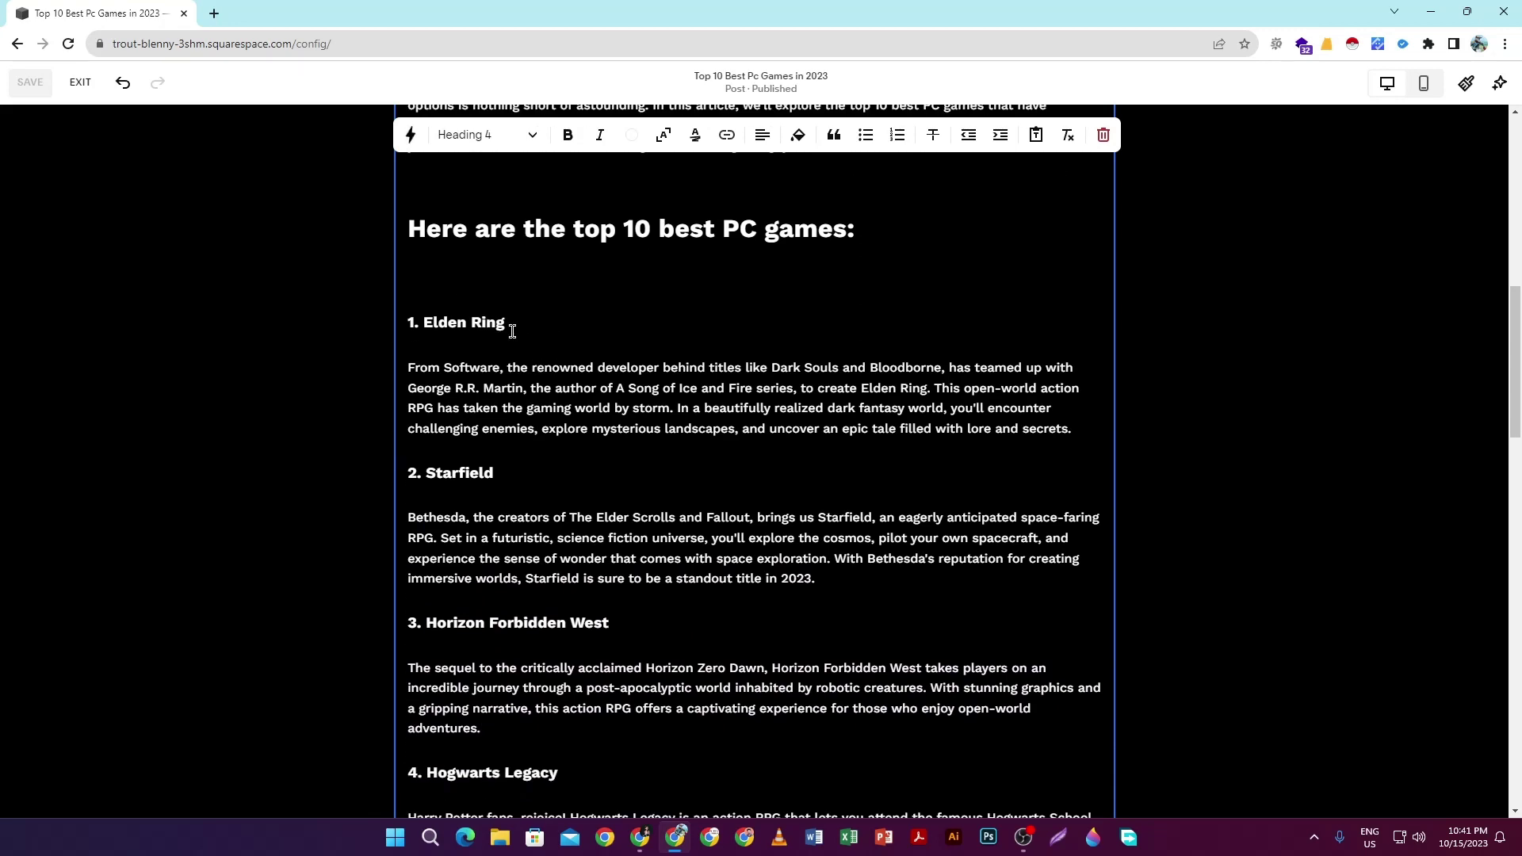
drag(511, 323, 417, 323)
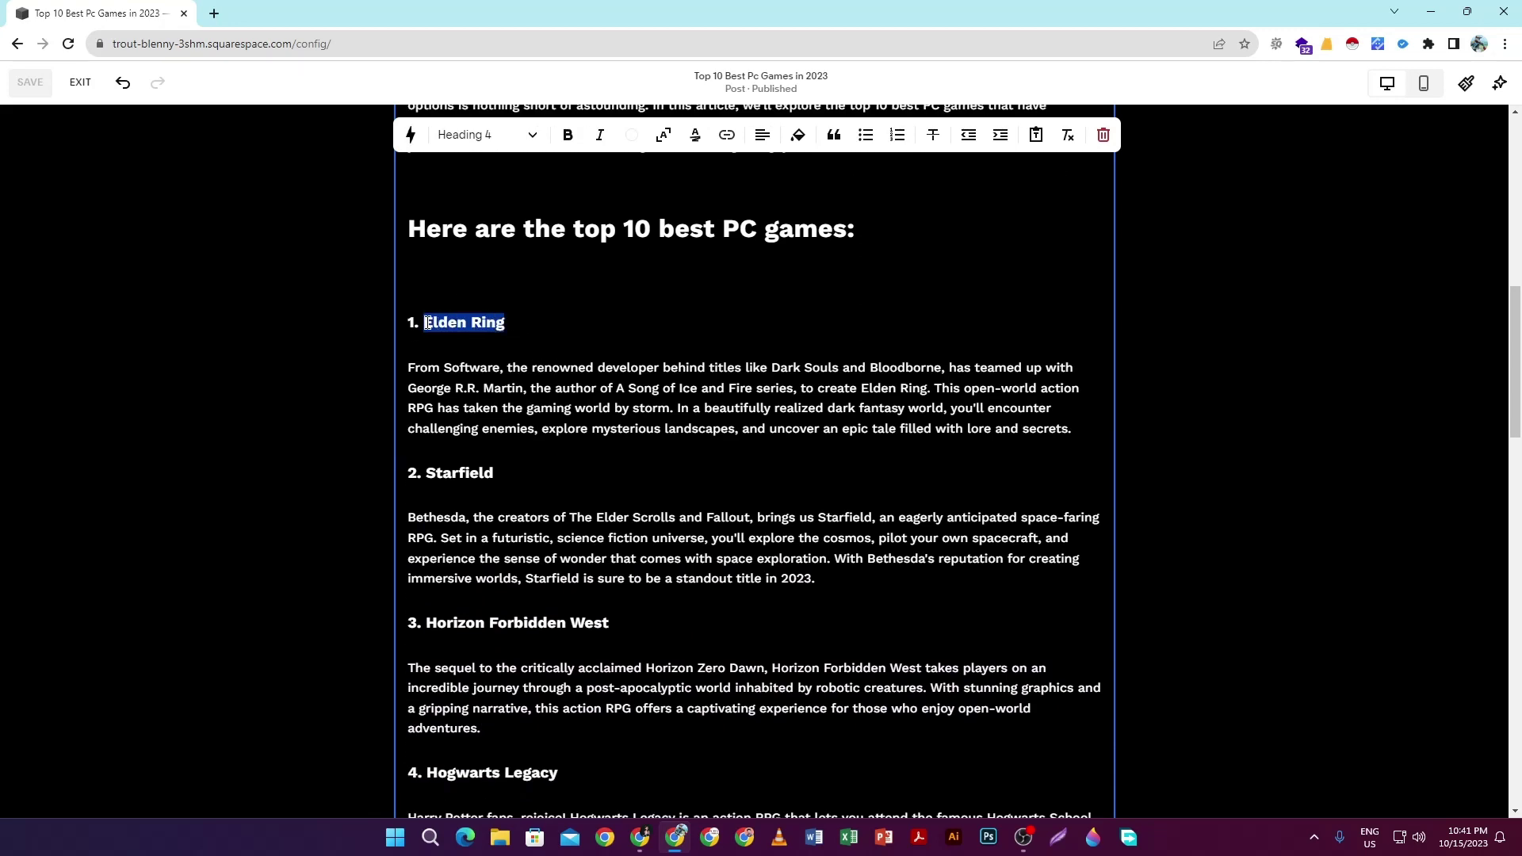
Step: Highlight the "Elden Ring" game name in the list and look over the numbered game headings below it
click(512, 321)
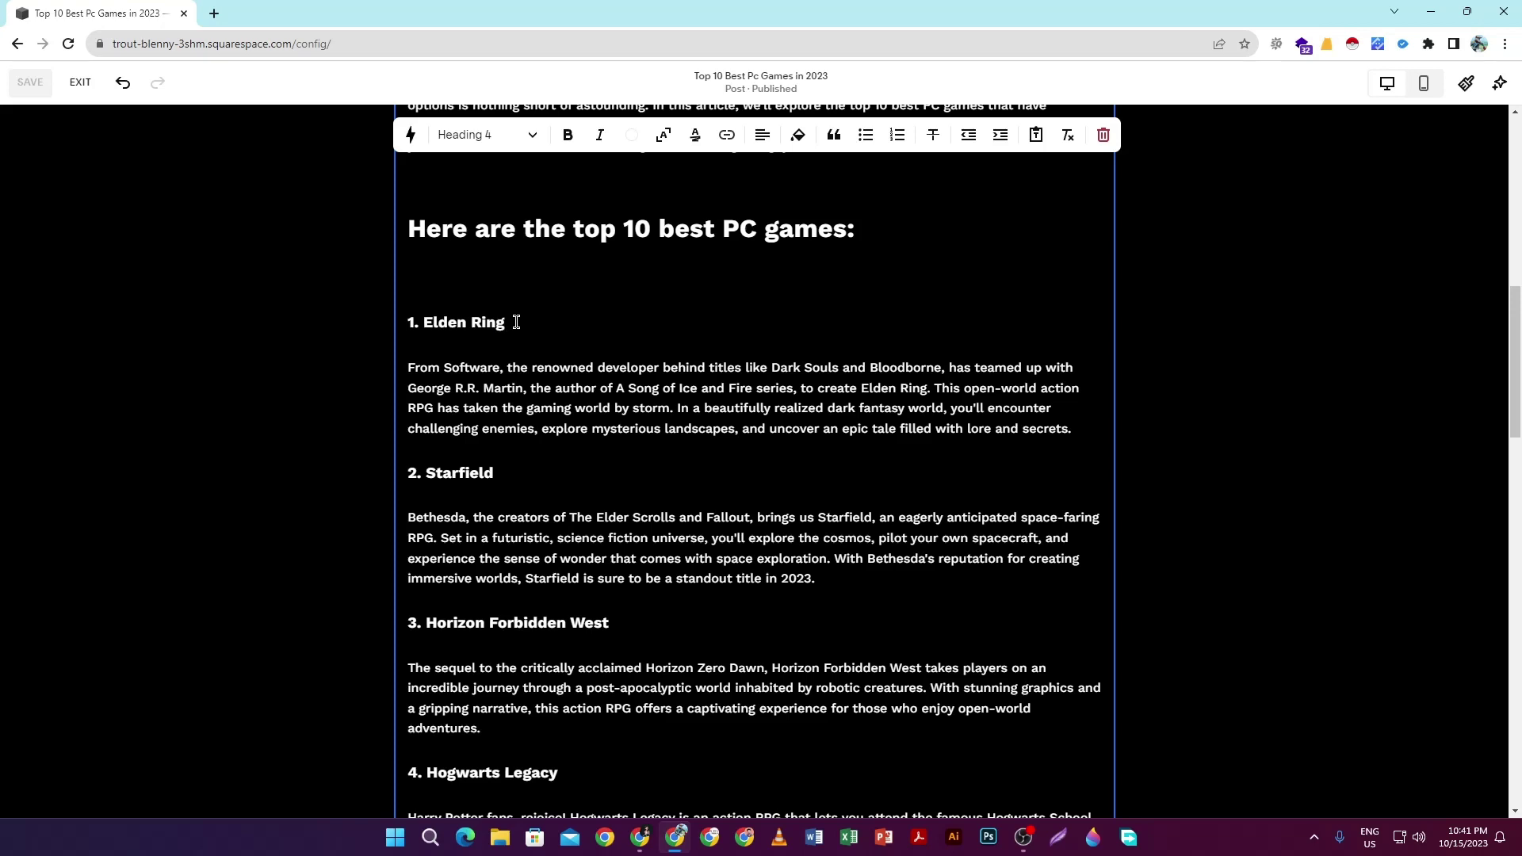
drag(507, 323, 435, 324)
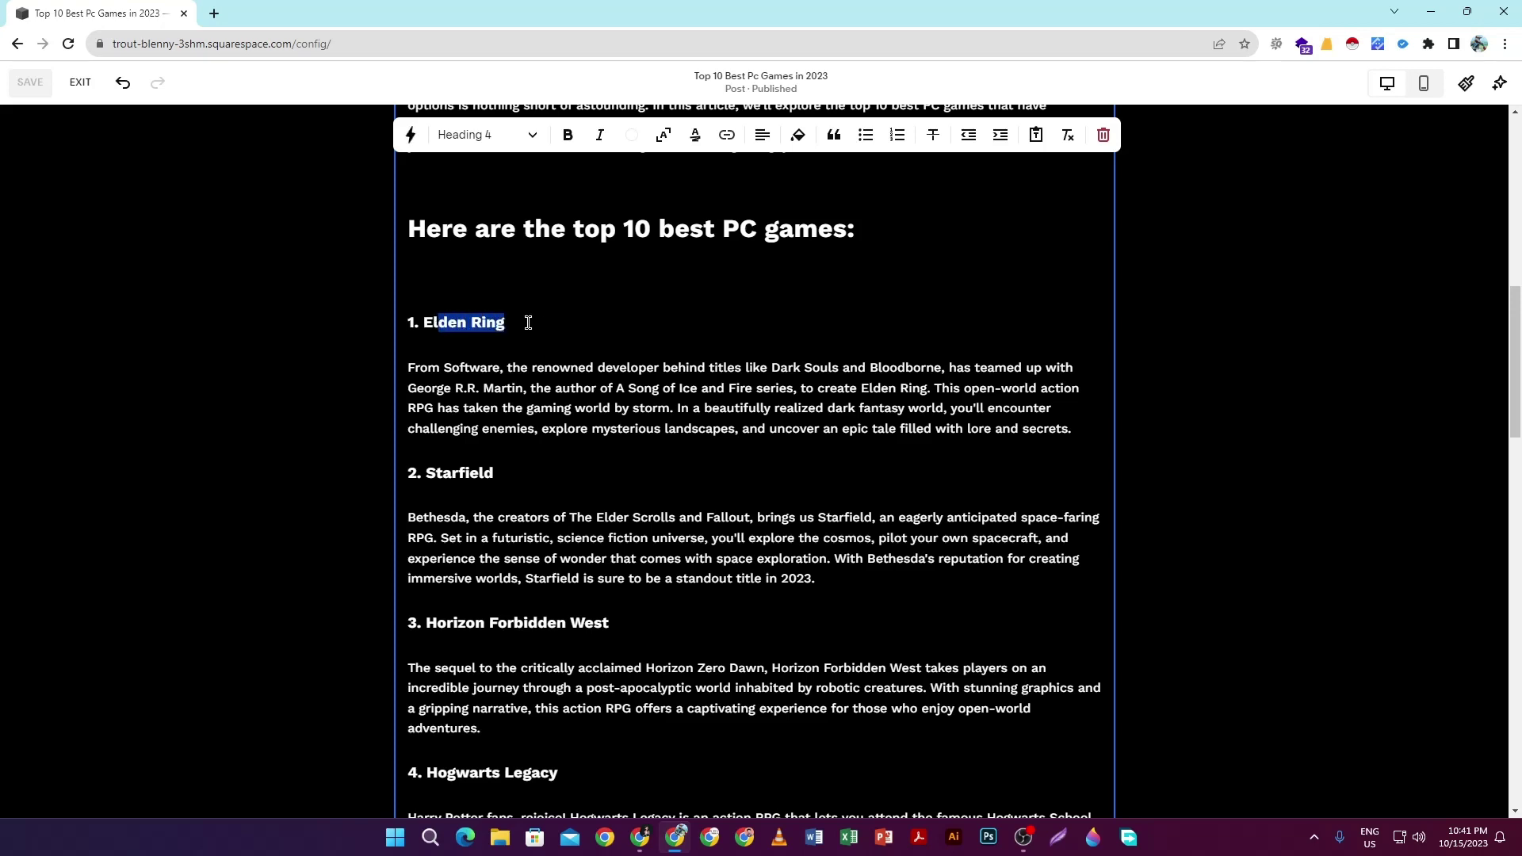
click(527, 323)
scroll(561, 332, down, 2)
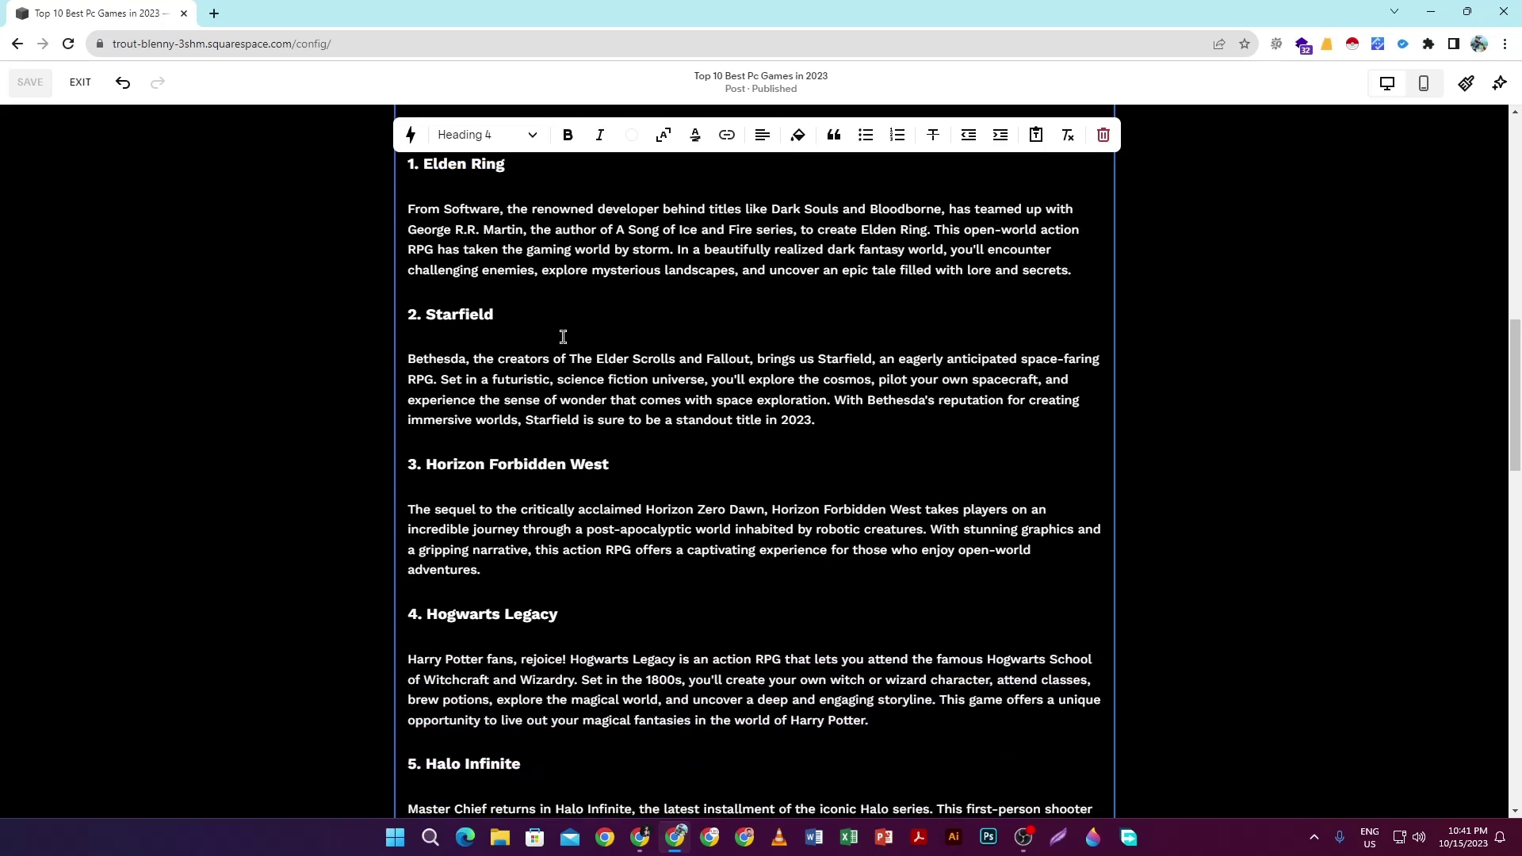
scroll(558, 343, down, 1)
scroll(584, 238, up, 1)
scroll(657, 311, up, 2)
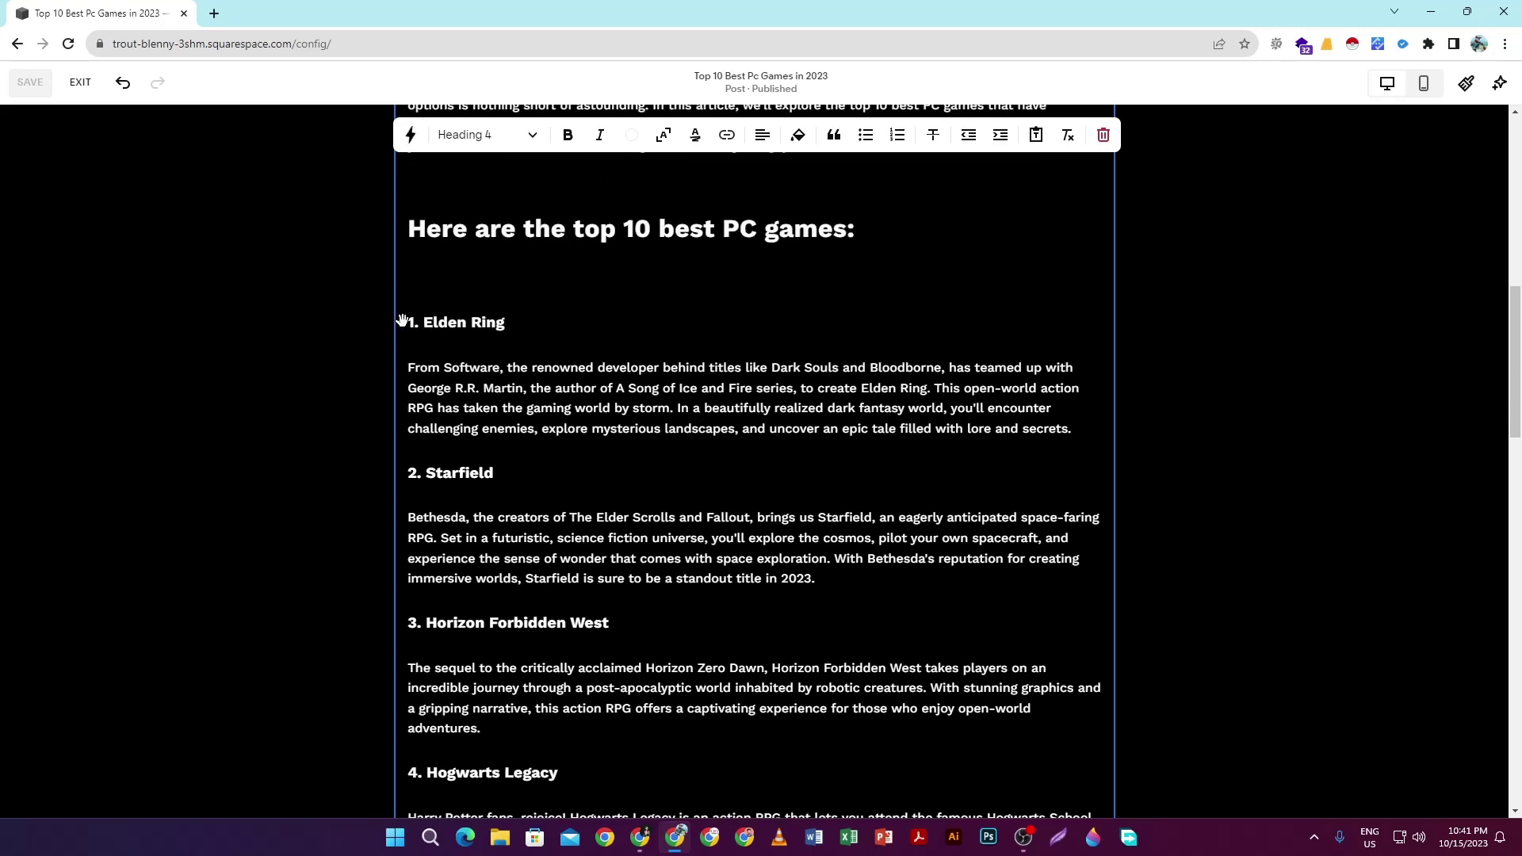
Step: Compare the text style of the "1. Elden Ring" heading with that of the description paragraph beneath it
drag(408, 329, 473, 324)
drag(534, 385, 642, 431)
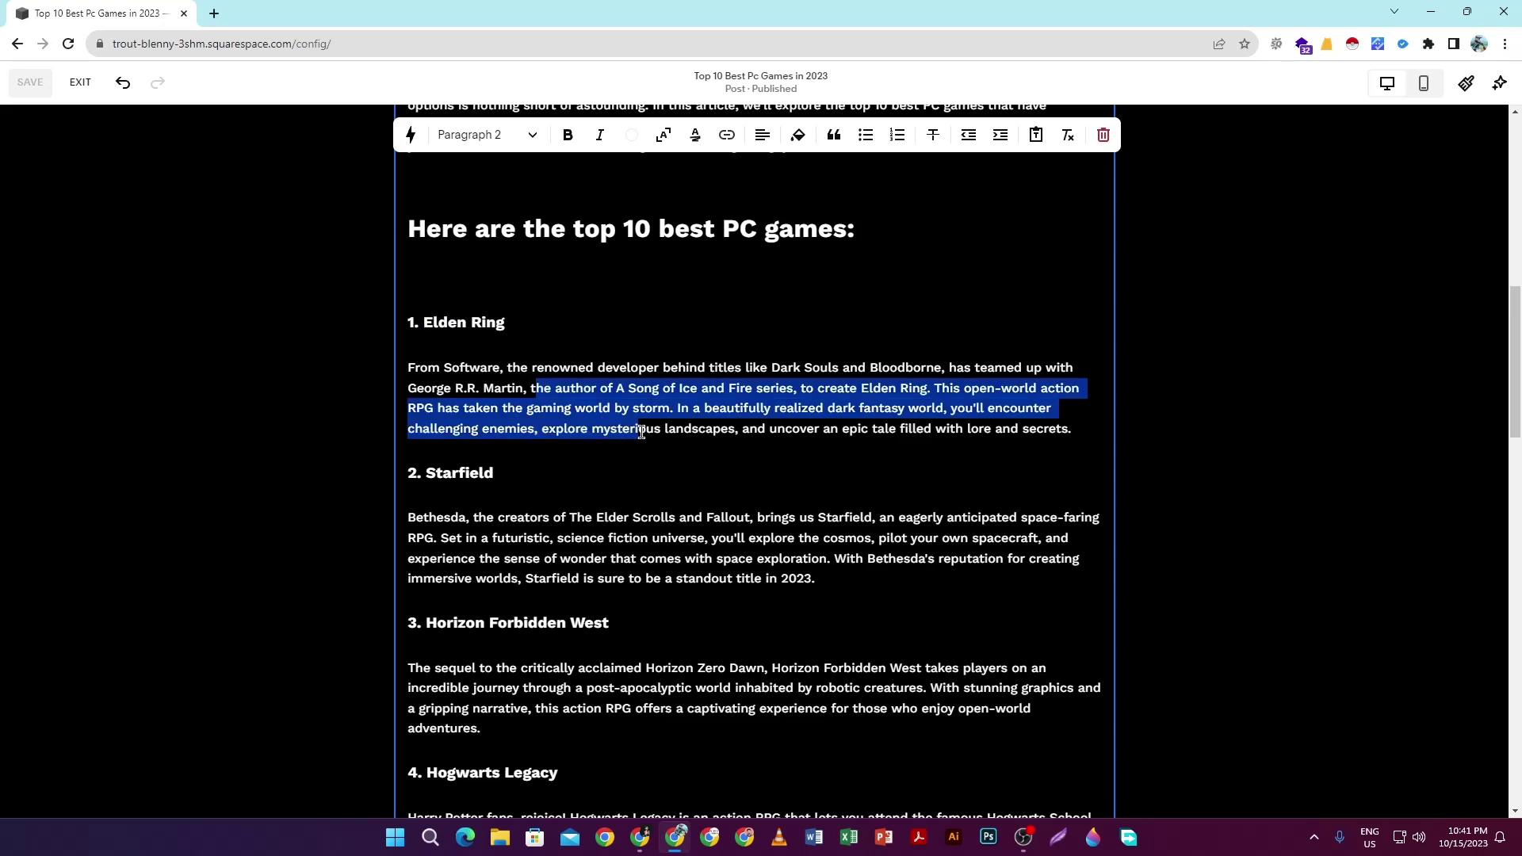
drag(523, 324, 462, 318)
click(600, 366)
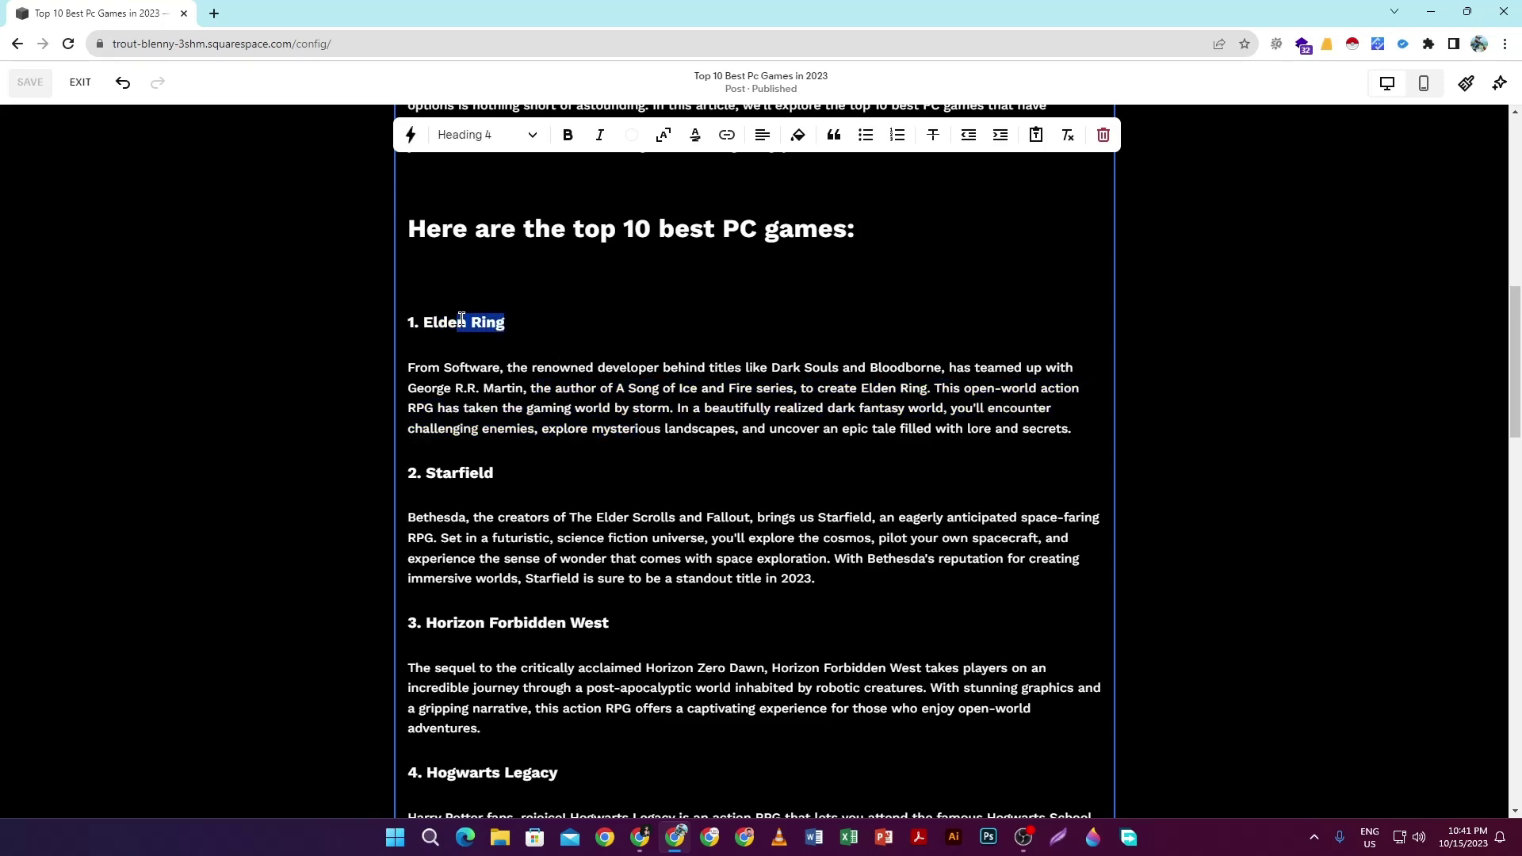
click(559, 339)
scroll(567, 340, down, 2)
scroll(568, 341, up, 2)
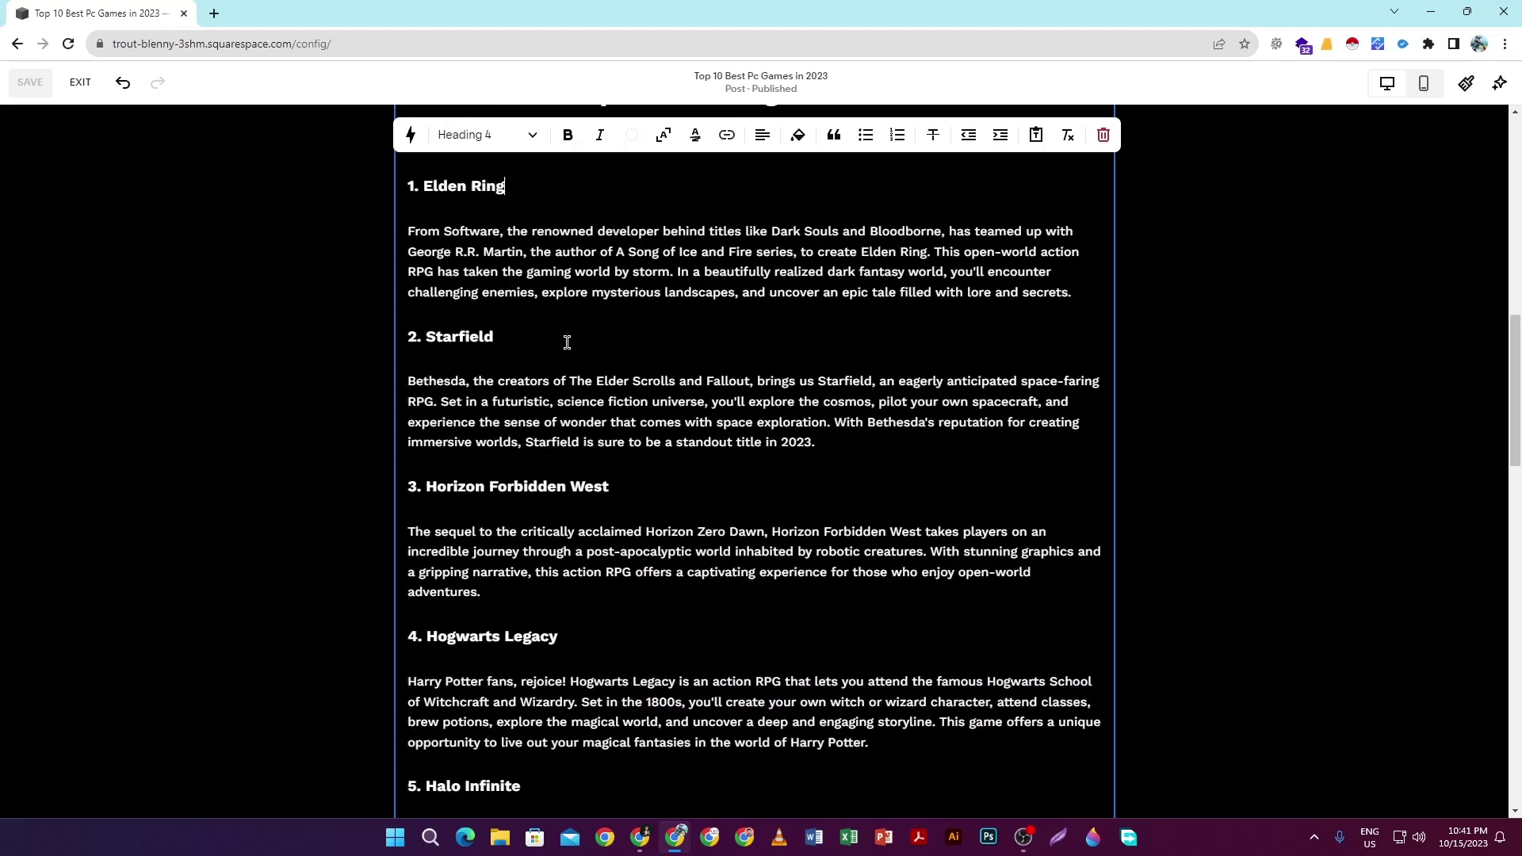
scroll(535, 339, up, 1)
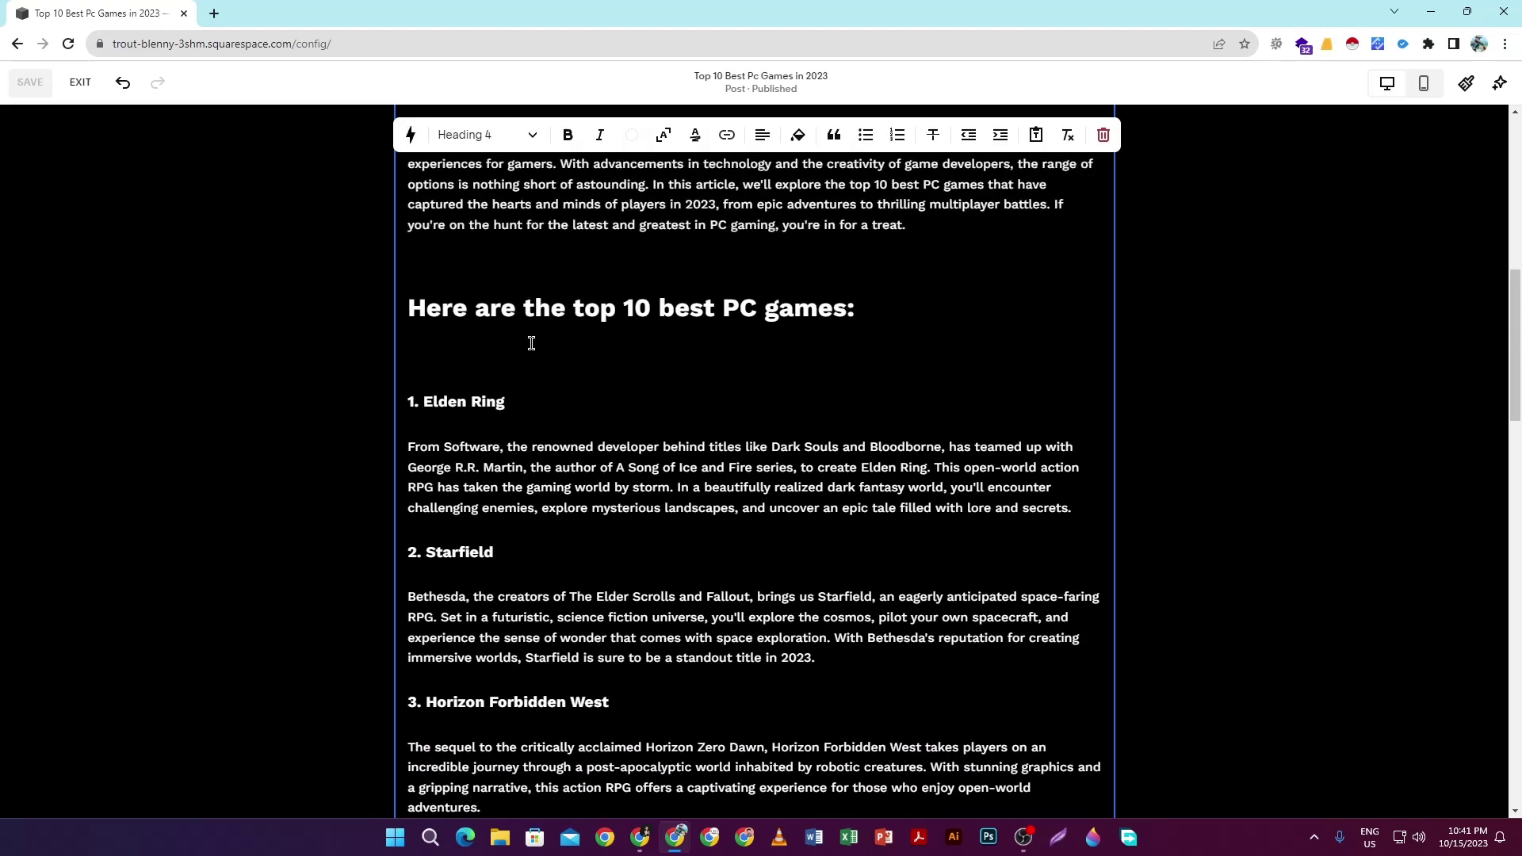
scroll(554, 407, down, 2)
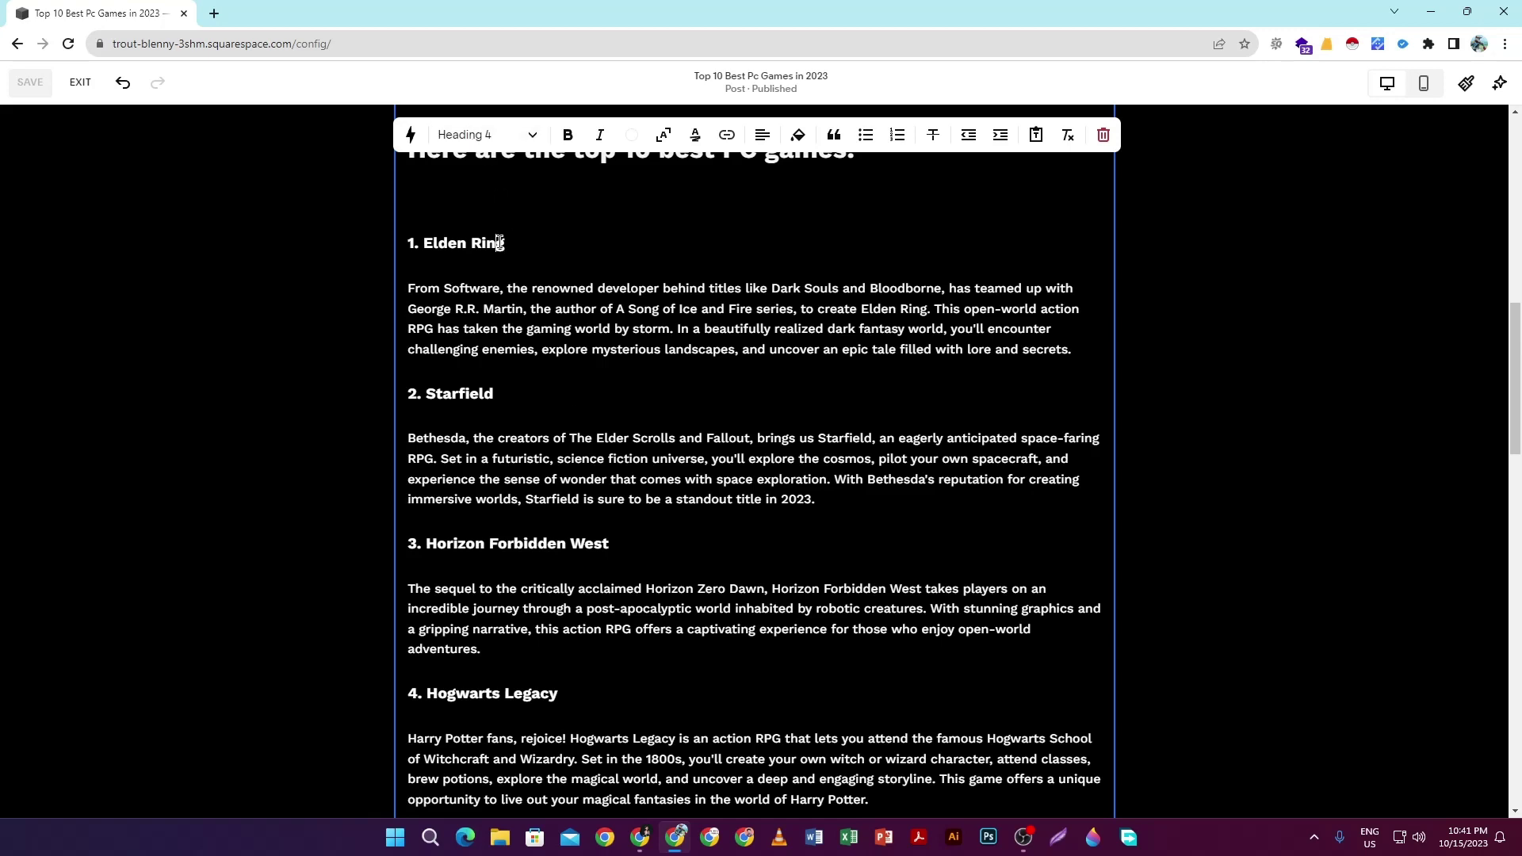
Step: View the available text styles for the game name "Elden Ring" and leave its style as it is
drag(500, 243, 423, 243)
click(484, 135)
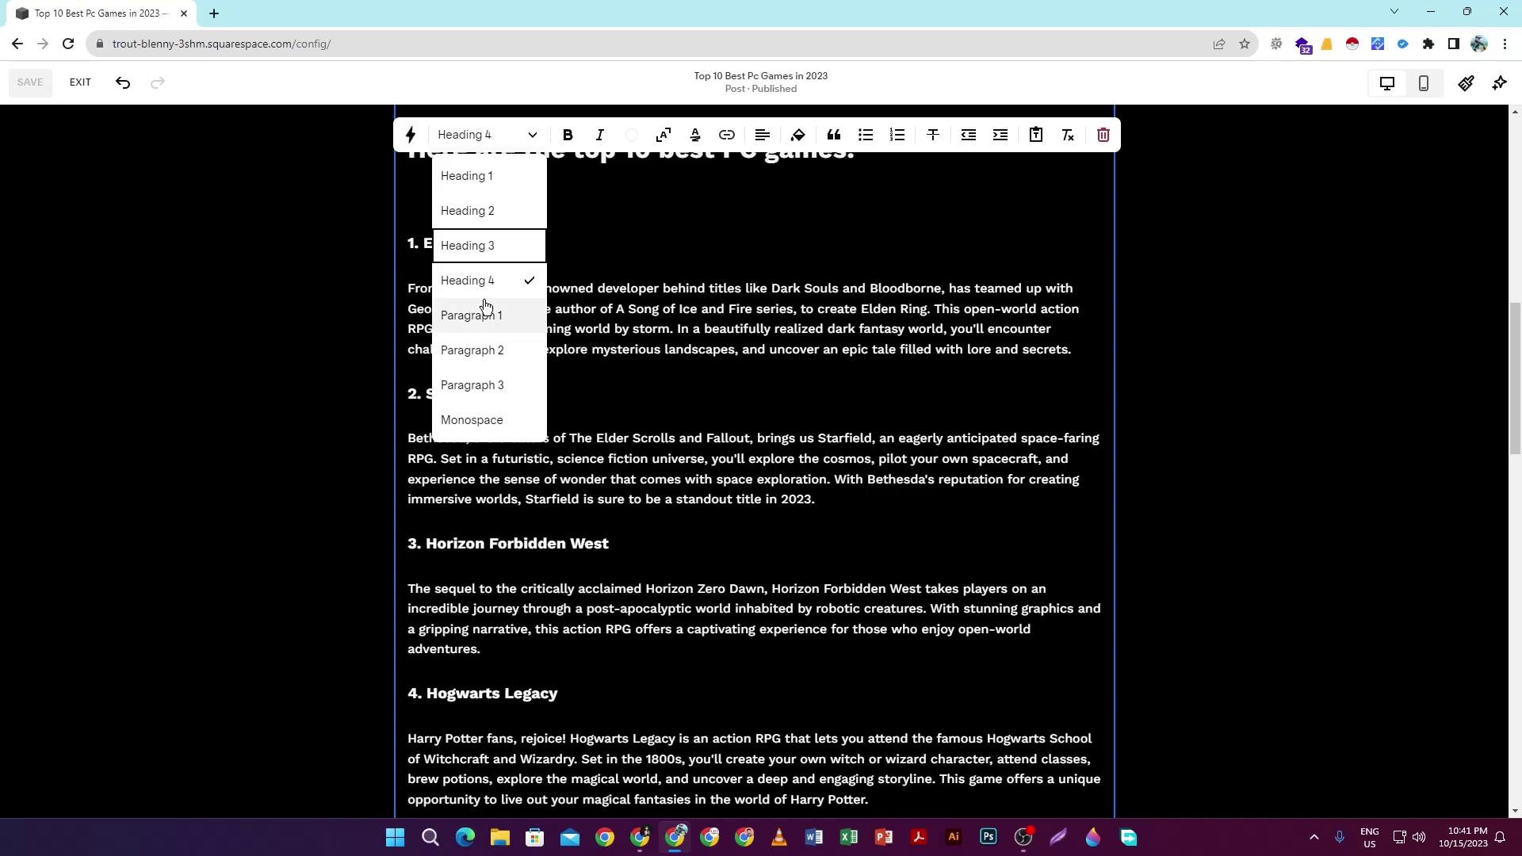
key(Escape)
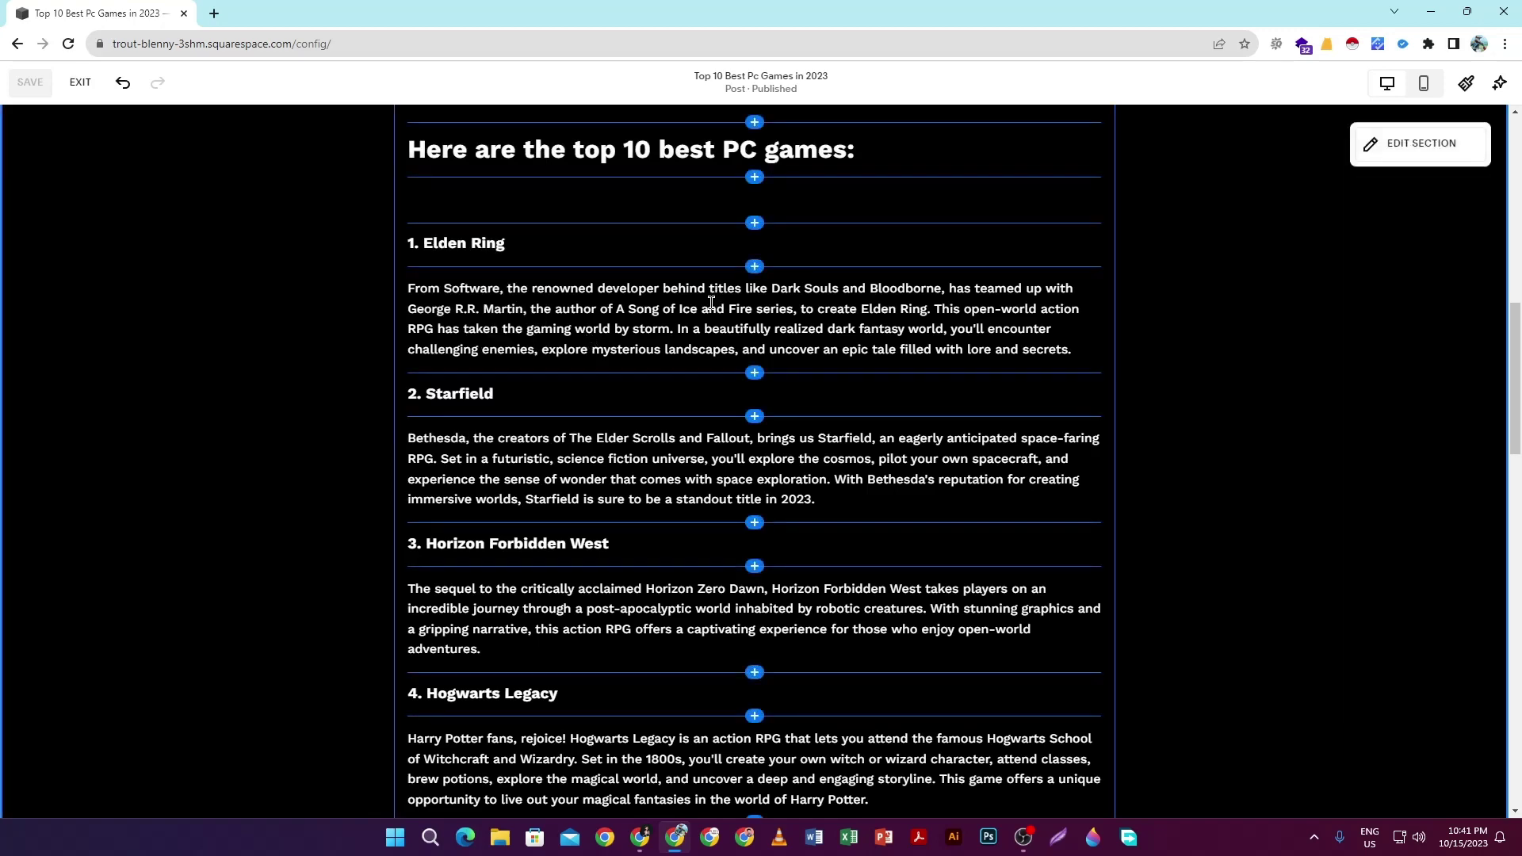
Step: Review the headings from "Introduction" through the ten numbered games and check the text style of "Conclusion"
scroll(587, 297, up, 2)
scroll(648, 249, up, 1)
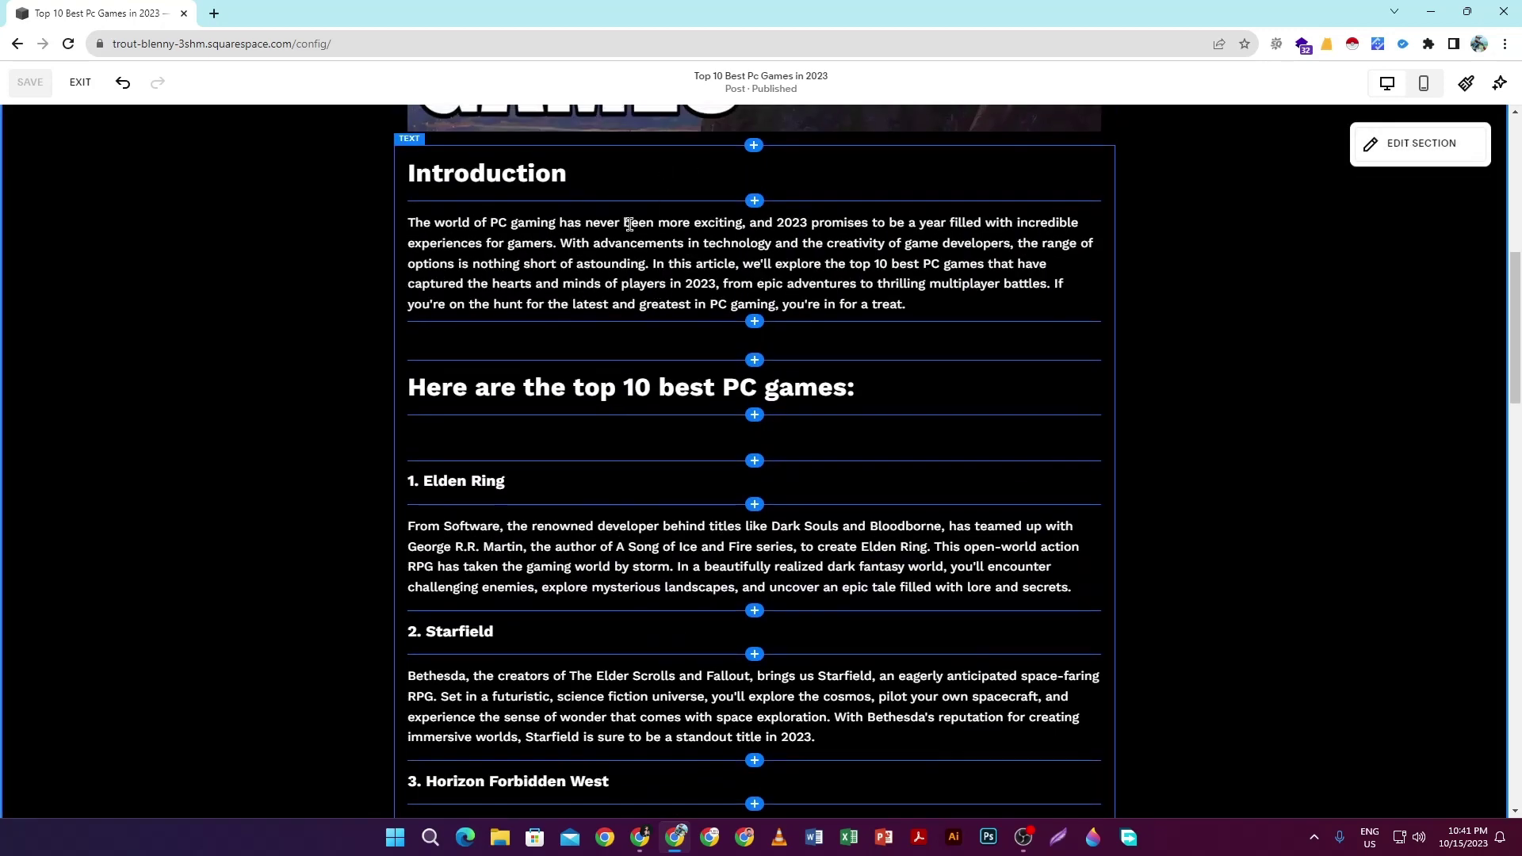
scroll(599, 331, down, 1)
scroll(563, 275, up, 1)
scroll(634, 359, down, 2)
click(630, 492)
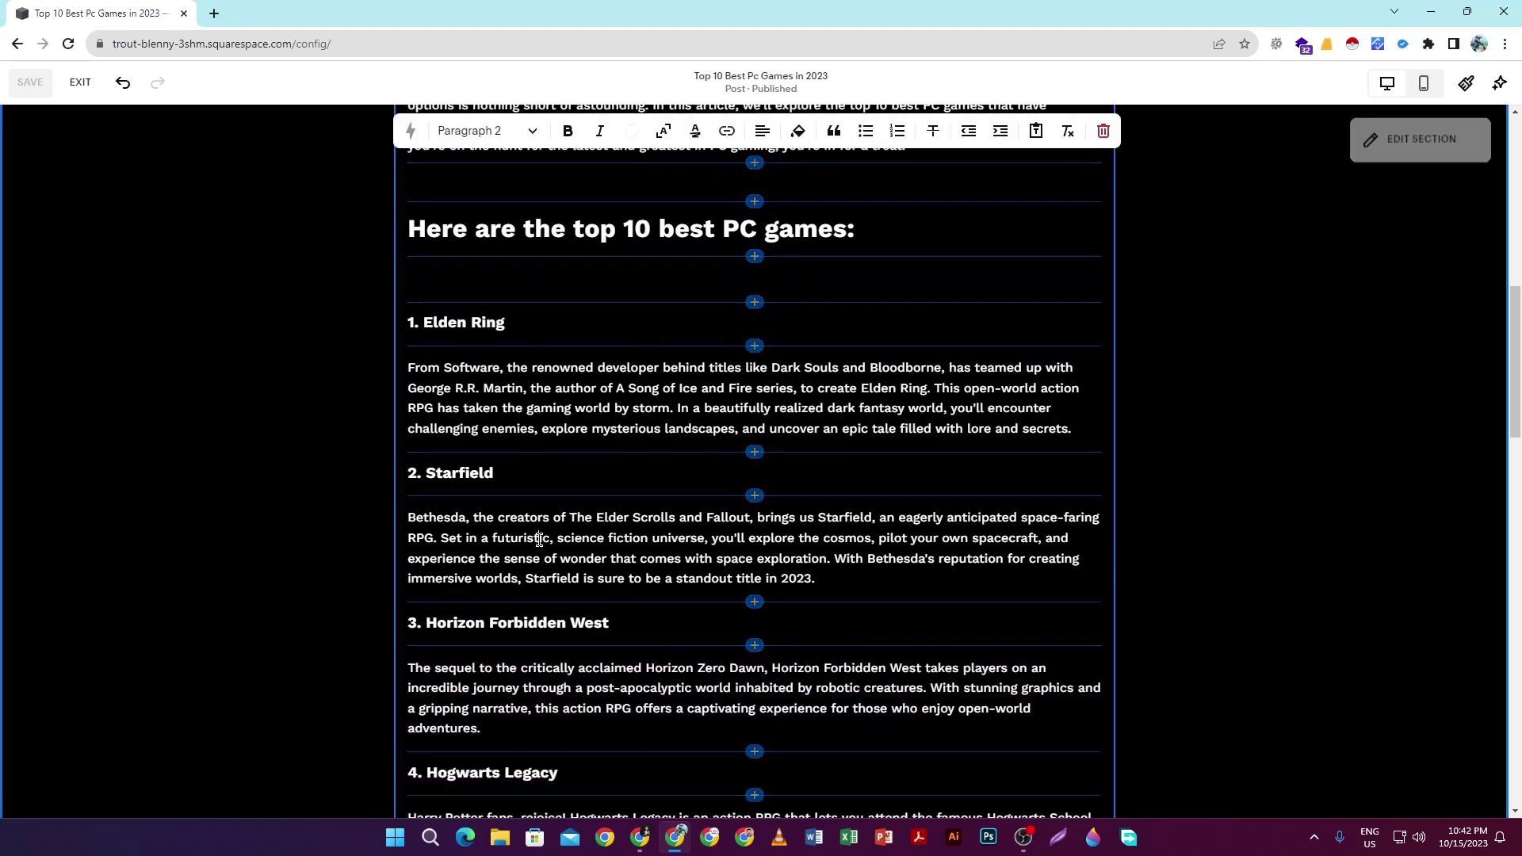
scroll(626, 512, down, 3)
scroll(626, 513, down, 6)
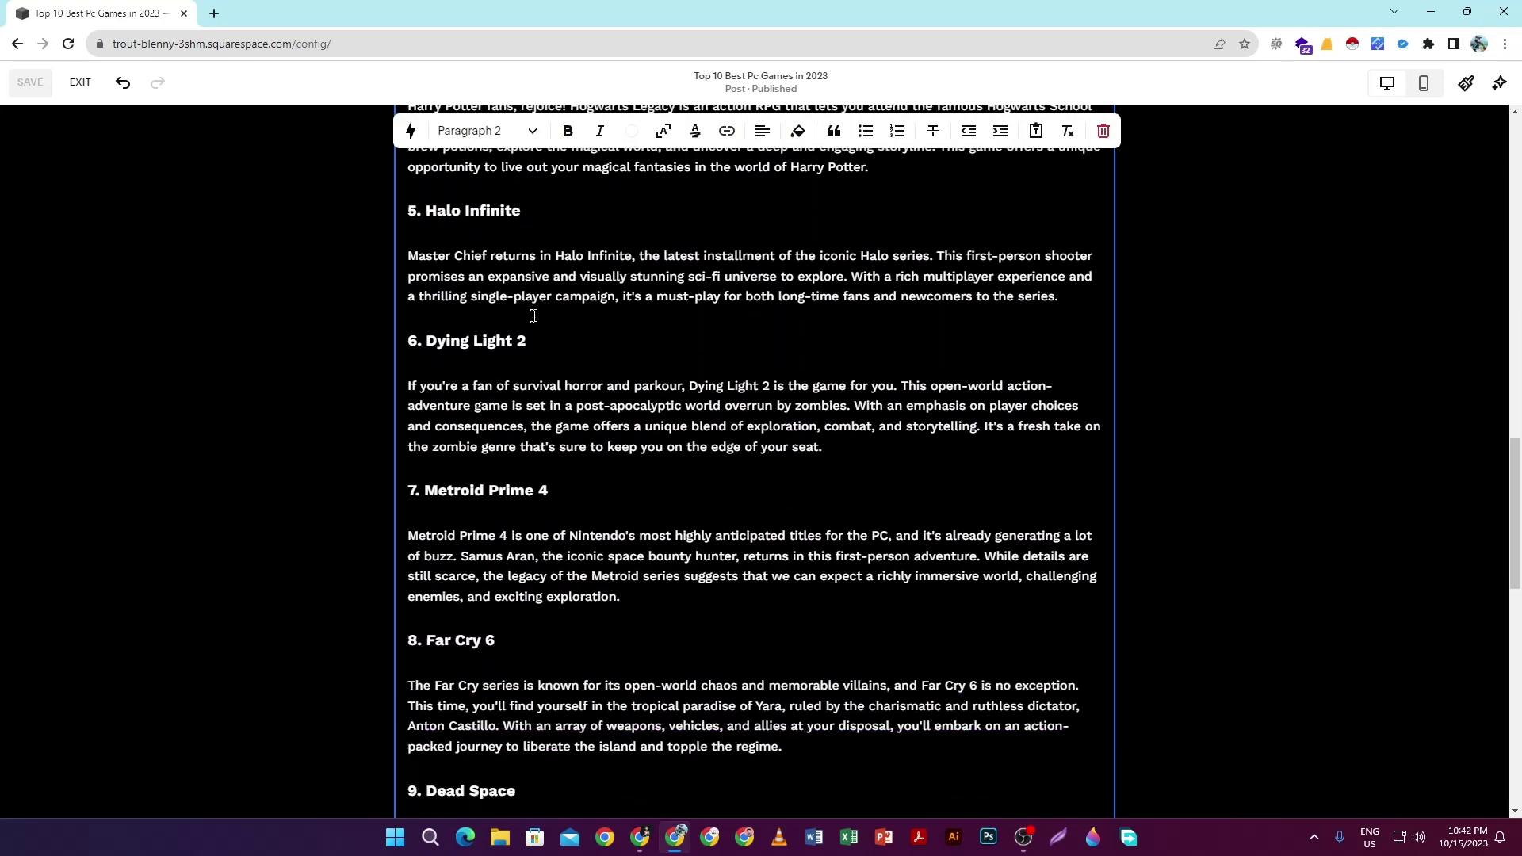
scroll(623, 486, down, 3)
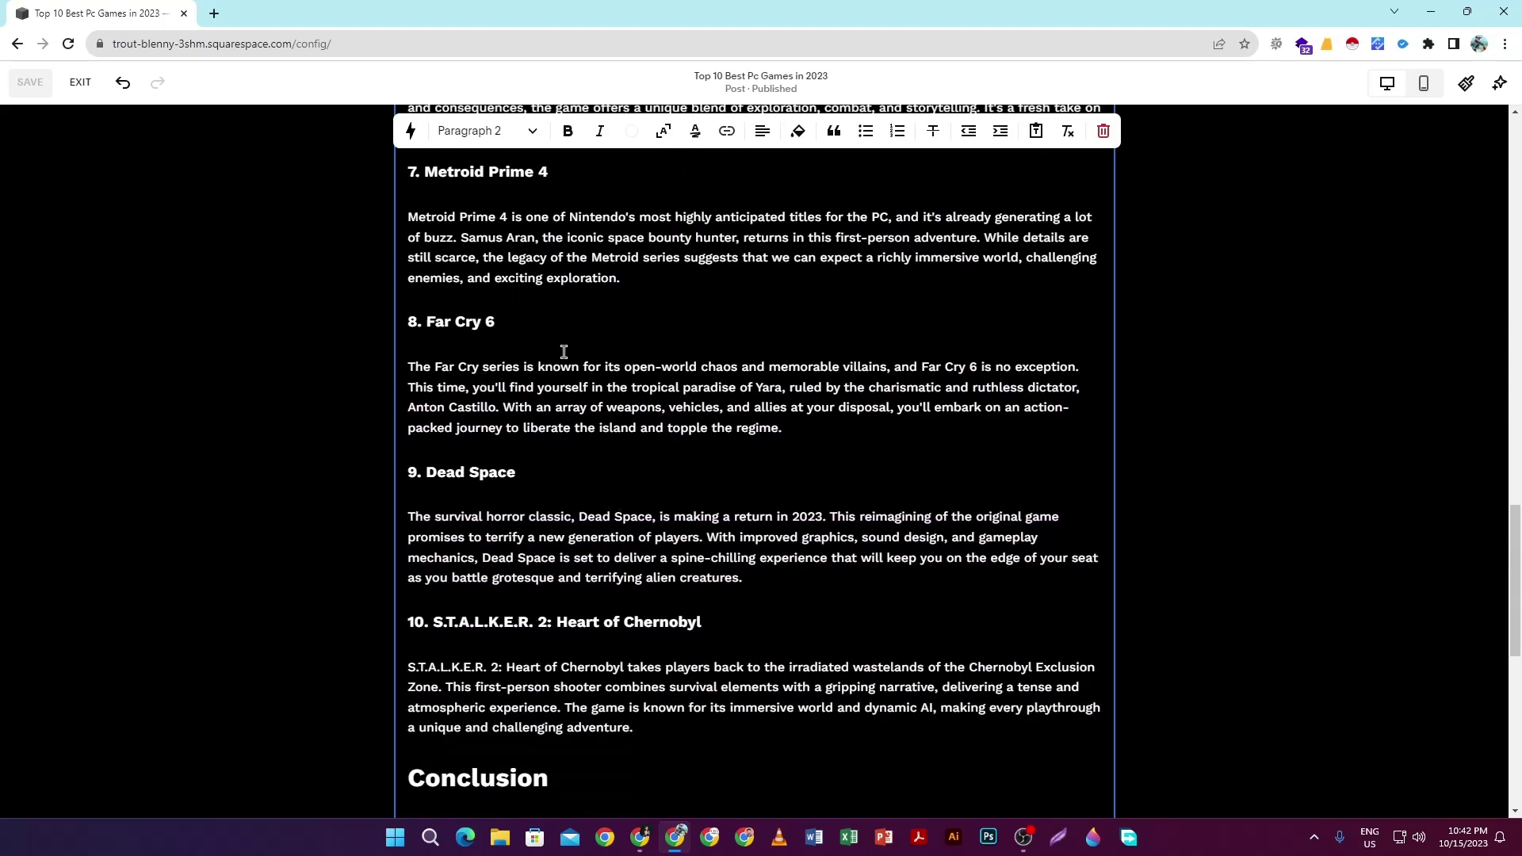
scroll(563, 350, down, 4)
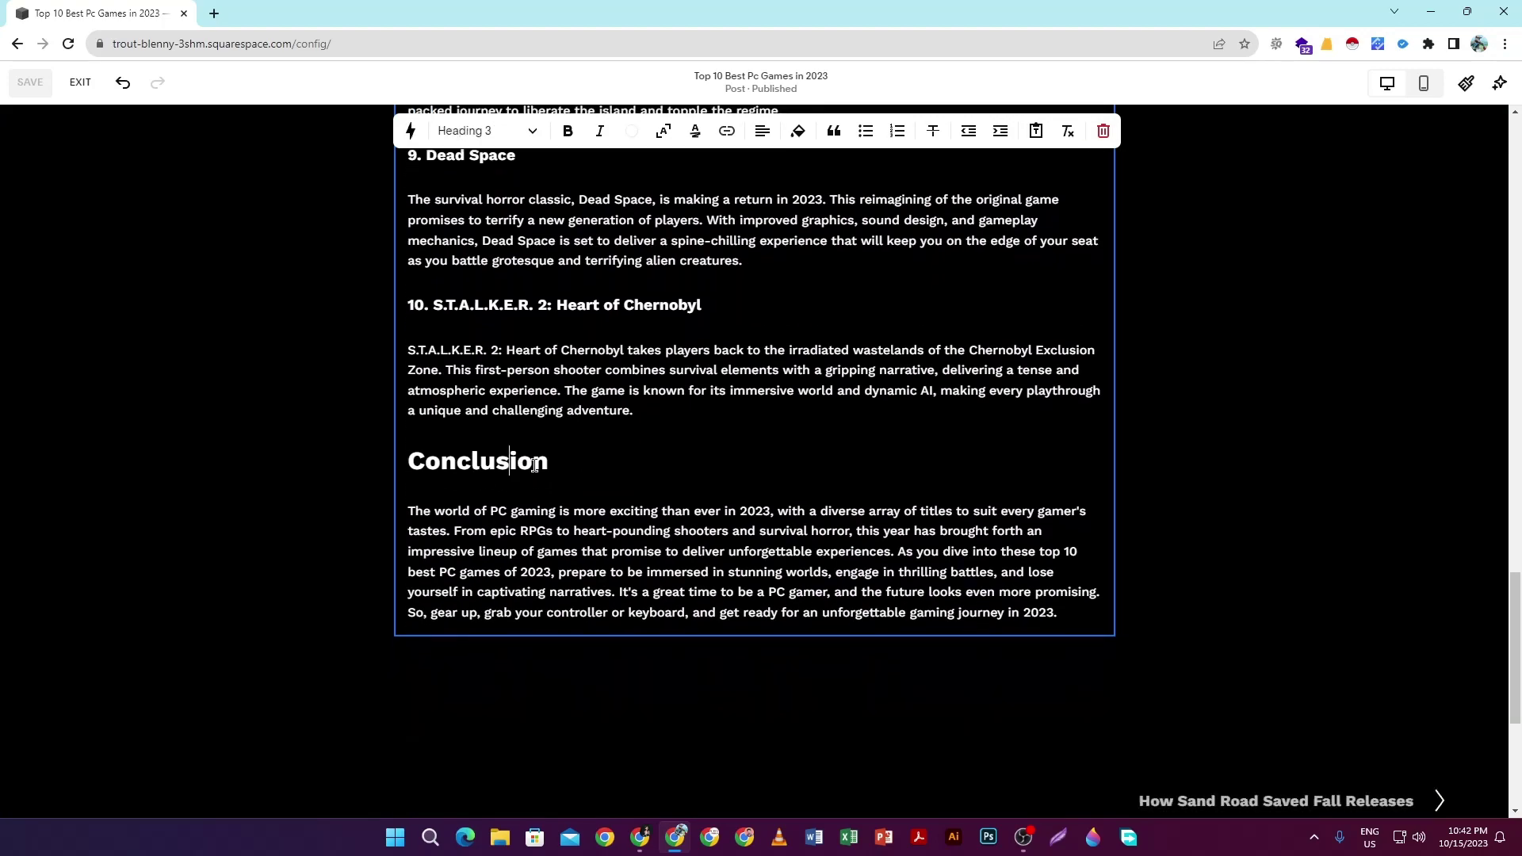
Step: Compare the text style of the "Introduction" heading with that of the "Conclusion" heading
scroll(536, 462, up, 11)
scroll(555, 442, up, 10)
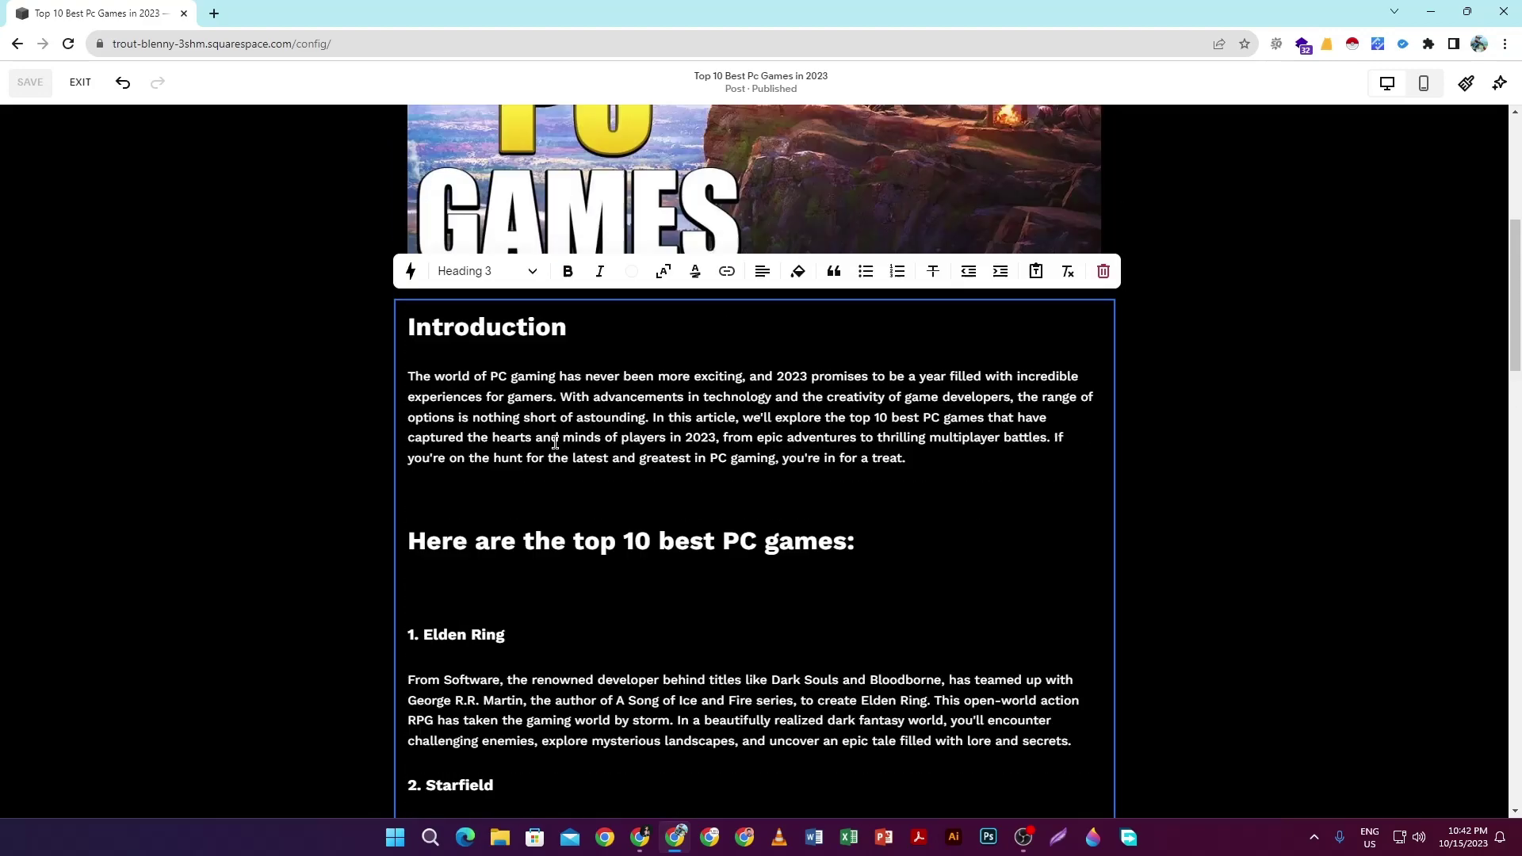
scroll(555, 516, down, 2)
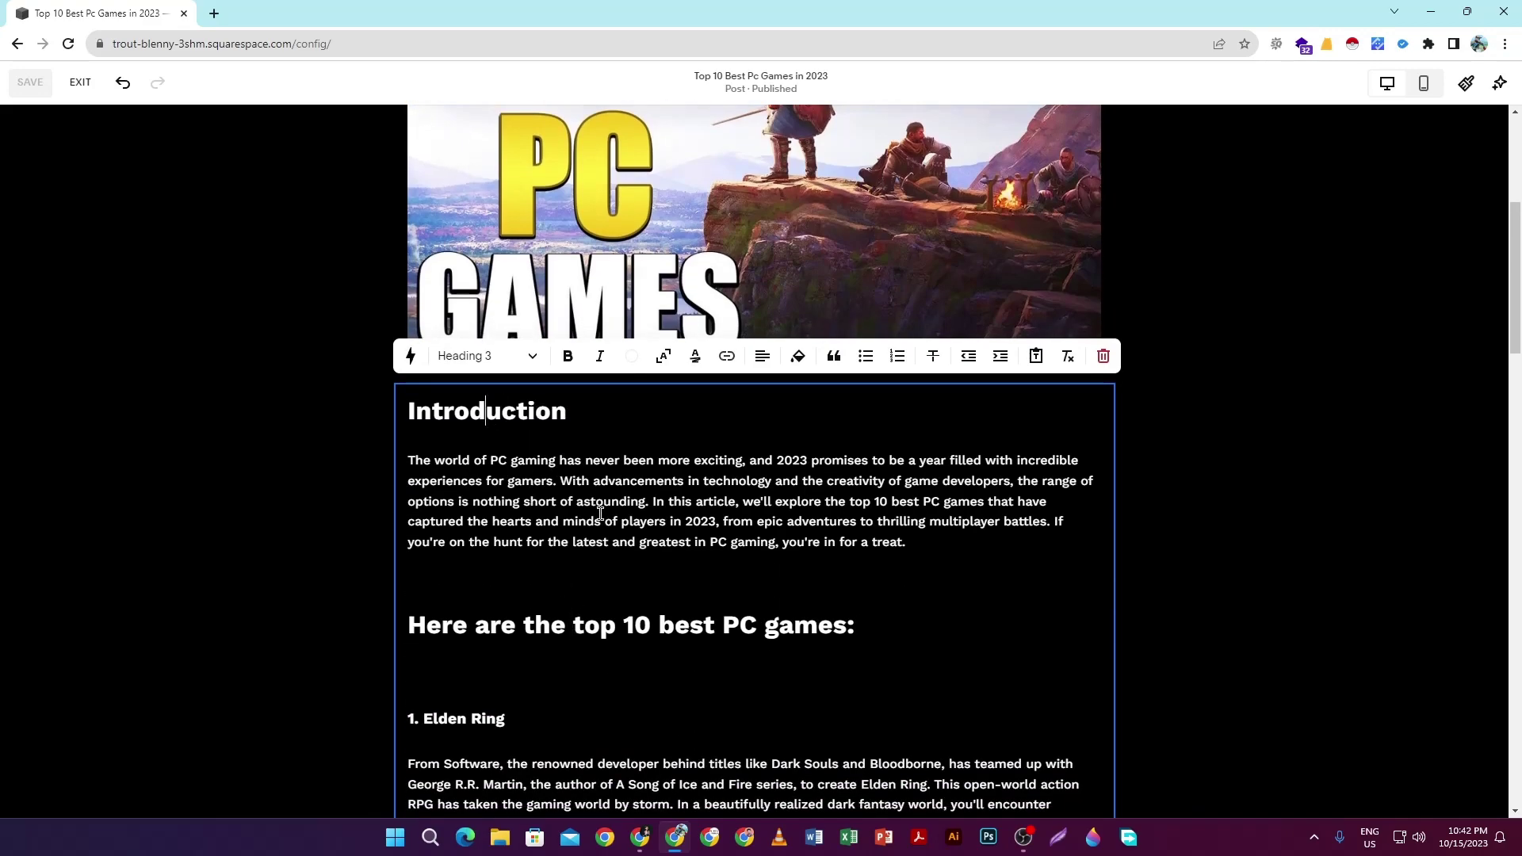
scroll(552, 552, down, 20)
scroll(551, 553, down, 1)
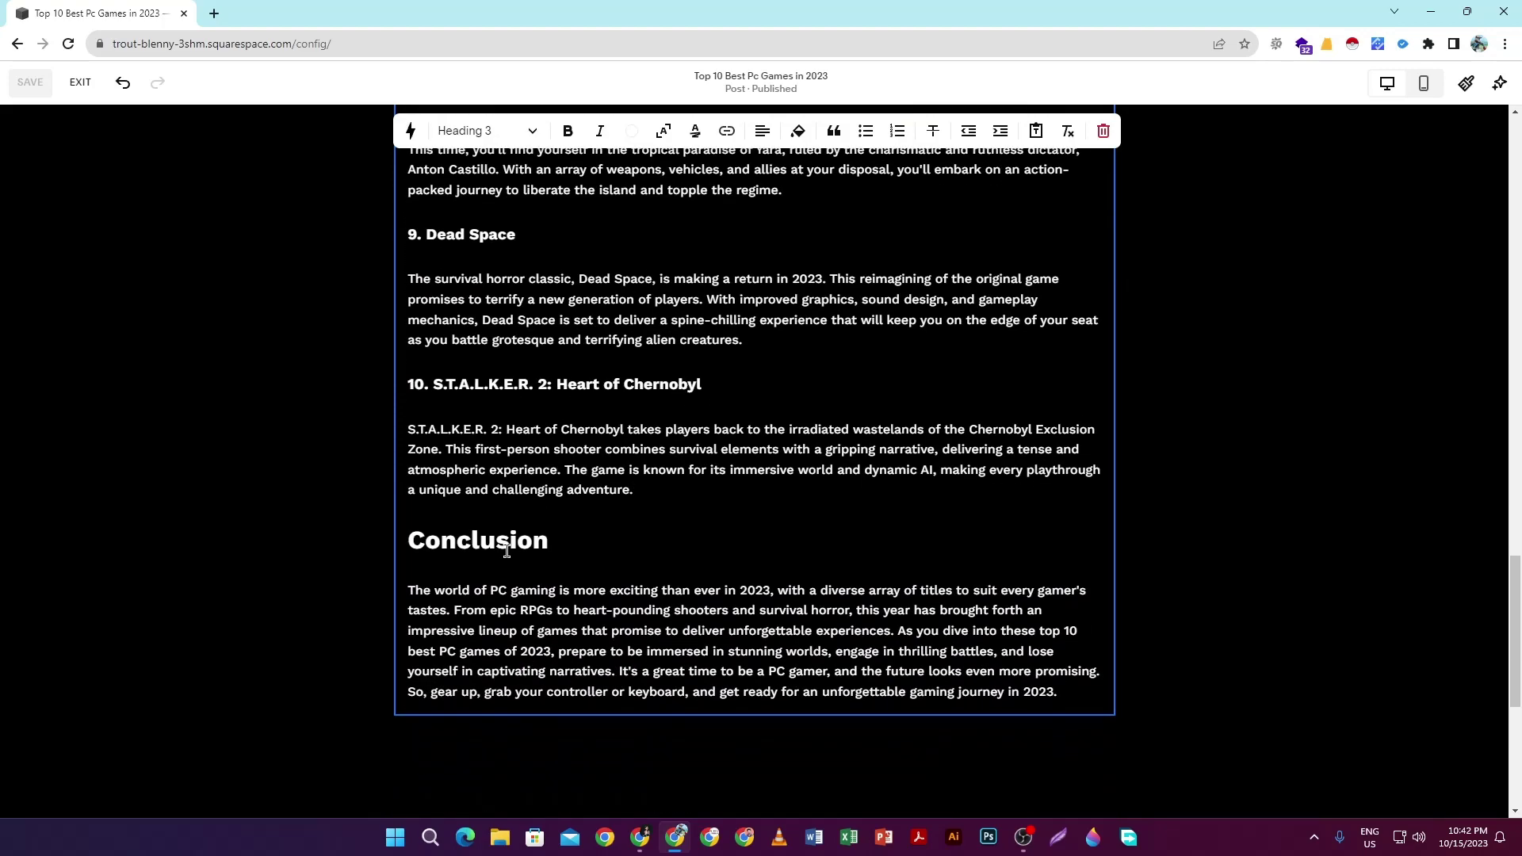
scroll(655, 469, up, 4)
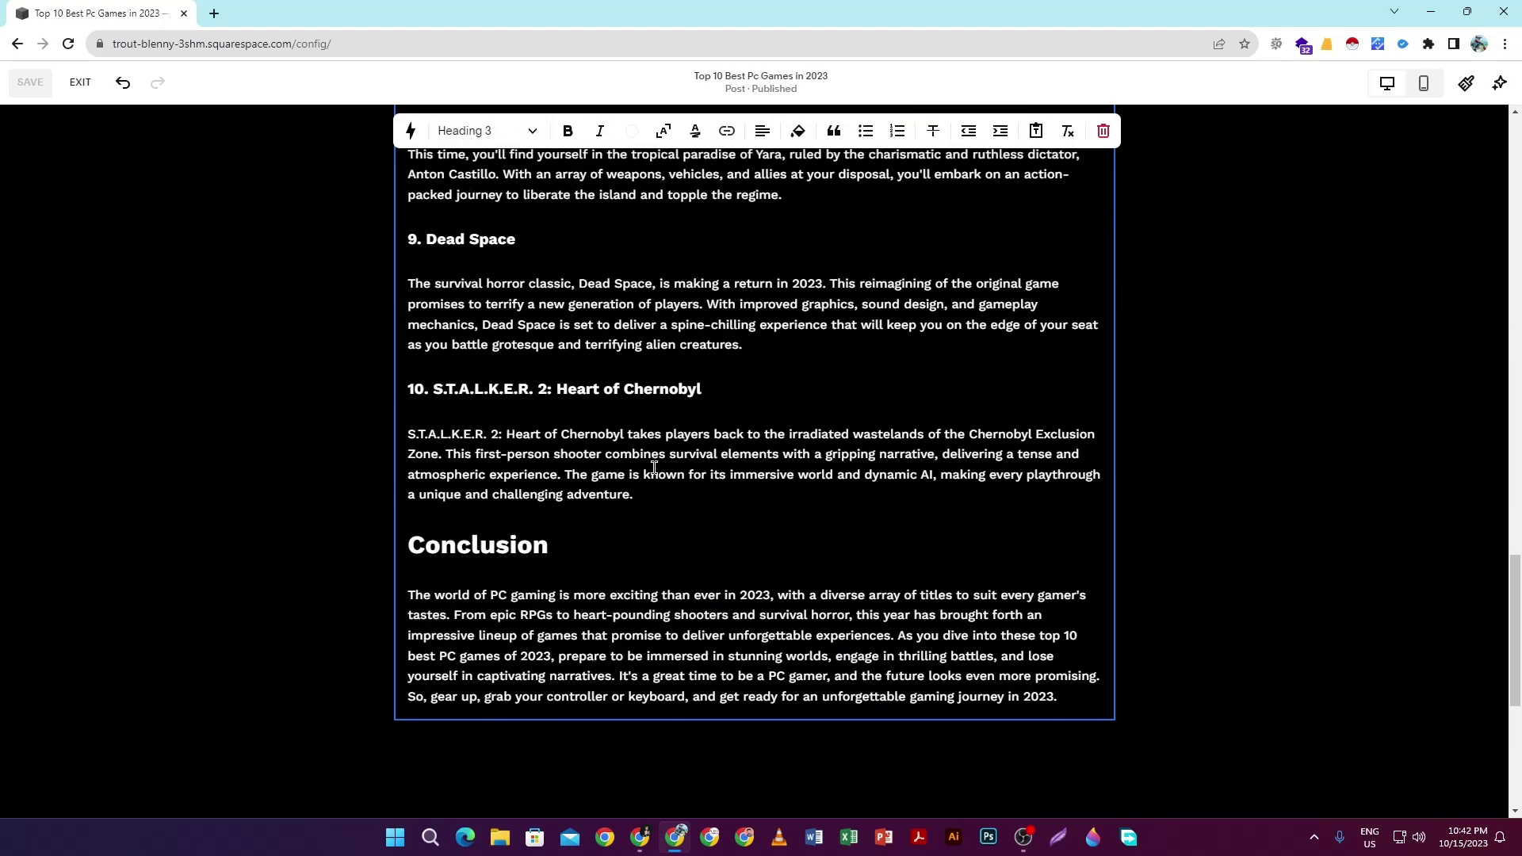
Step: Check the text style of "1. Elden Ring" again and review the heading hierarchy from "Introduction" down to the game list
scroll(655, 469, up, 15)
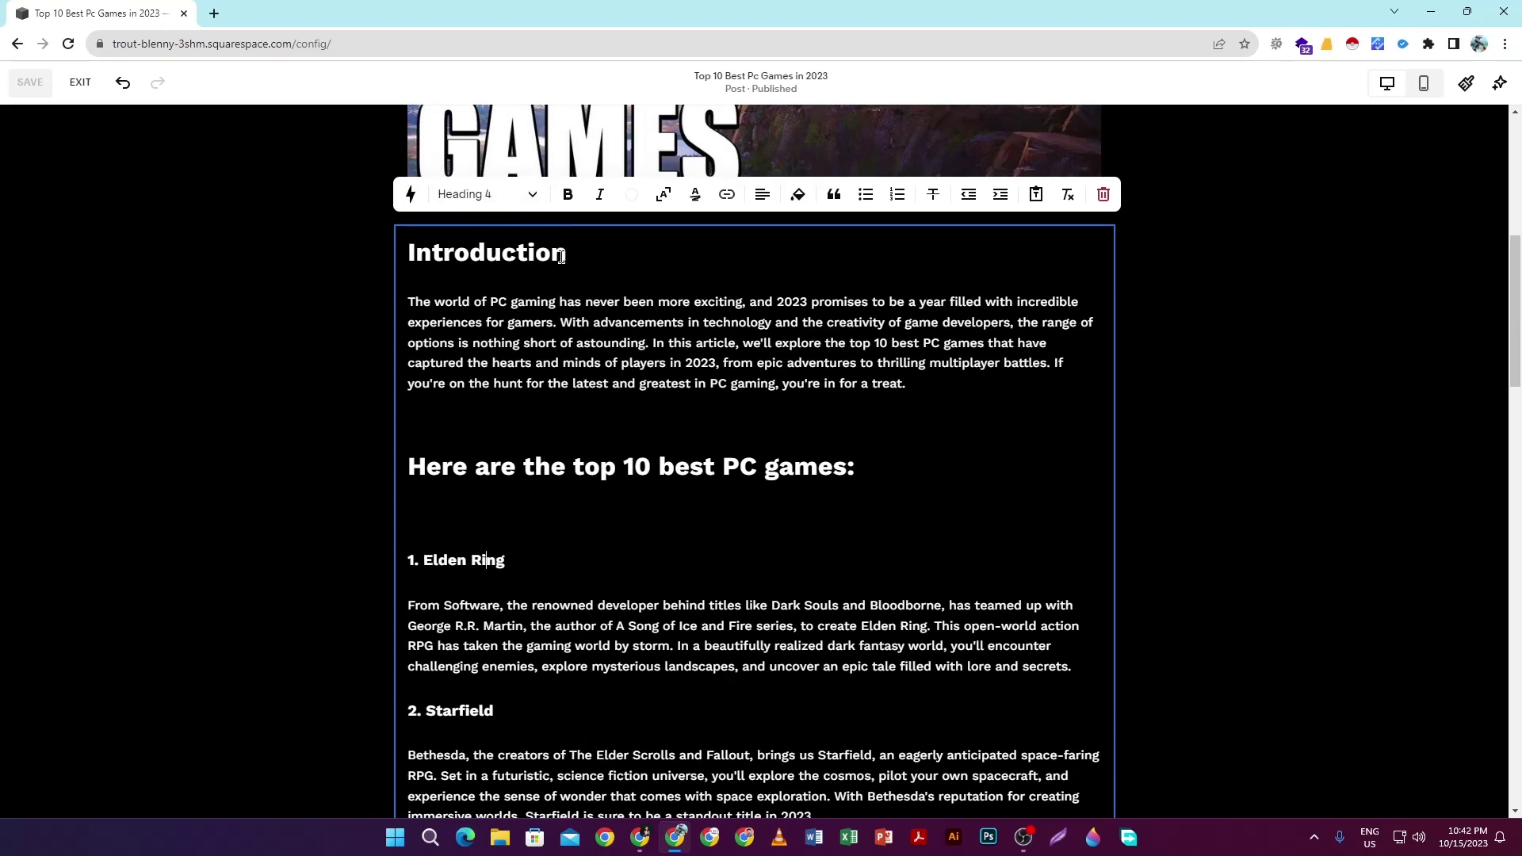
scroll(643, 295, down, 3)
scroll(674, 296, up, 4)
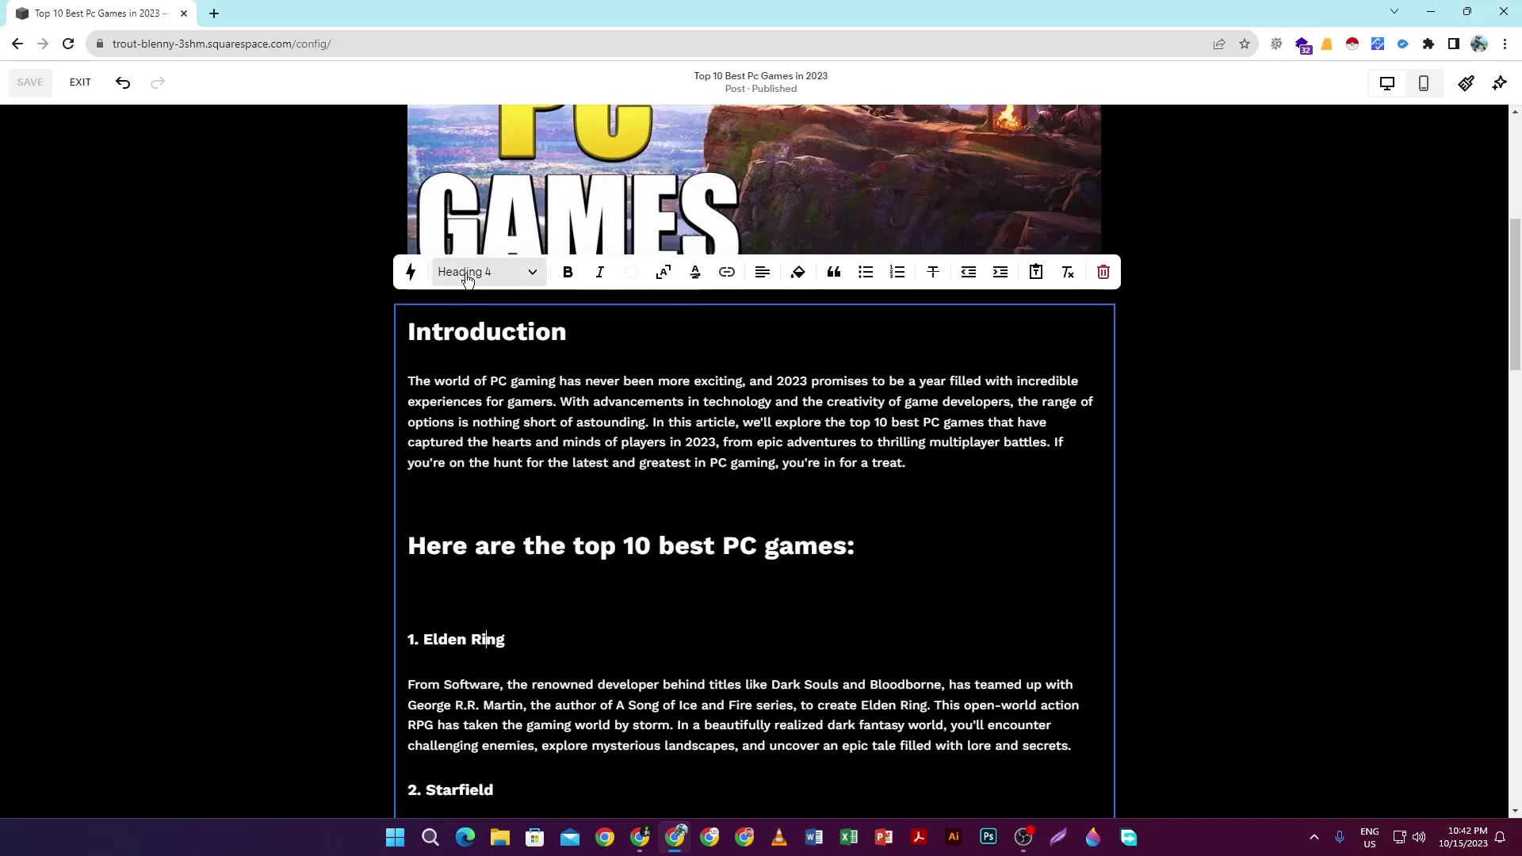
scroll(664, 181, up, 4)
scroll(672, 331, down, 6)
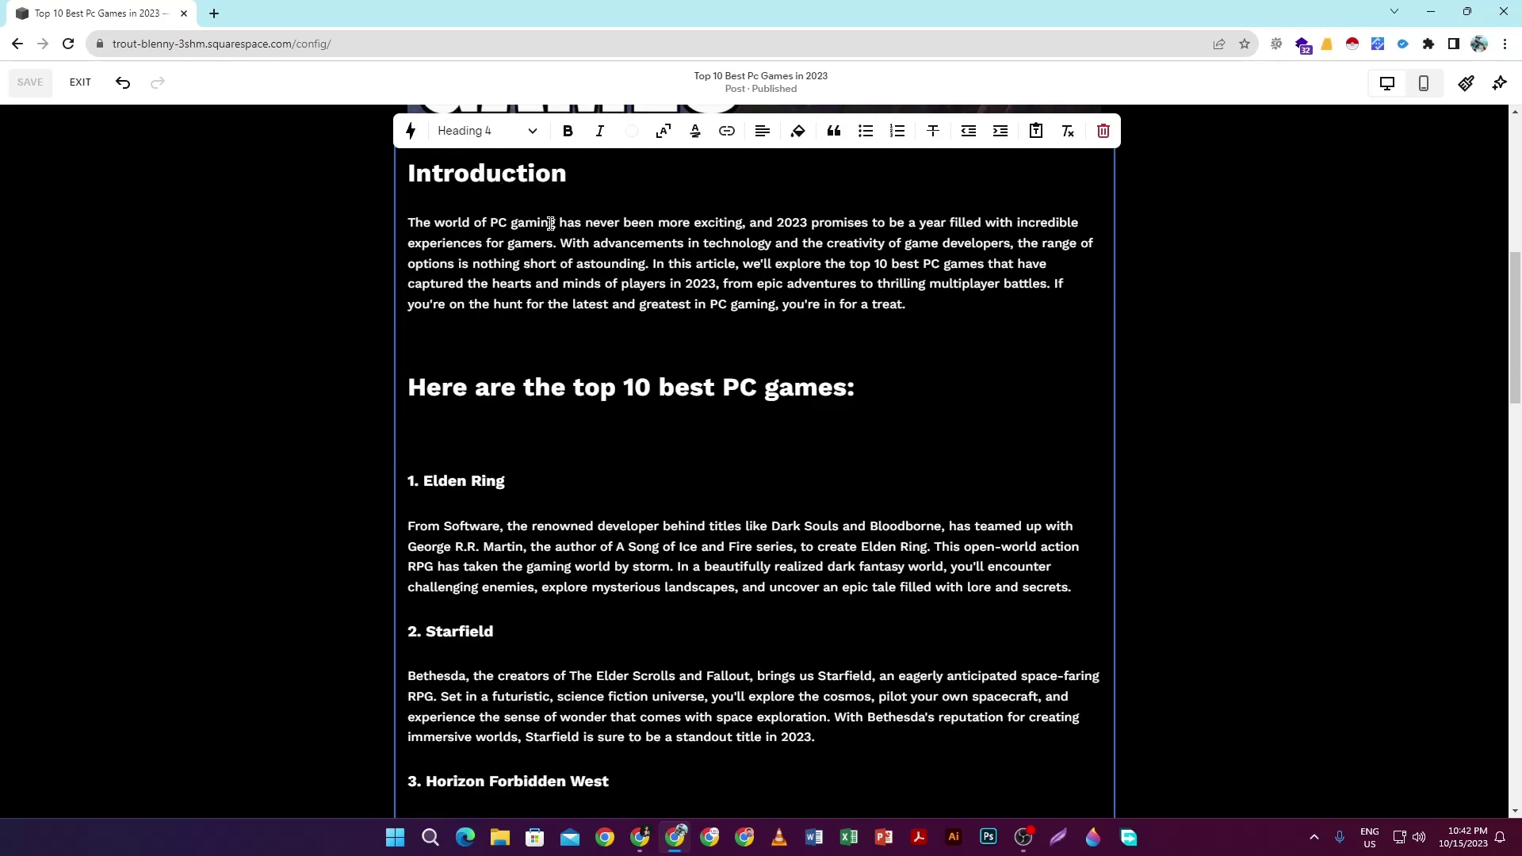
scroll(626, 317, up, 1)
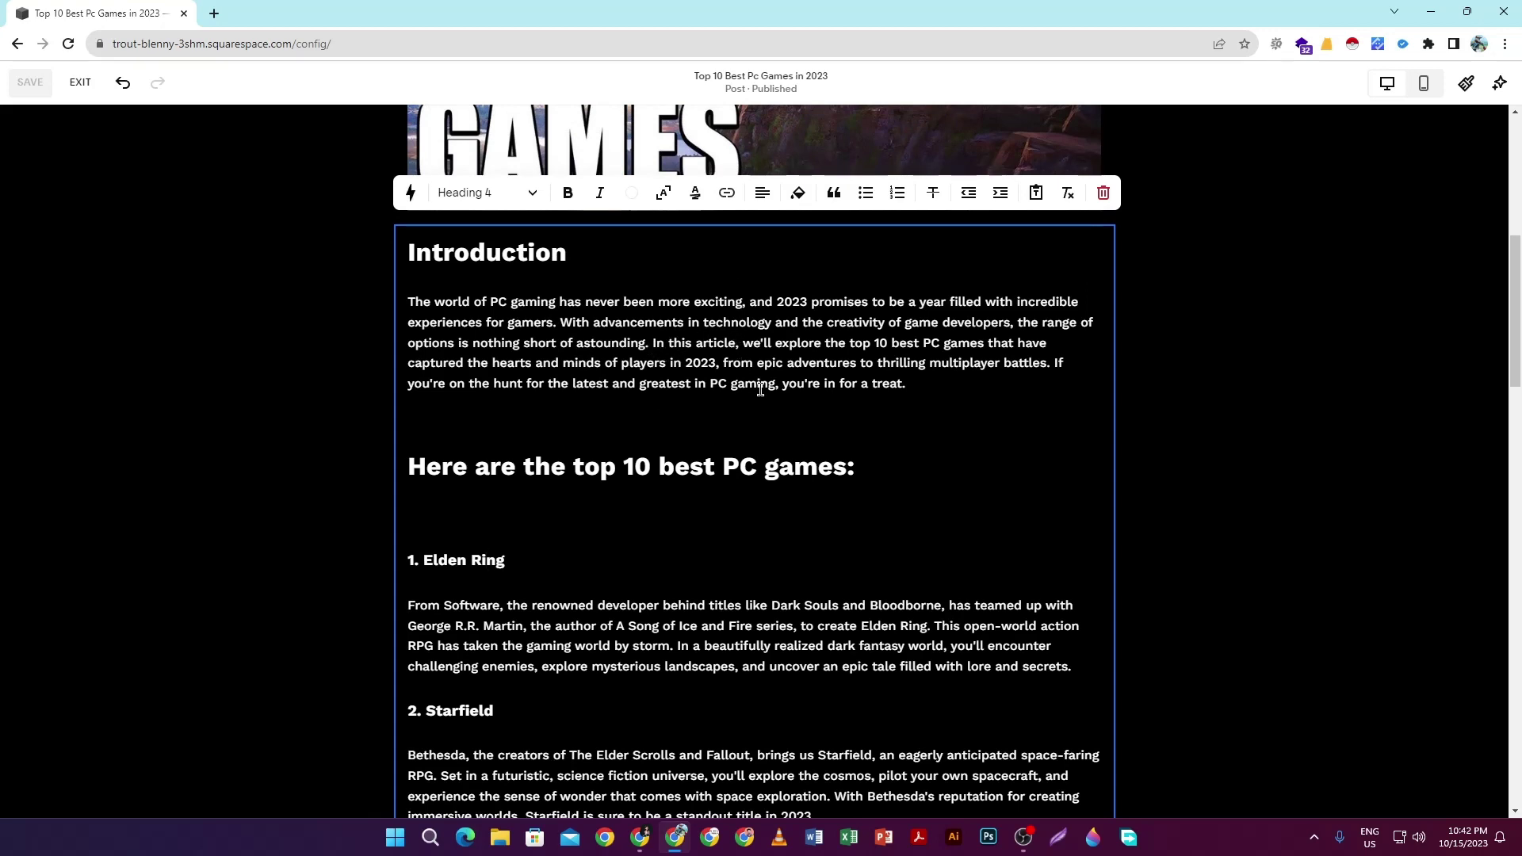
scroll(760, 390, down, 1)
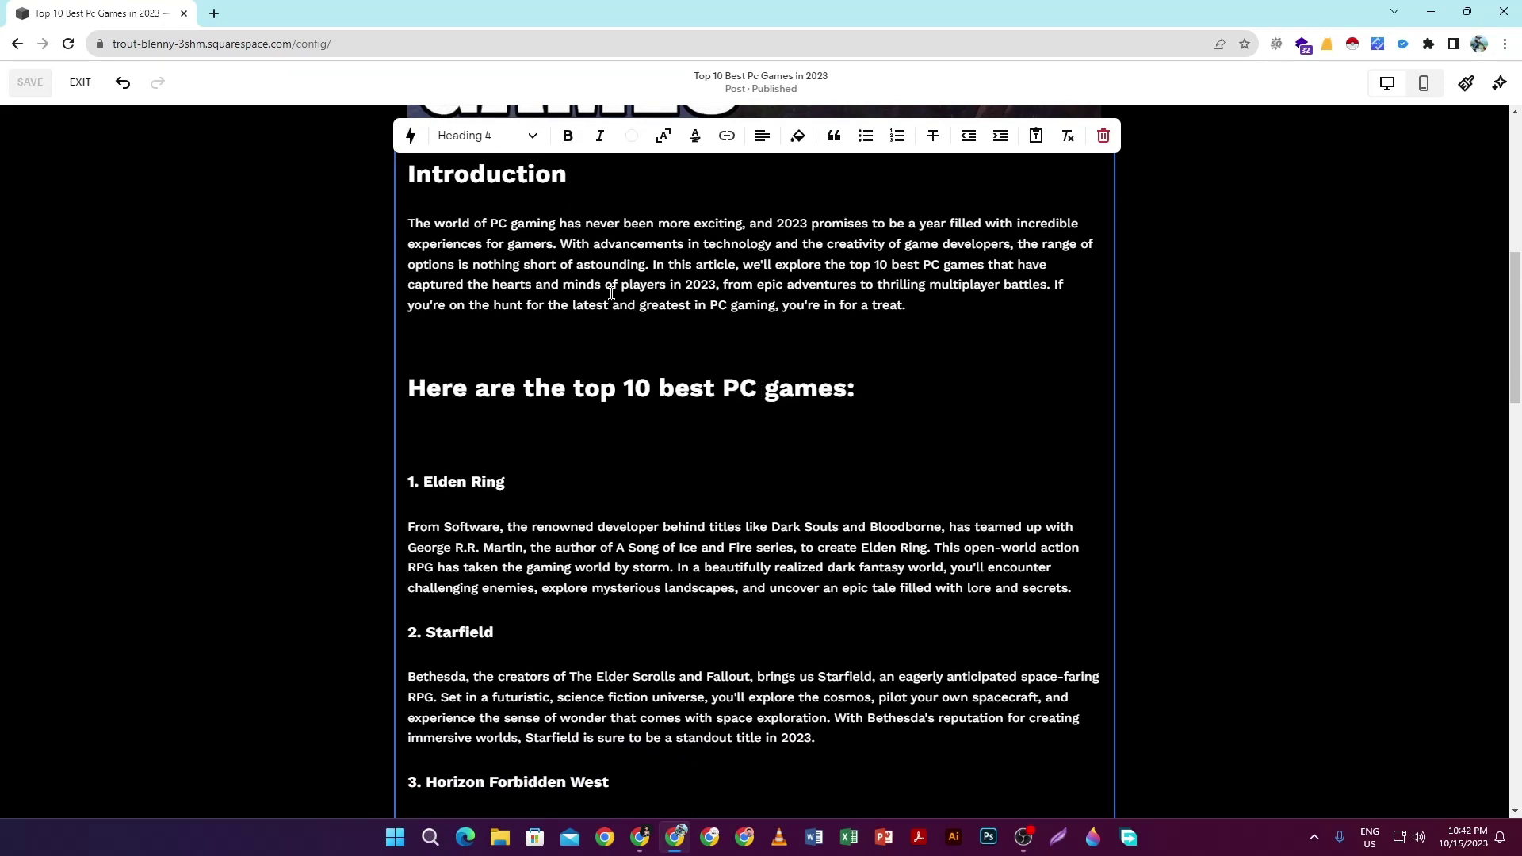
scroll(832, 428, up, 1)
scroll(809, 414, down, 3)
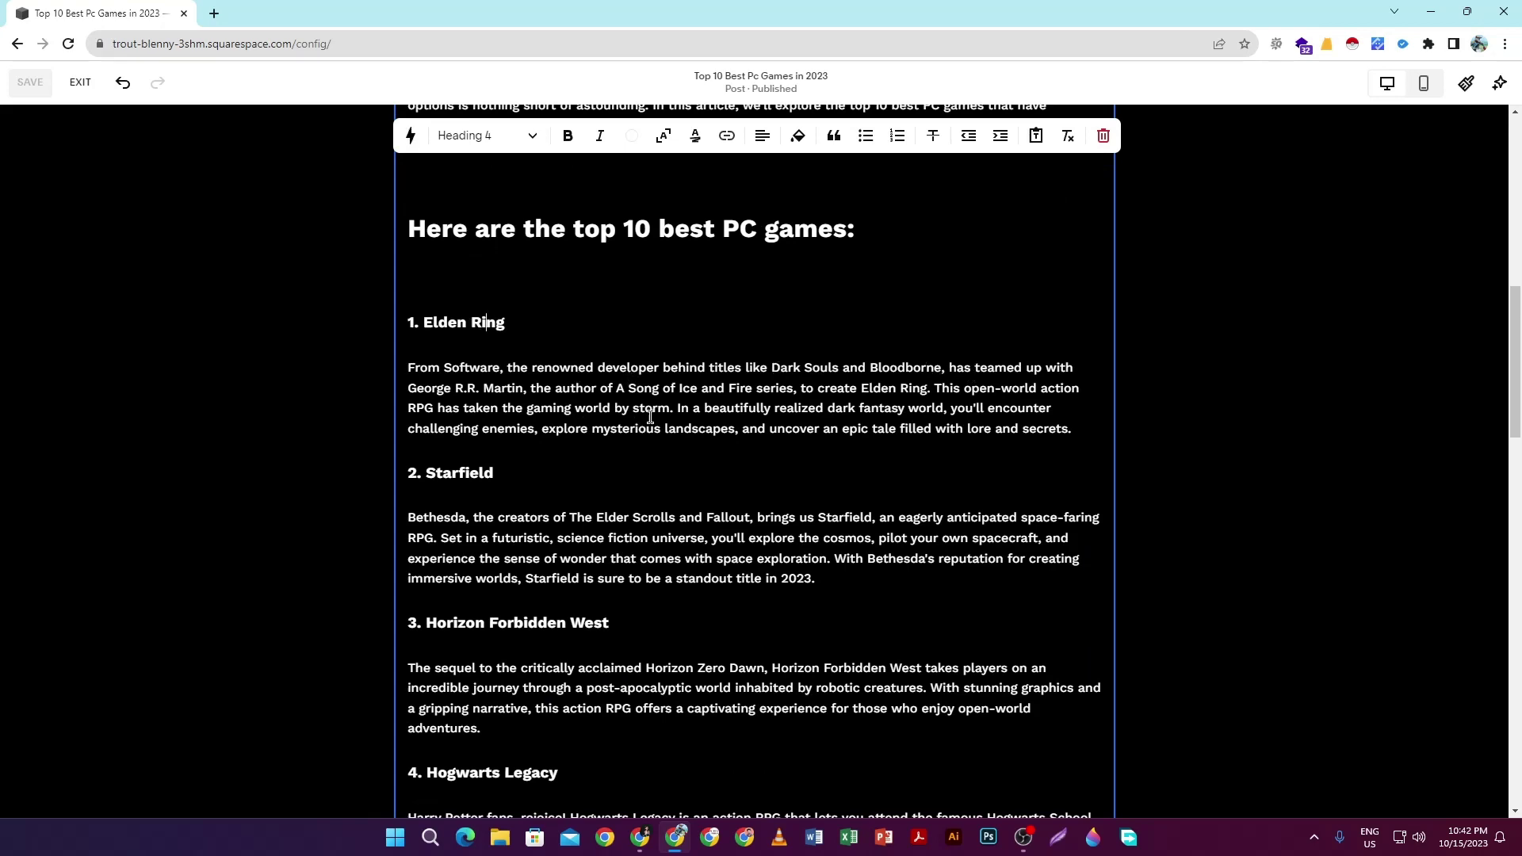
Step: Open the link editor for the words "PC gaming" in the first sentence under "Conclusion"
scroll(912, 418, down, 15)
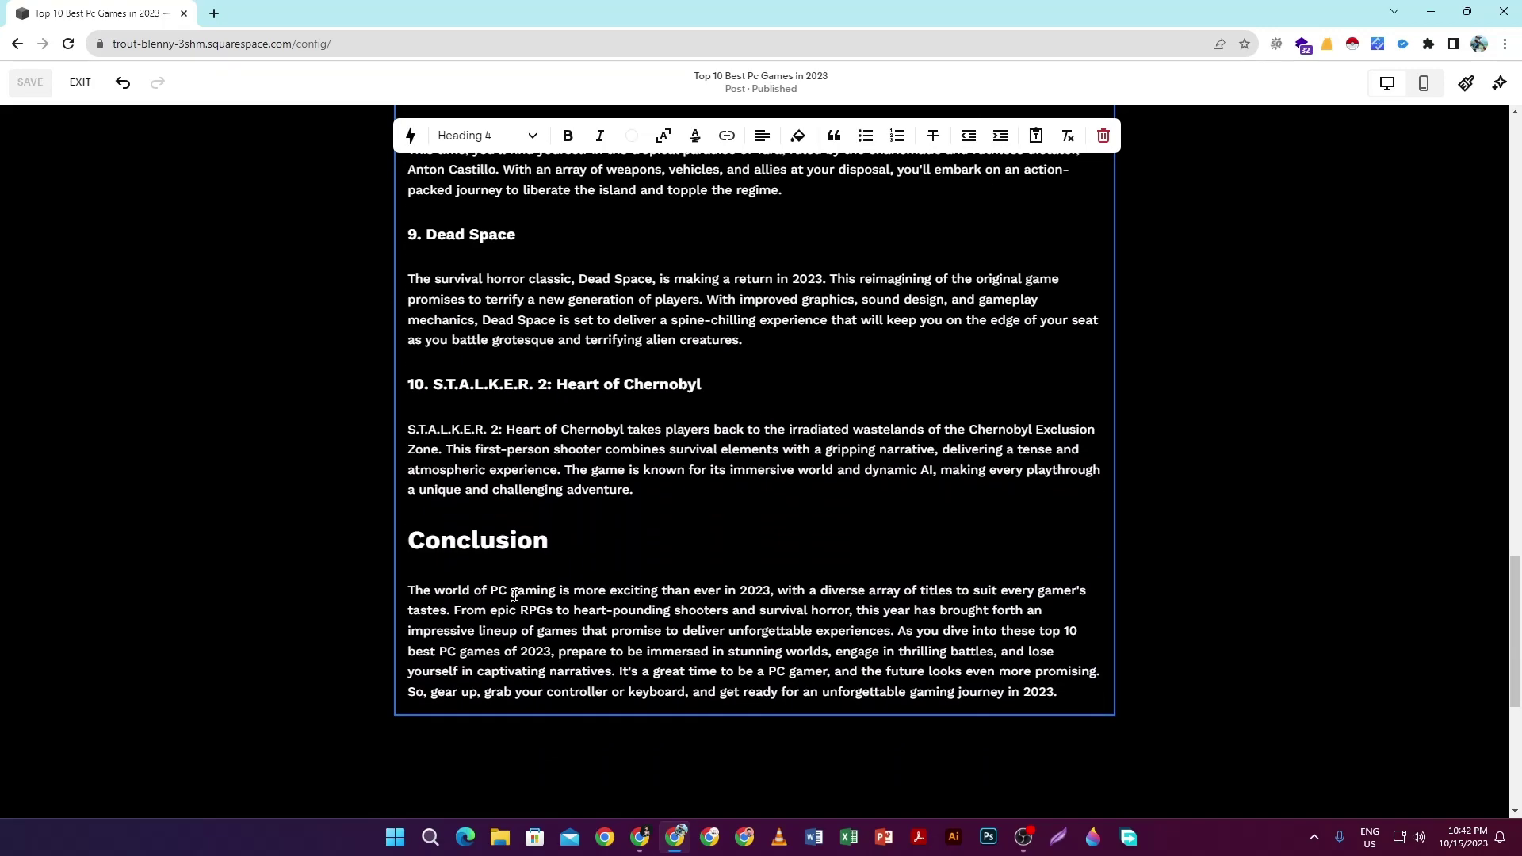
drag(493, 594, 555, 599)
click(737, 139)
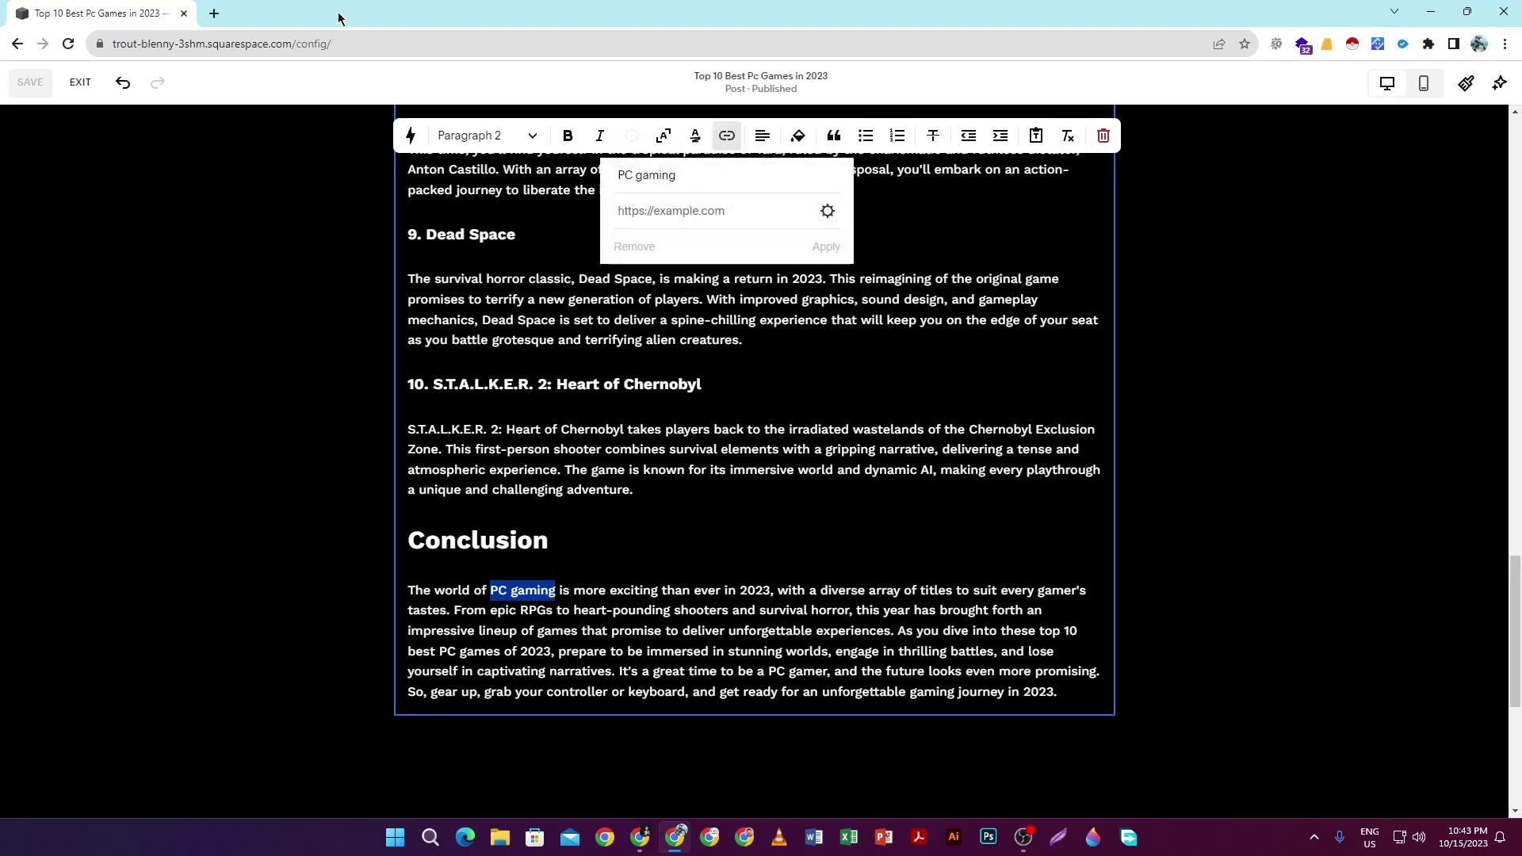
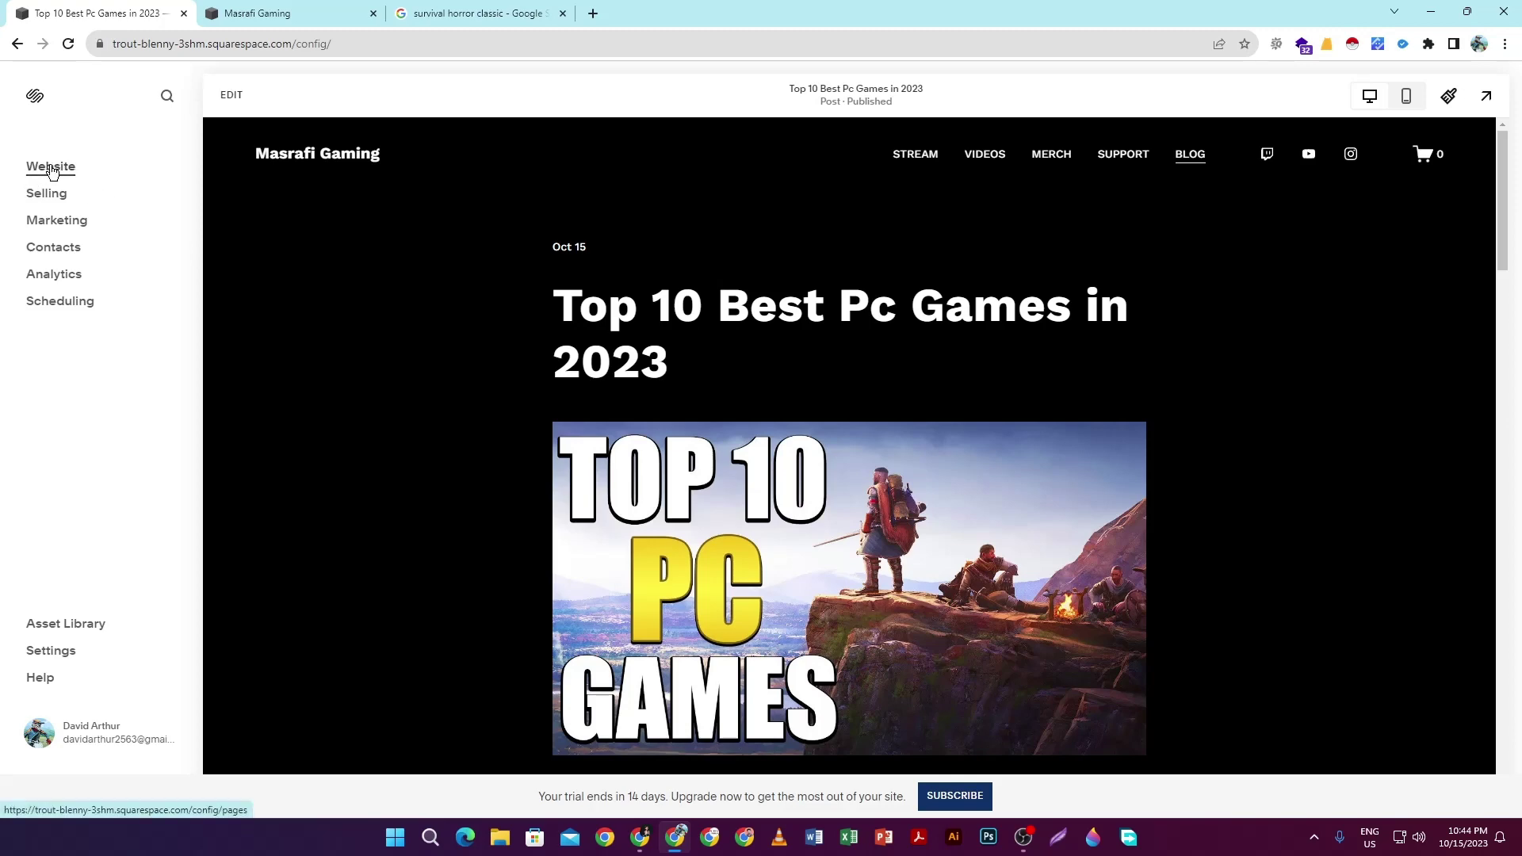
Step: Display the "Top 10 Best Pc Games in 2023" post from the BLOG page and open its blog post settings
click(50, 168)
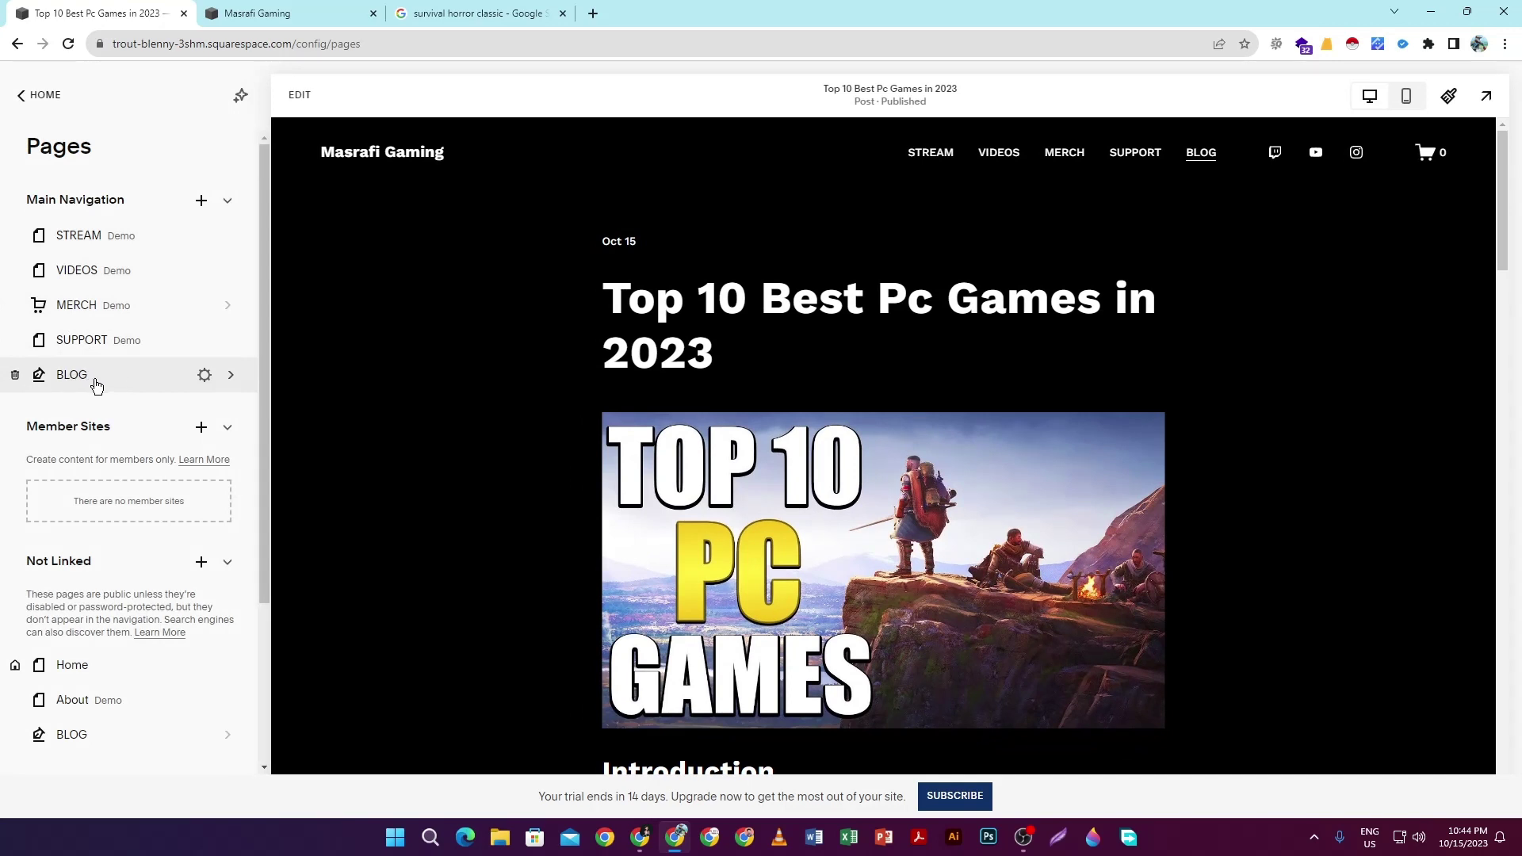
click(79, 377)
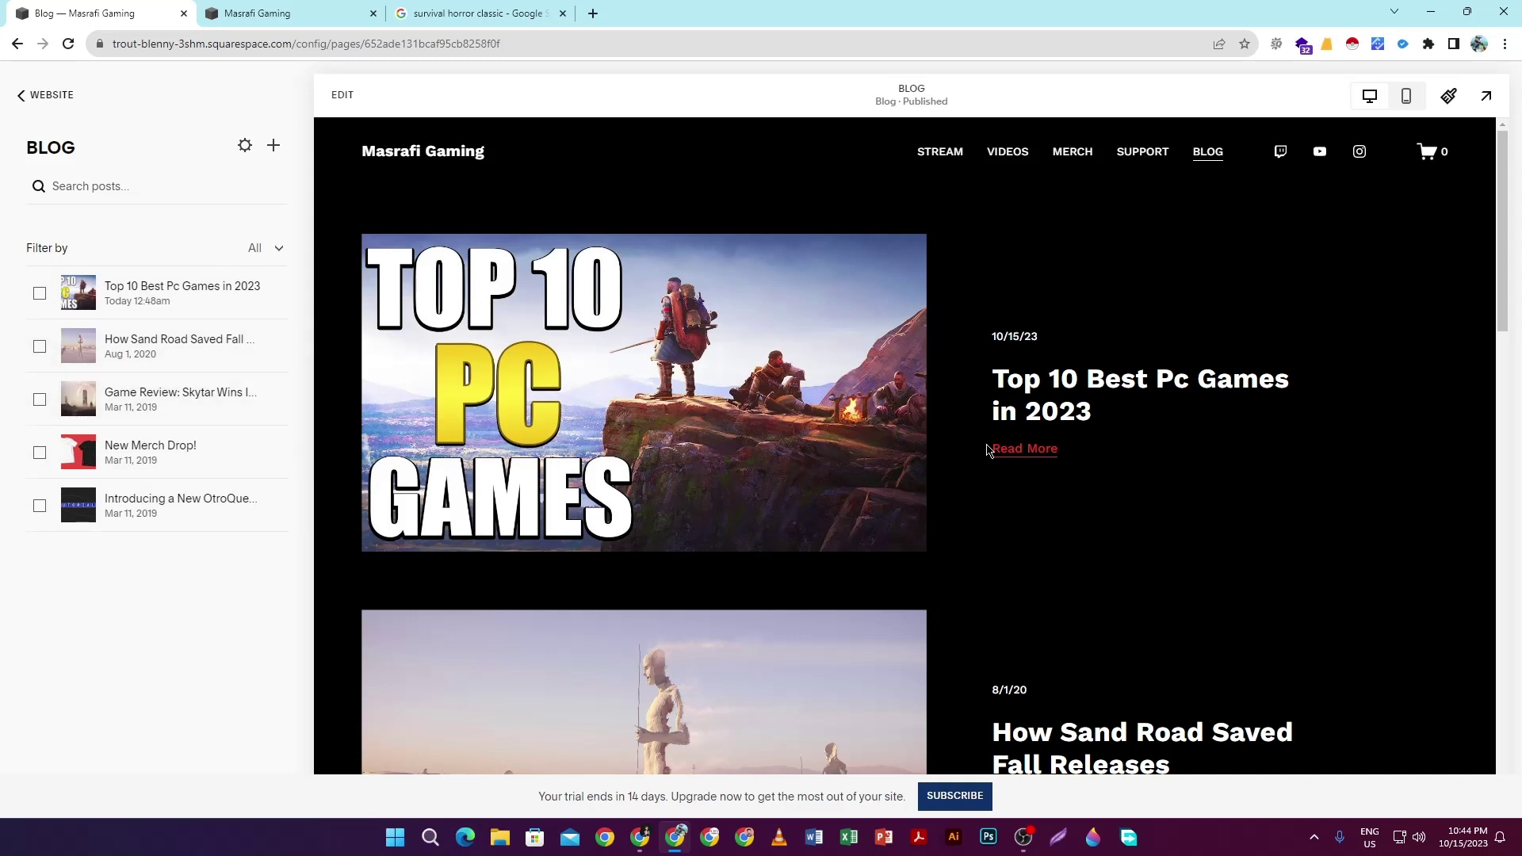
click(1038, 450)
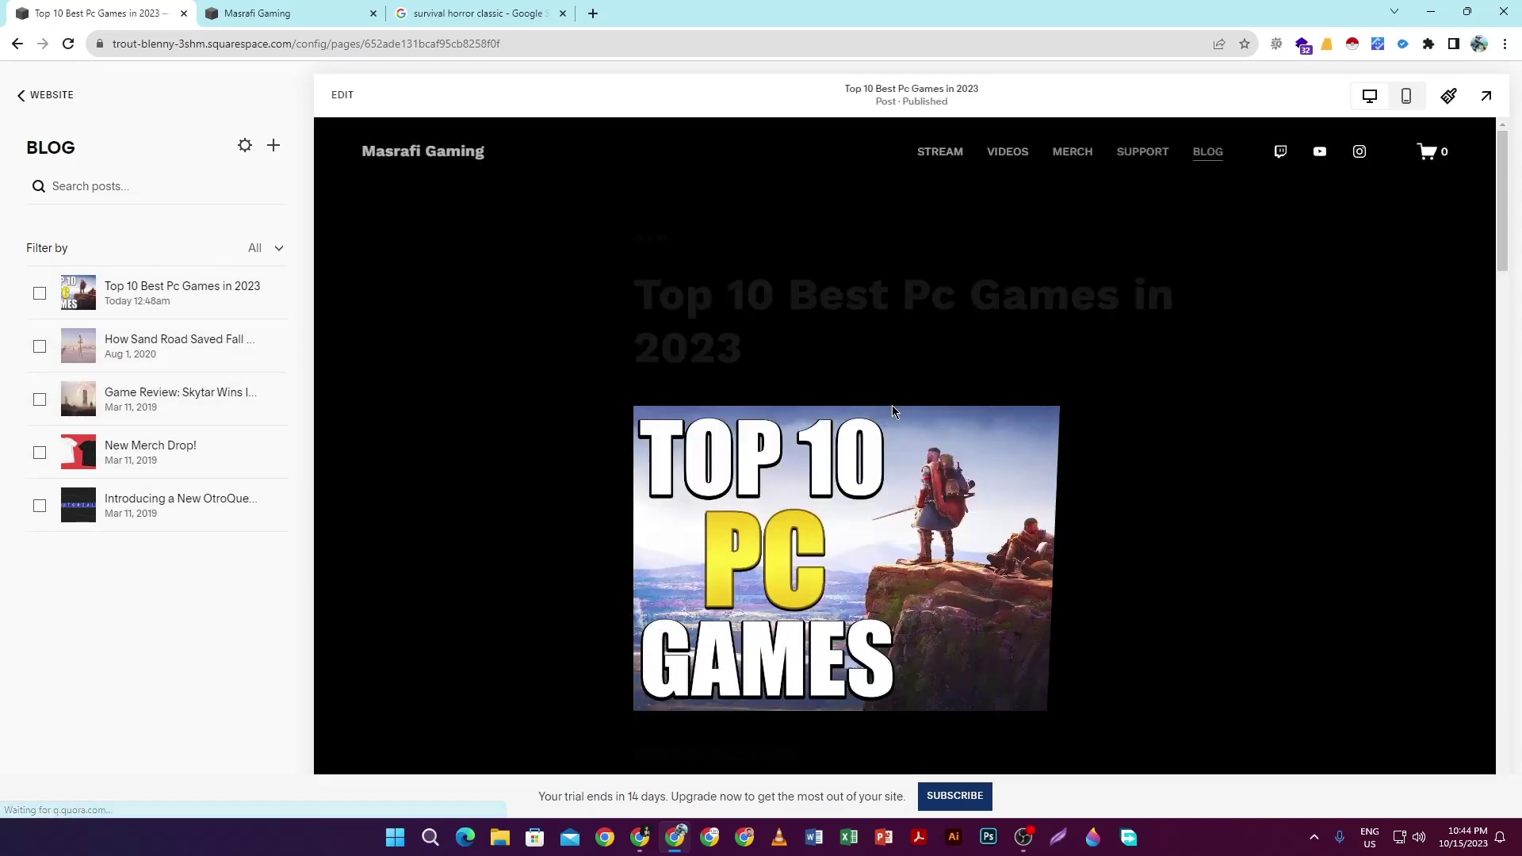
mouse_move(261, 307)
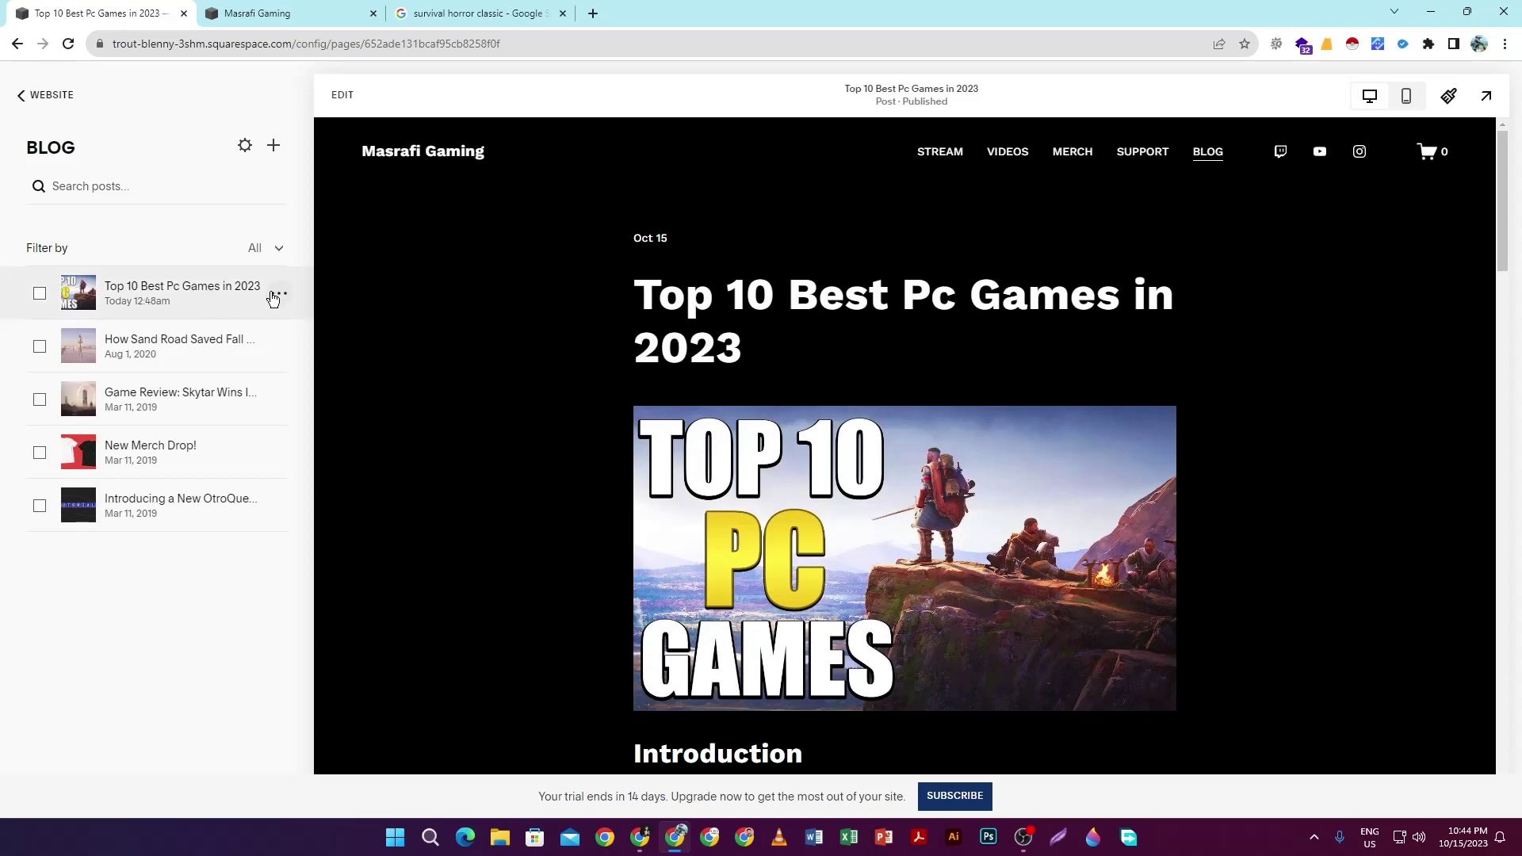
click(275, 294)
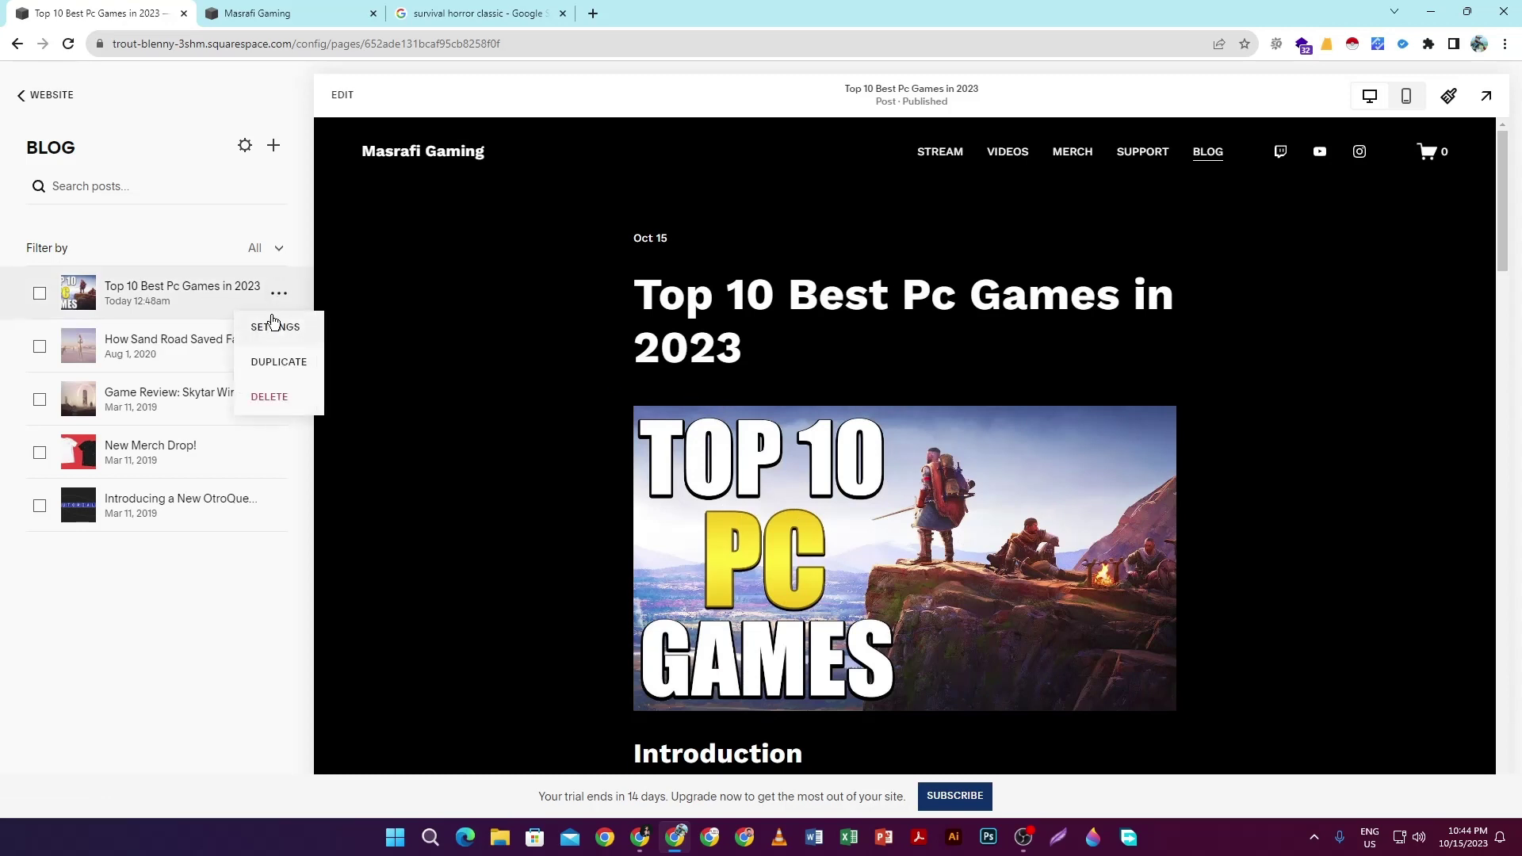
click(280, 327)
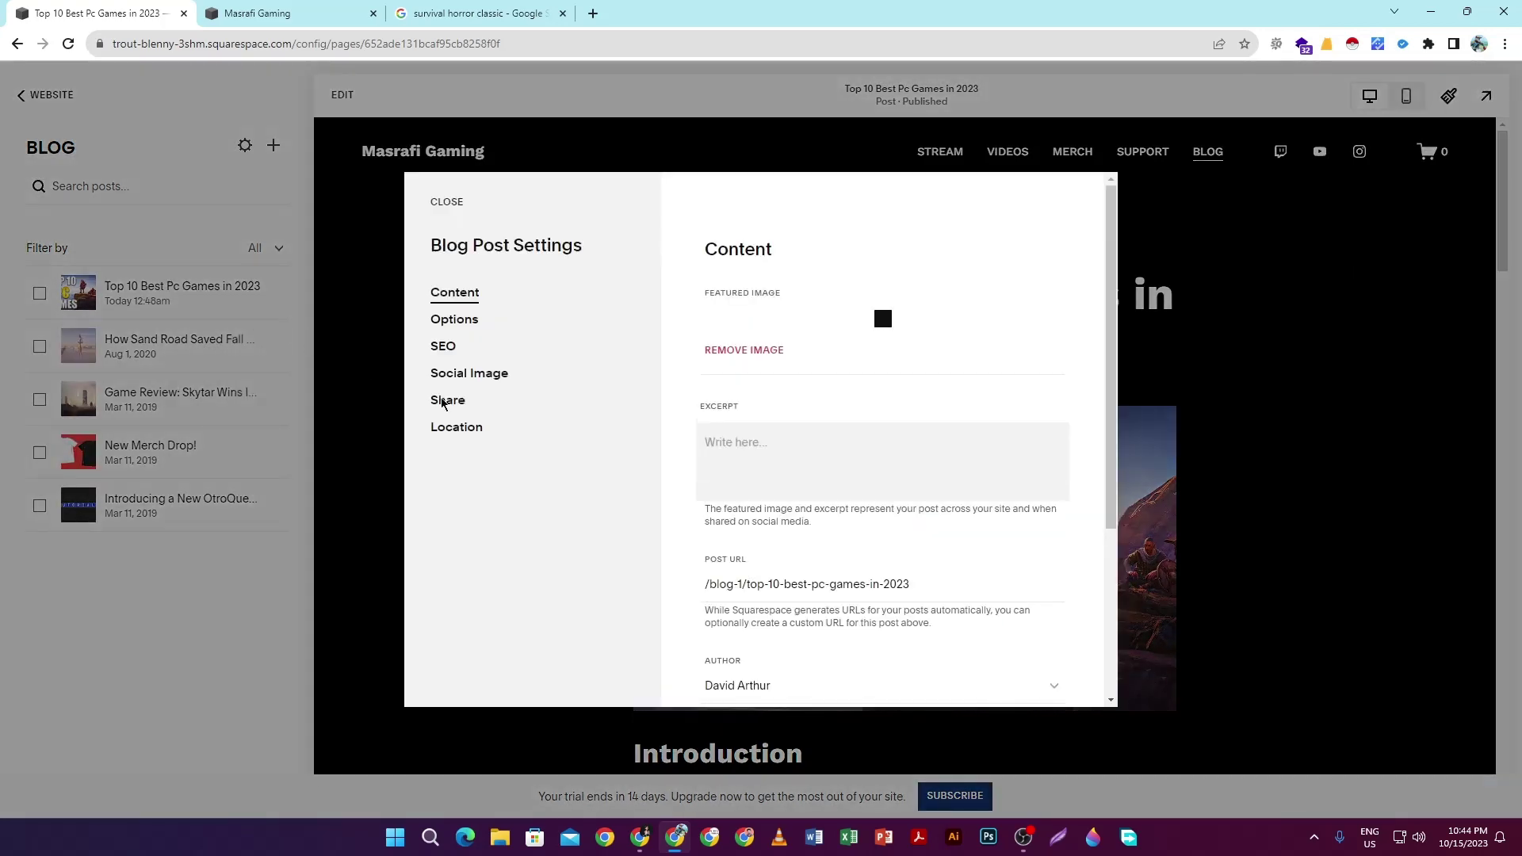
Step: Review the post's Content settings, including the featured image, excerpt, post URL, author and source URL
scroll(782, 479, down, 2)
scroll(778, 415, up, 3)
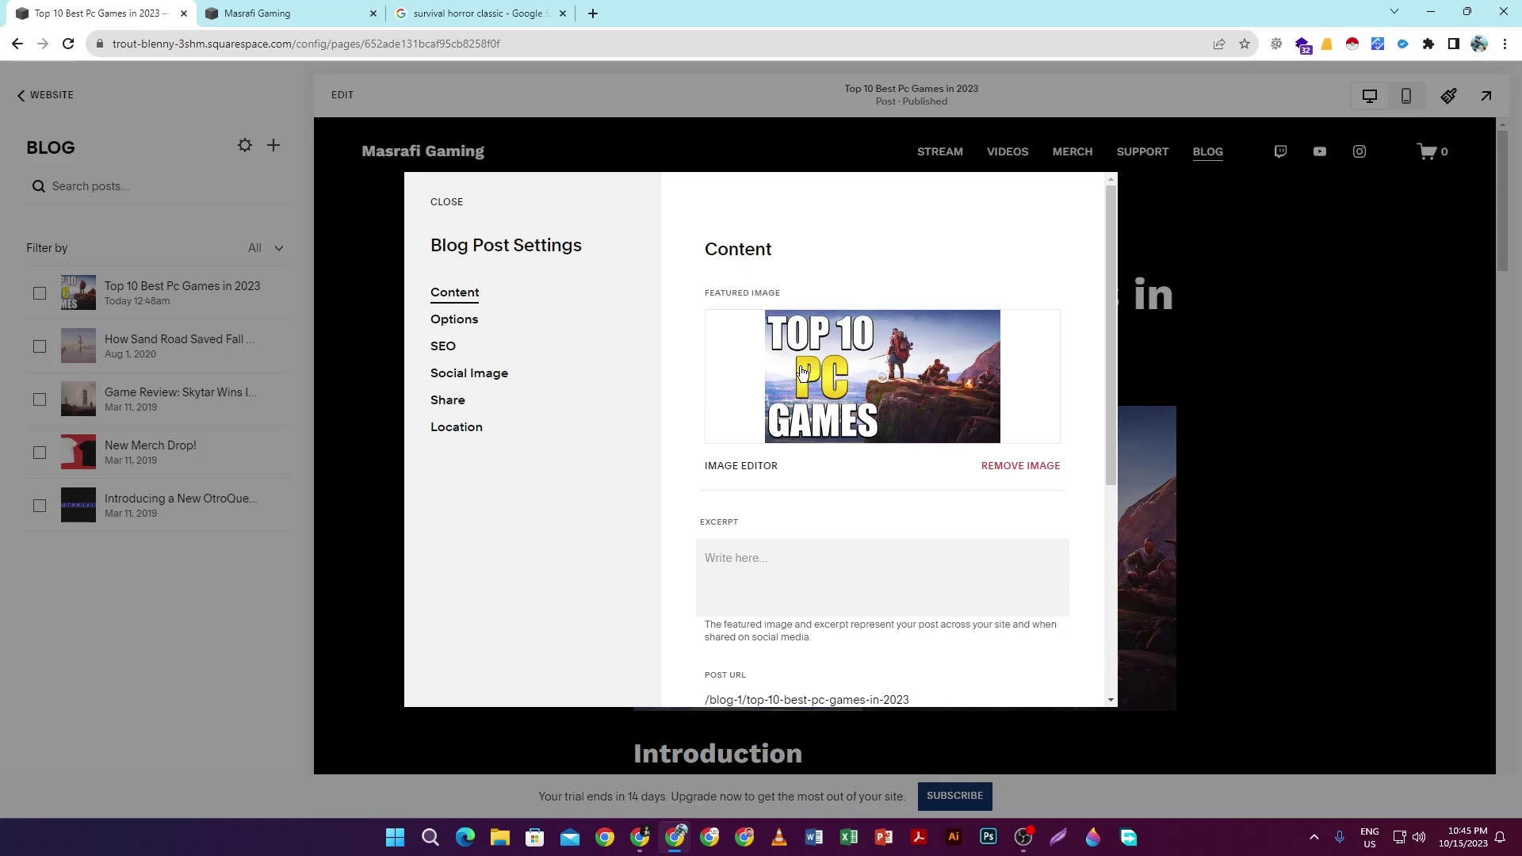
scroll(872, 440, down, 3)
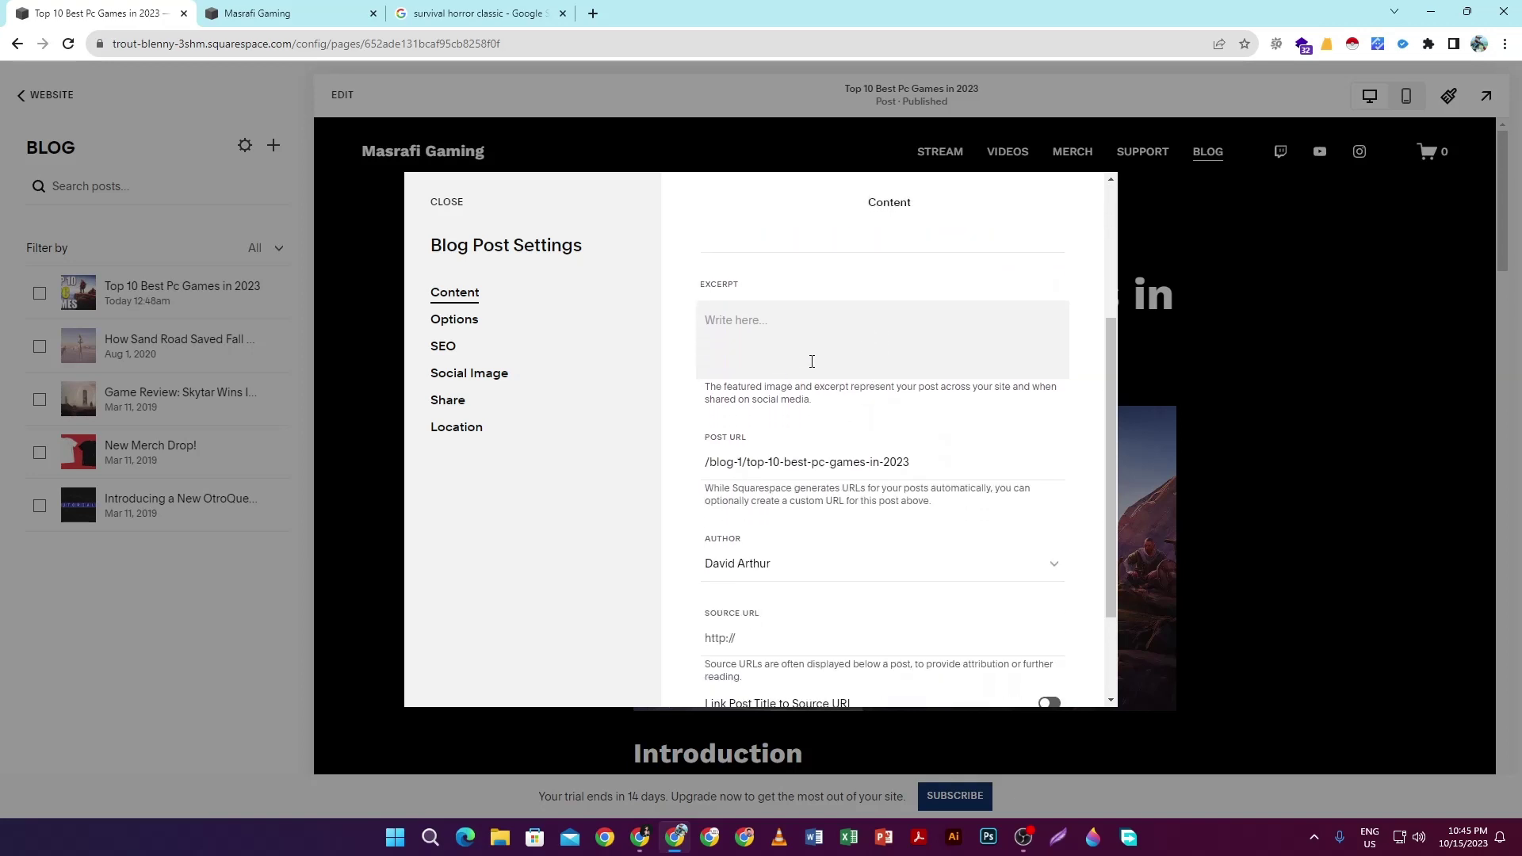
scroll(795, 364, up, 3)
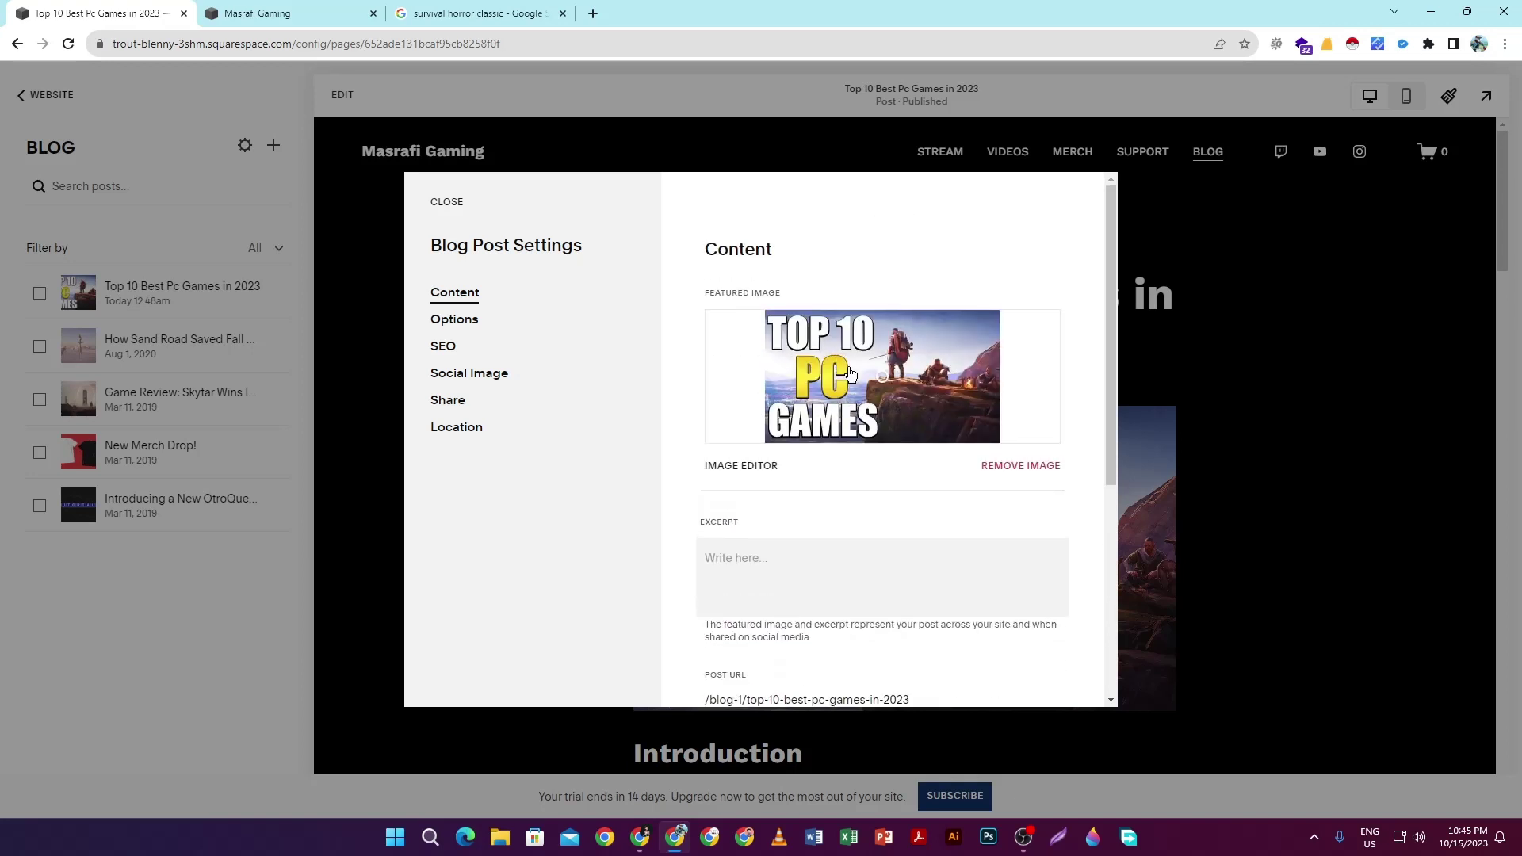
scroll(848, 366, down, 1)
scroll(832, 427, down, 2)
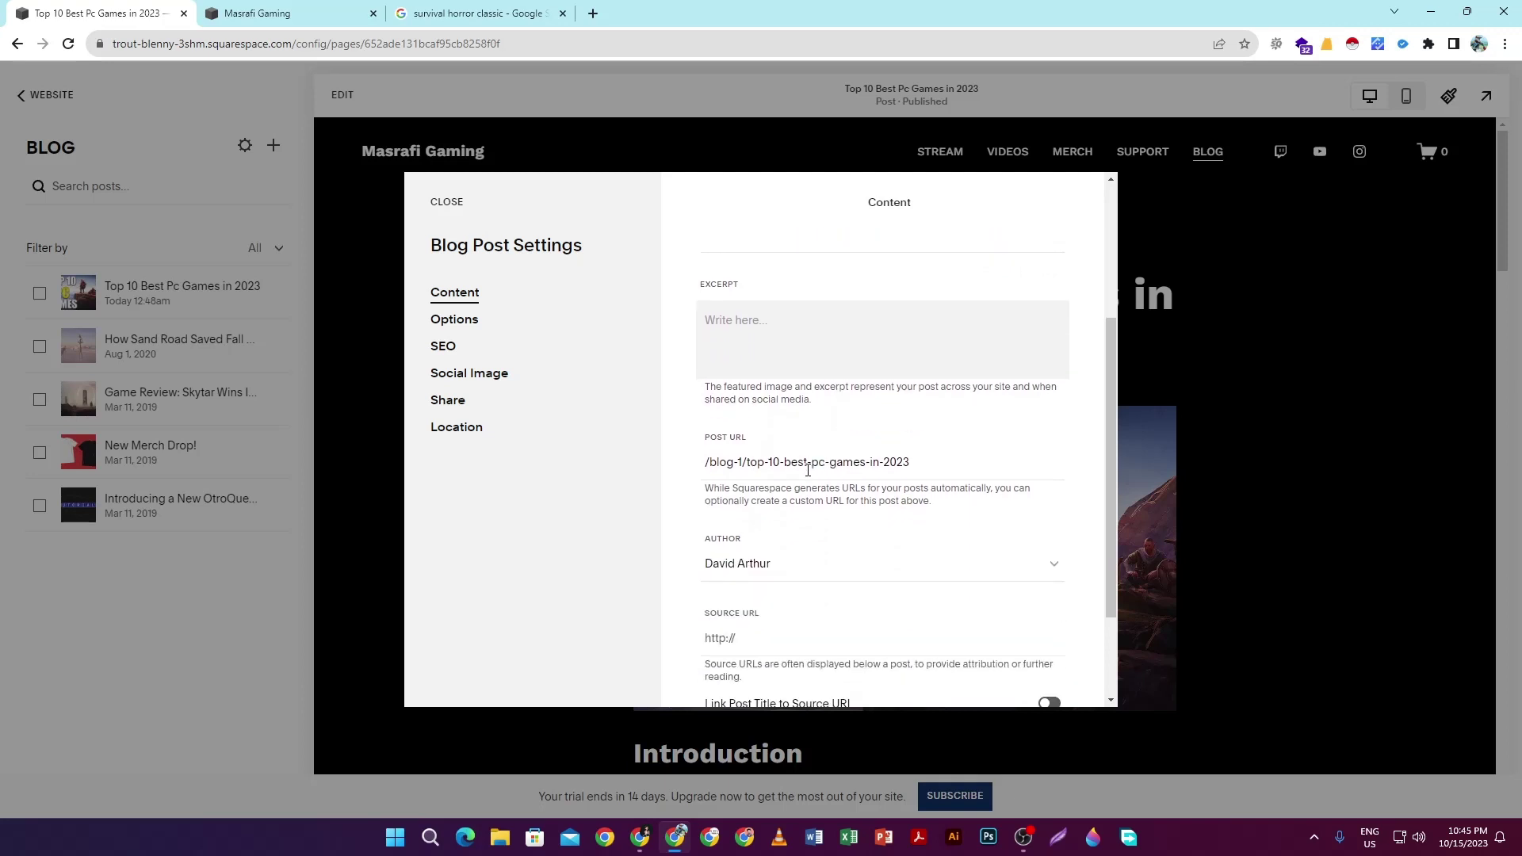
scroll(832, 436, down, 1)
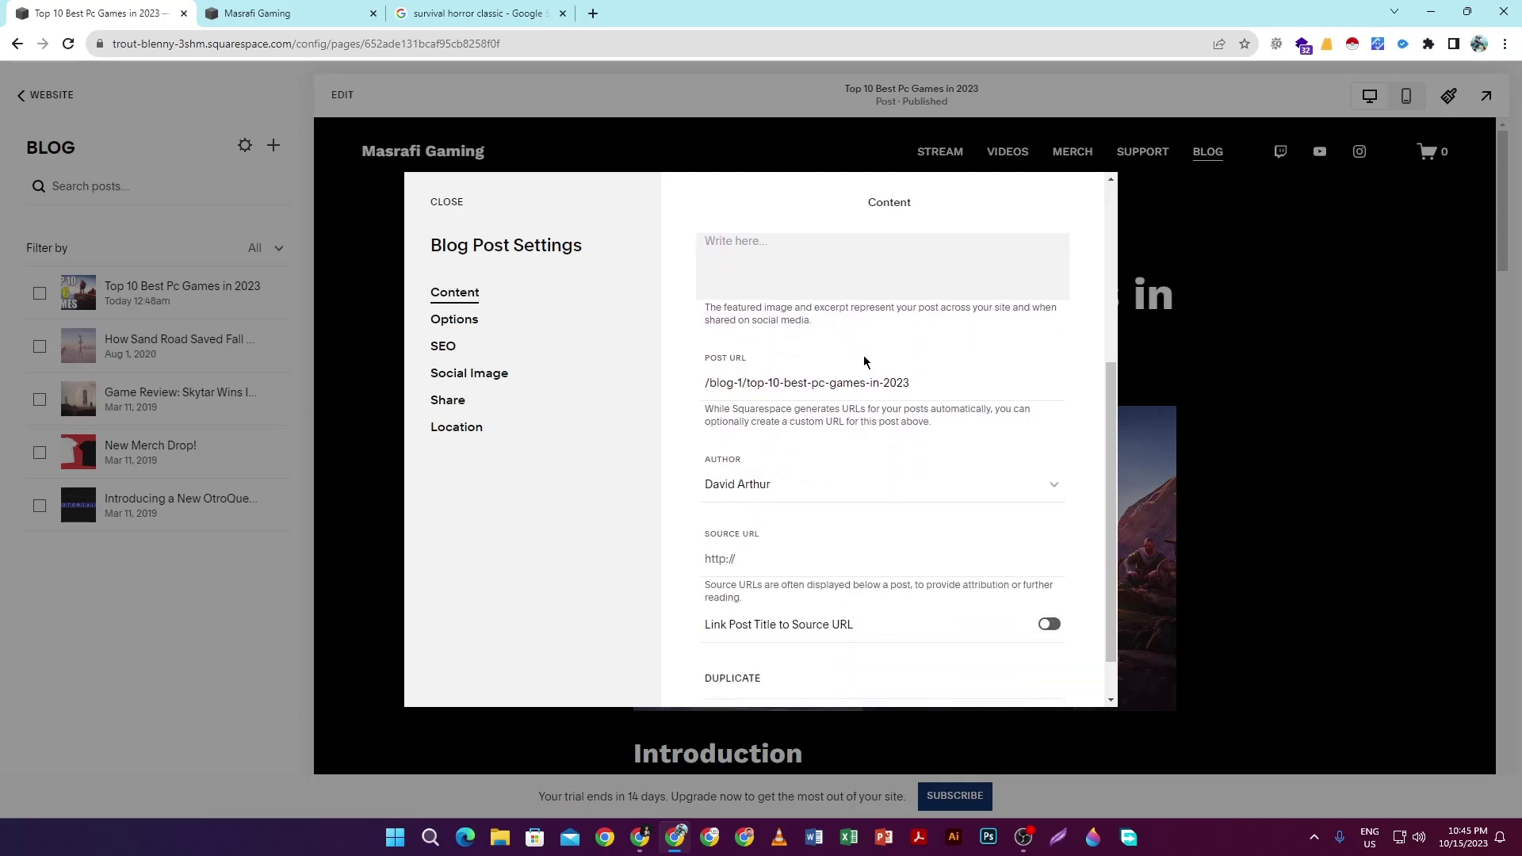
Step: Examine the slug part of the post URL after "/blog-1/" and the Content settings around it
drag(923, 382, 749, 386)
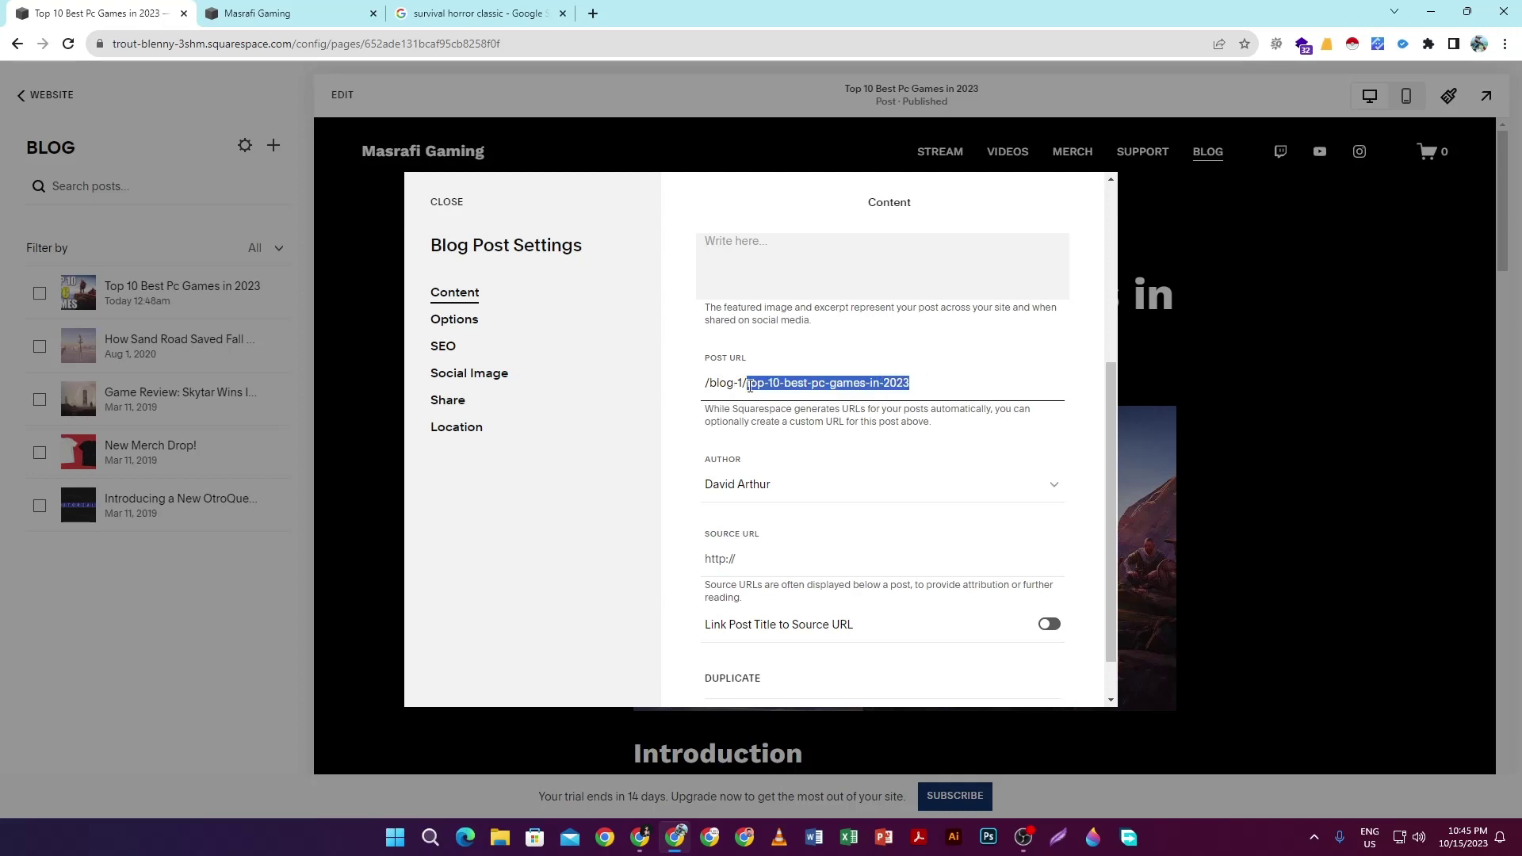
click(919, 379)
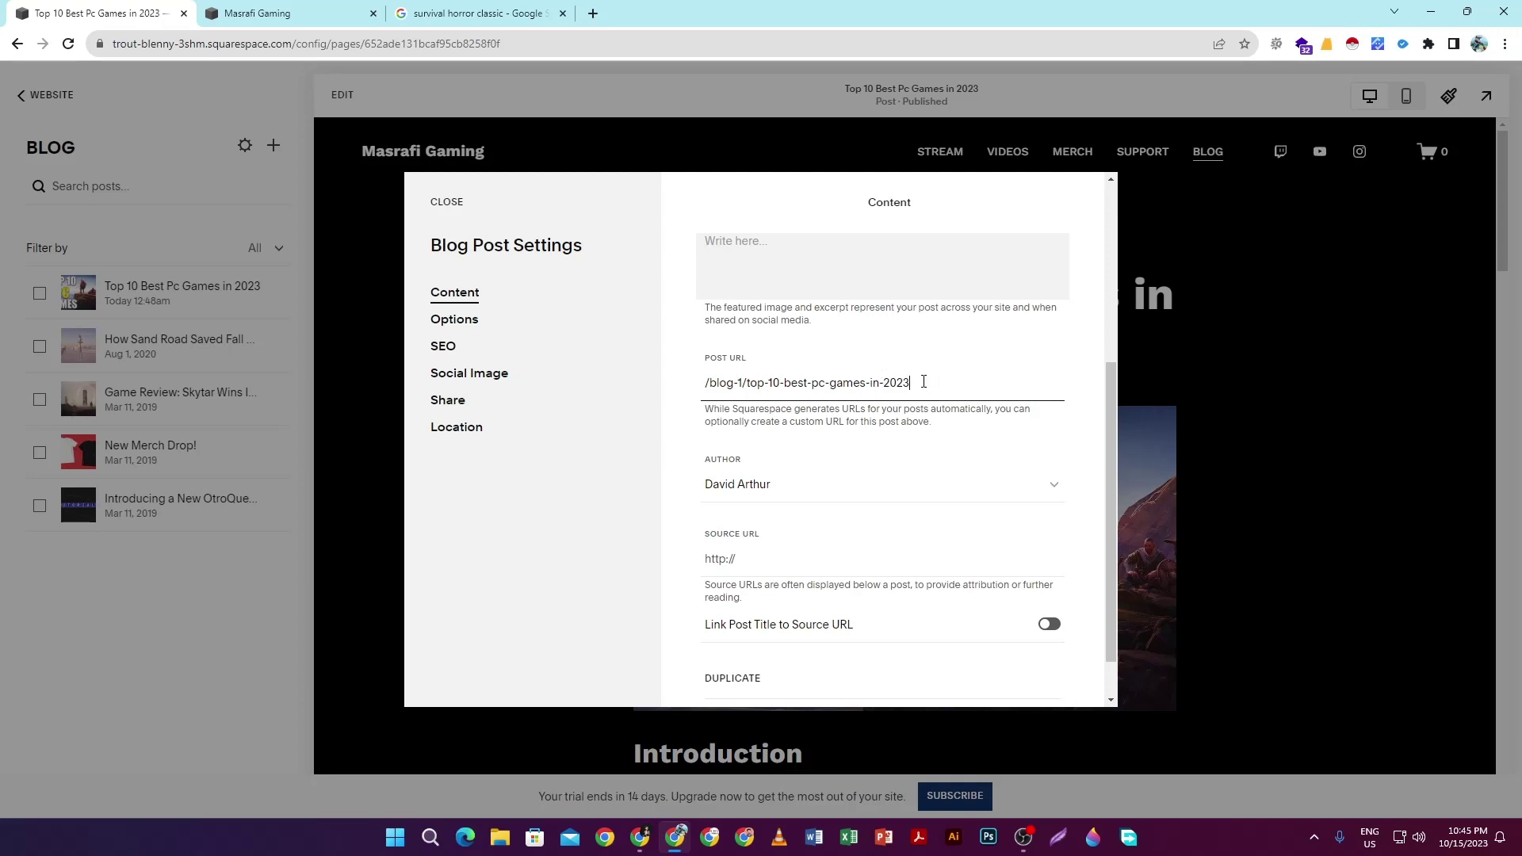
drag(919, 383, 746, 382)
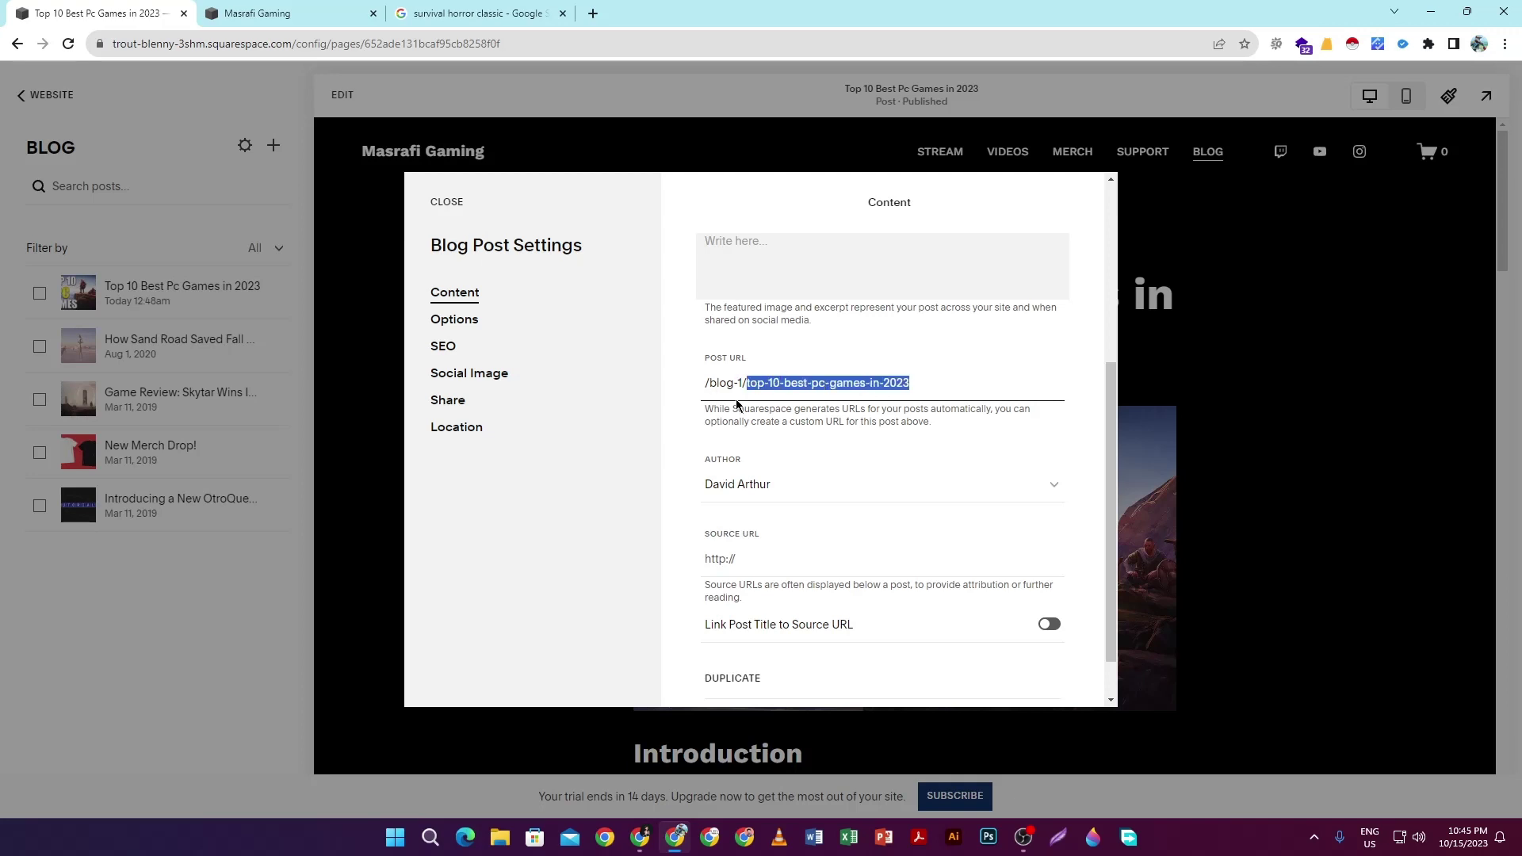
click(926, 375)
scroll(837, 511, down, 1)
scroll(819, 531, up, 4)
scroll(818, 534, down, 3)
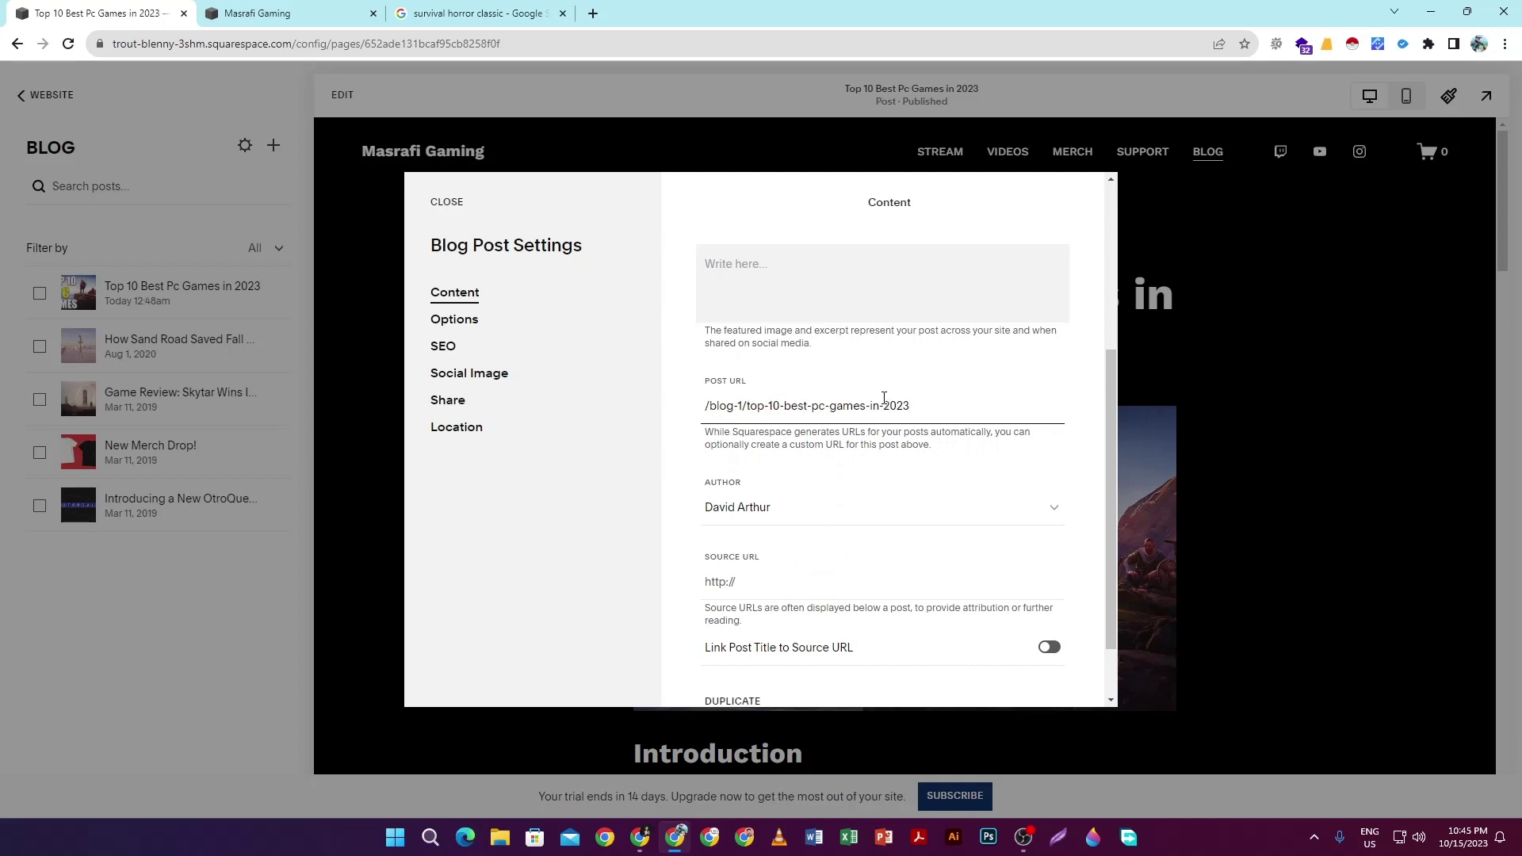
Step: Add a "Gaming" category in the post's options and assign it to the post
click(464, 326)
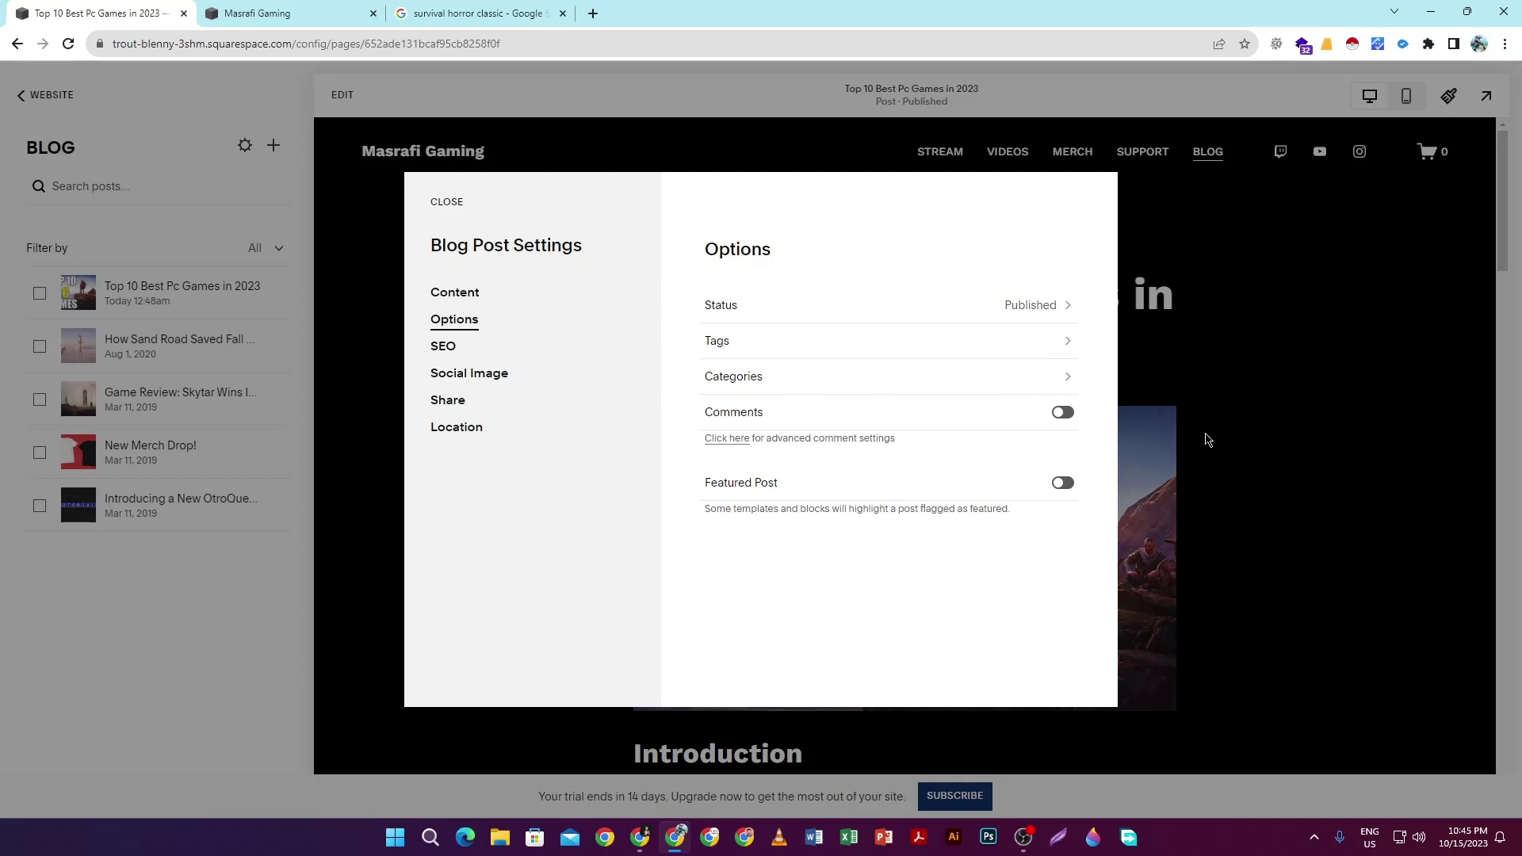
click(874, 380)
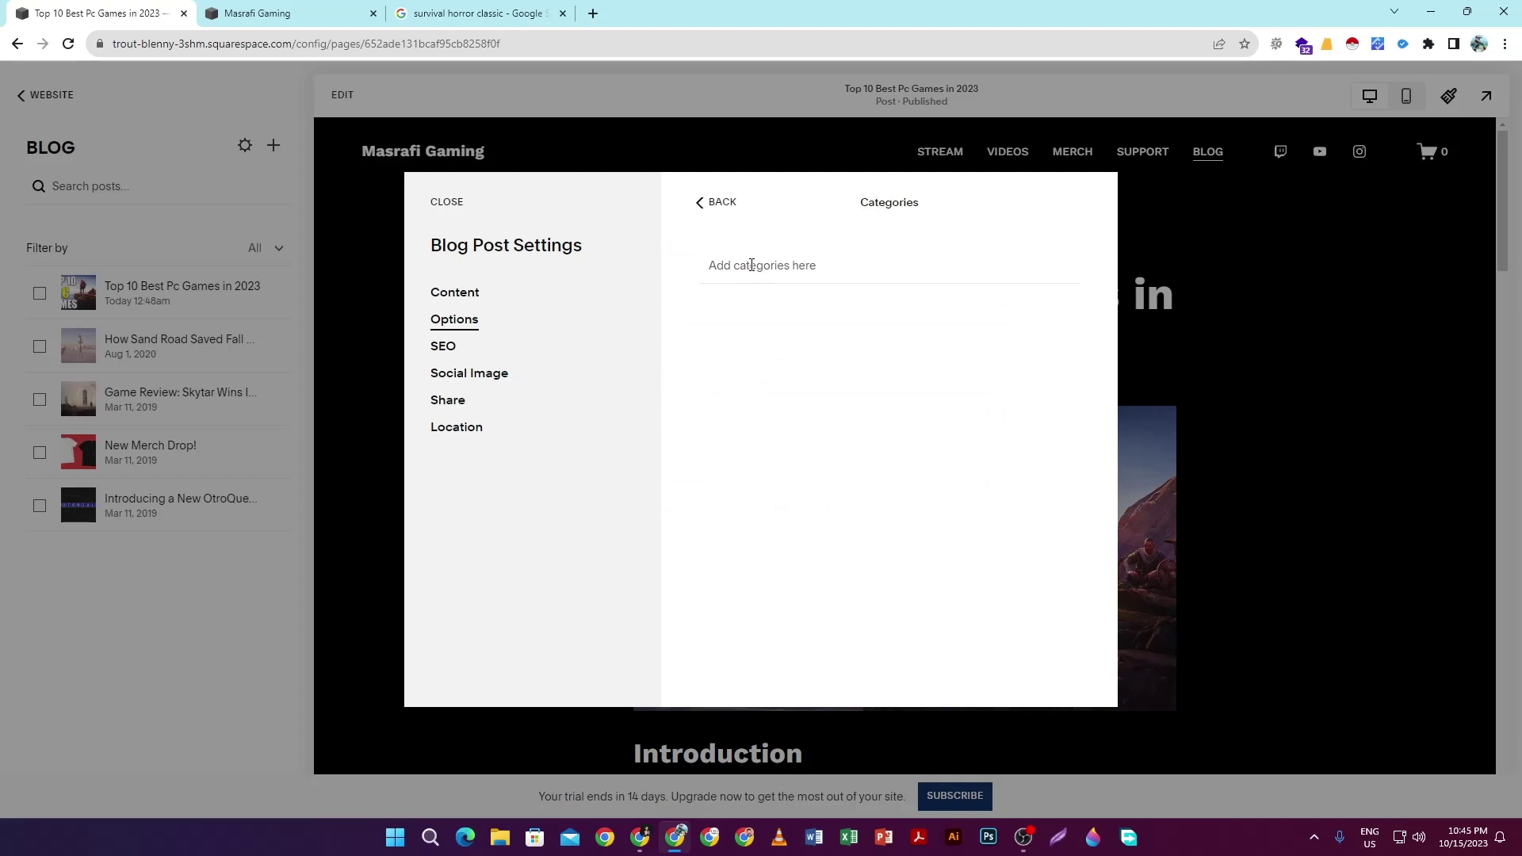
text(Gaming)
key(Return)
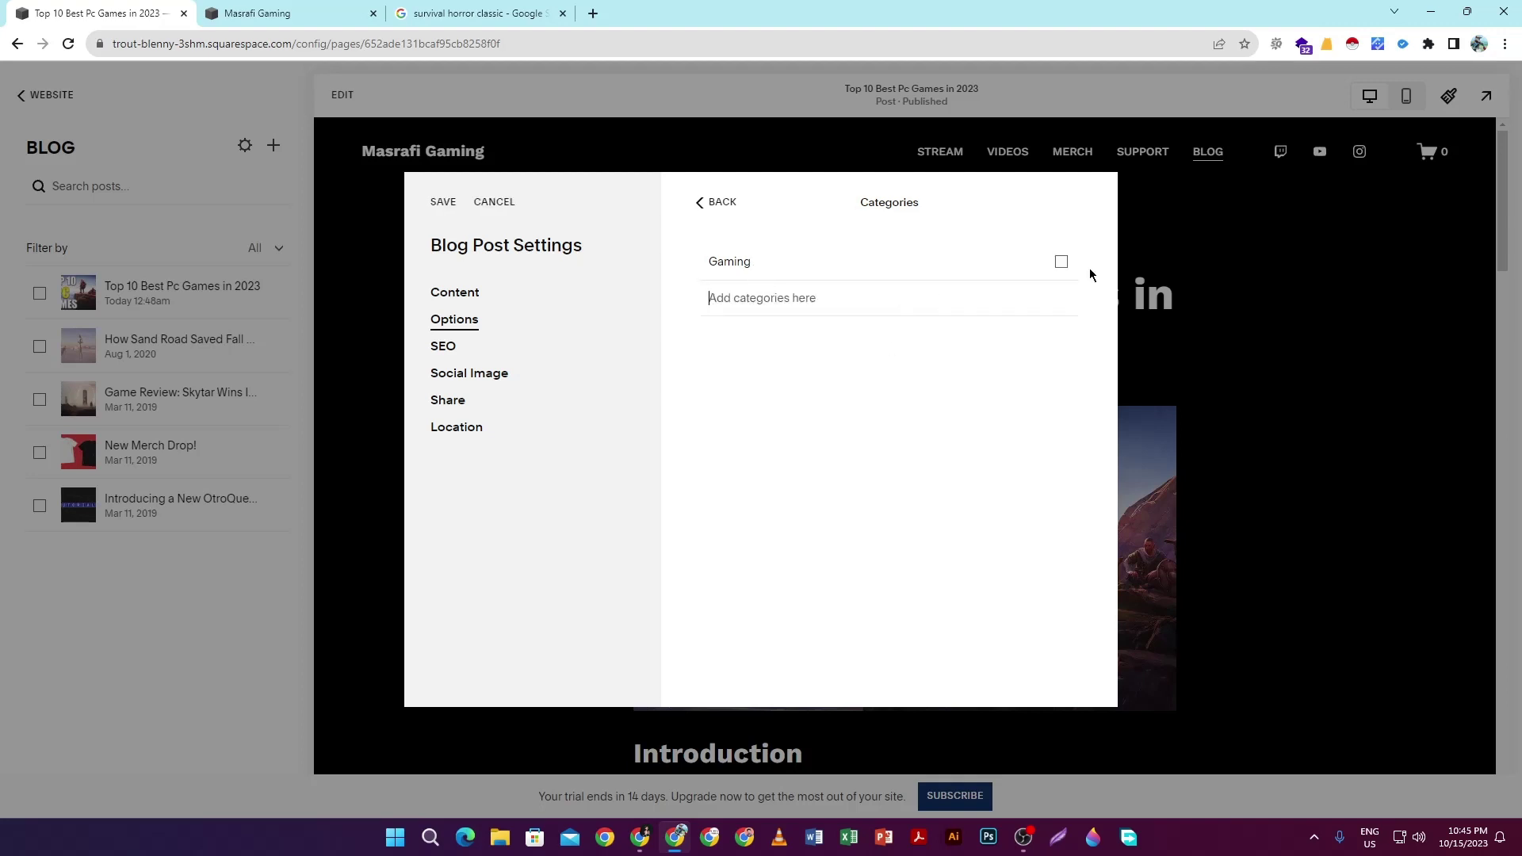
click(1061, 262)
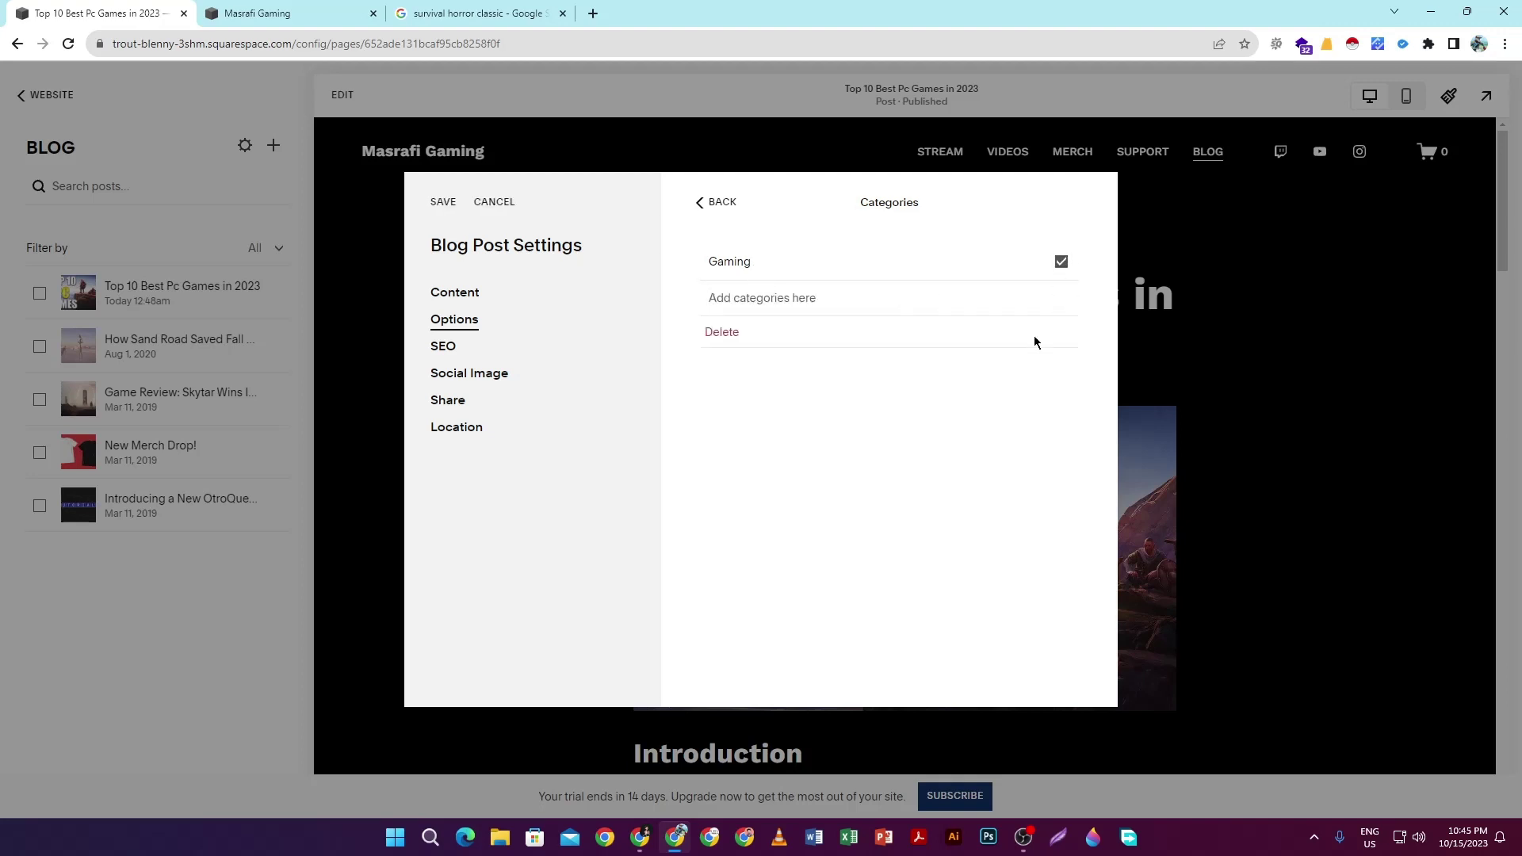
click(699, 204)
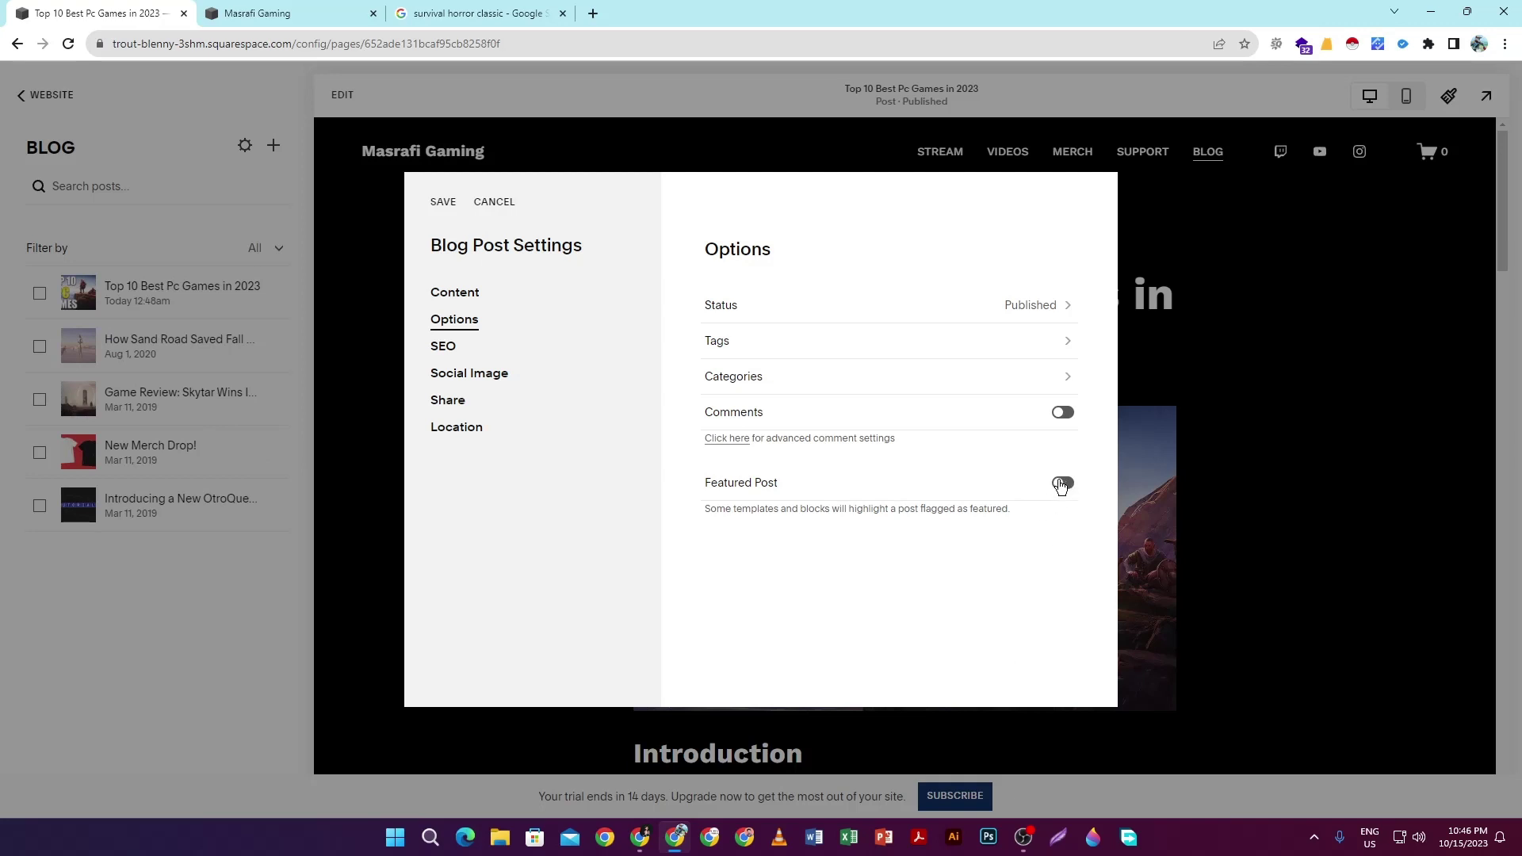
Step: Examine the post's SEO settings: the search results preview, SEO title and SEO description
click(445, 347)
scroll(850, 419, down, 1)
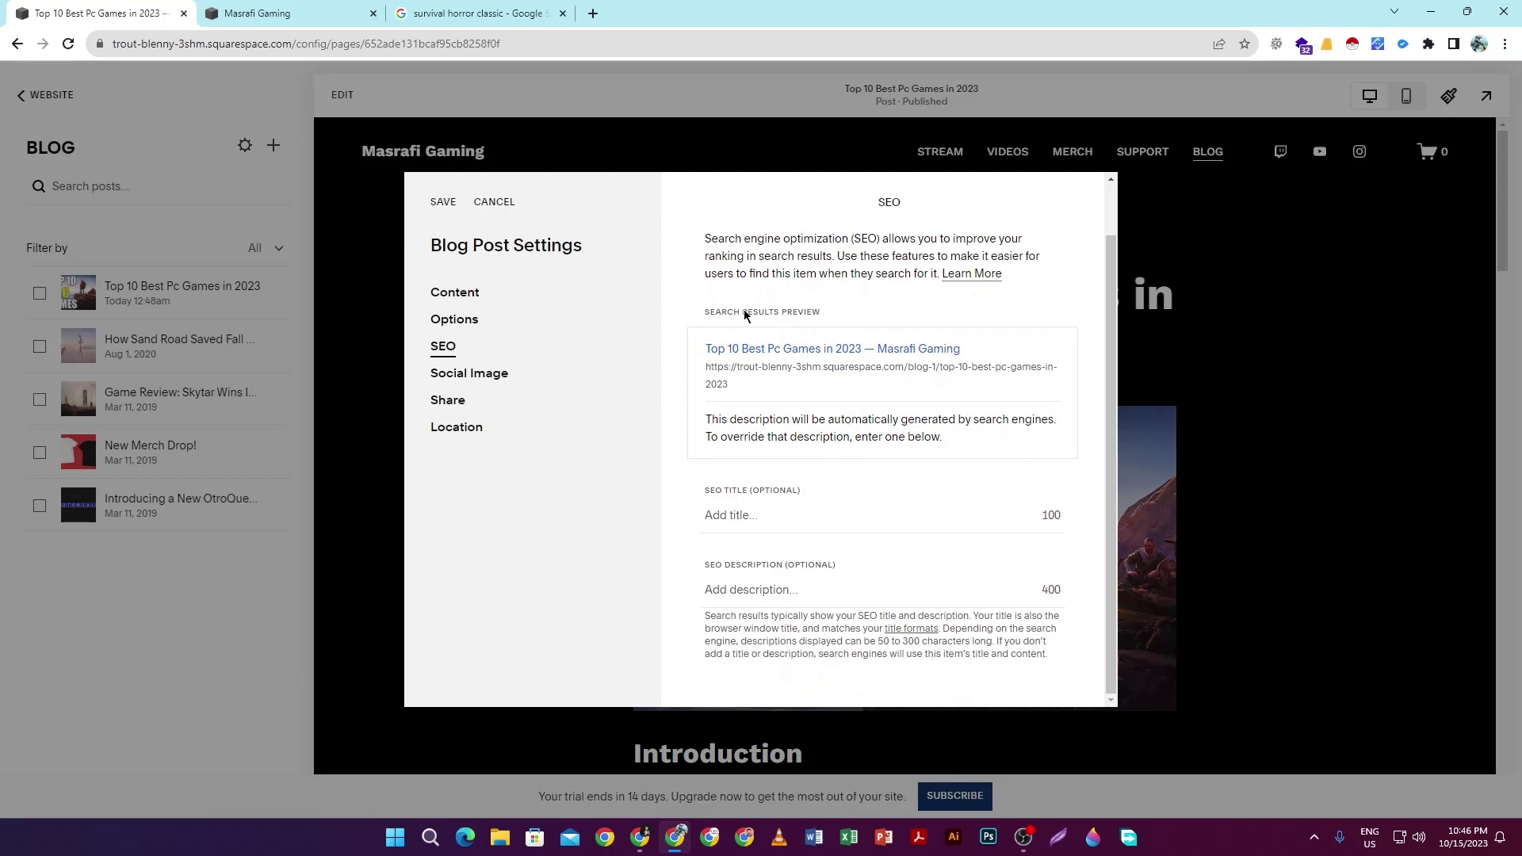
drag(706, 316, 856, 307)
click(856, 307)
drag(803, 490, 671, 492)
drag(734, 581, 829, 532)
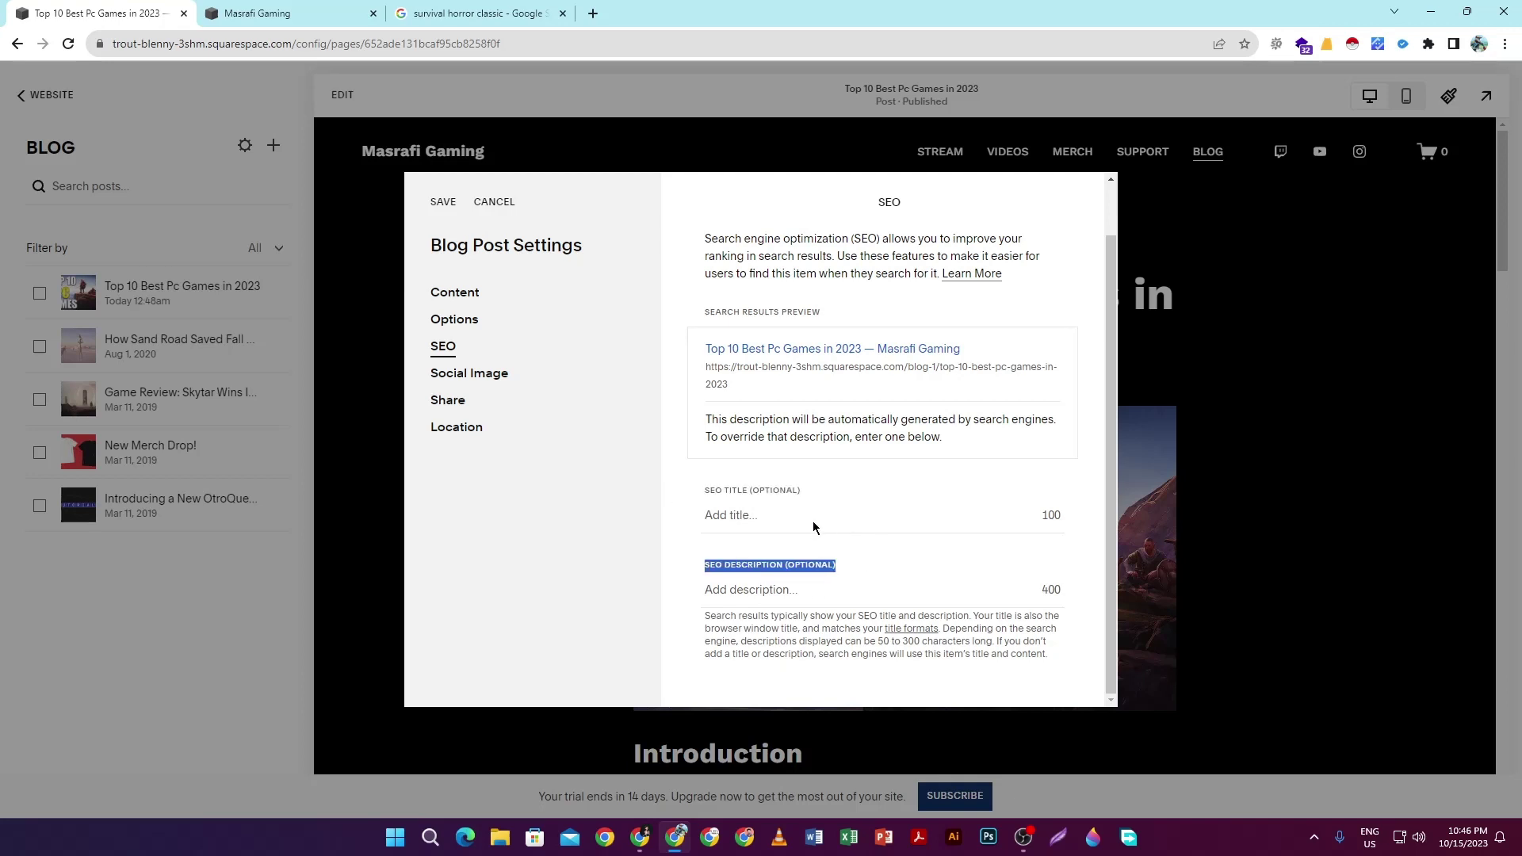
Step: Display the "Top 10 Best Pc Games in 2023" post from the BLOG page in the second site tab
click(743, 514)
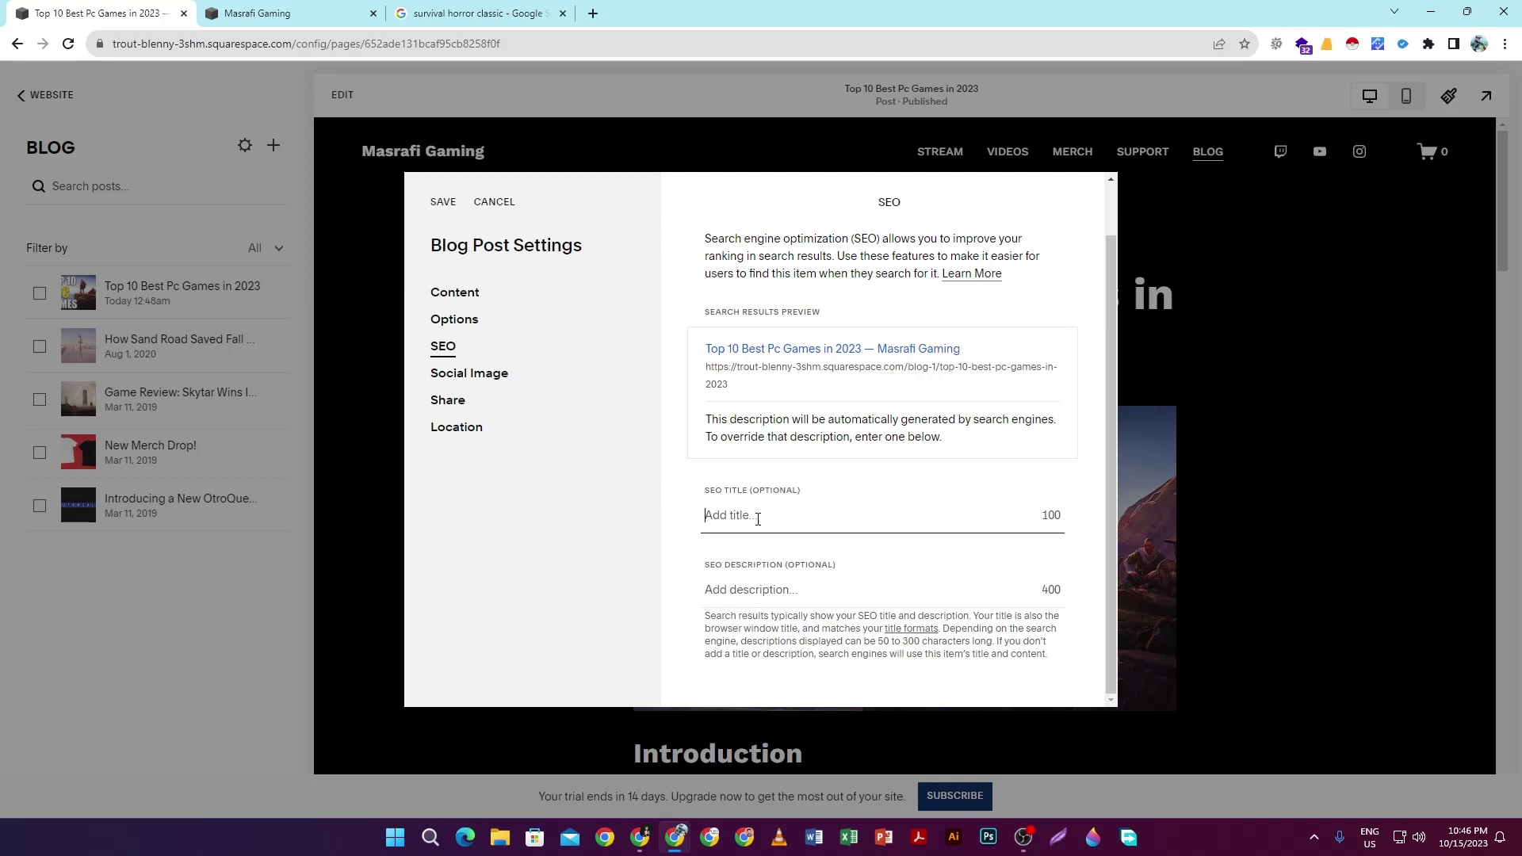
click(250, 12)
scroll(656, 370, down, 3)
scroll(657, 370, up, 3)
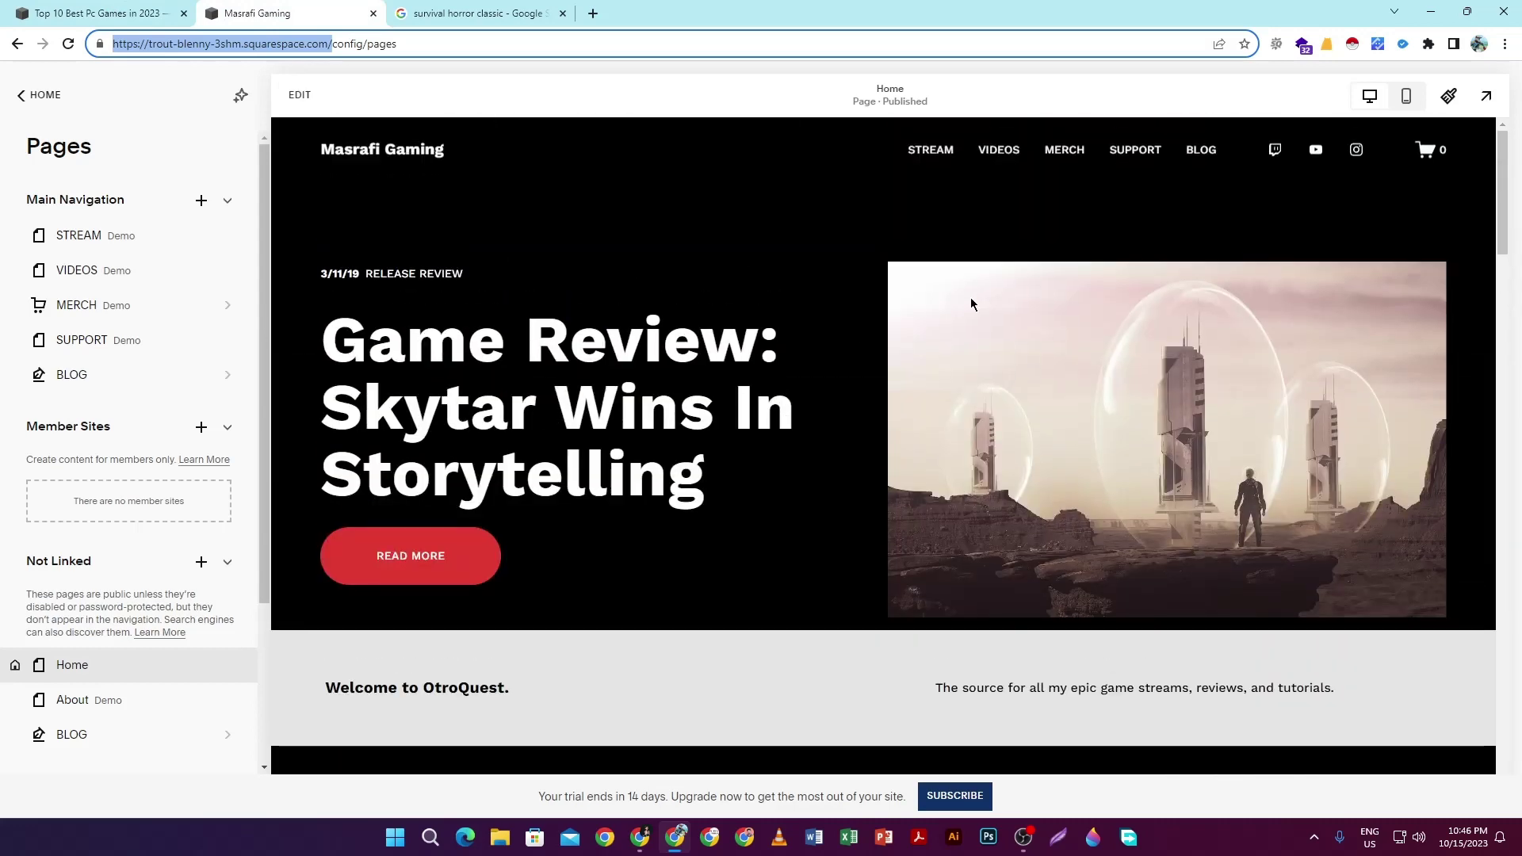
click(1199, 154)
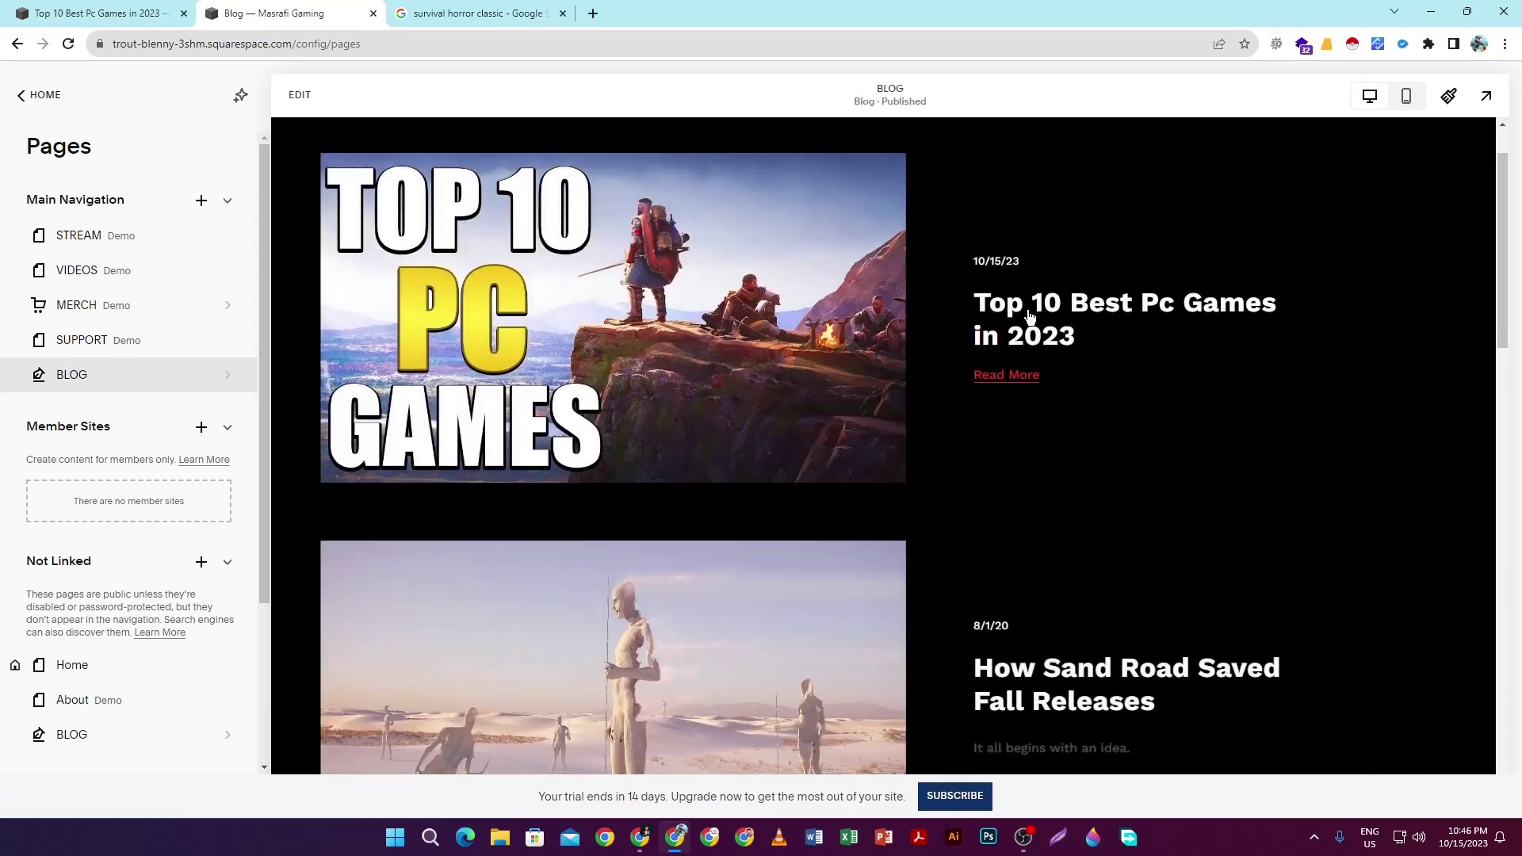
click(1028, 316)
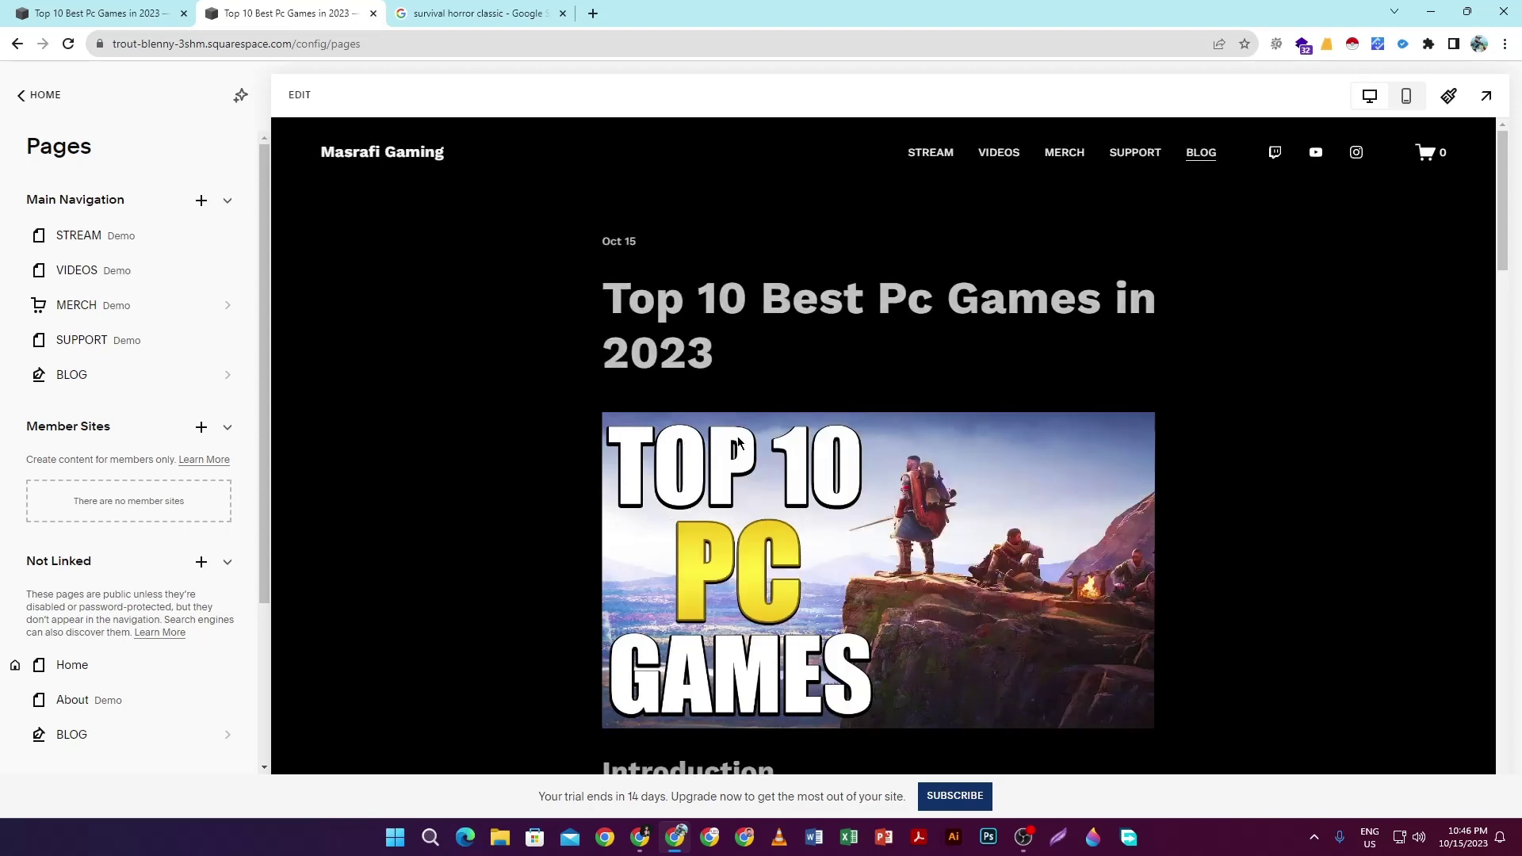
Step: Copy the post's heading "Top 10 Best Pc Games in 2023" into the SEO title
drag(610, 296, 717, 343)
right_click(694, 300)
click(760, 315)
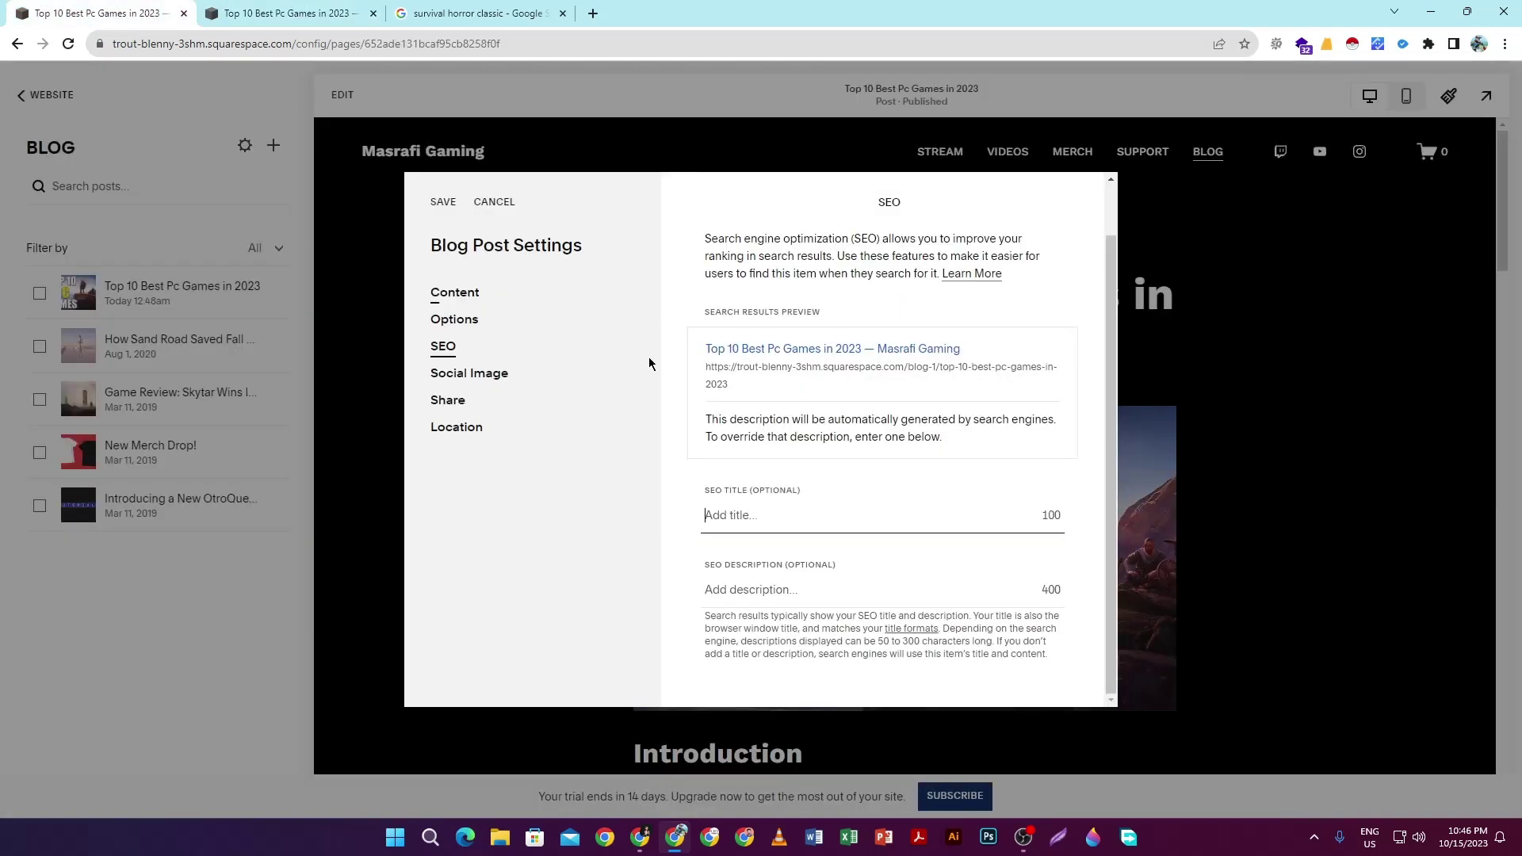
click(738, 511)
key(ctrl+v)
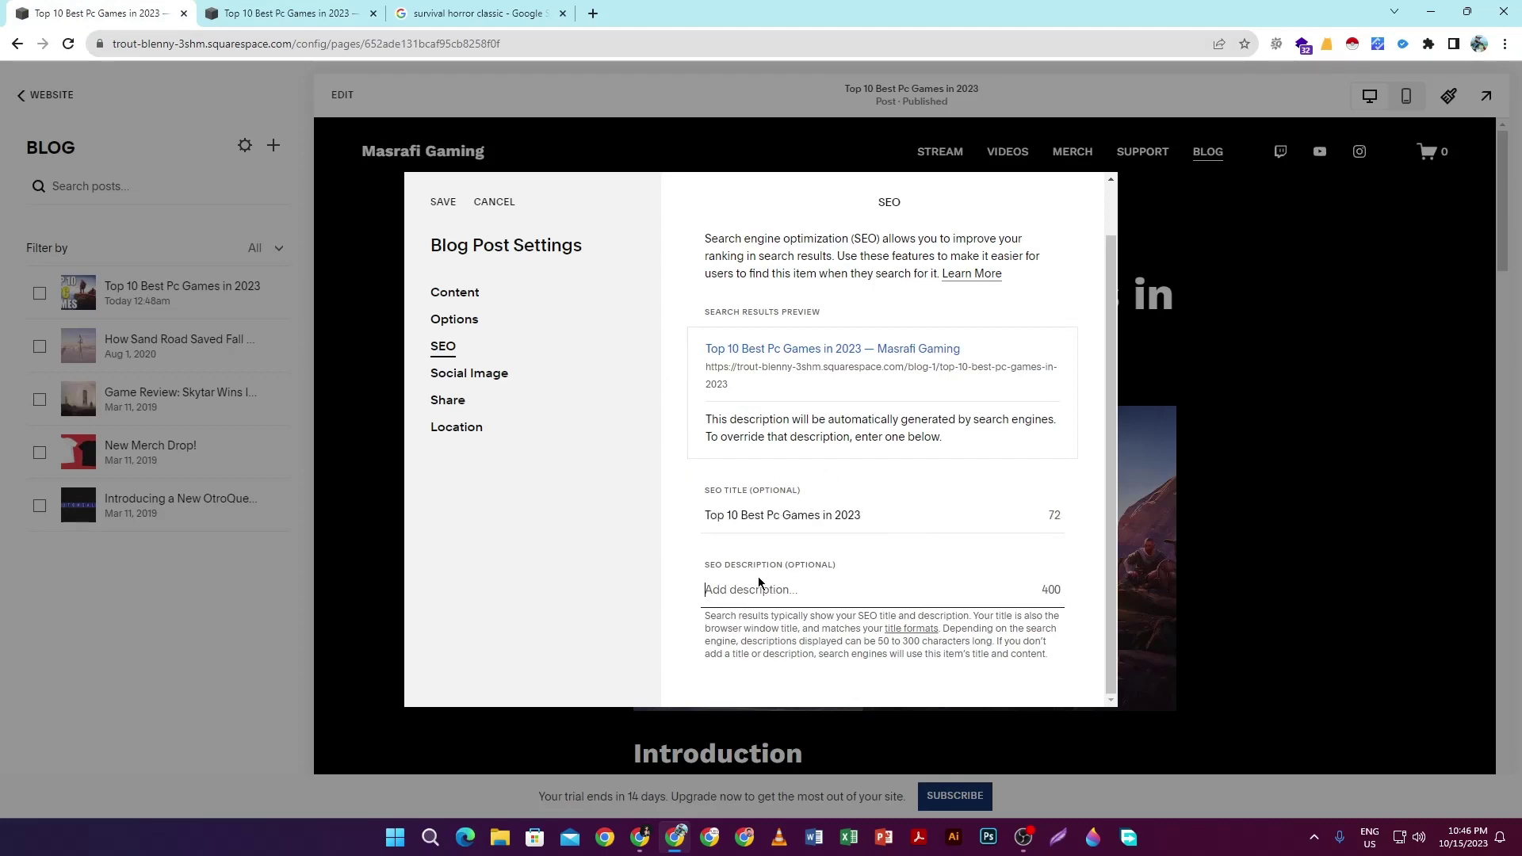
Step: Copy the first sentence under "Introduction", from "The world of PC gaming" to "incredible experiences for gamers", into the SEO description
click(248, 10)
scroll(831, 369, down, 6)
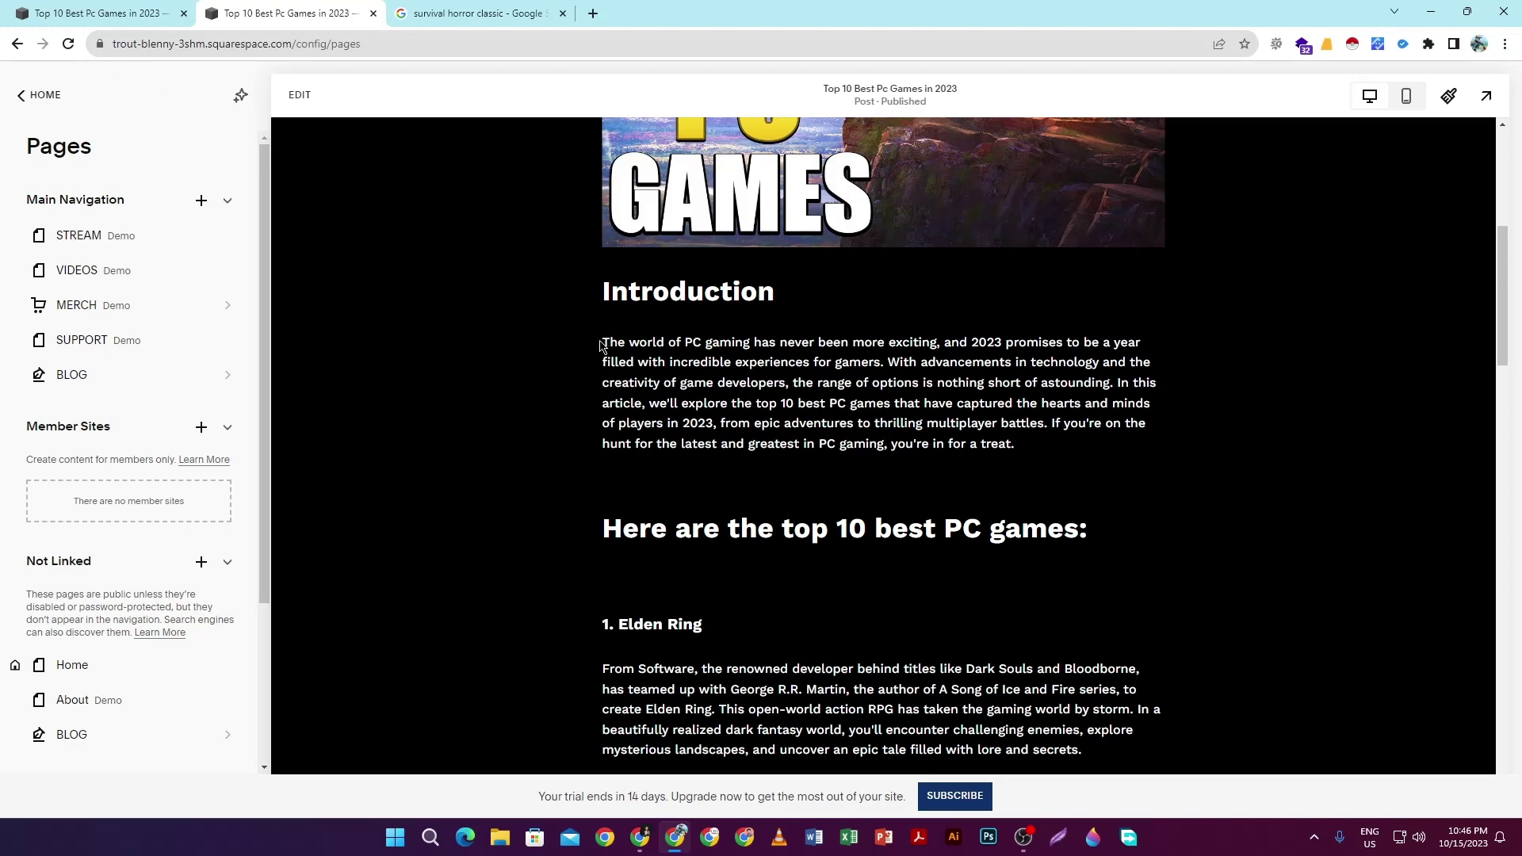
click(64, 13)
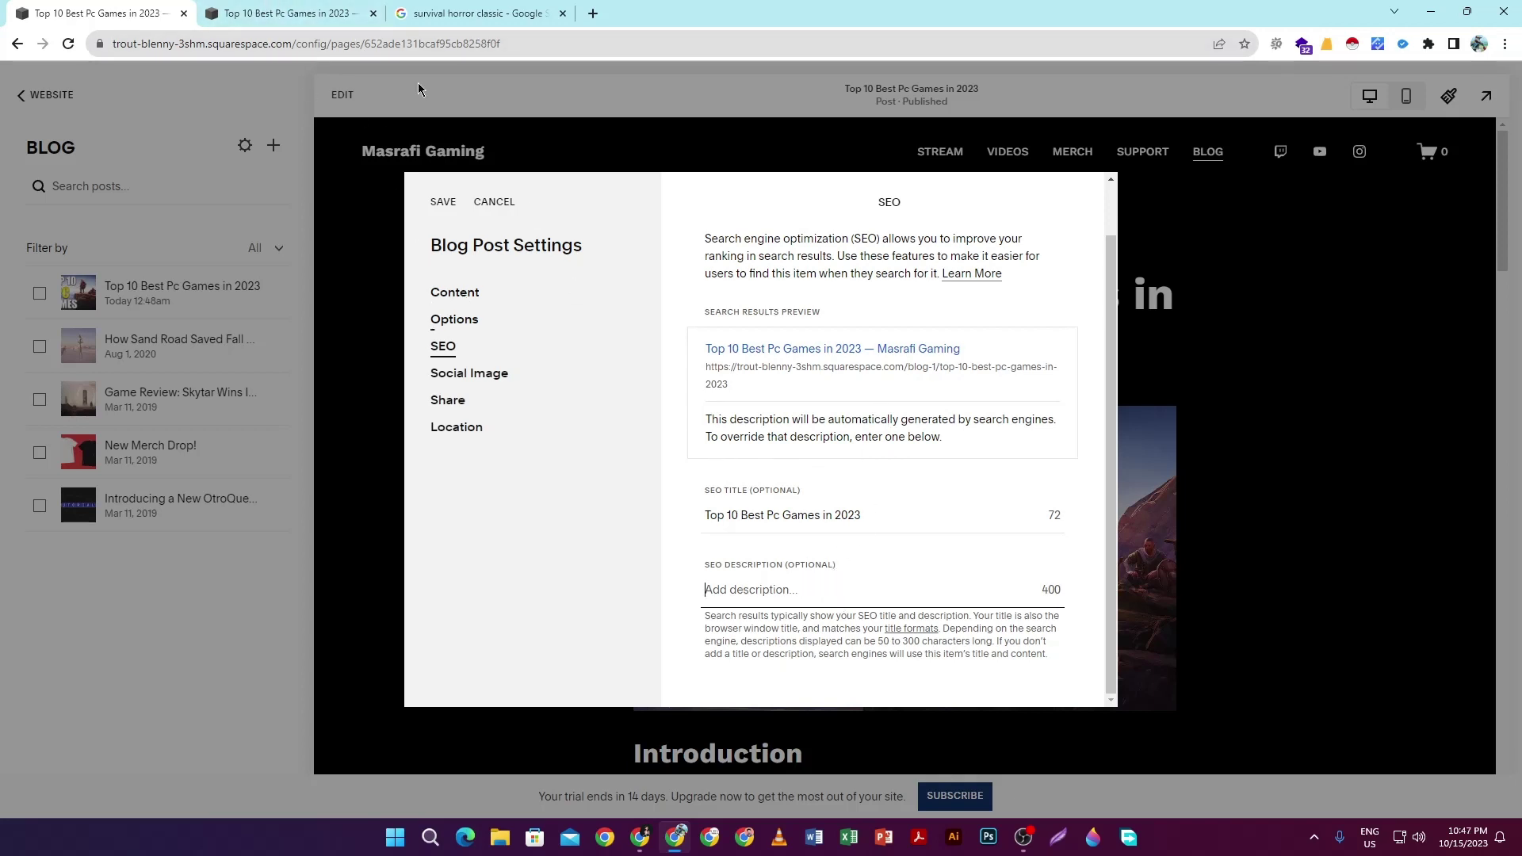
click(310, 14)
drag(604, 339, 872, 362)
right_click(863, 358)
click(872, 359)
click(150, 14)
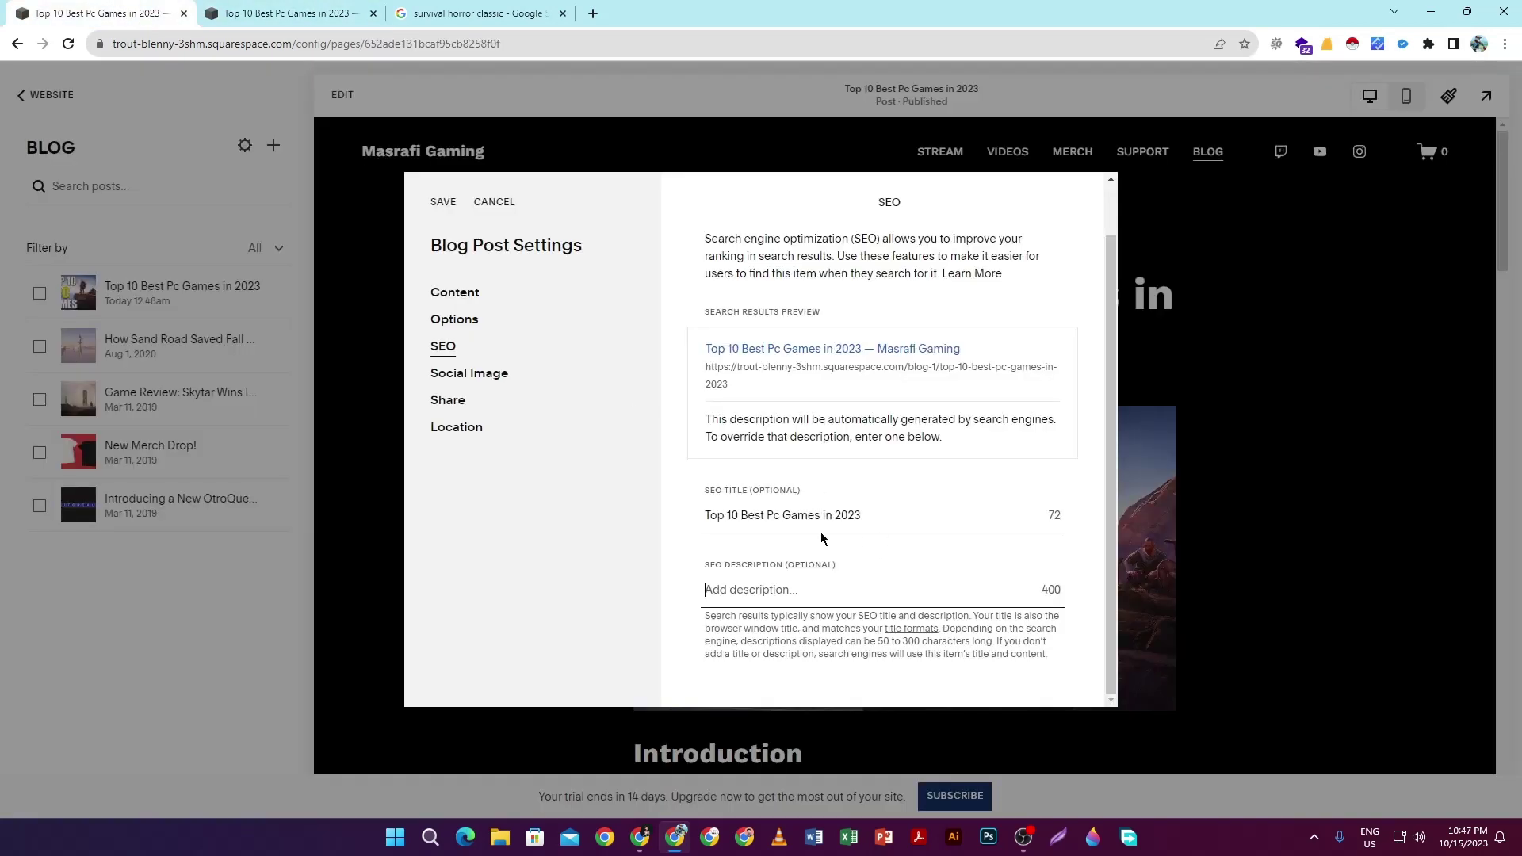
click(770, 590)
key(ctrl+v)
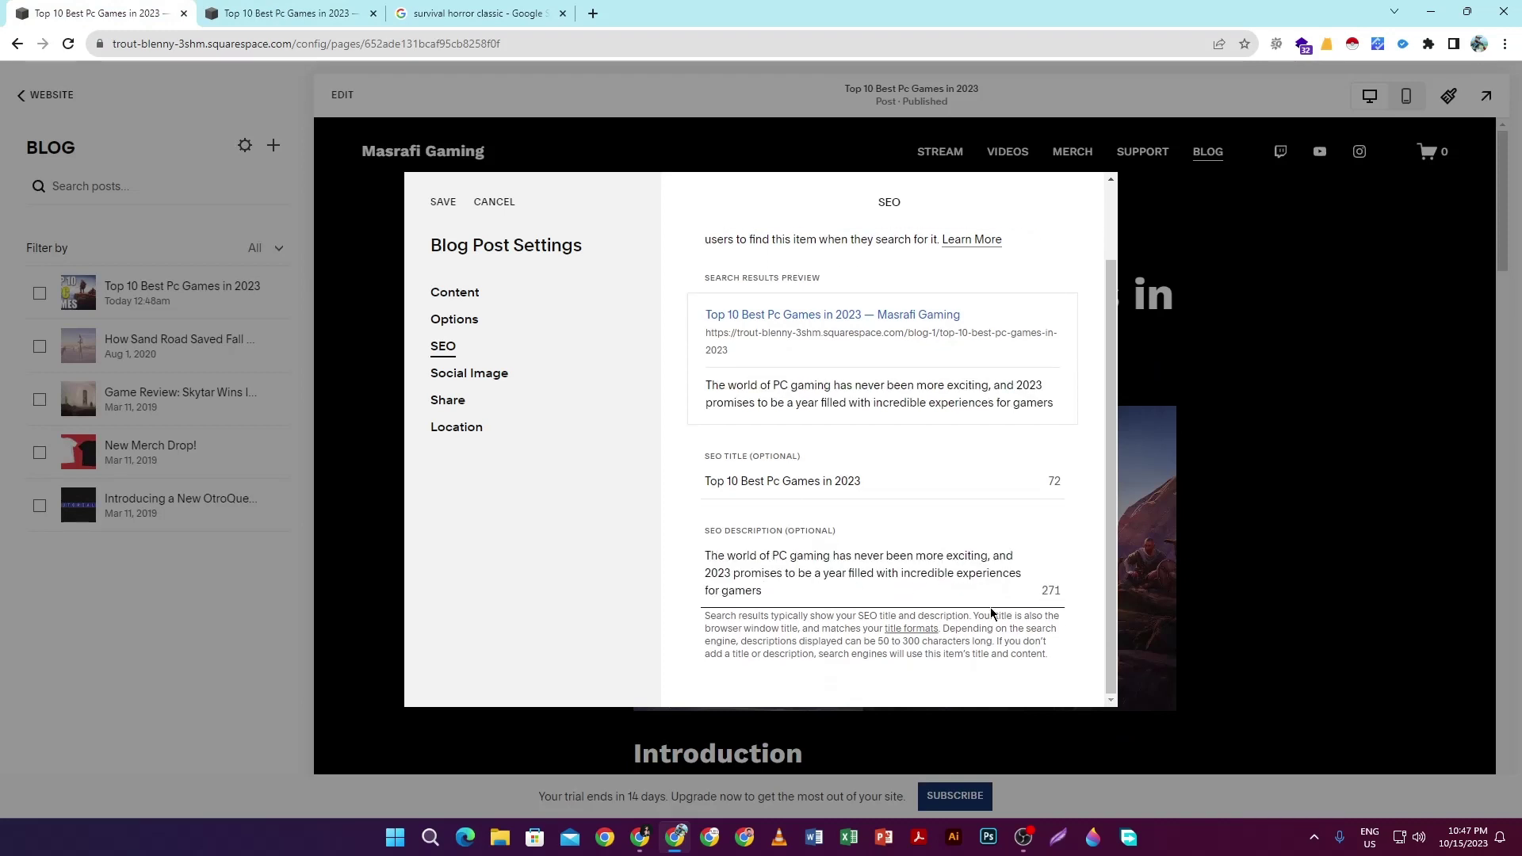
Step: Clear the SEO description, re-enter the same sentence ending with "for gamers." and check the search results preview
drag(806, 589, 659, 547)
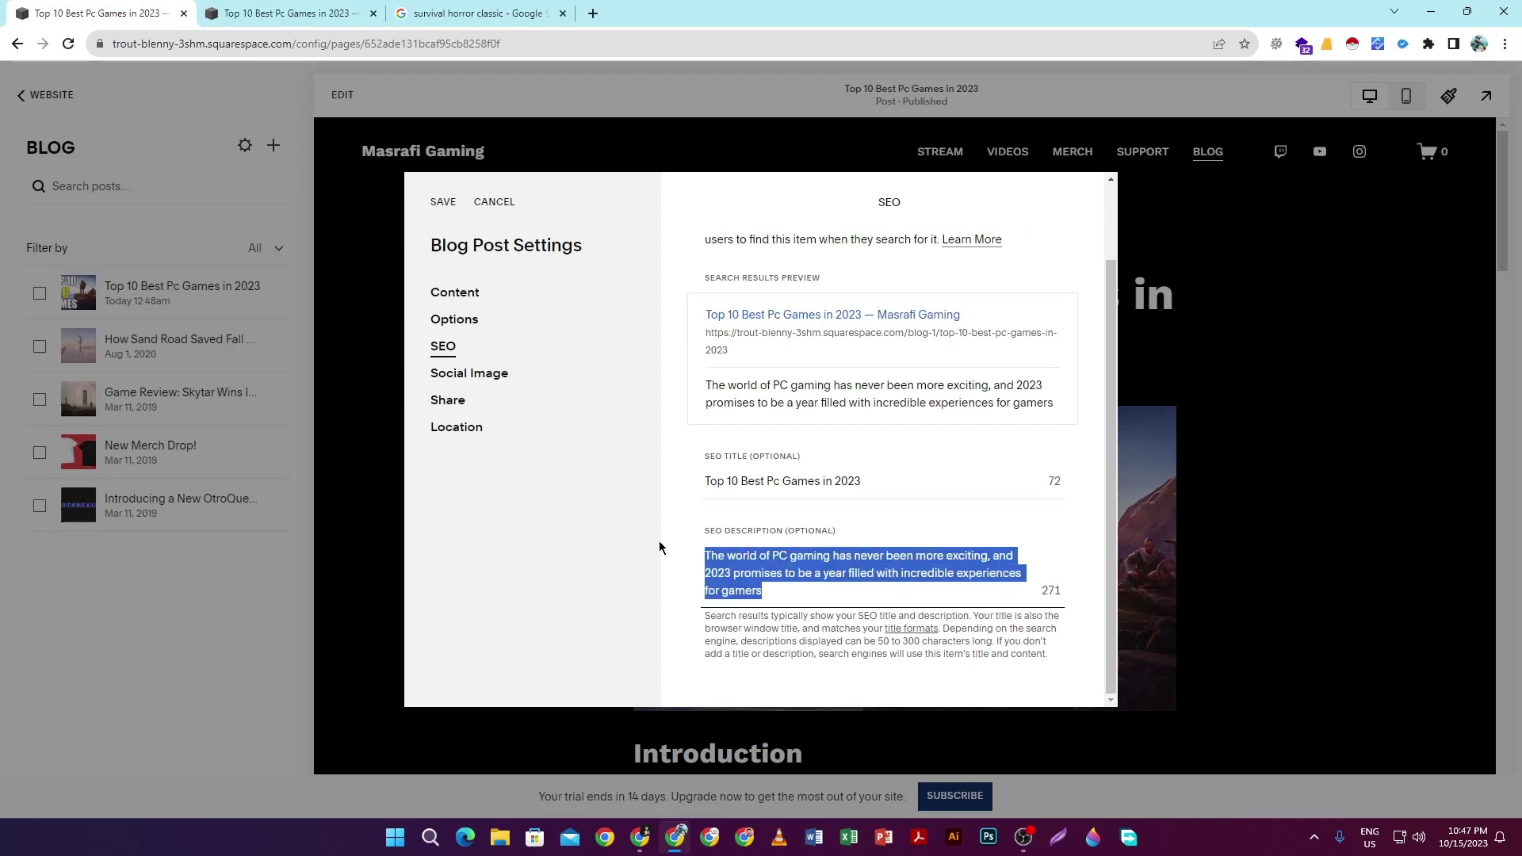
key(BackSpace)
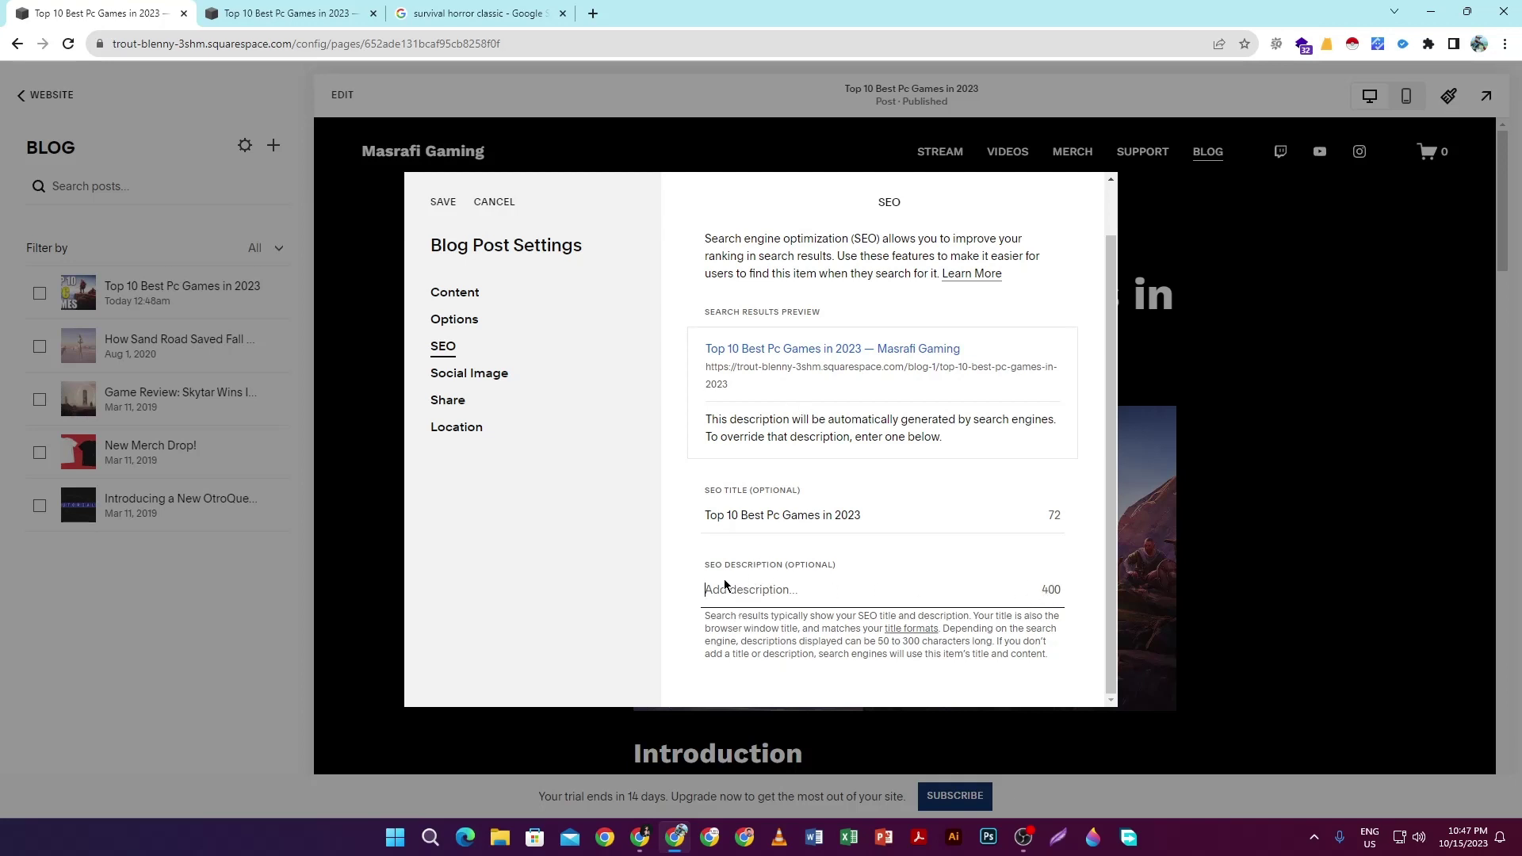
key(ctrl+v)
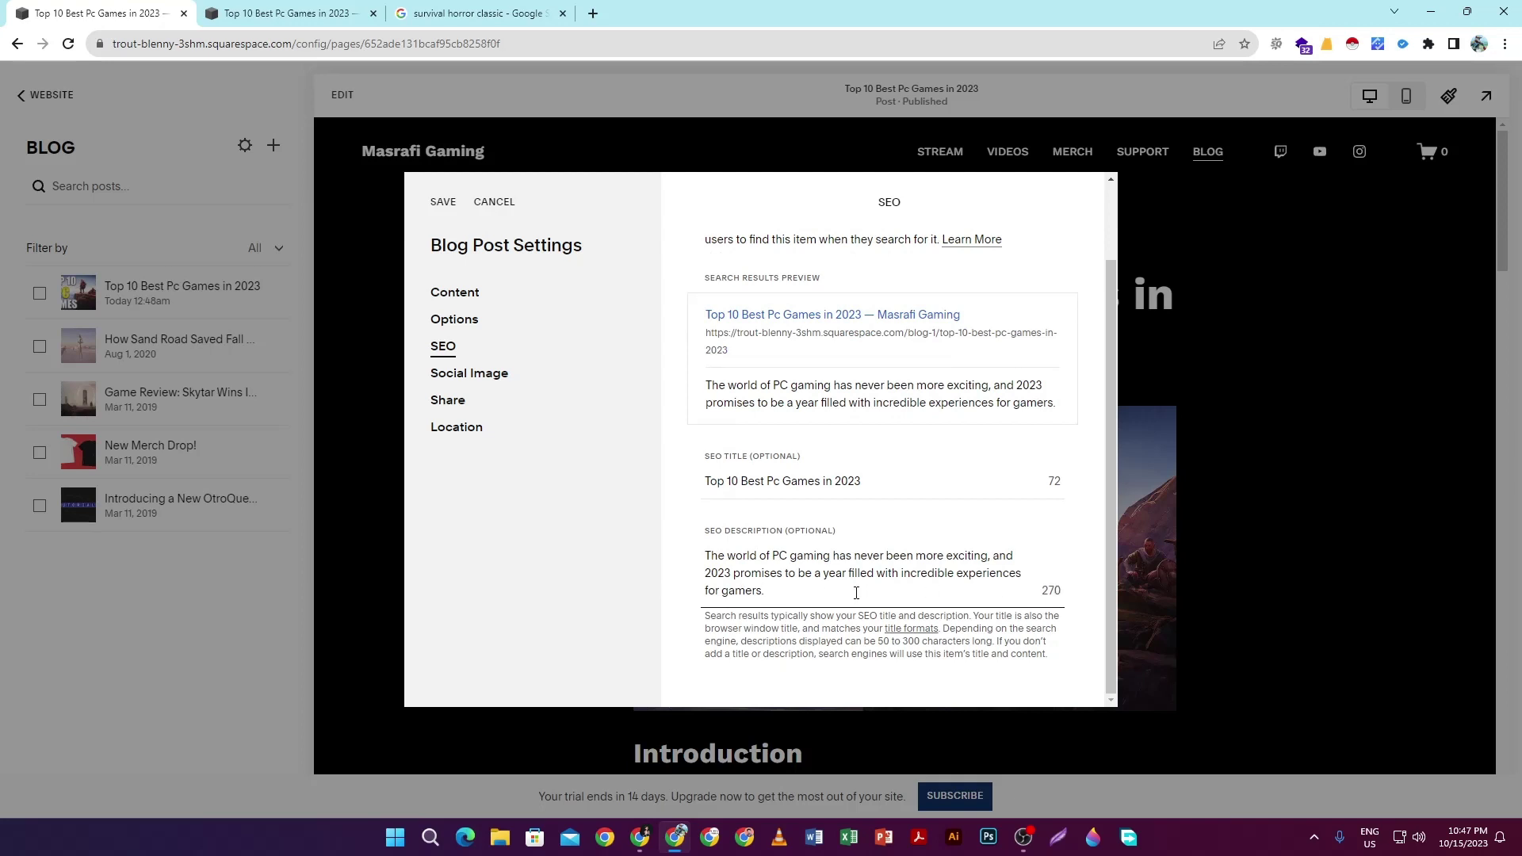
scroll(800, 608, up, 3)
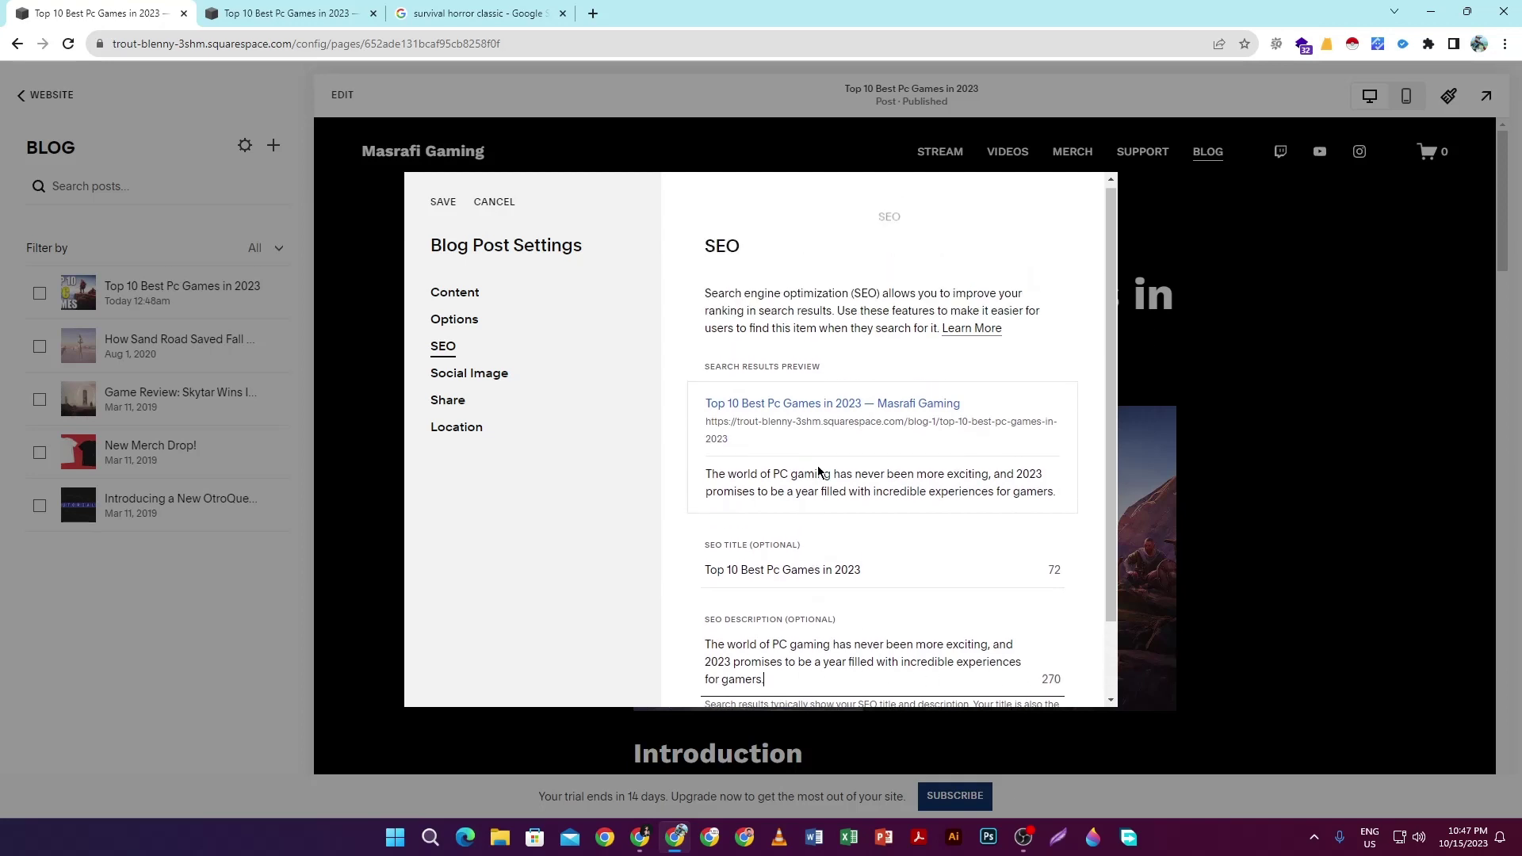
scroll(832, 608, down, 3)
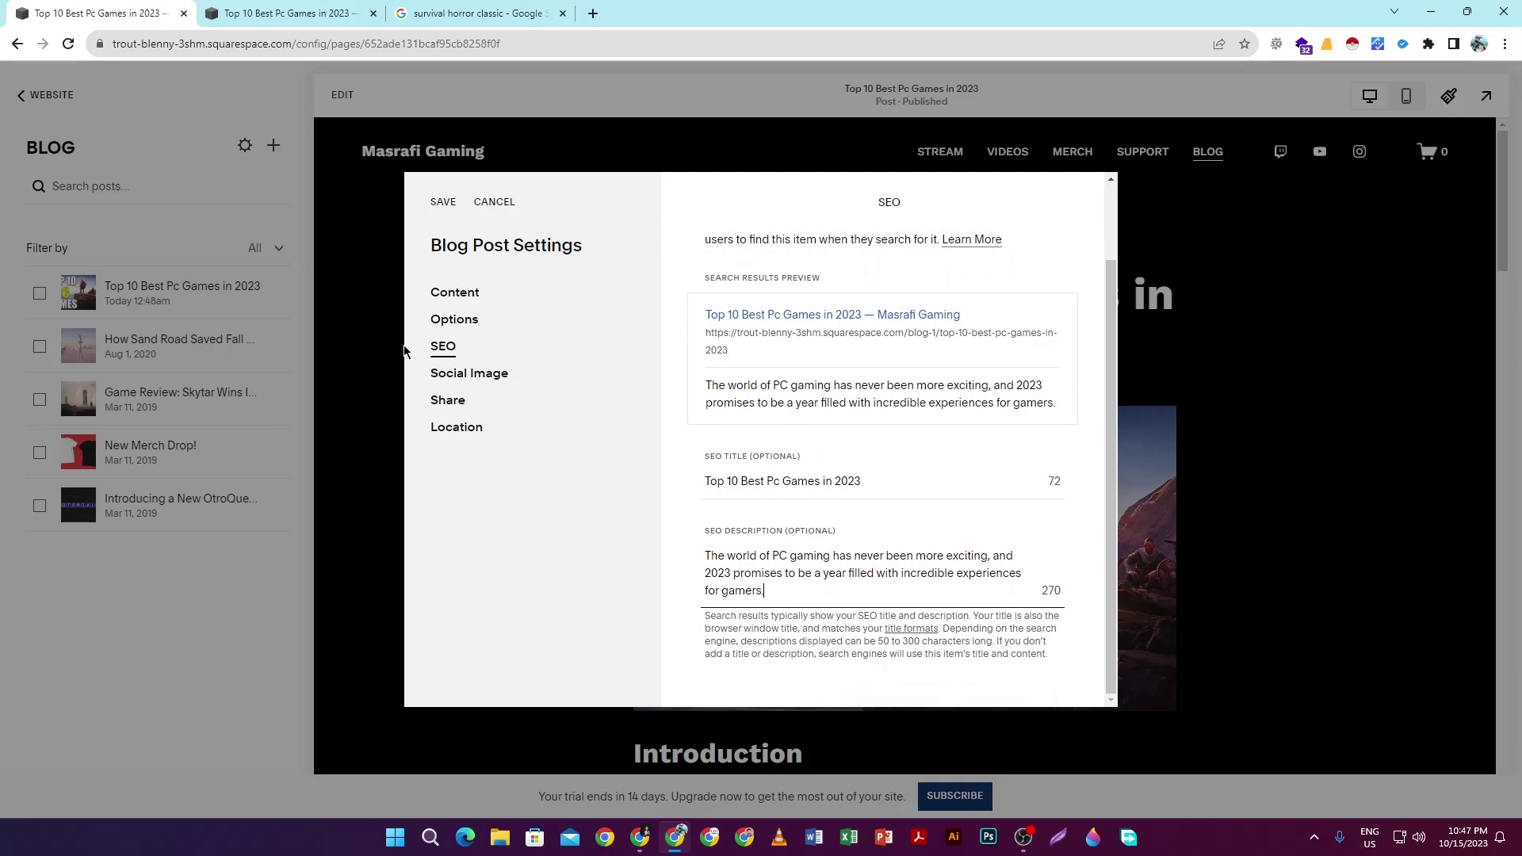
Step: Review the post's Social Image settings and the email and social media options under Share
click(458, 376)
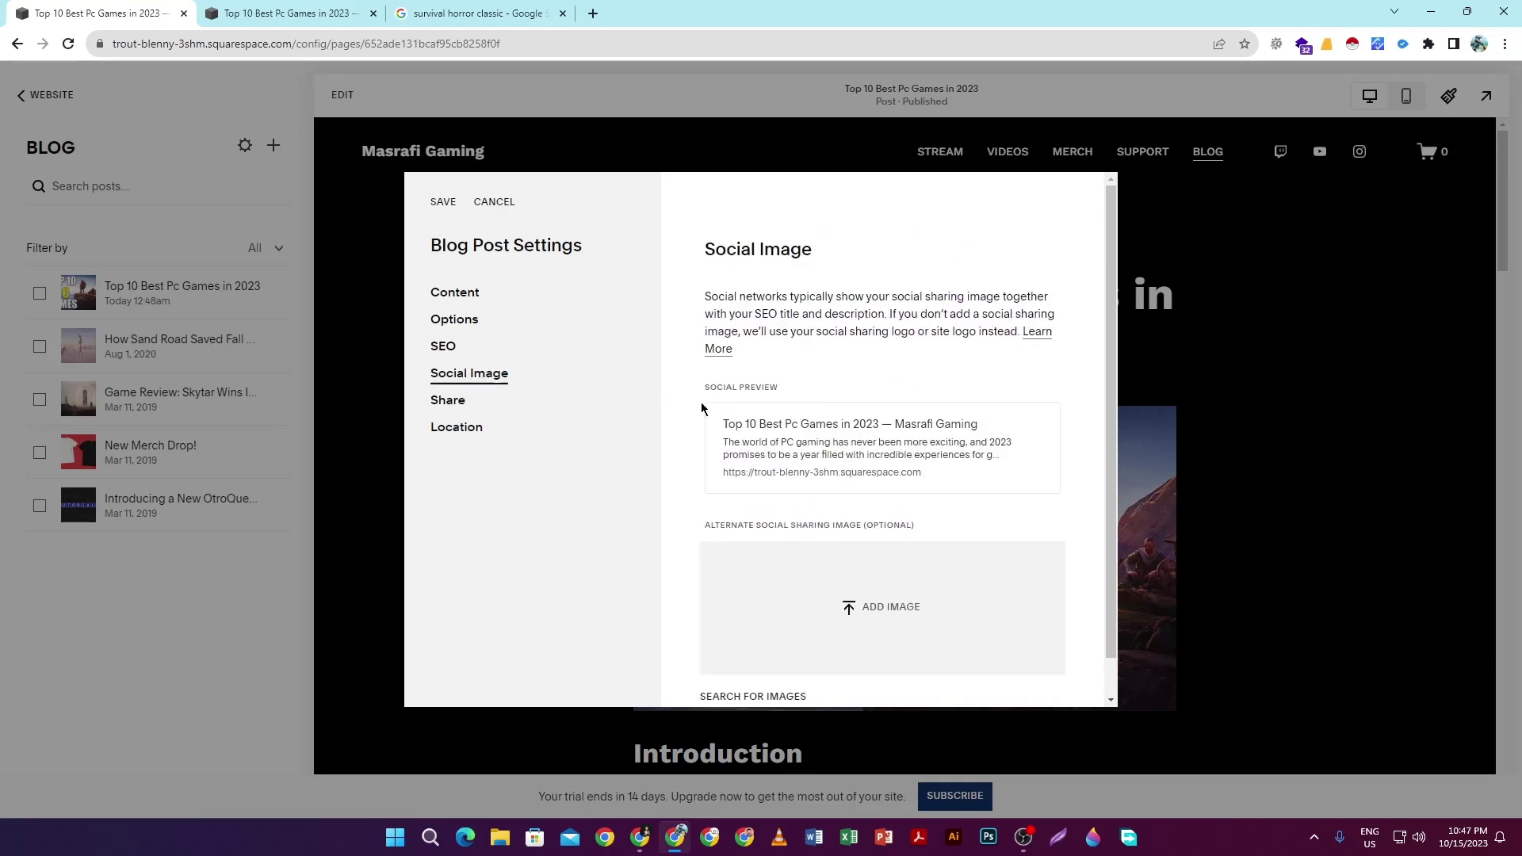
scroll(801, 520, down, 1)
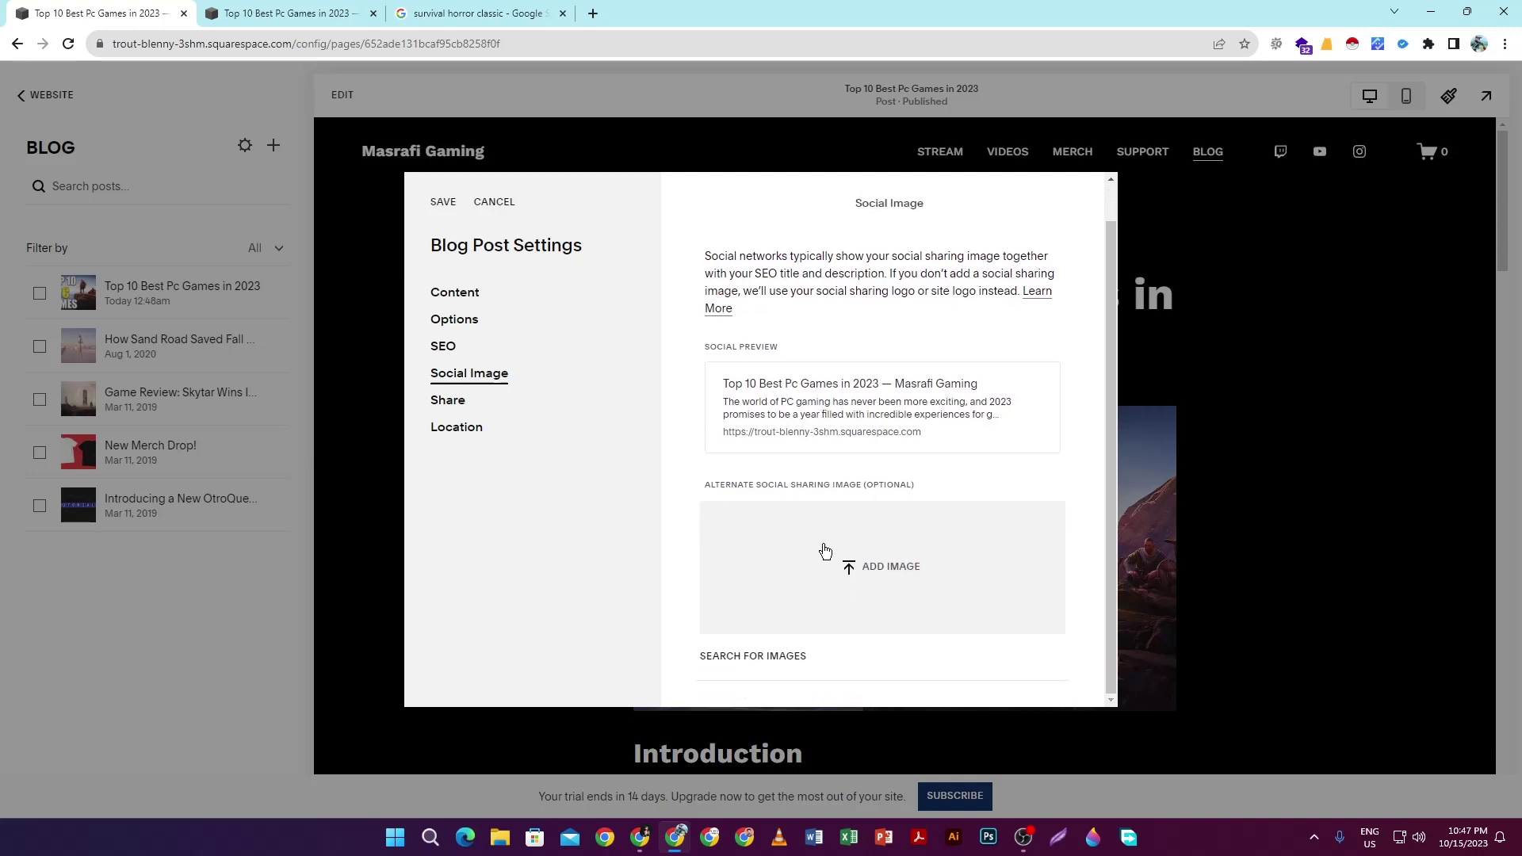
click(451, 409)
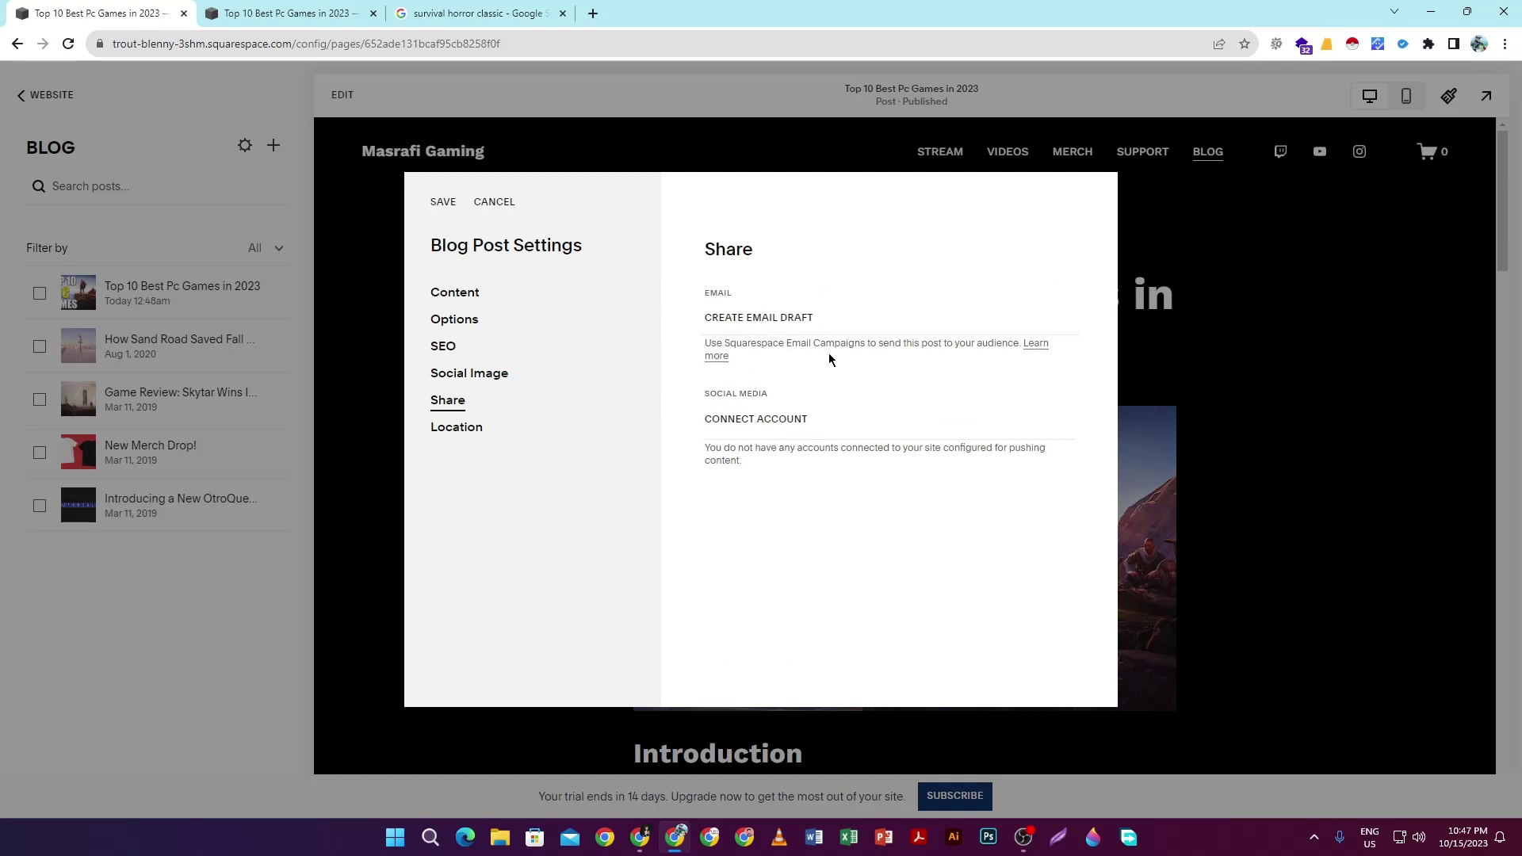
drag(786, 339, 856, 345)
click(854, 349)
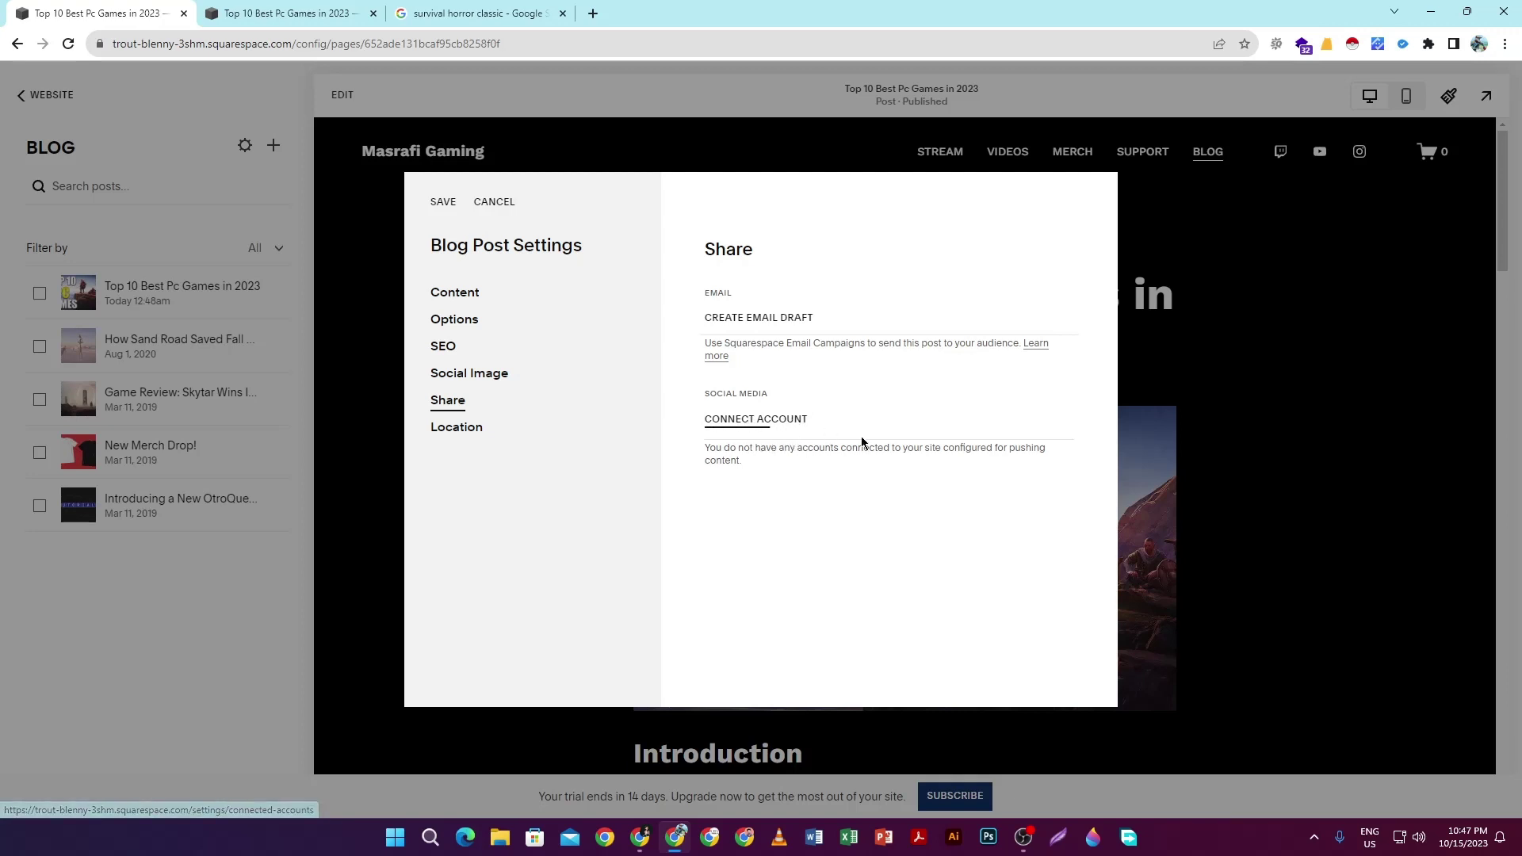
Step: Check the Location fields and the SEO search results preview, and save the blog post settings
click(483, 432)
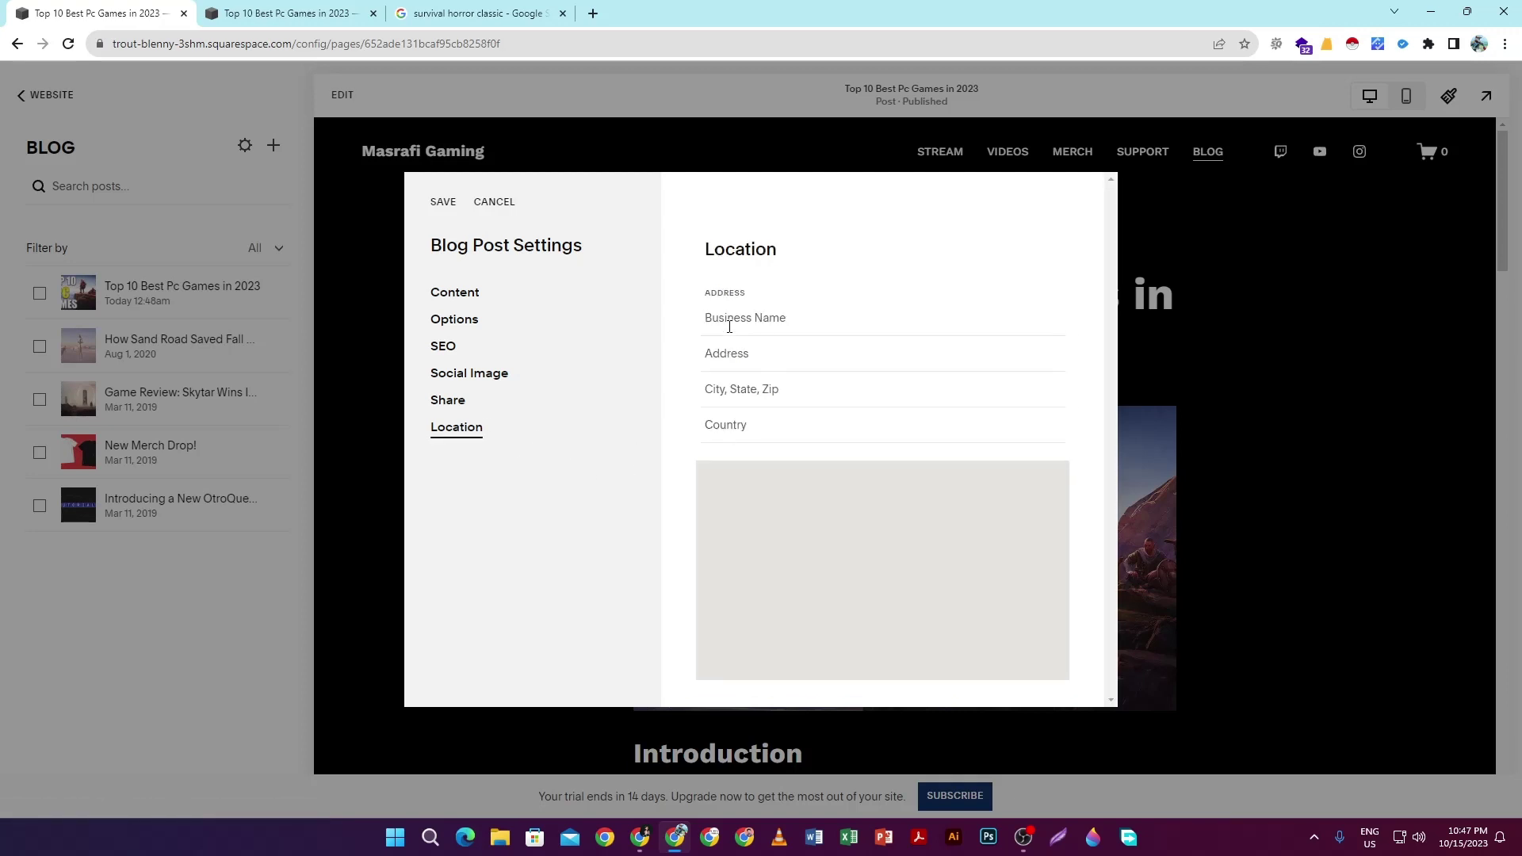
click(454, 354)
scroll(857, 449, down, 2)
scroll(859, 441, up, 2)
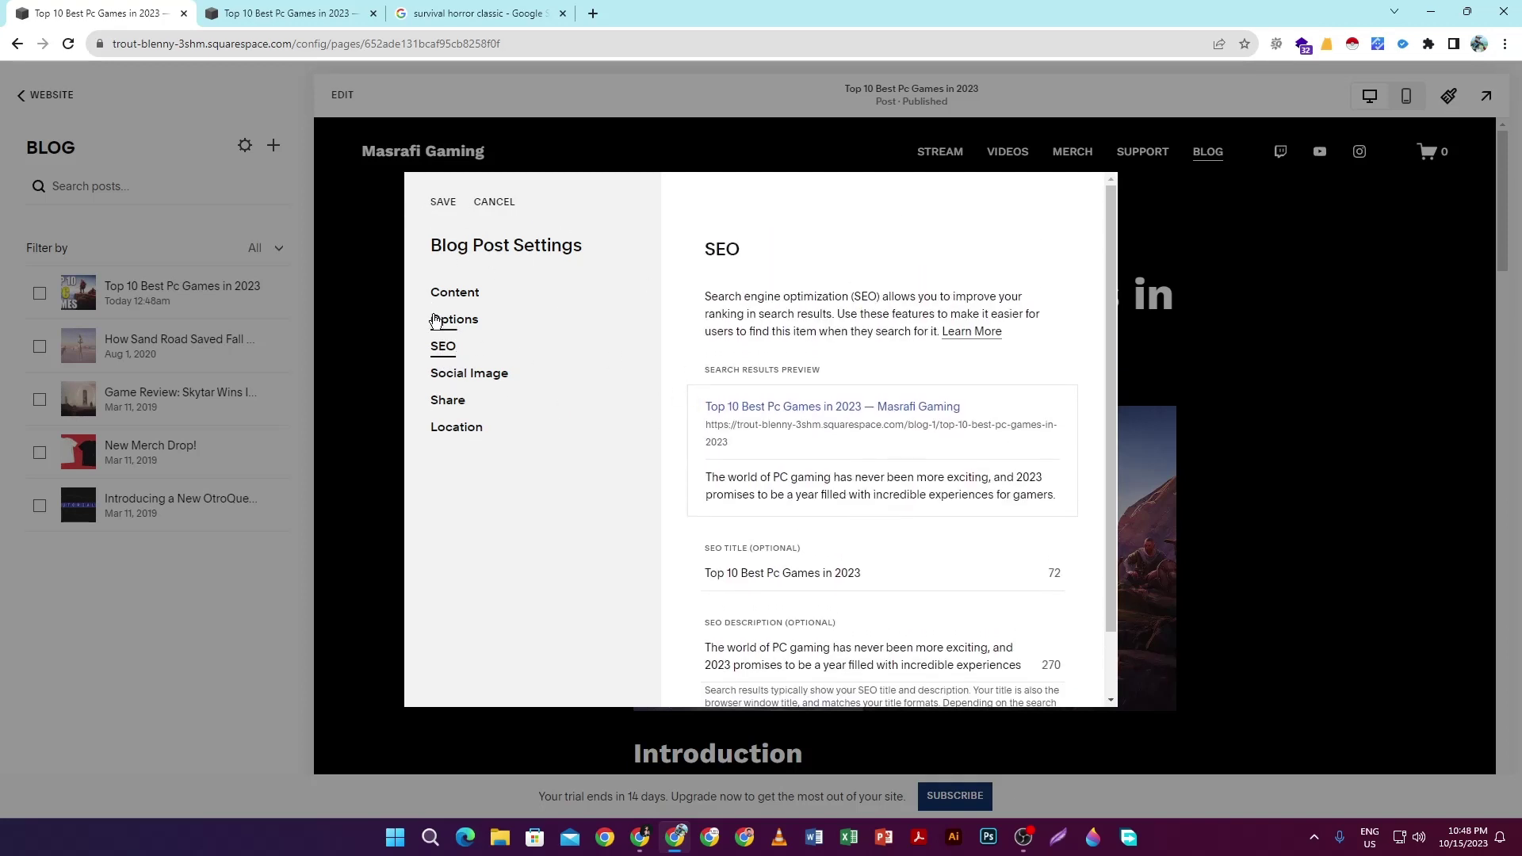
click(445, 207)
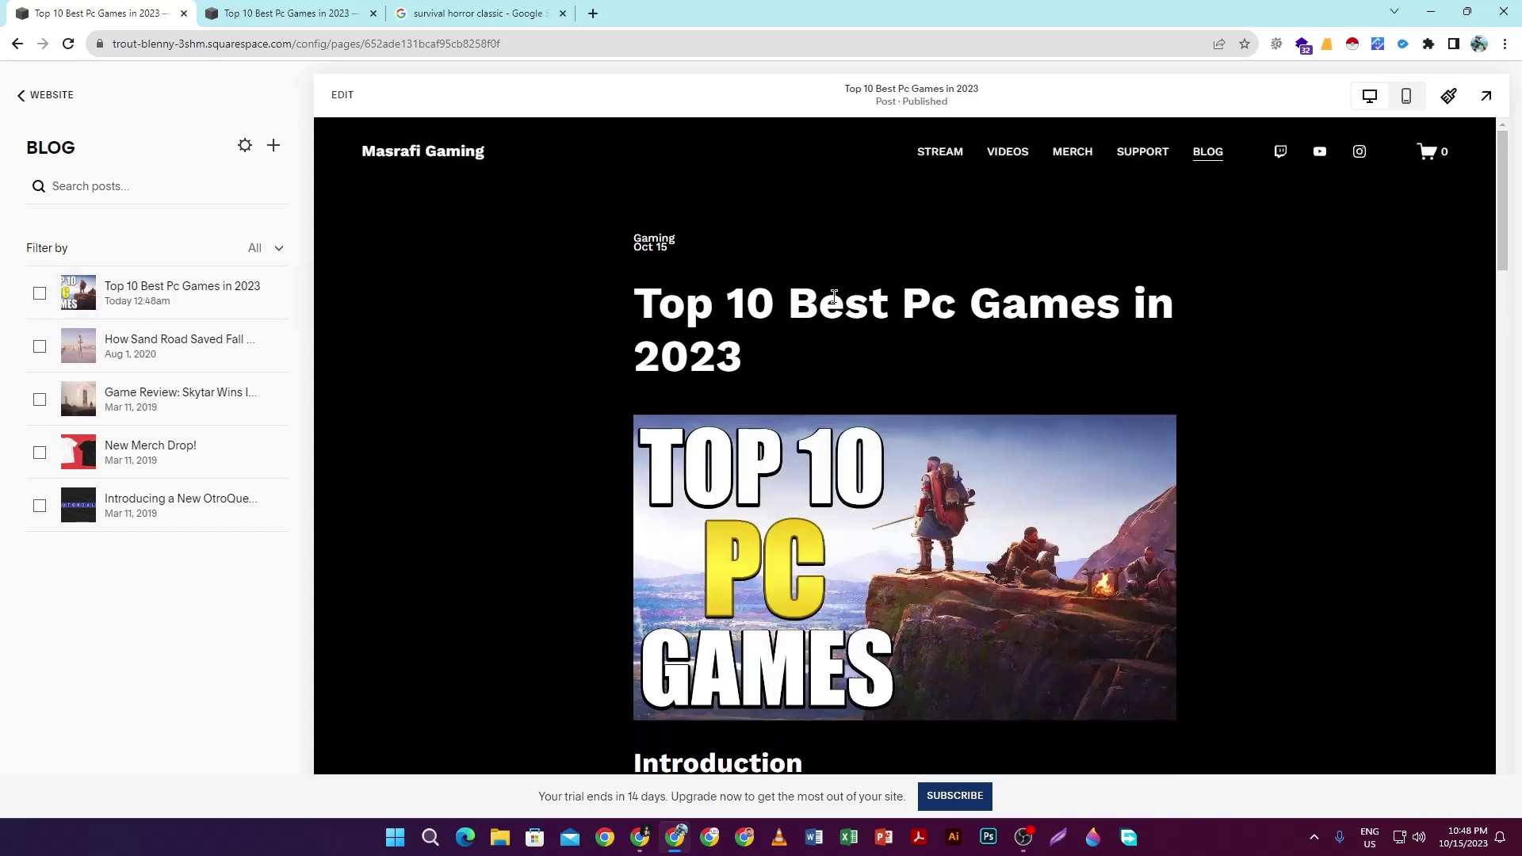
Step: Leave the blog and pages lists for the site's home dashboard, and switch to the Google Meet call
click(21, 96)
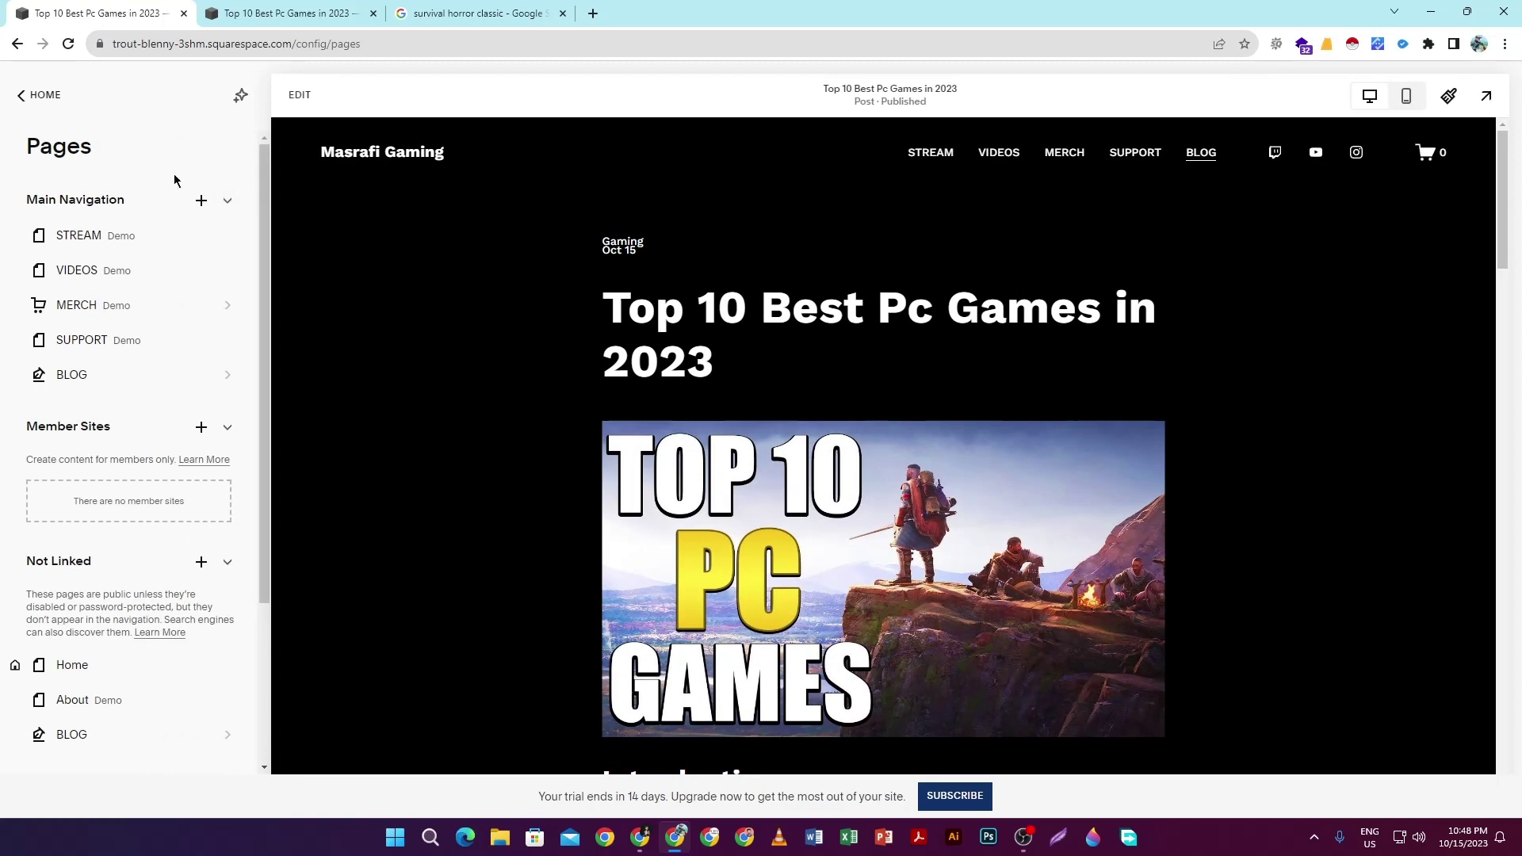
click(43, 115)
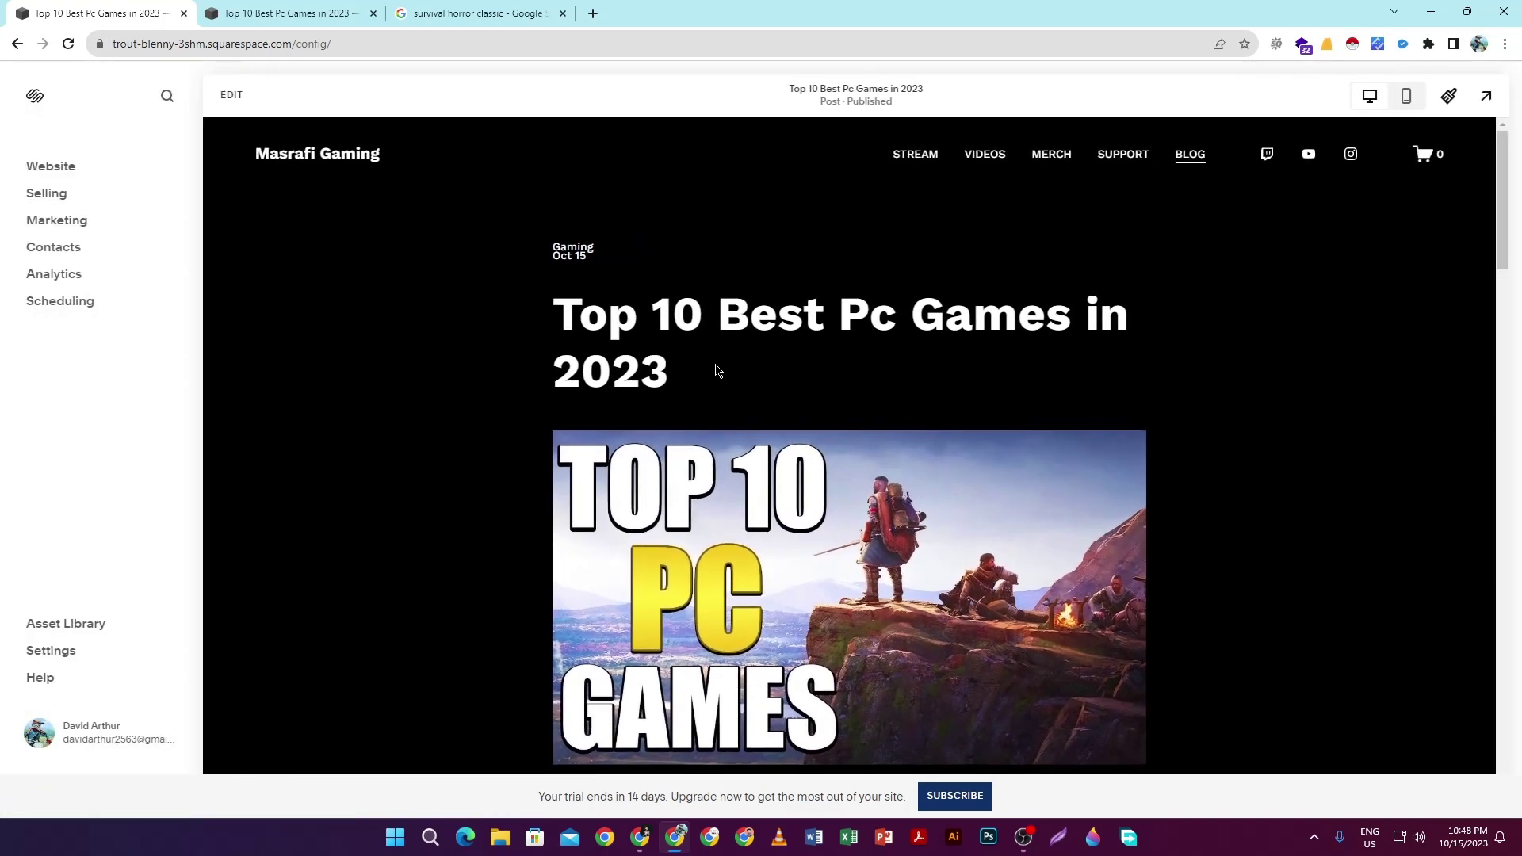
mouse_move(639, 836)
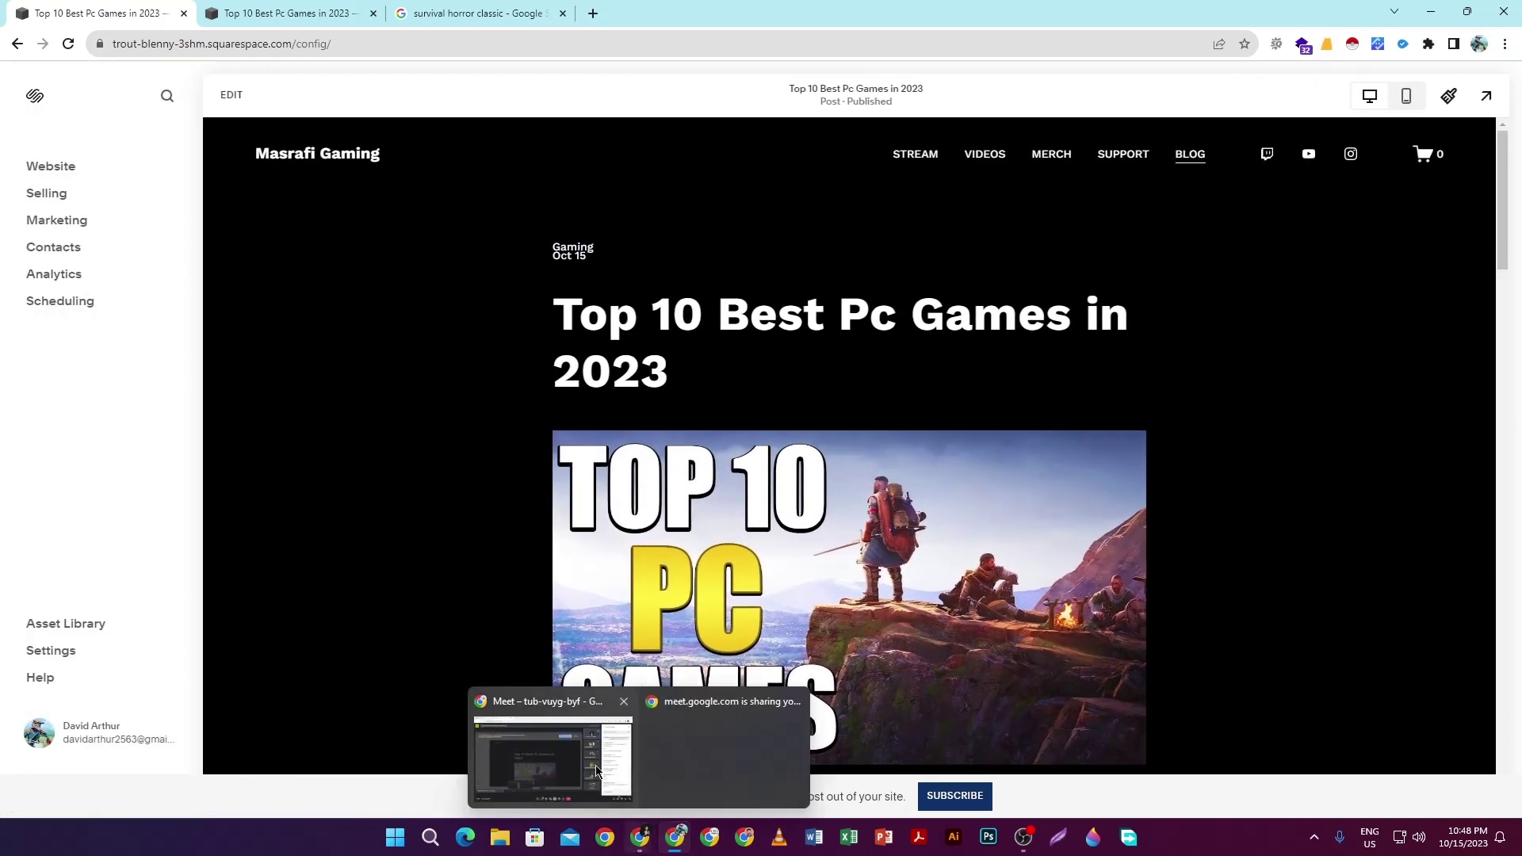
click(543, 748)
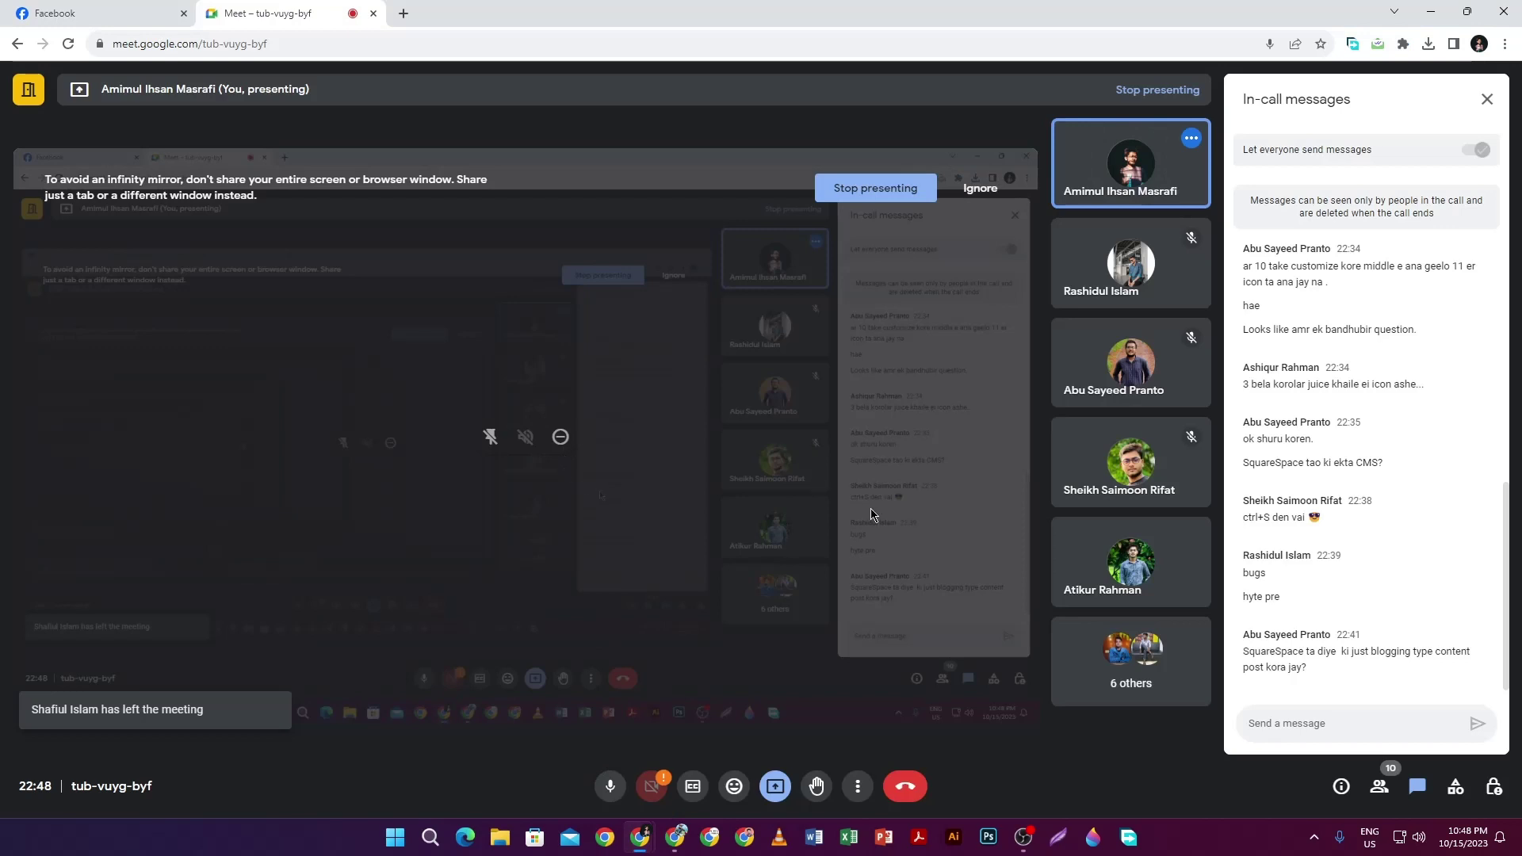